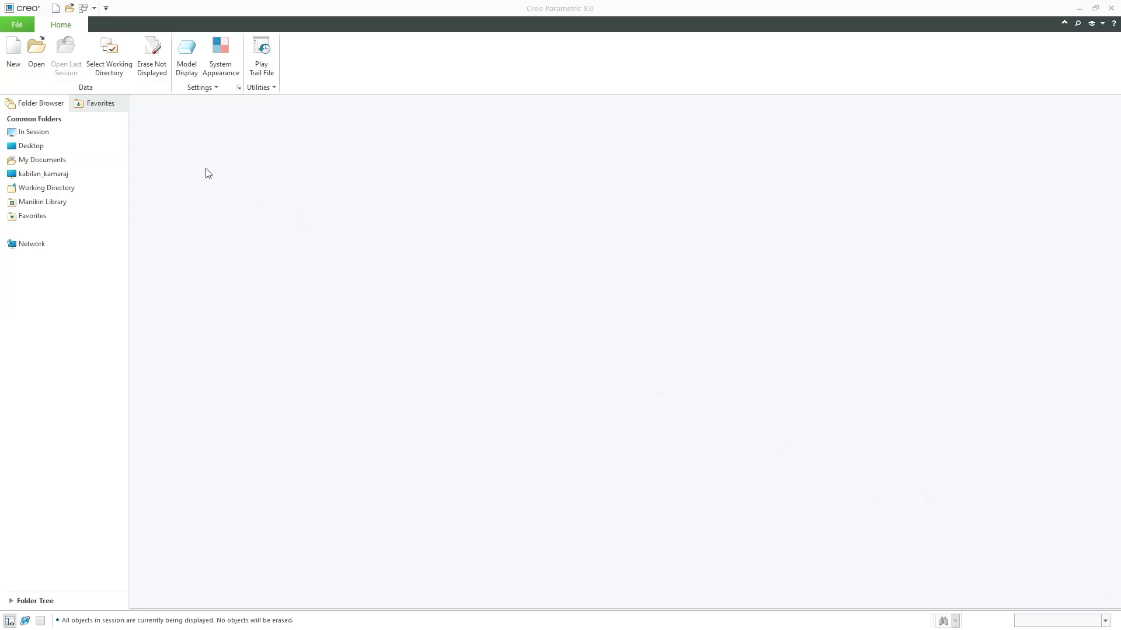
Create a new solid part named Crank using the default template.
{"action": "left_click", "coordinate": [19, 66]}
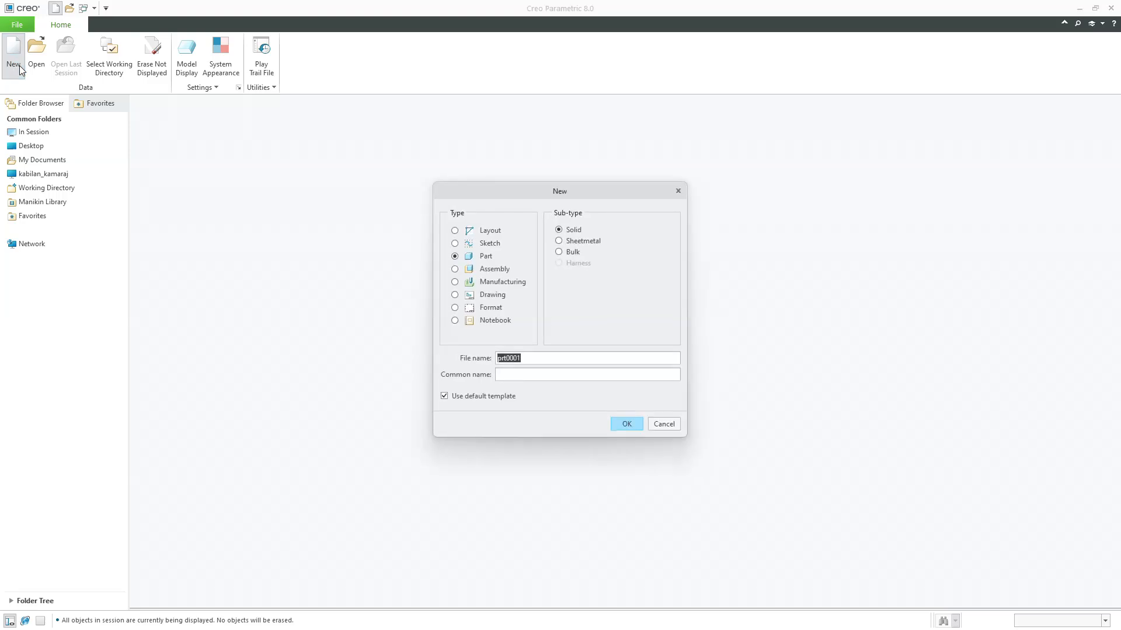
{"action": "type", "text": "Crank"}
{"action": "key", "text": "Return"}
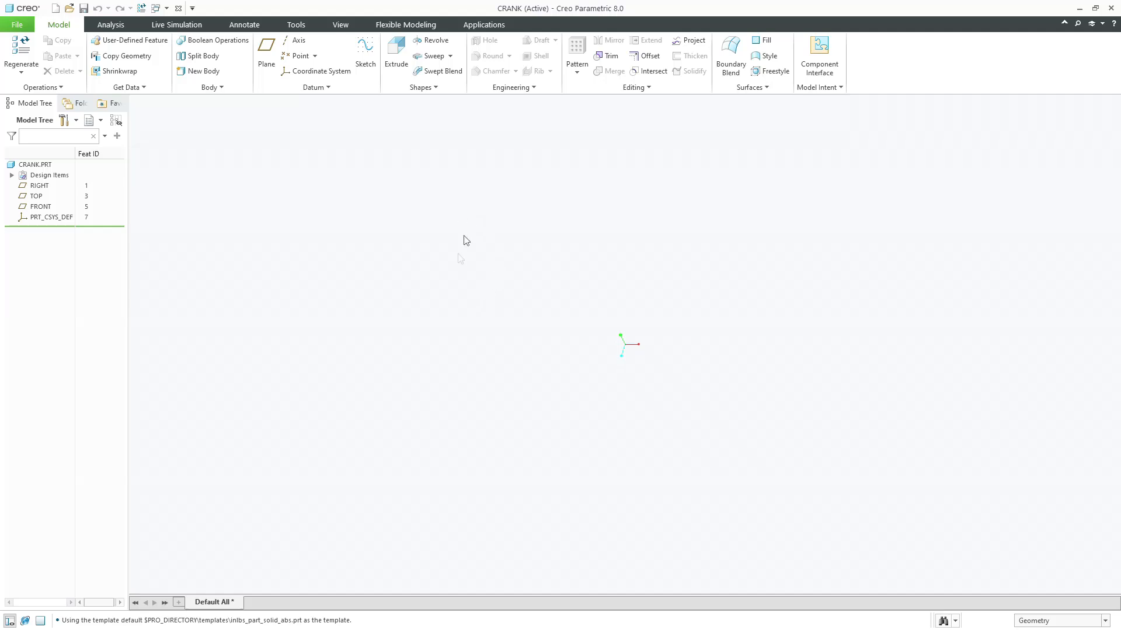
Start an extrusion sketch on the FRONT plane and add vertical and horizontal centerlines through the origin.
{"action": "left_click", "coordinate": [403, 75]}
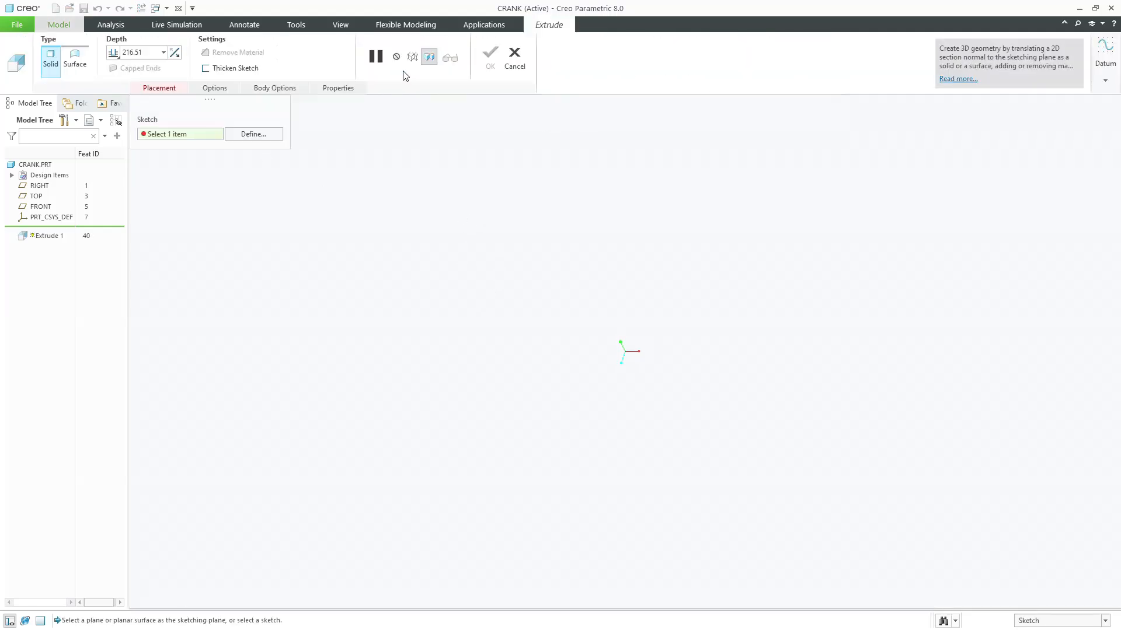
{"action": "left_click", "coordinate": [36, 208]}
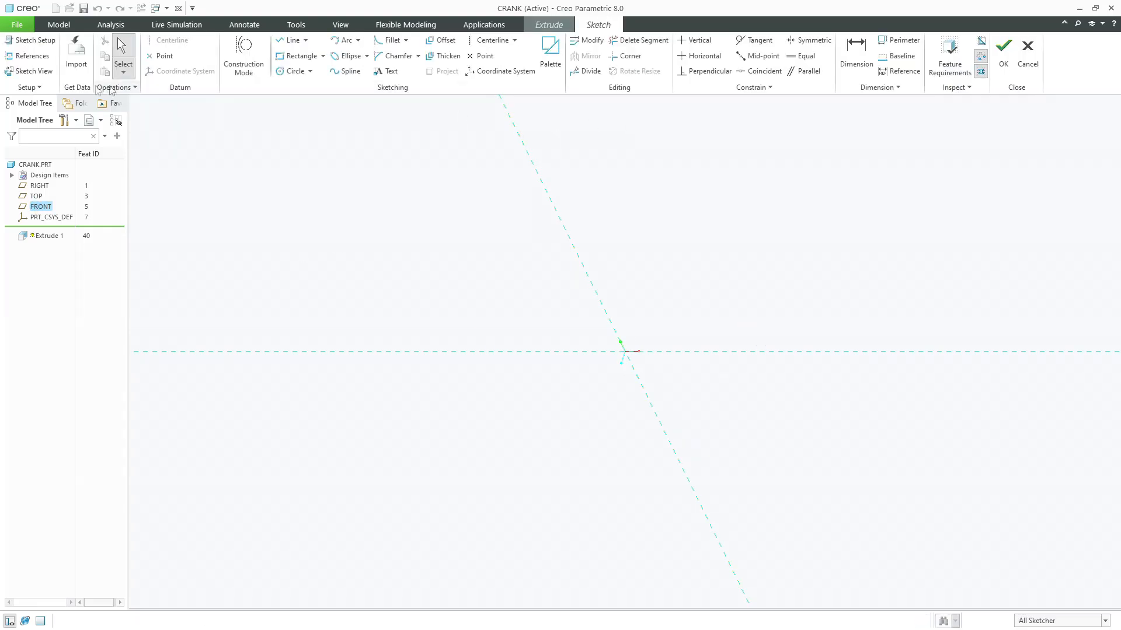
{"action": "left_click", "coordinate": [30, 71]}
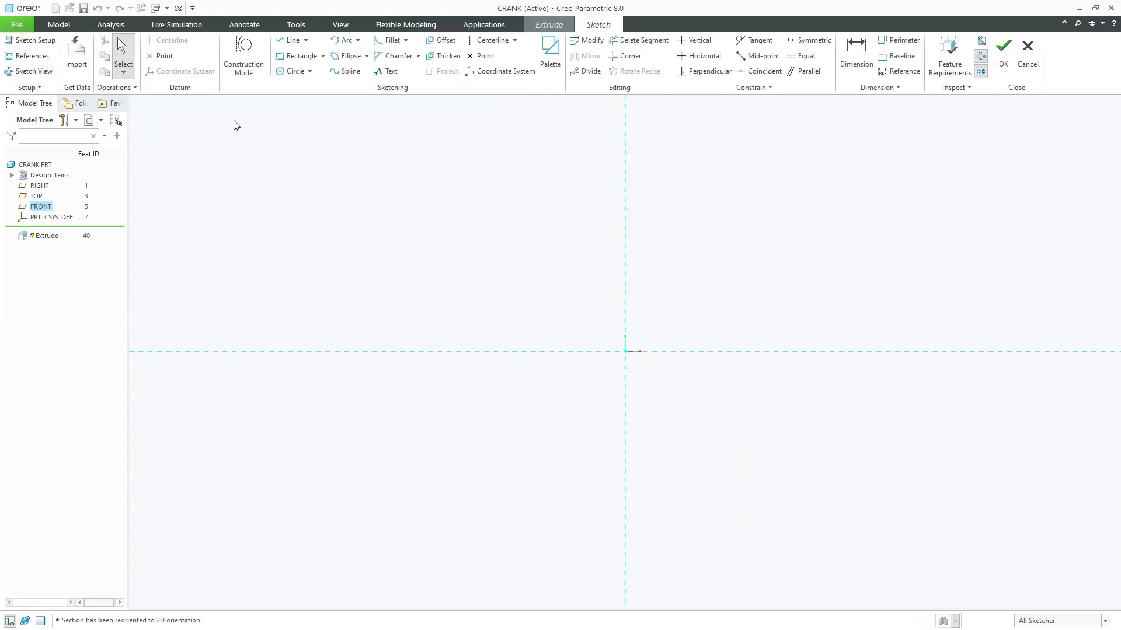
{"action": "left_click", "coordinate": [294, 70]}
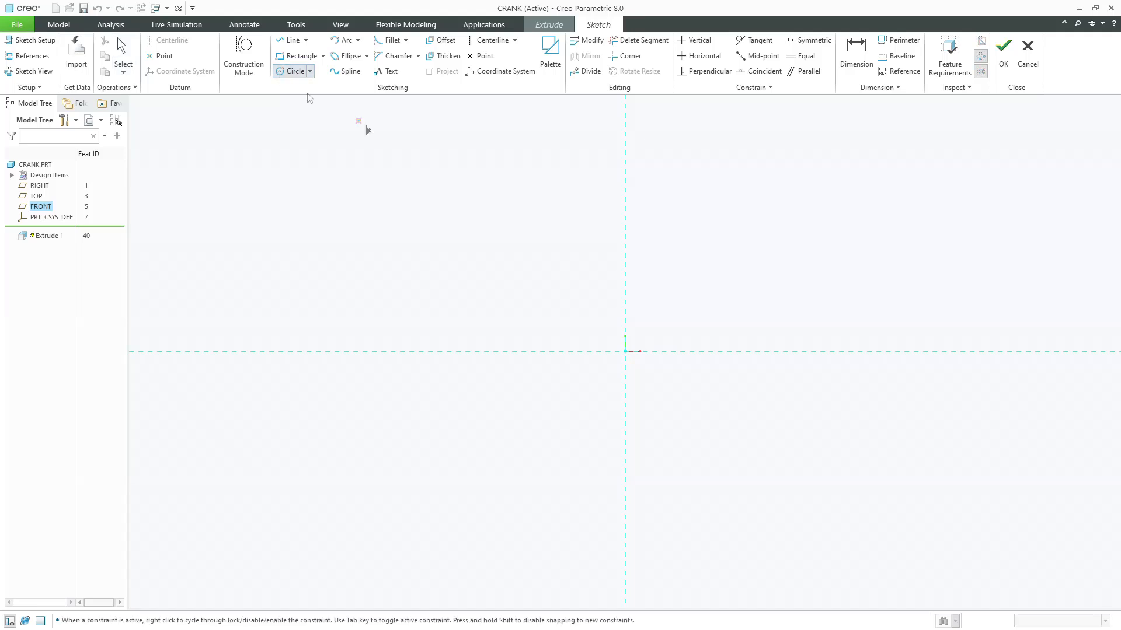
{"action": "middle_click", "coordinate": [527, 271]}
{"action": "left_click", "coordinate": [488, 40]}
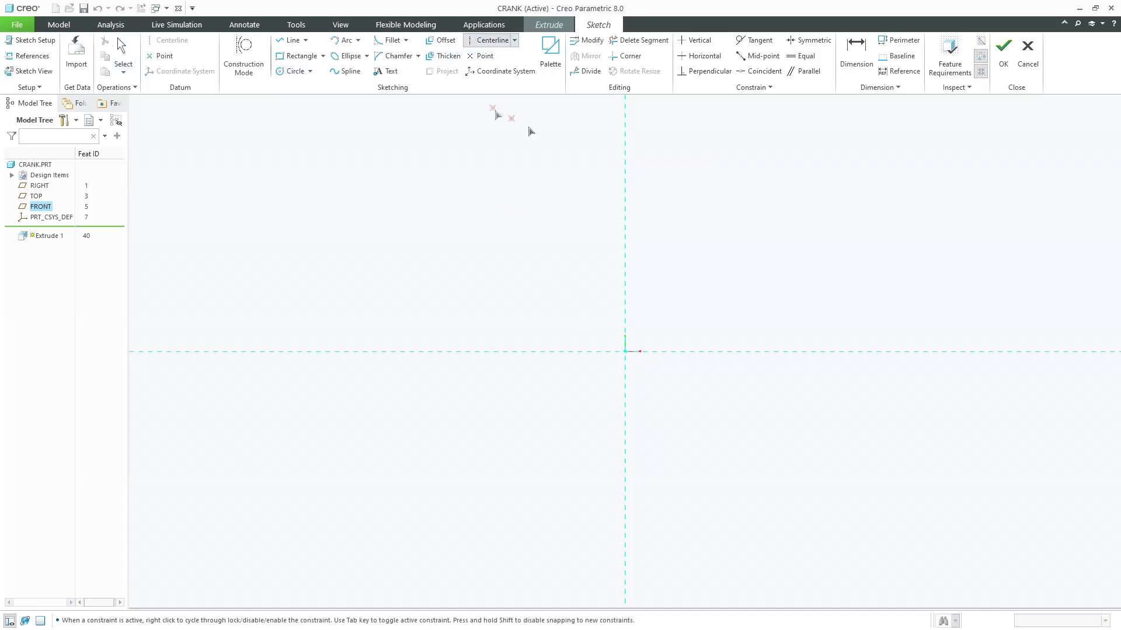
{"action": "left_click", "coordinate": [625, 177]}
{"action": "left_click", "coordinate": [625, 200]}
{"action": "left_click", "coordinate": [705, 351]}
{"action": "left_click", "coordinate": [737, 352]}
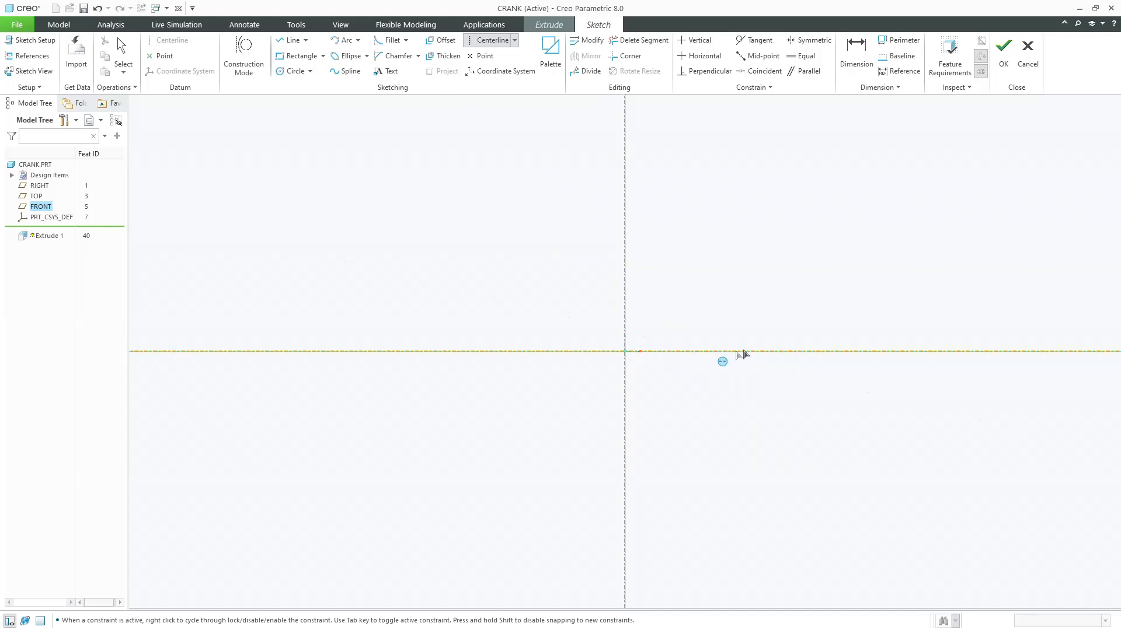
{"action": "middle_click", "coordinate": [727, 309]}
Sketch a circle of diameter 100 centred on the origin and finish the sketch.
{"action": "left_click", "coordinate": [292, 71]}
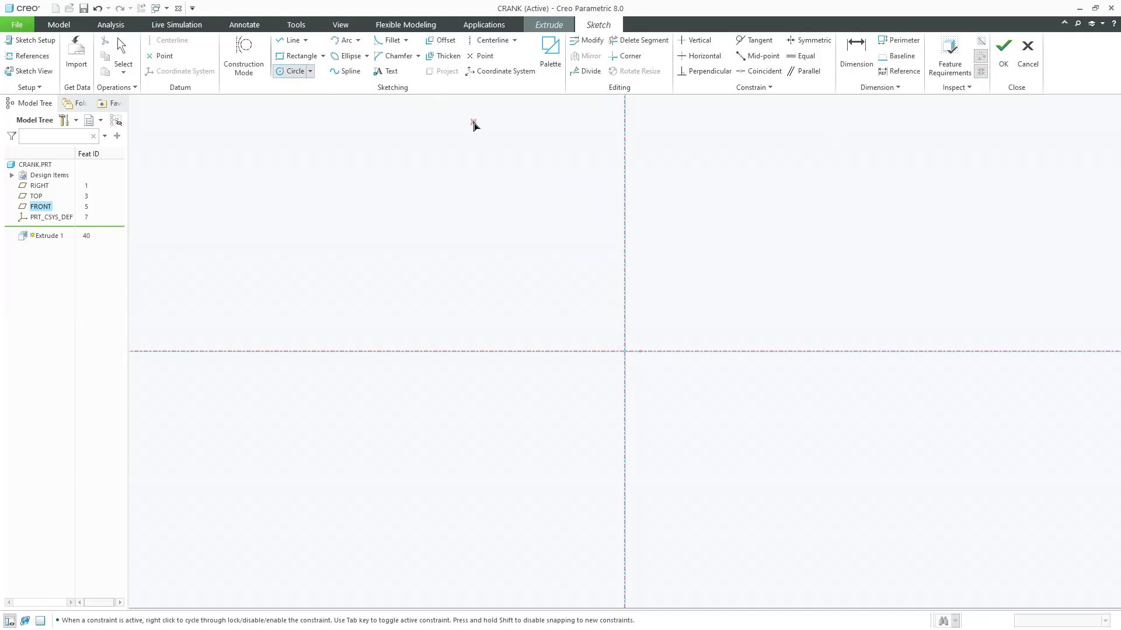
{"action": "left_click", "coordinate": [624, 352]}
{"action": "left_click", "coordinate": [598, 303]}
{"action": "middle_click", "coordinate": [550, 242]}
{"action": "left_click", "coordinate": [550, 241]}
{"action": "double_click", "coordinate": [543, 299]}
{"action": "type", "text": "100"}
{"action": "key", "text": "Return"}
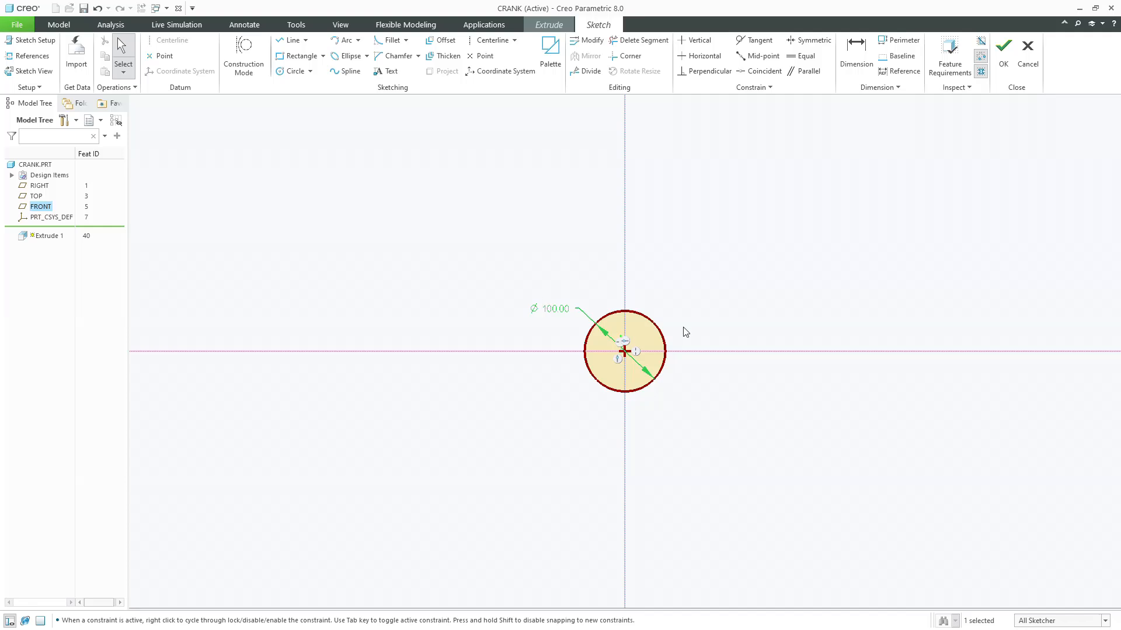
{"action": "left_click", "coordinate": [1004, 50]}
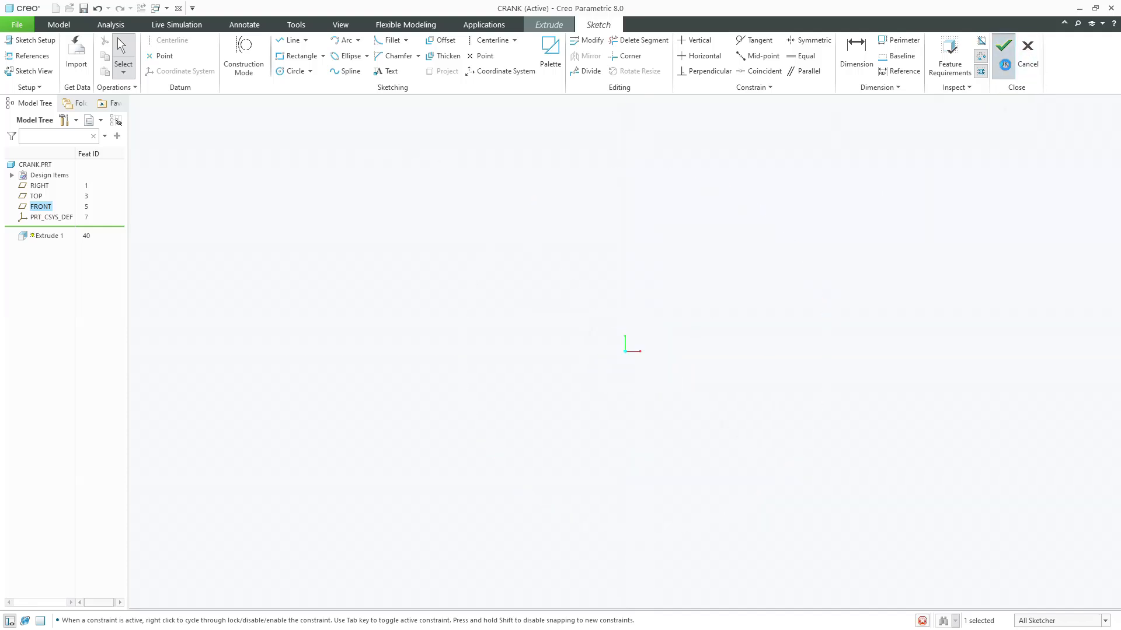
Extrude the circle symmetrically about the sketch plane to a depth of 10.
{"action": "left_click", "coordinate": [150, 53]}
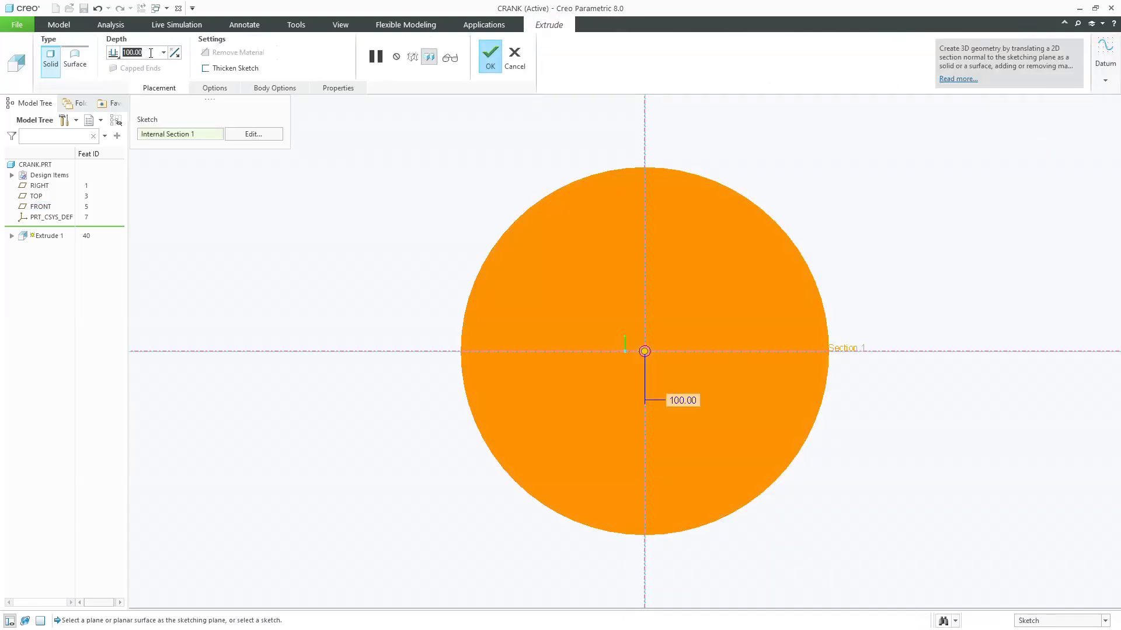
{"action": "type", "text": "10"}
{"action": "left_click", "coordinate": [114, 53]}
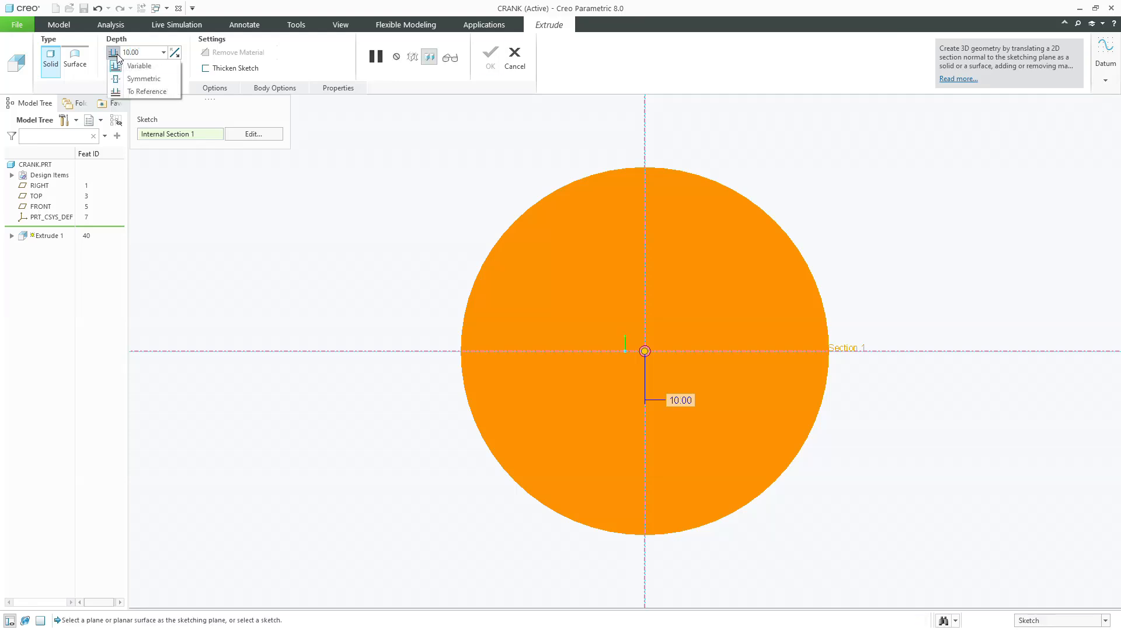
{"action": "left_click", "coordinate": [126, 79]}
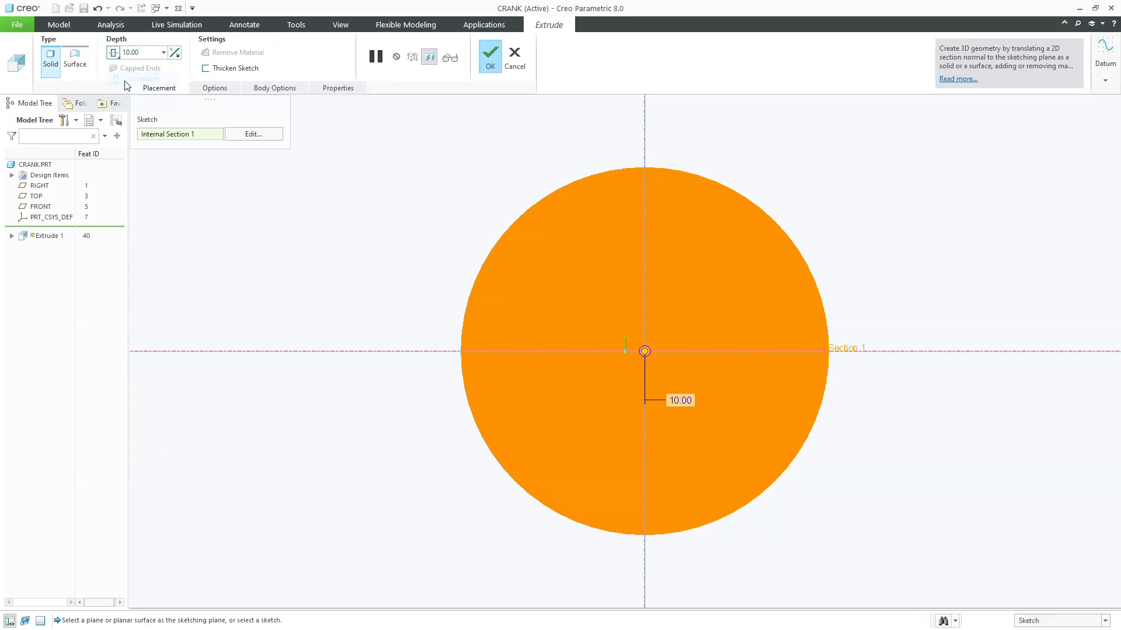
{"action": "left_click", "coordinate": [490, 58]}
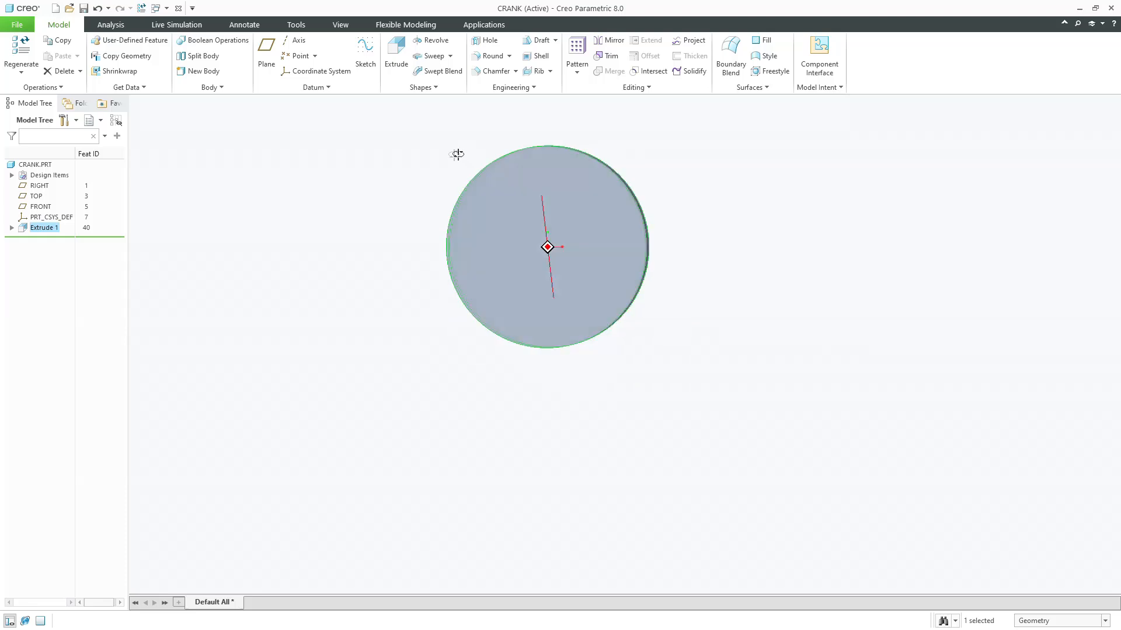
{"action": "left_click", "coordinate": [390, 180]}
Start an extrusion sketch on the disc's front face and draw a circle of diameter 10 at its centre.
{"action": "scroll", "coordinate": [512, 325], "scroll_direction": "up", "scroll_amount": 2}
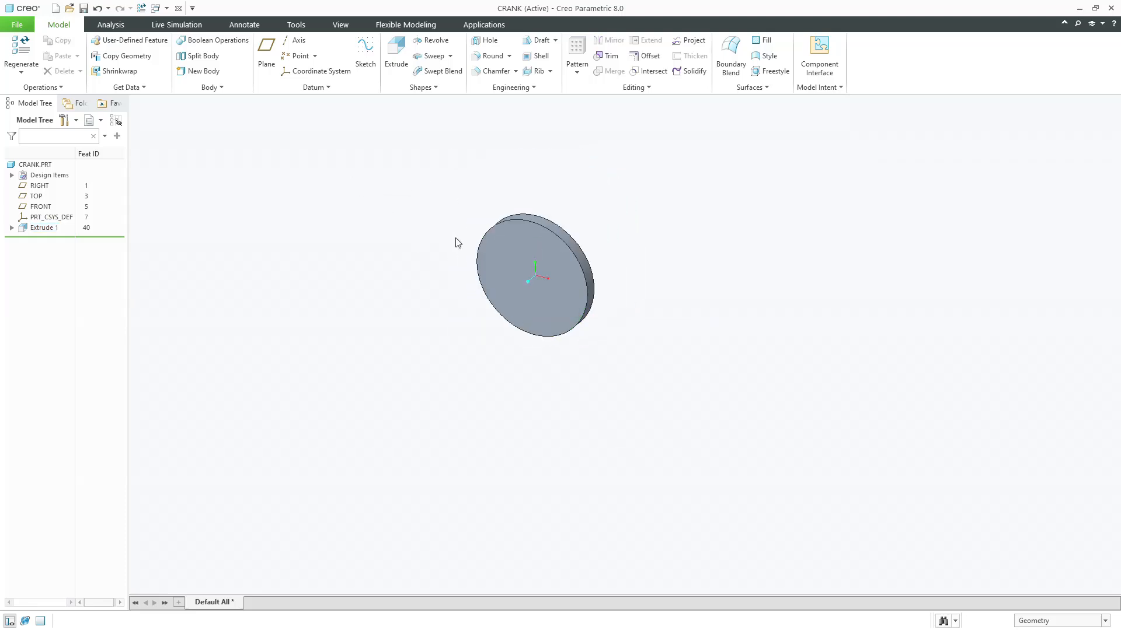
{"action": "scroll", "coordinate": [455, 236], "scroll_direction": "down", "scroll_amount": 2}
{"action": "scroll", "coordinate": [589, 221], "scroll_direction": "down", "scroll_amount": 1}
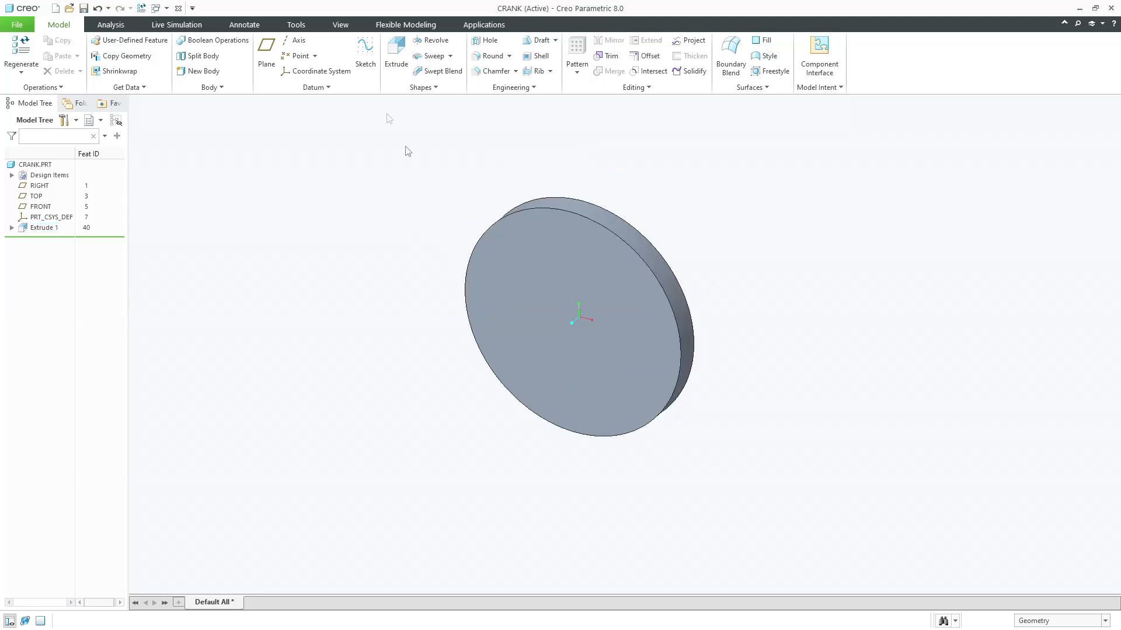
{"action": "left_click", "coordinate": [390, 47]}
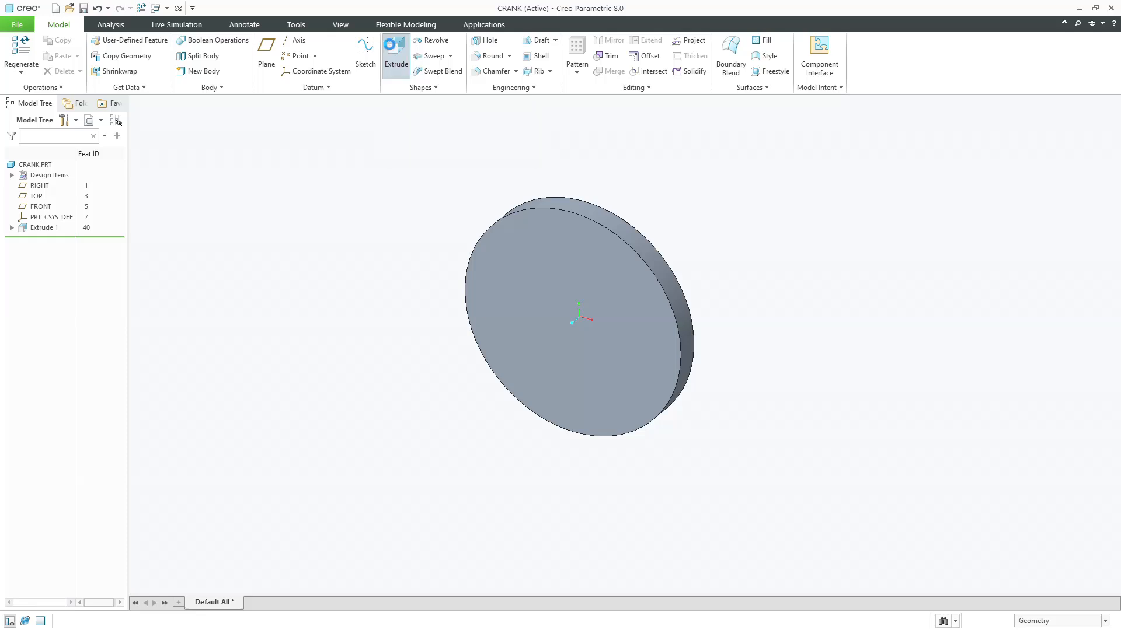
{"action": "left_click", "coordinate": [512, 240]}
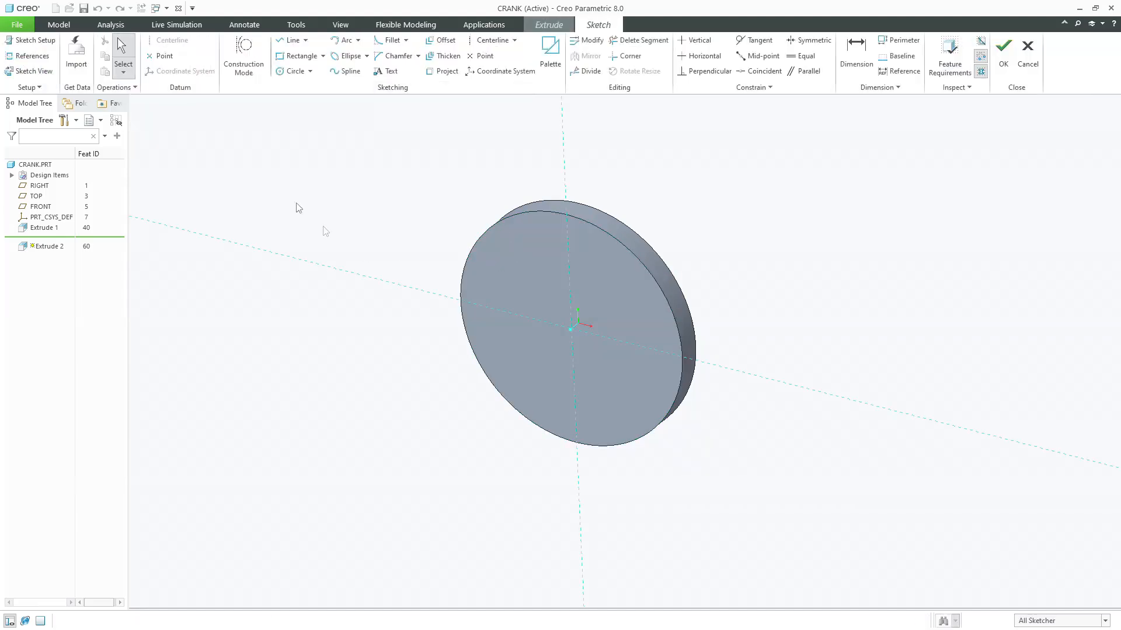
{"action": "left_click", "coordinate": [32, 71]}
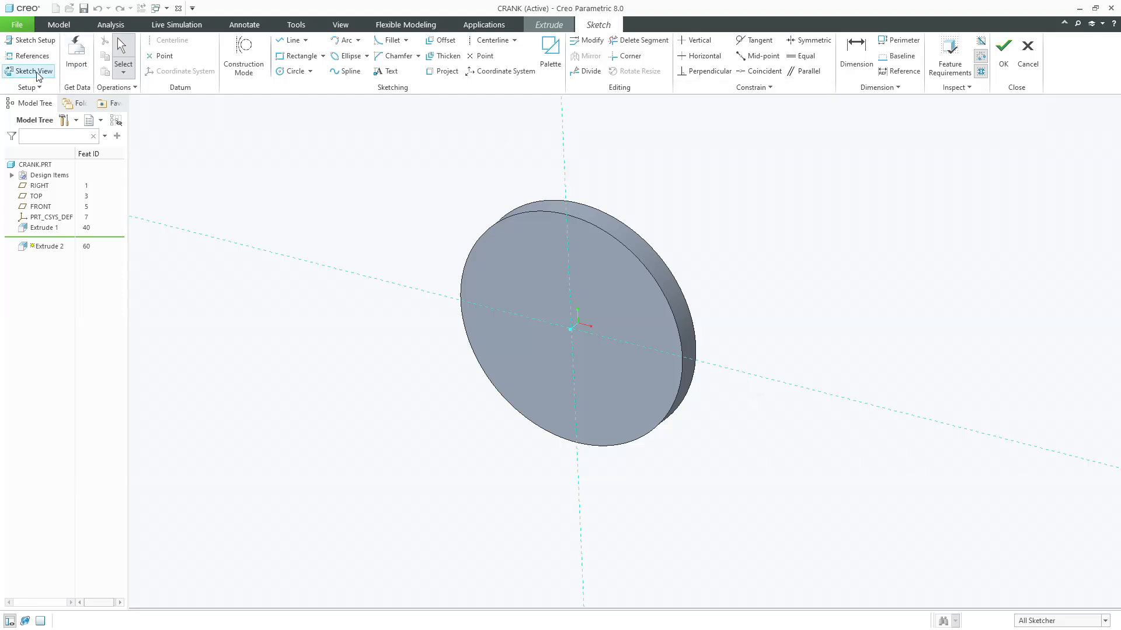
{"action": "left_click", "coordinate": [295, 70]}
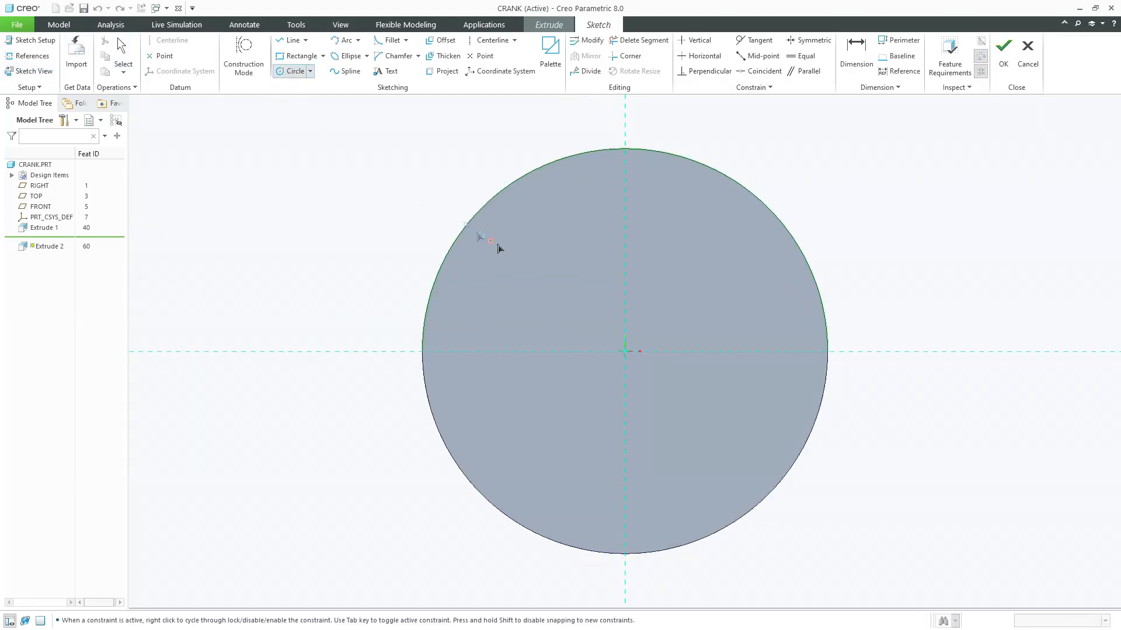
{"action": "left_click", "coordinate": [624, 352]}
{"action": "left_click", "coordinate": [606, 321]}
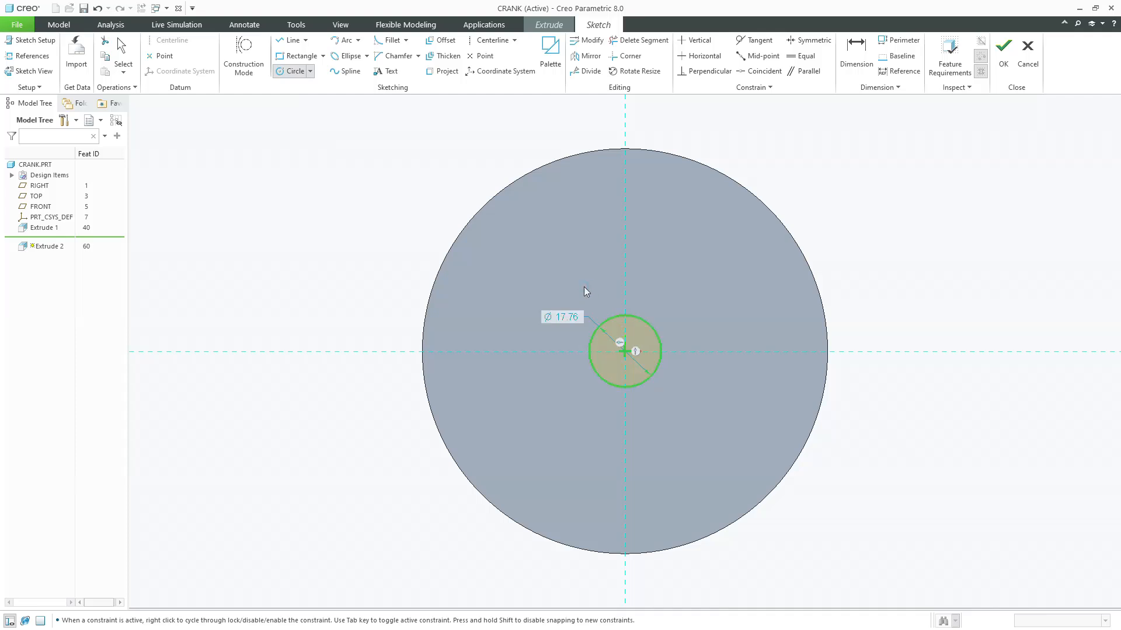
{"action": "middle_click", "coordinate": [583, 286]}
{"action": "double_click", "coordinate": [562, 318]}
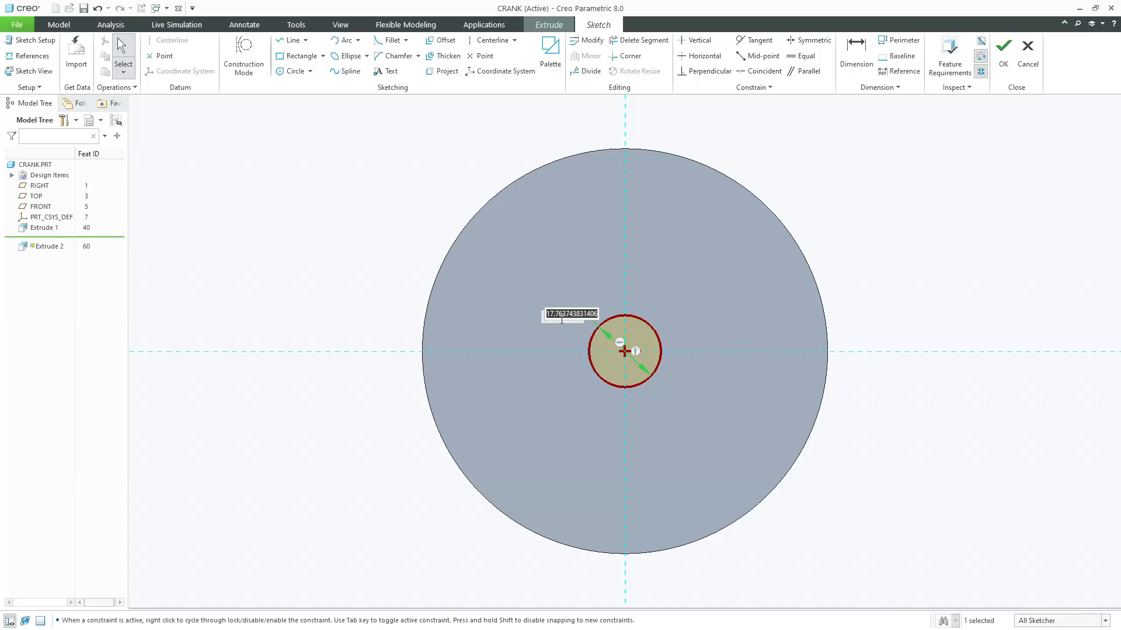
{"action": "type", "text": "10"}
{"action": "key", "text": "Return"}
{"action": "left_click", "coordinate": [444, 190]}
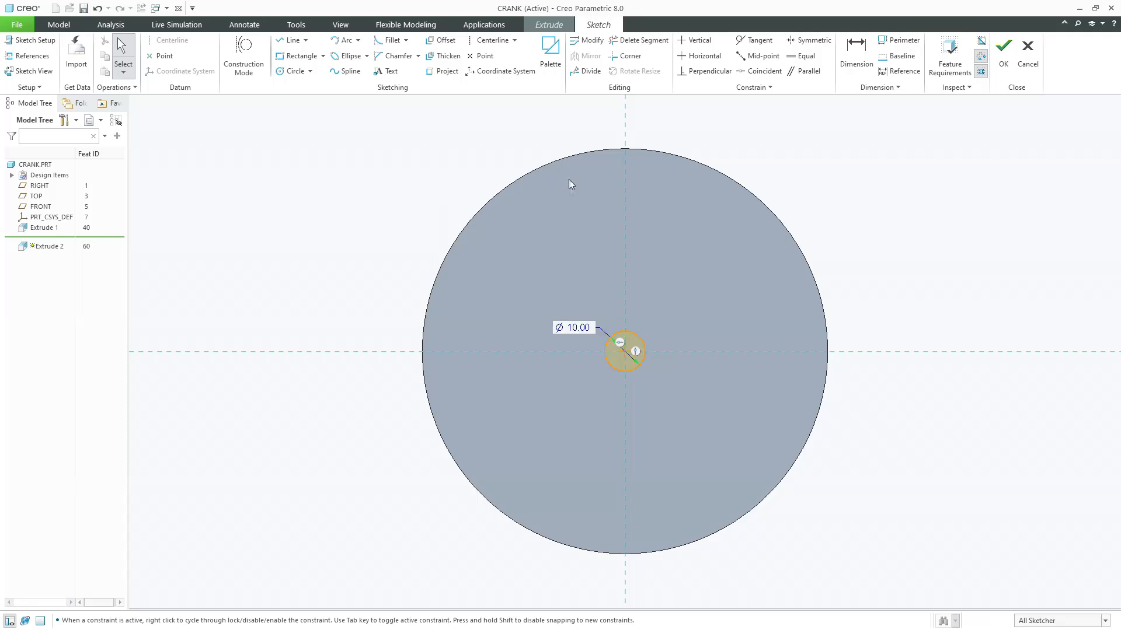
Add a concentric construction circle around the centre hole circle and set its diameter to 70.
{"action": "left_click", "coordinate": [283, 76]}
{"action": "left_click", "coordinate": [243, 58]}
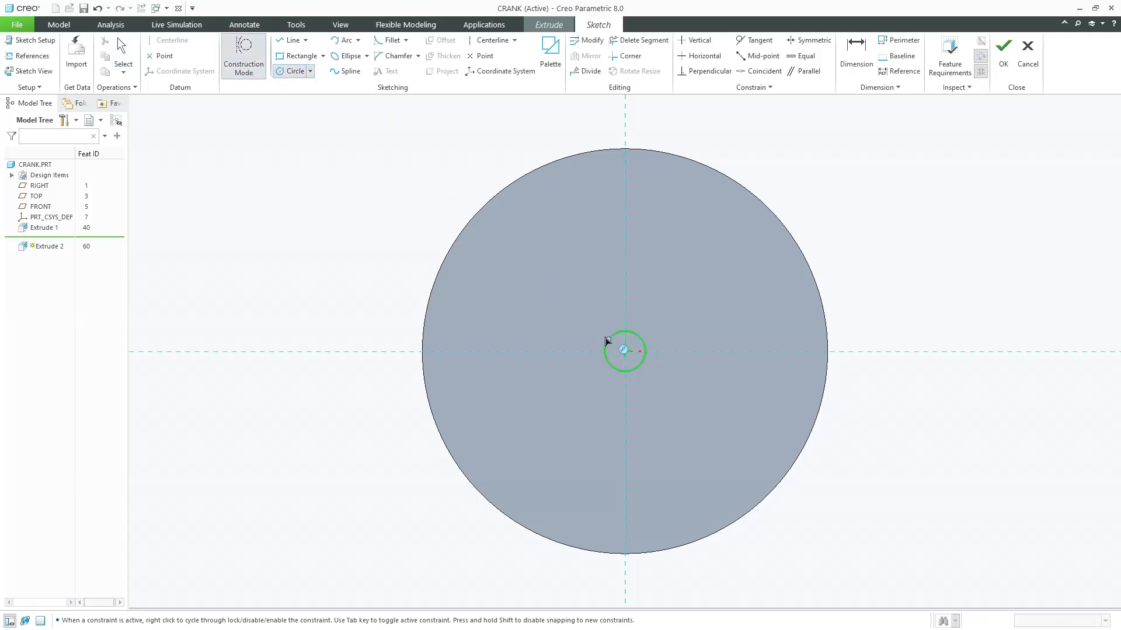
{"action": "left_click", "coordinate": [627, 352]}
{"action": "left_click", "coordinate": [540, 242]}
{"action": "middle_click", "coordinate": [530, 231]}
{"action": "left_click", "coordinate": [458, 222]}
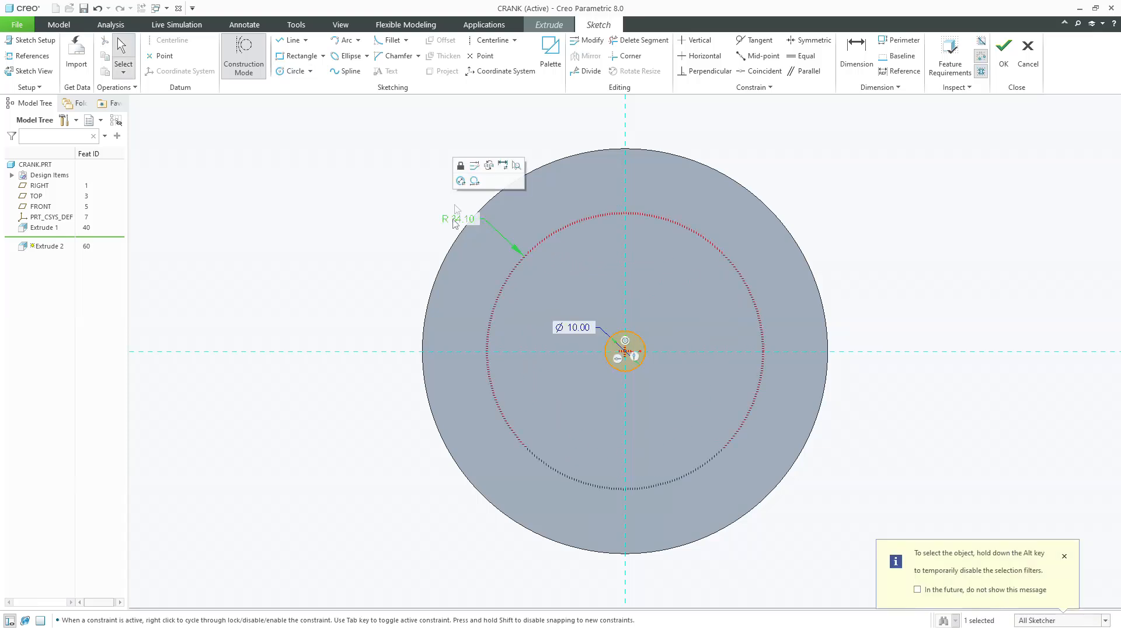
{"action": "left_click", "coordinate": [460, 181]}
{"action": "double_click", "coordinate": [458, 216]}
{"action": "type", "text": "70"}
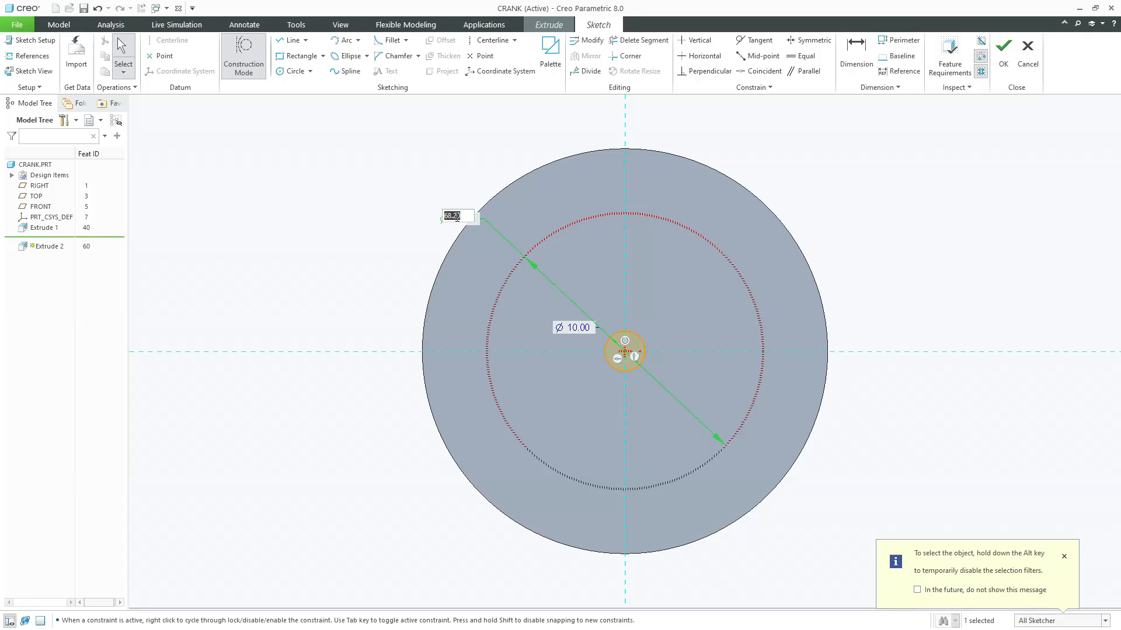
{"action": "key", "text": "Return"}
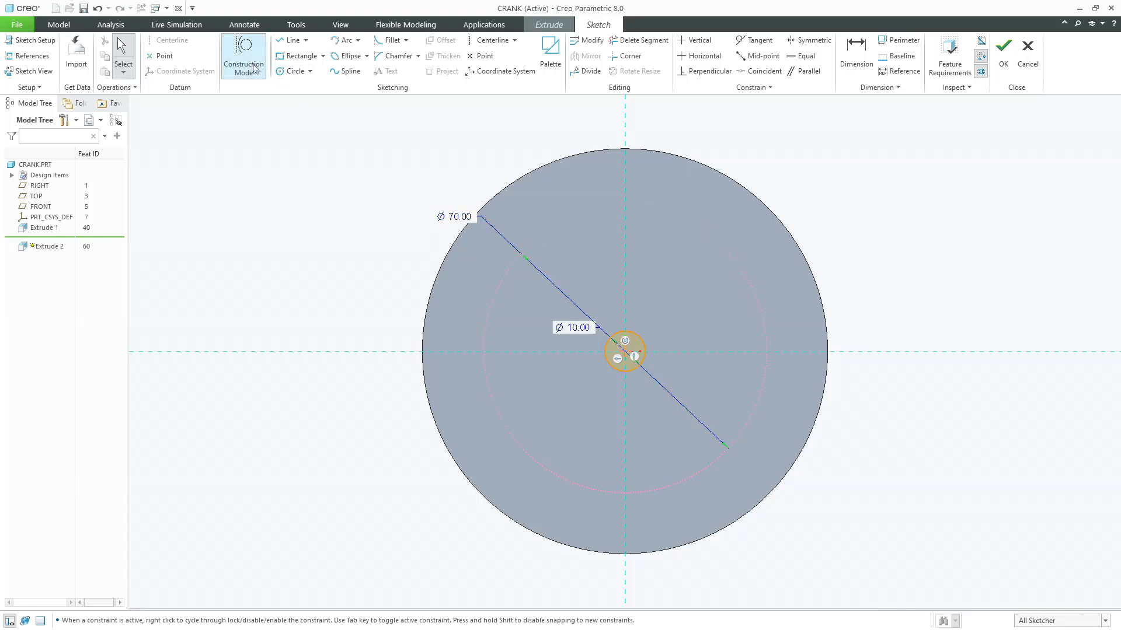
Draw four solid circles equal to the centre circle where the construction circle crosses the vertical and horizontal axes.
{"action": "left_click", "coordinate": [293, 70]}
{"action": "left_click", "coordinate": [625, 209]}
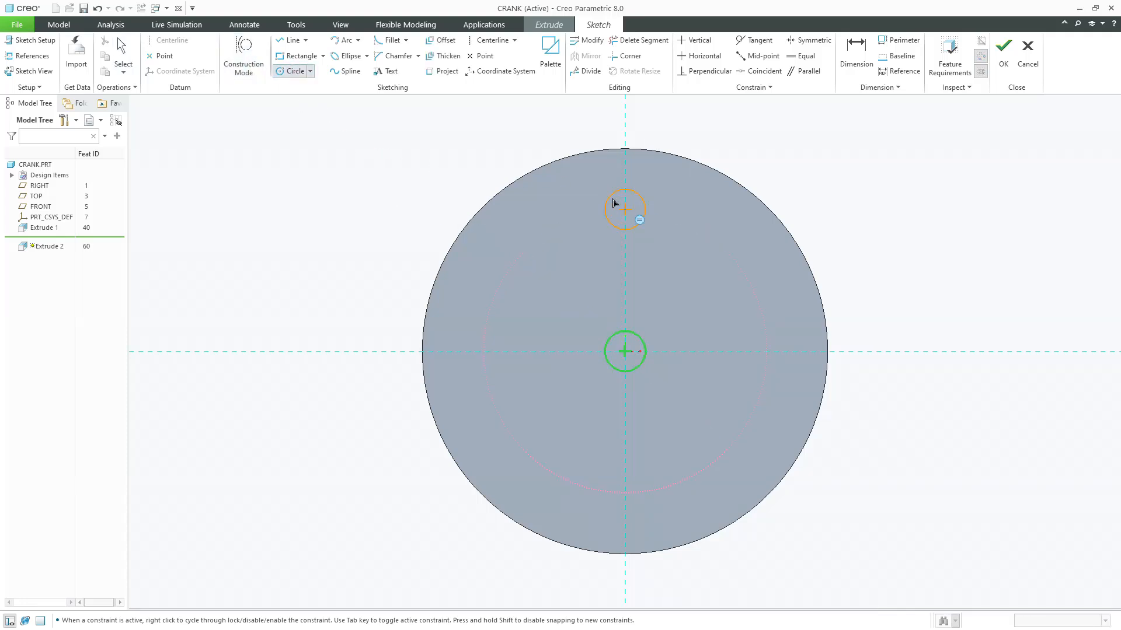
{"action": "left_click", "coordinate": [607, 198]}
{"action": "middle_click", "coordinate": [654, 230]}
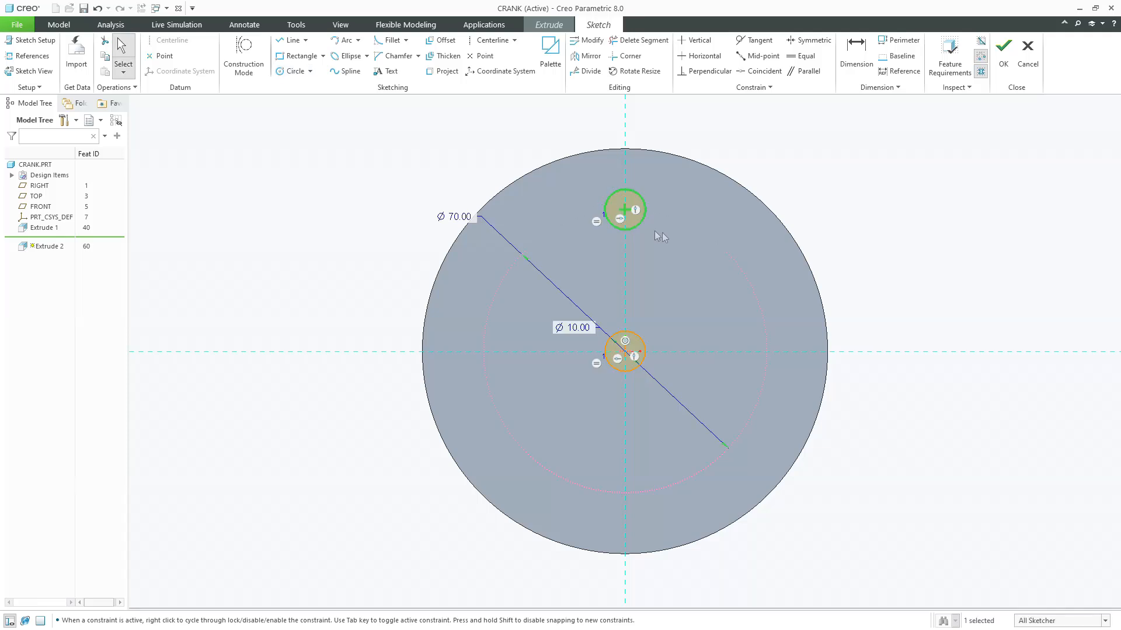
{"action": "left_click", "coordinate": [285, 75]}
{"action": "left_click", "coordinate": [766, 351]}
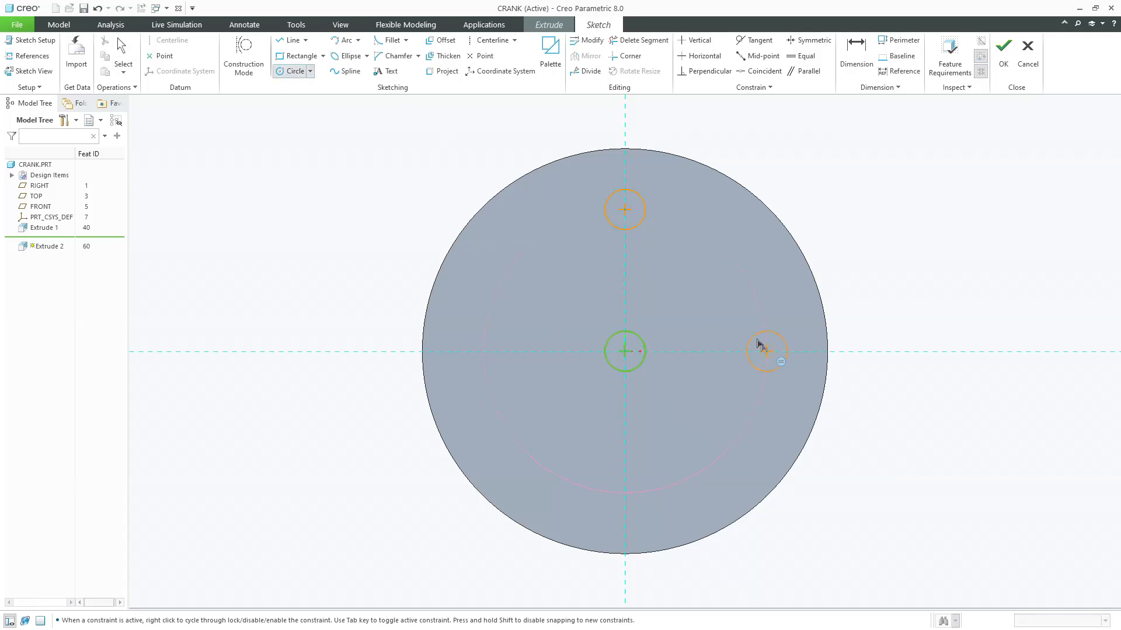
{"action": "left_click", "coordinate": [756, 341]}
{"action": "left_click", "coordinate": [624, 493]}
{"action": "left_click", "coordinate": [605, 490]}
{"action": "left_click", "coordinate": [482, 351]}
{"action": "left_click", "coordinate": [465, 345]}
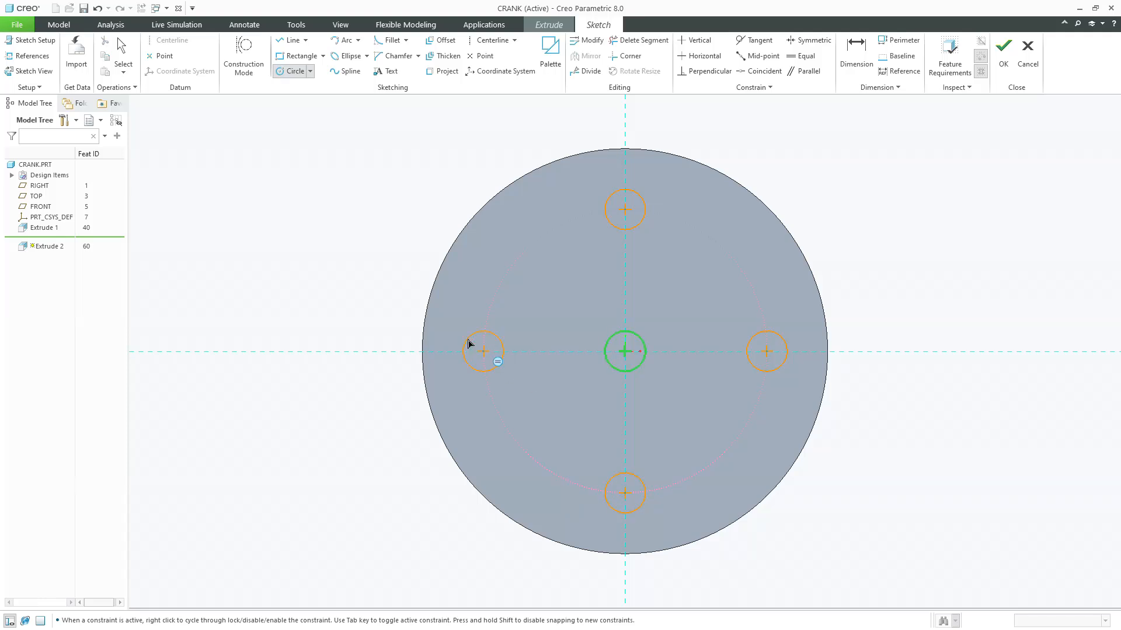
{"action": "middle_click", "coordinate": [473, 300]}
{"action": "left_click", "coordinate": [471, 296]}
Finish the five-circle sketch and extrude it into the disc as a material-removing cut with a depth of 80.
{"action": "middle_click_drag", "start_coordinate": [822, 213], "coordinate": [810, 213]}
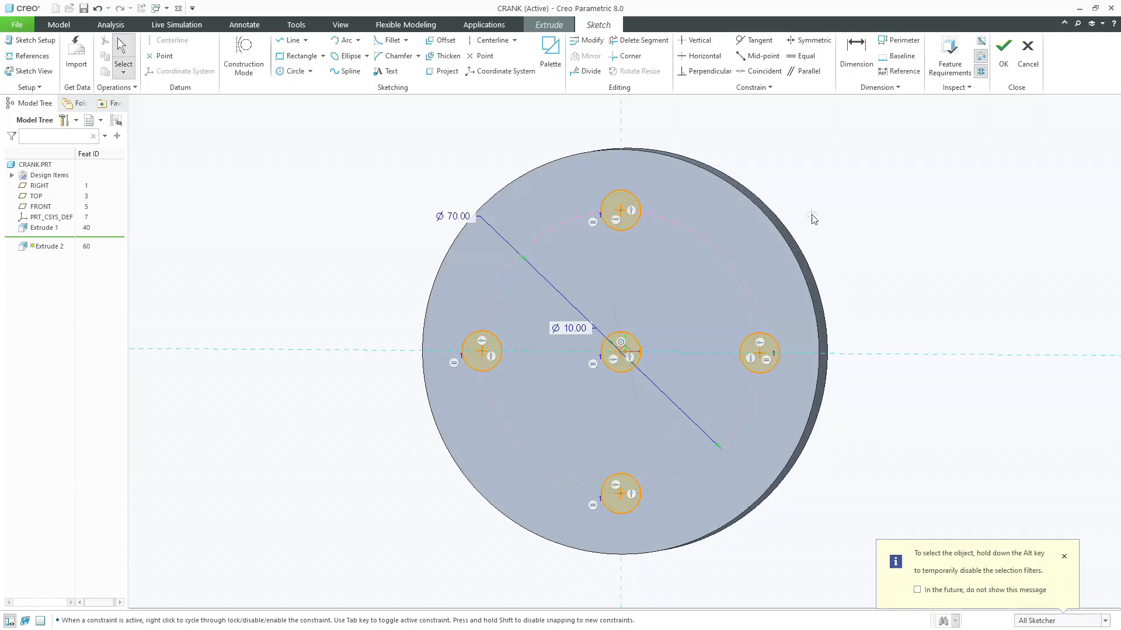
{"action": "left_click", "coordinate": [1003, 51]}
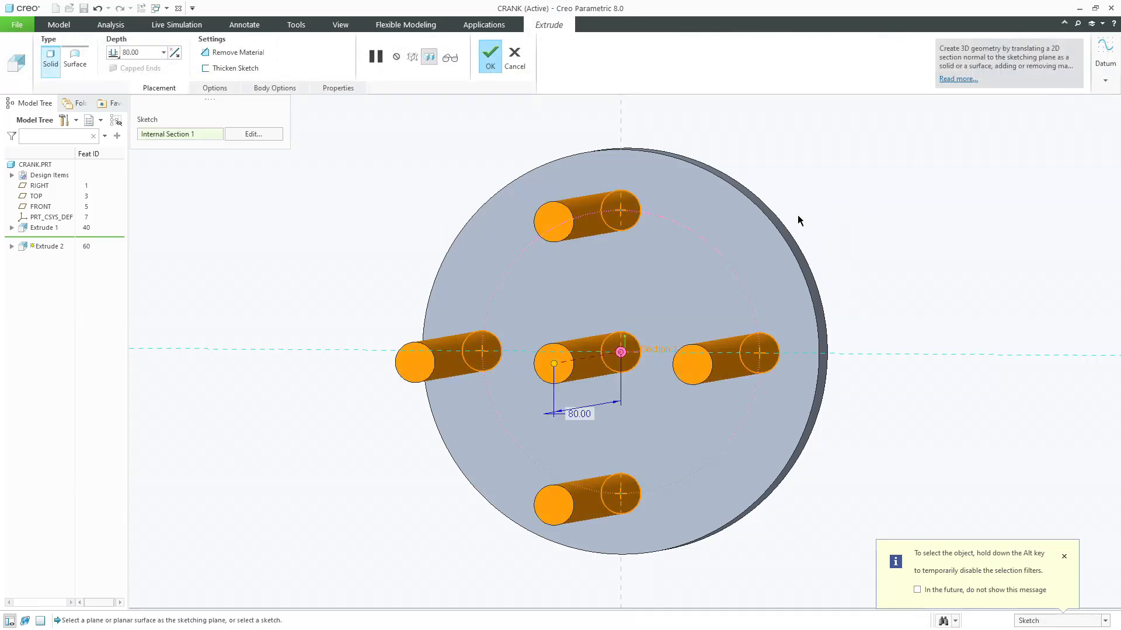
{"action": "left_click", "coordinate": [175, 53]}
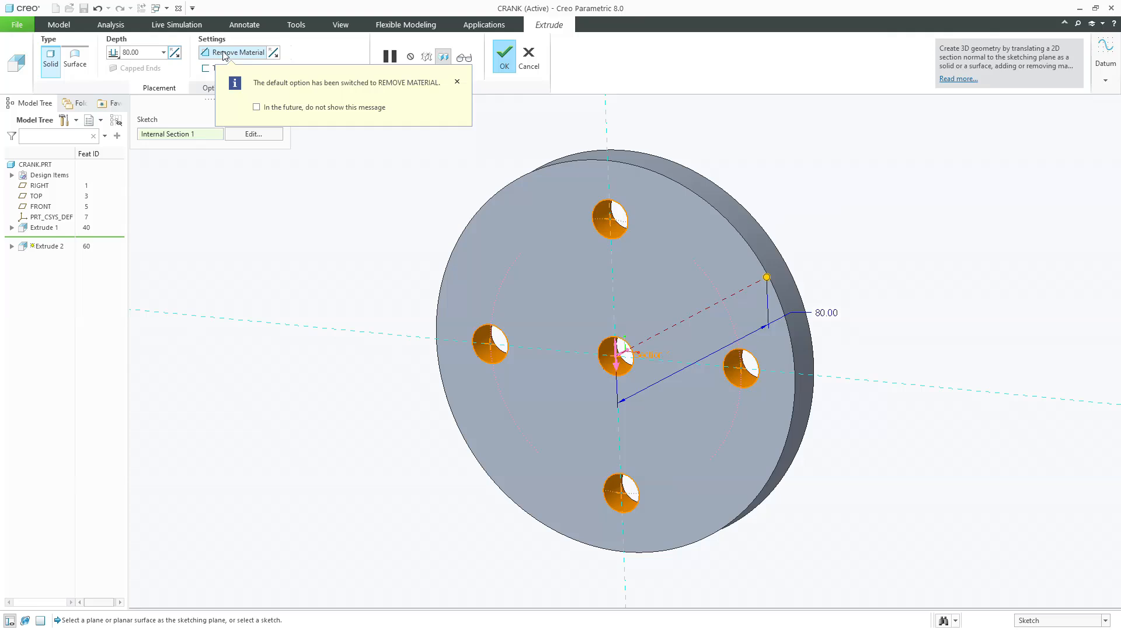
{"action": "middle_click", "coordinate": [395, 220]}
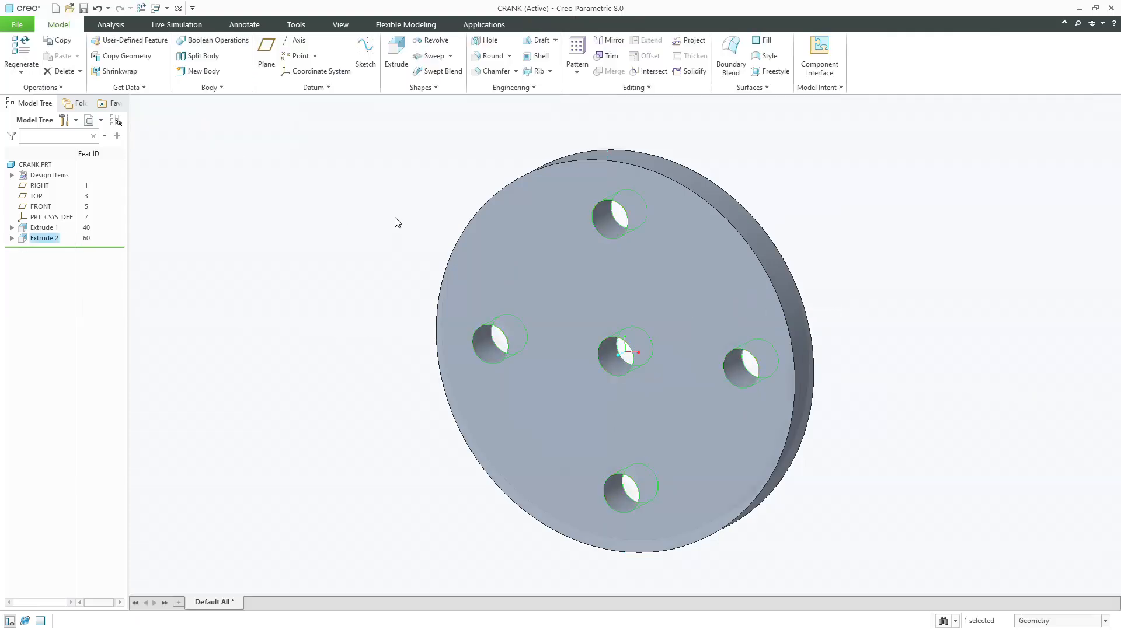
{"action": "middle_click_drag", "start_coordinate": [382, 231], "coordinate": [383, 246]}
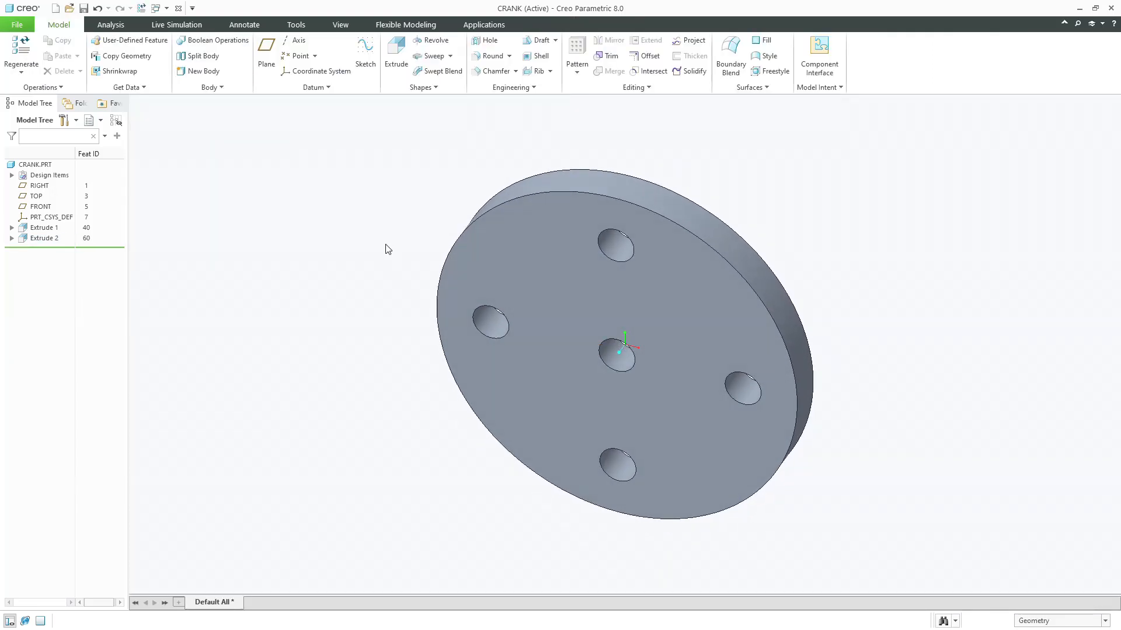
Start an extrusion sketch on the disc's front face and draw a construction circle of diameter 70 about the disc centre.
{"action": "left_click", "coordinate": [388, 53]}
{"action": "left_click", "coordinate": [505, 239]}
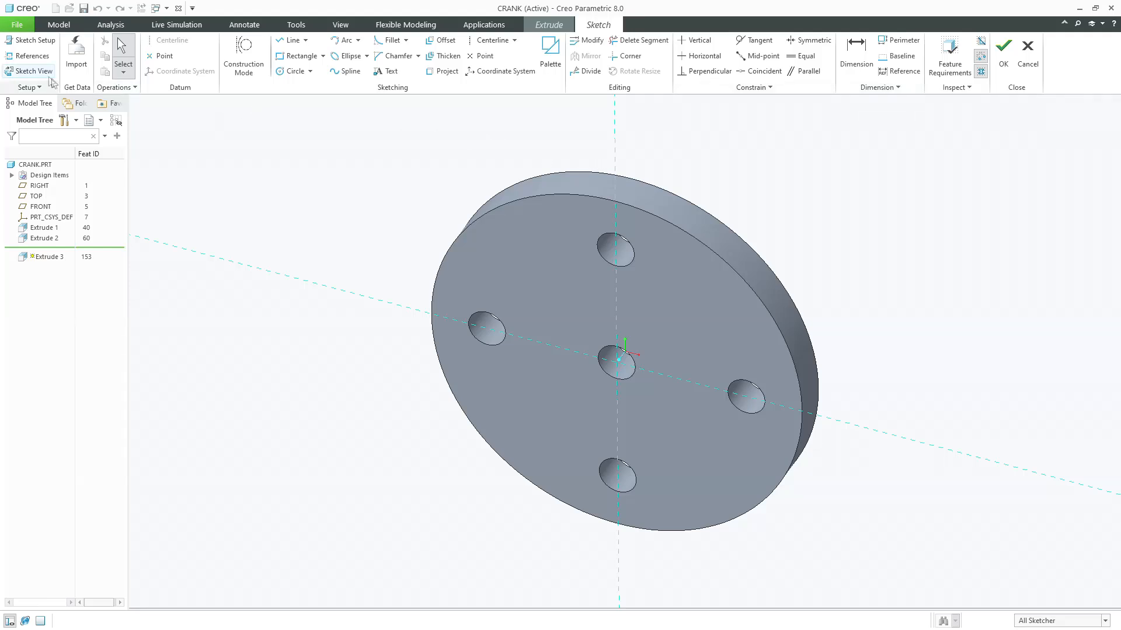
{"action": "left_click", "coordinate": [29, 71]}
{"action": "left_click", "coordinate": [244, 55]}
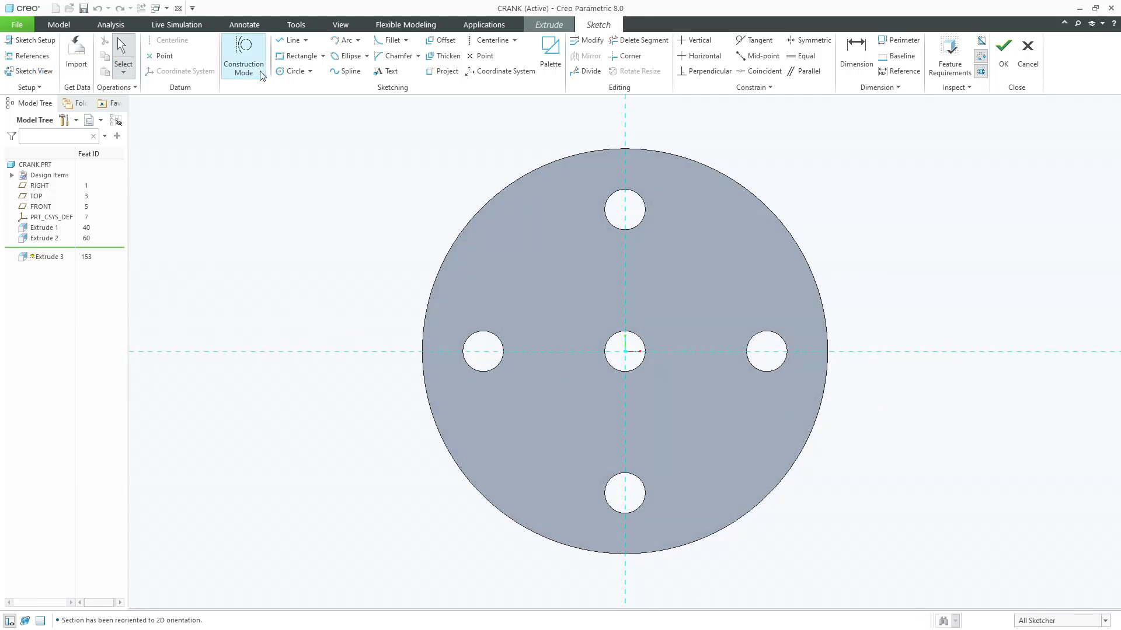
{"action": "left_click", "coordinate": [292, 71]}
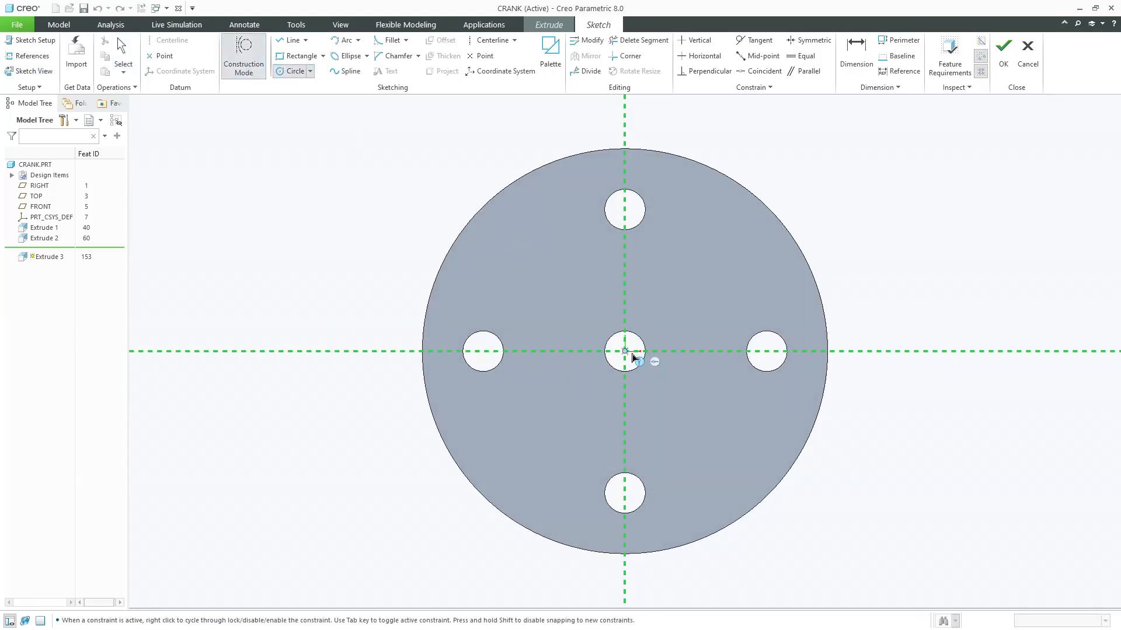
{"action": "left_click", "coordinate": [531, 245]}
{"action": "middle_click", "coordinate": [508, 226]}
{"action": "left_click", "coordinate": [456, 214]}
{"action": "left_click", "coordinate": [465, 167]}
{"action": "left_click", "coordinate": [445, 213]}
{"action": "type", "text": "0"}
{"action": "key", "text": "Return"}
Draw a circle centred on the construction circle just above the left hole, convert it to solid geometry and set its radius to 5.
{"action": "left_click", "coordinate": [292, 71]}
{"action": "left_click", "coordinate": [483, 288]}
{"action": "middle_click", "coordinate": [477, 284]}
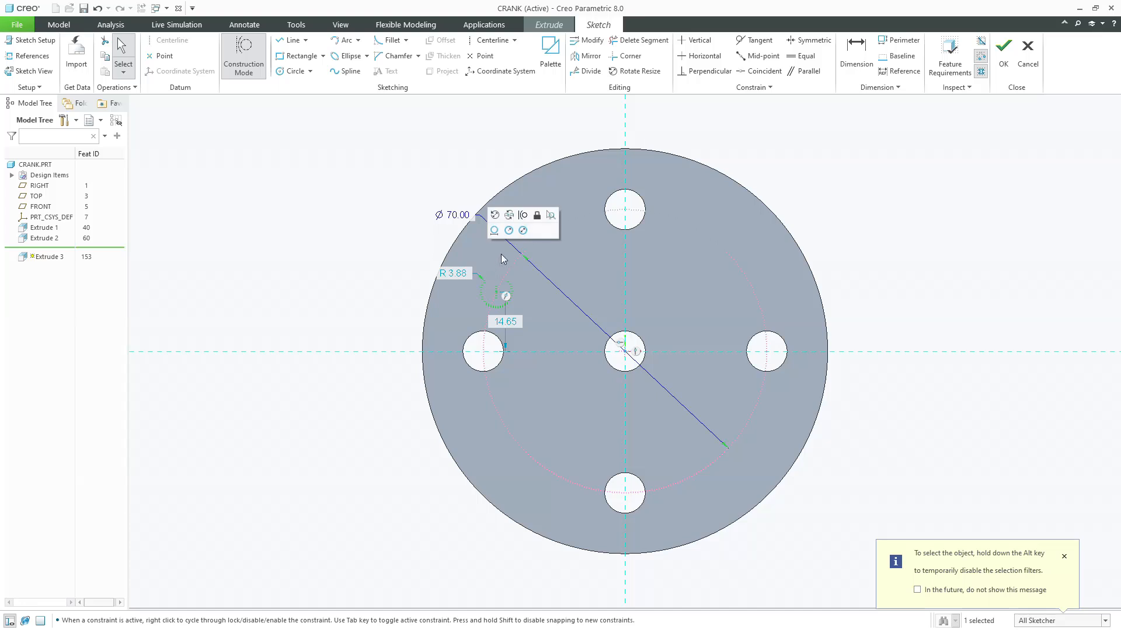
{"action": "left_click", "coordinate": [523, 215]}
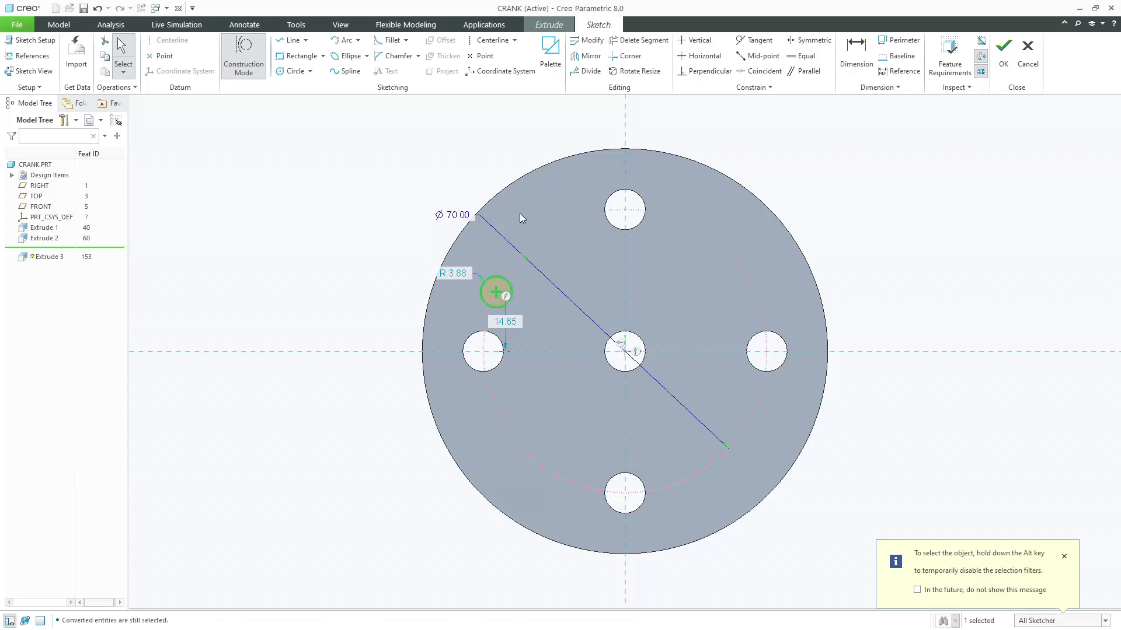
{"action": "double_click", "coordinate": [455, 273]}
{"action": "type", "text": "5"}
{"action": "key", "text": "Return"}
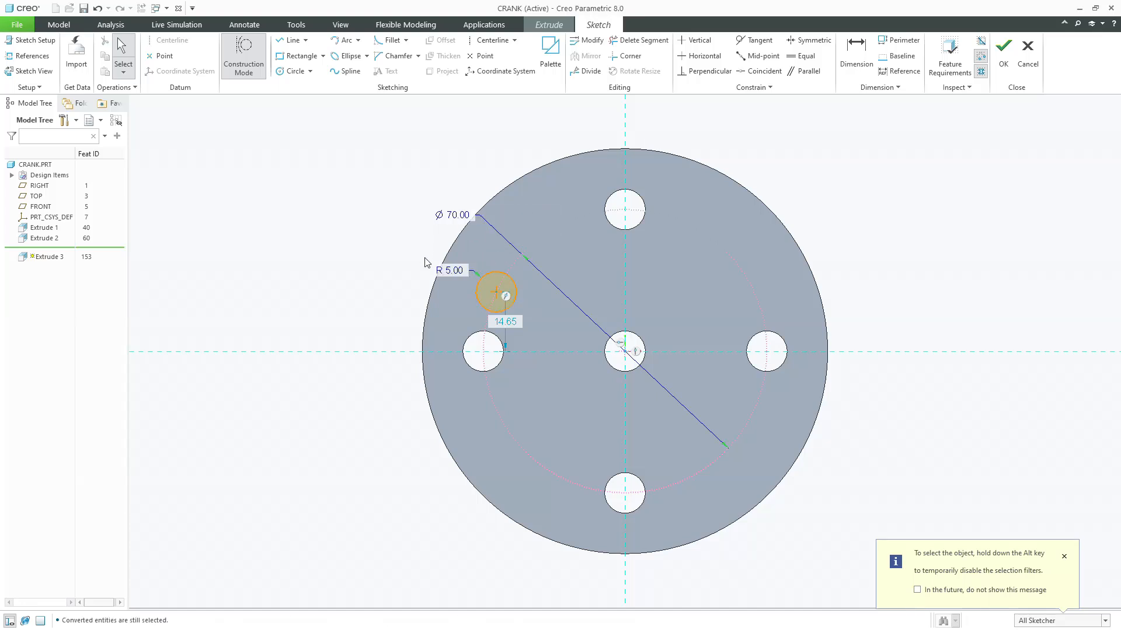
Draw a second, equal circle on the construction circle just left of the upper hole and convert it to solid geometry.
{"action": "left_click", "coordinate": [295, 70]}
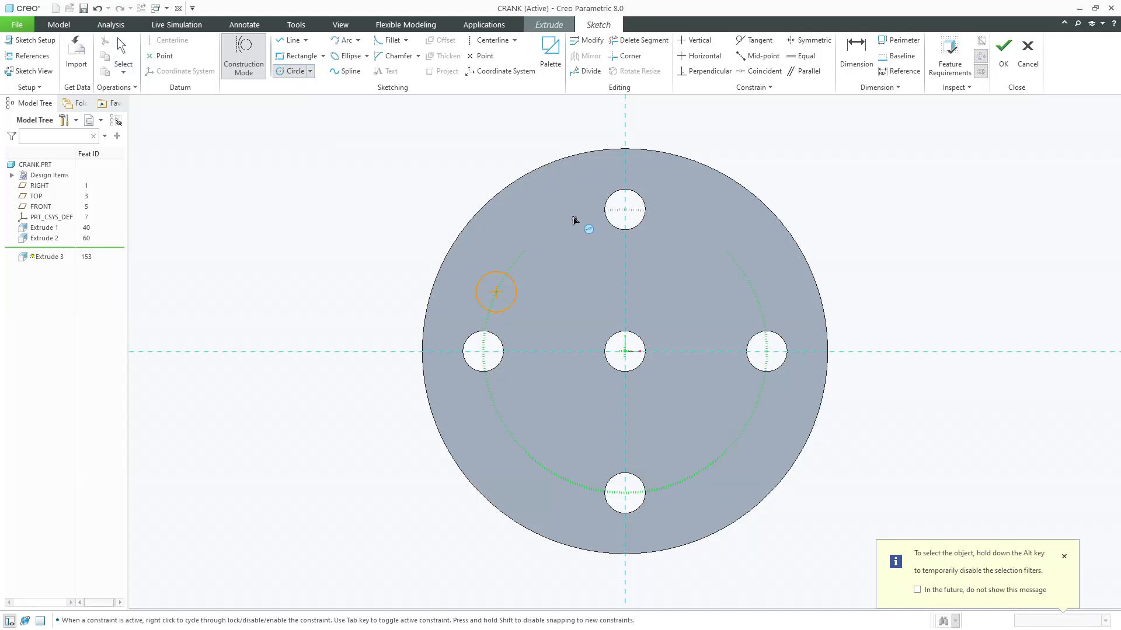
{"action": "middle_click", "coordinate": [549, 199]}
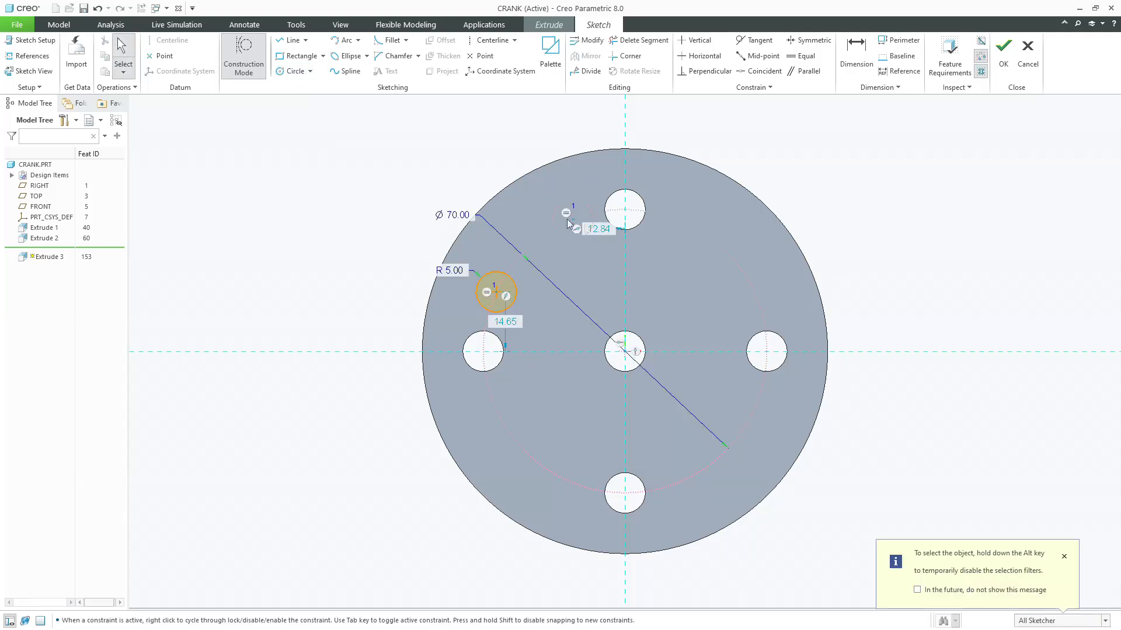
{"action": "left_click", "coordinate": [559, 212], "text": "ctrl"}
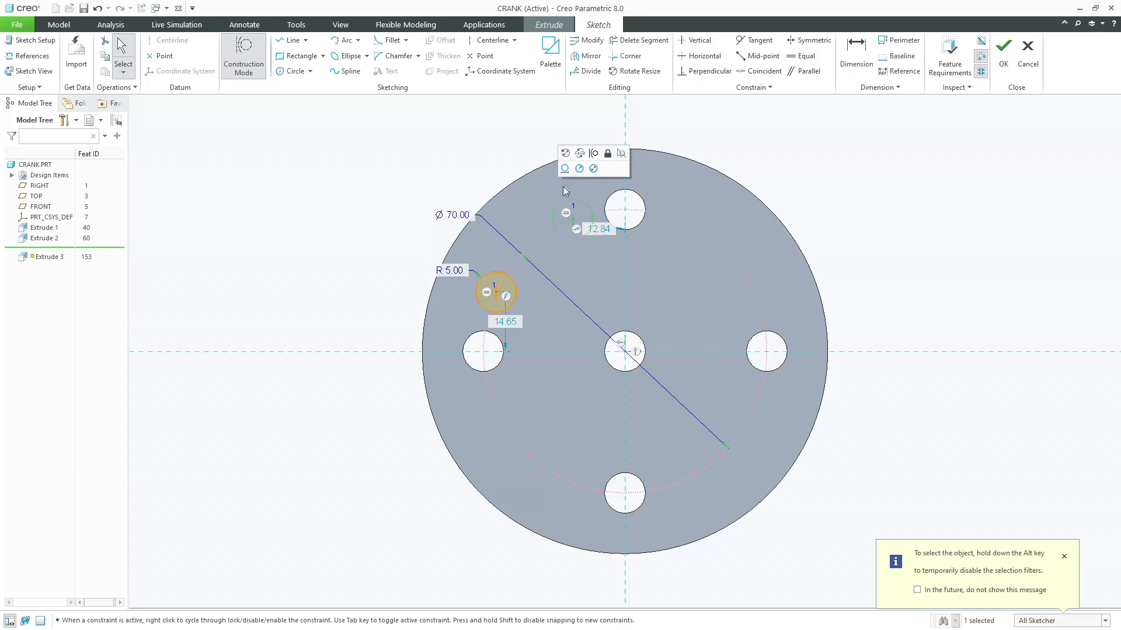
{"action": "left_click", "coordinate": [248, 60]}
Add a centerline through the disc centre and the upper small circle's centre, and set its angle to the vertical axis to 30 degrees.
{"action": "left_click", "coordinate": [493, 40]}
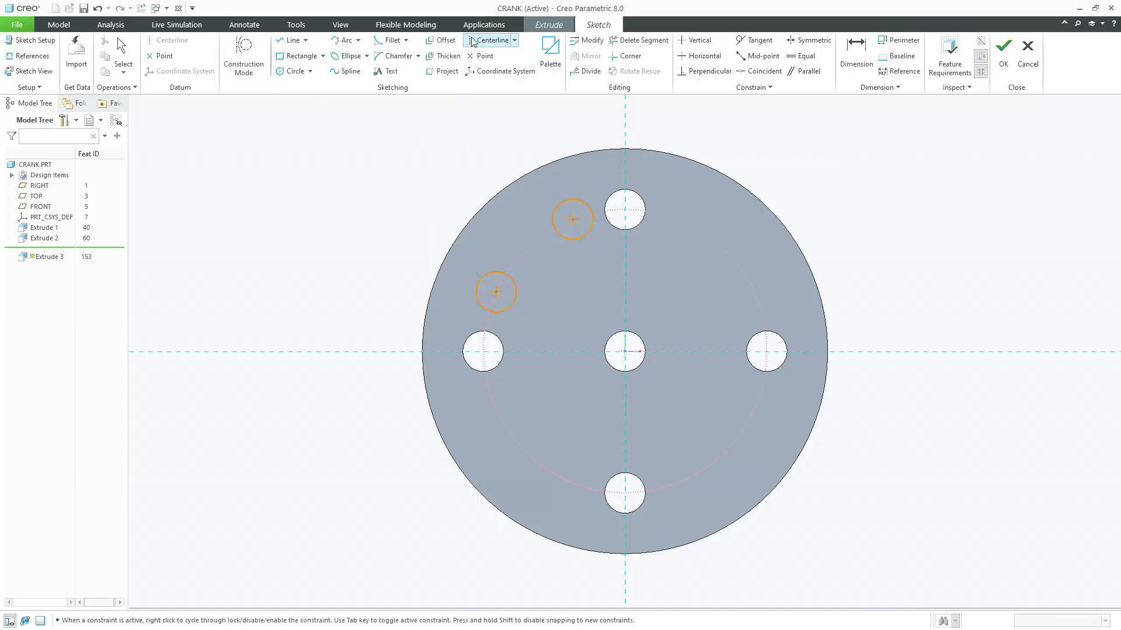
{"action": "left_click", "coordinate": [626, 365]}
{"action": "left_click", "coordinate": [625, 351]}
{"action": "left_click", "coordinate": [580, 231]}
{"action": "middle_click", "coordinate": [607, 272]}
{"action": "double_click", "coordinate": [614, 274]}
{"action": "type", "text": "30"}
{"action": "key", "text": "Return"}
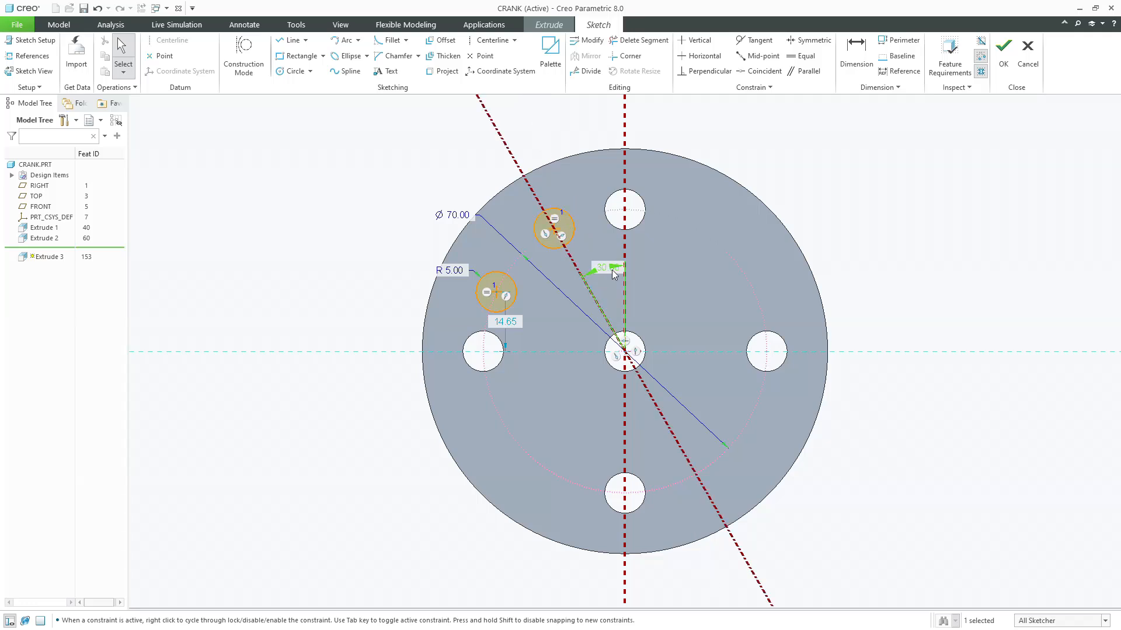
Add a centerline through the disc centre and the lower small circle's centre, and dimension its angle to the horizontal axis as 30 degrees.
{"action": "left_click", "coordinate": [492, 40]}
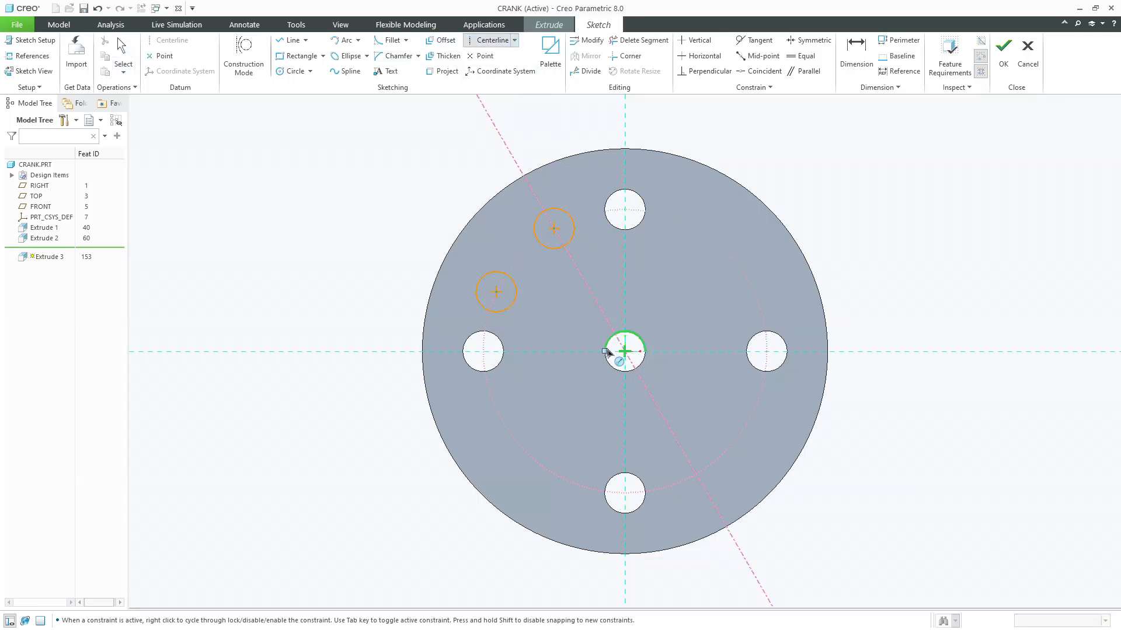
{"action": "left_click", "coordinate": [624, 352]}
{"action": "left_click", "coordinate": [533, 315]}
{"action": "middle_click", "coordinate": [533, 315]}
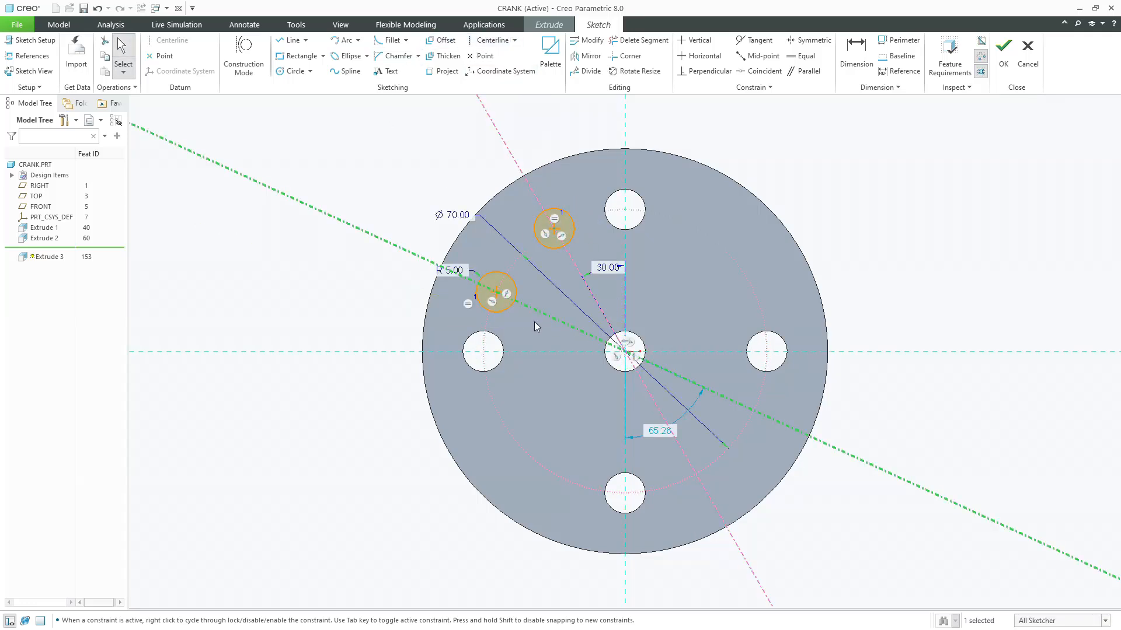
{"action": "left_click", "coordinate": [856, 53]}
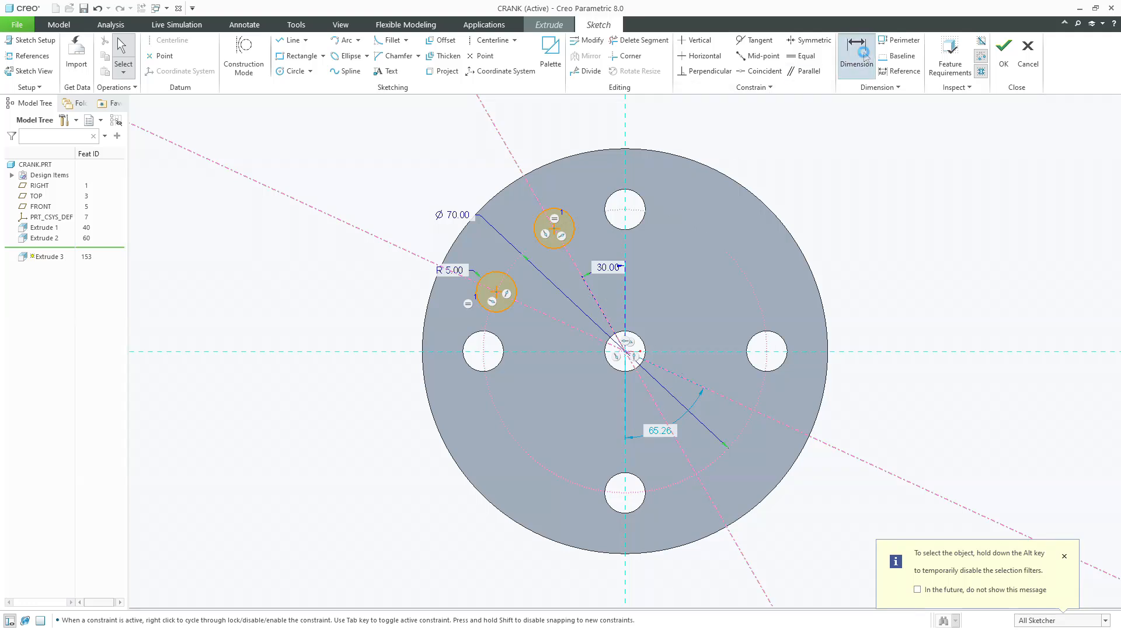
{"action": "left_click", "coordinate": [535, 315]}
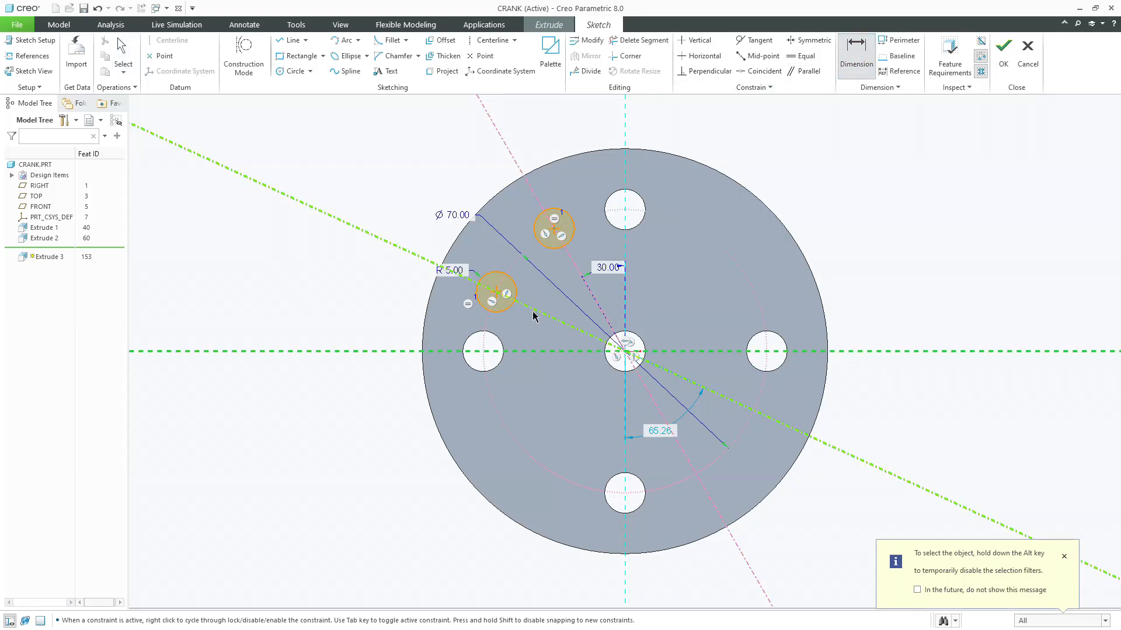
{"action": "middle_click", "coordinate": [529, 330]}
{"action": "type", "text": "30"}
{"action": "key", "text": "Return"}
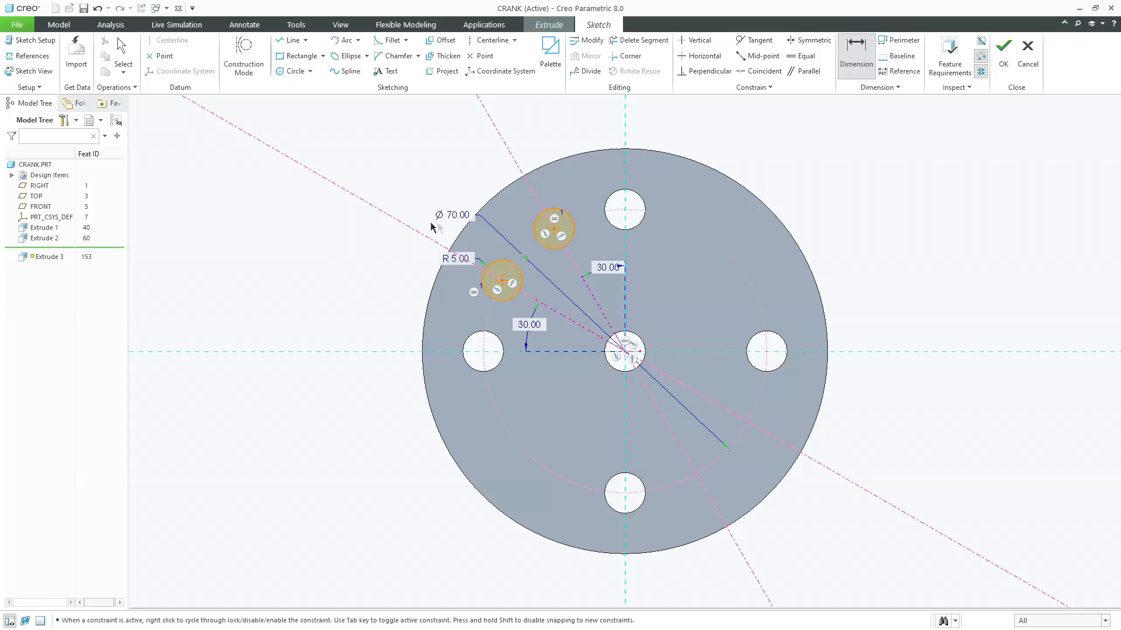
Connect the two small circles with an outer and an inner Center and Ends arc, both centred on the disc centre.
{"action": "left_click", "coordinate": [343, 40]}
{"action": "left_click", "coordinate": [358, 41]}
{"action": "left_click", "coordinate": [371, 91]}
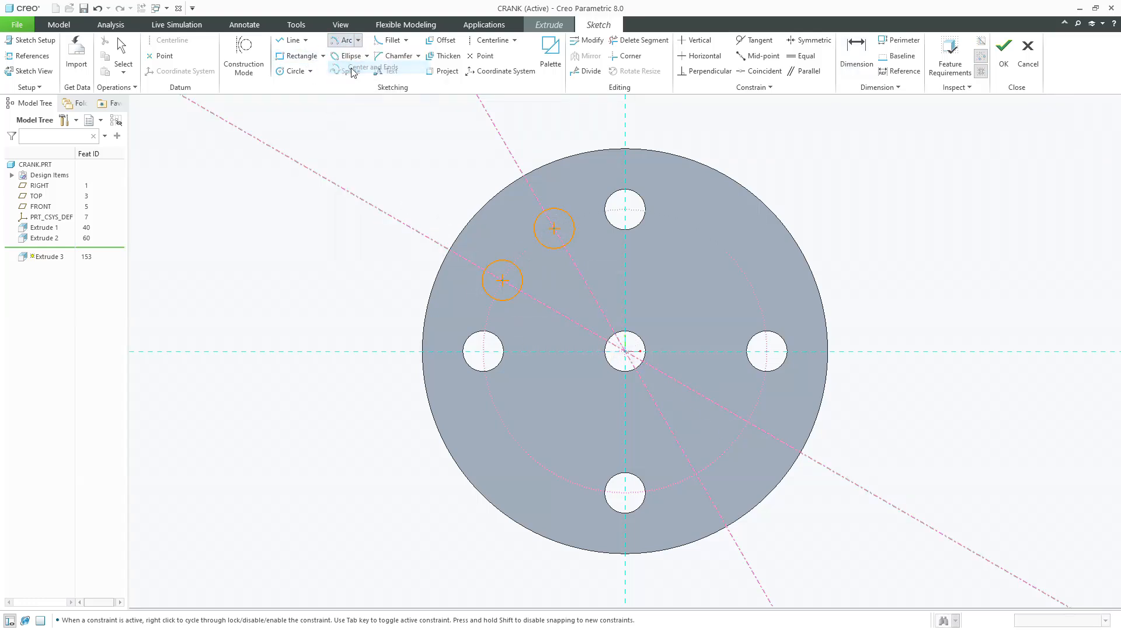
{"action": "left_click", "coordinate": [623, 352]}
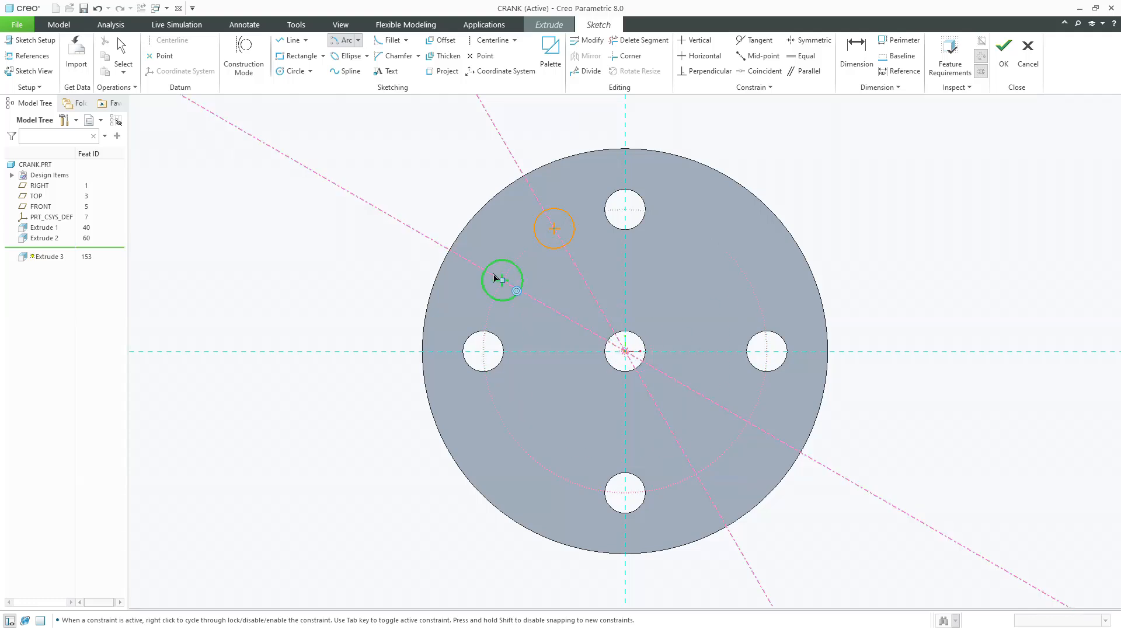
{"action": "left_click", "coordinate": [546, 211]}
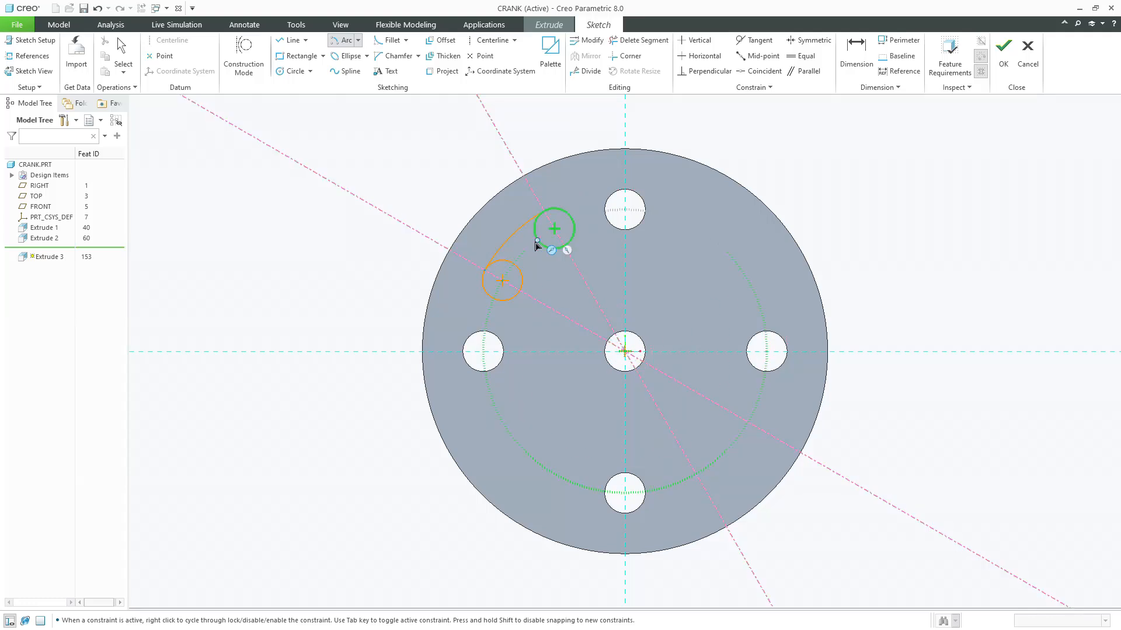
{"action": "middle_click", "coordinate": [555, 286]}
{"action": "left_click", "coordinate": [345, 40]}
{"action": "left_click", "coordinate": [565, 249]}
{"action": "middle_click", "coordinate": [569, 249]}
Trim the inner portions of both small circles and delete the leftover segment to leave a closed curved slot outline.
{"action": "scroll", "coordinate": [527, 190], "scroll_direction": "up", "scroll_amount": 4}
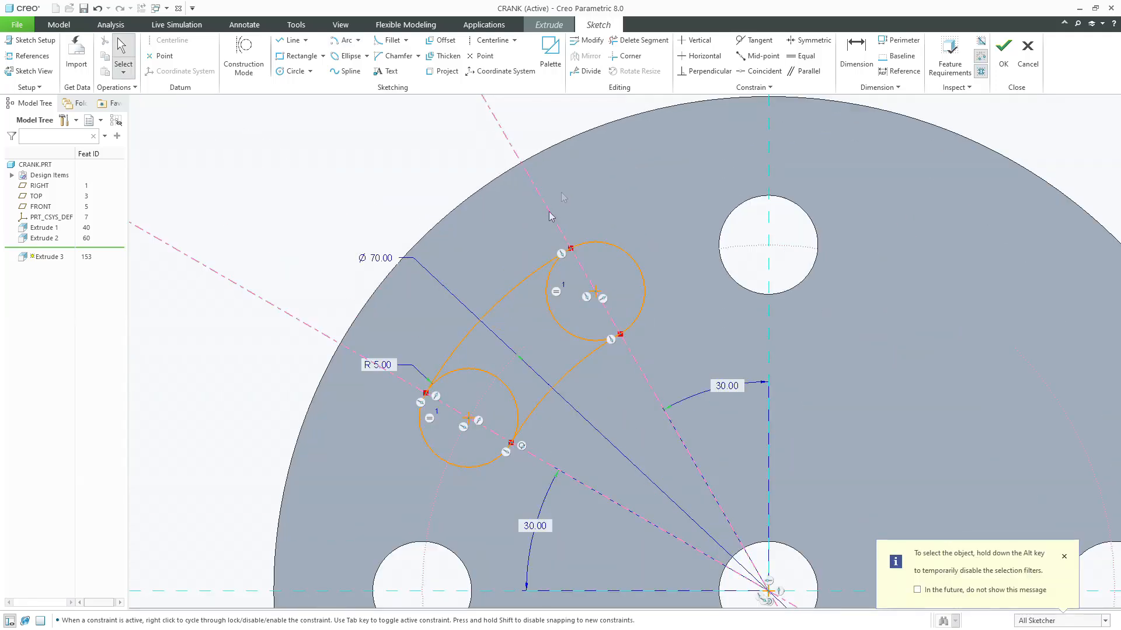
{"action": "left_click", "coordinate": [654, 44]}
{"action": "mouse_move", "coordinate": [550, 293]}
{"action": "left_mouse_down"}
{"action": "mouse_move", "coordinate": [564, 345]}
{"action": "mouse_move", "coordinate": [491, 383]}
{"action": "mouse_move", "coordinate": [504, 387]}
{"action": "left_mouse_up"}
{"action": "middle_click", "coordinate": [501, 380]}
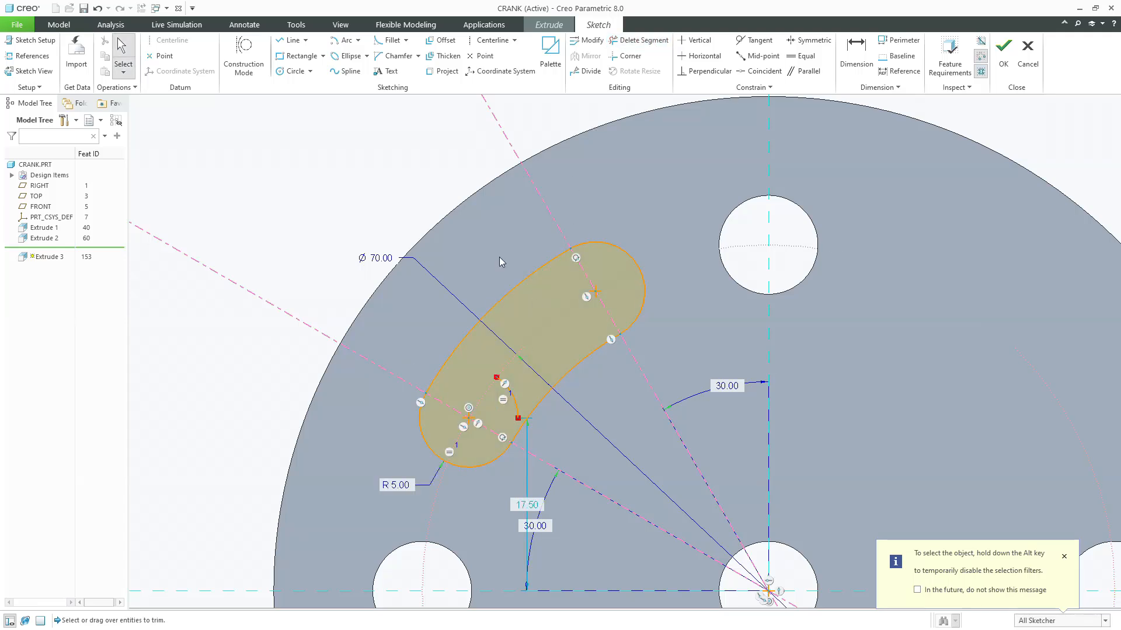
{"action": "left_click", "coordinate": [516, 402]}
{"action": "key", "text": "Delete"}
{"action": "scroll", "coordinate": [512, 296], "scroll_direction": "up", "scroll_amount": 5}
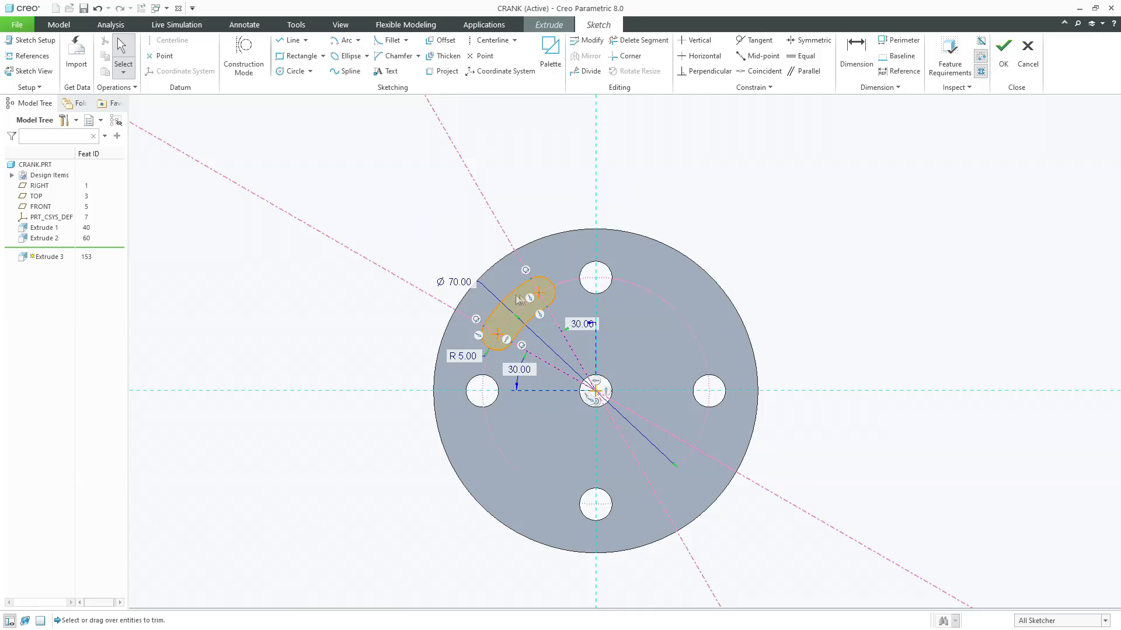
{"action": "scroll", "coordinate": [489, 317], "scroll_direction": "down", "scroll_amount": 3}
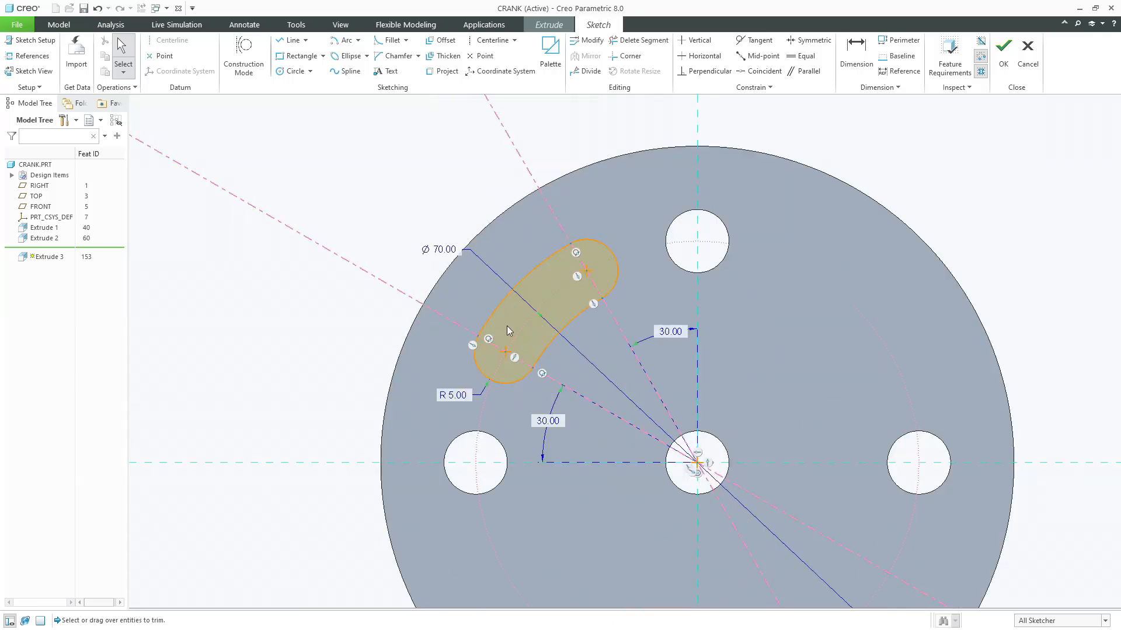
Finish the slot sketch and extrude it into the disc as a material-removing cut with a depth of 22.81.
{"action": "left_click", "coordinate": [1003, 52]}
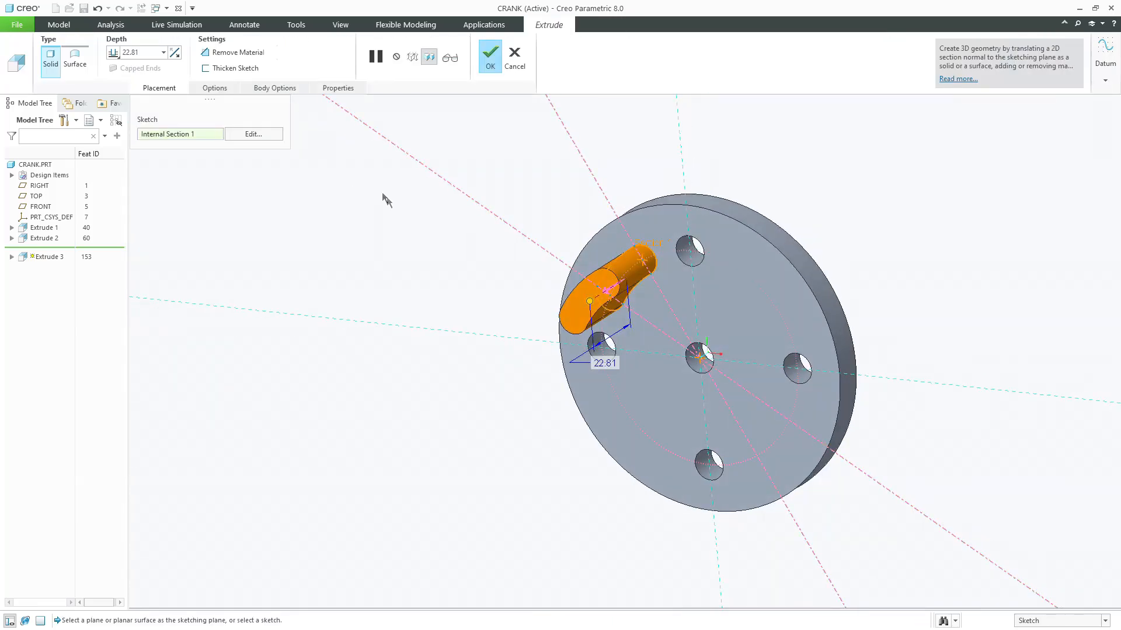
{"action": "left_click", "coordinate": [174, 53]}
{"action": "mouse_move", "coordinate": [327, 212]}
{"action": "middle_mouse_down"}
{"action": "mouse_move", "coordinate": [271, 248]}
{"action": "mouse_move", "coordinate": [284, 216]}
{"action": "mouse_move", "coordinate": [313, 222]}
{"action": "mouse_move", "coordinate": [274, 229]}
{"action": "middle_mouse_up"}
{"action": "middle_click", "coordinate": [320, 211]}
{"action": "left_click", "coordinate": [44, 249]}
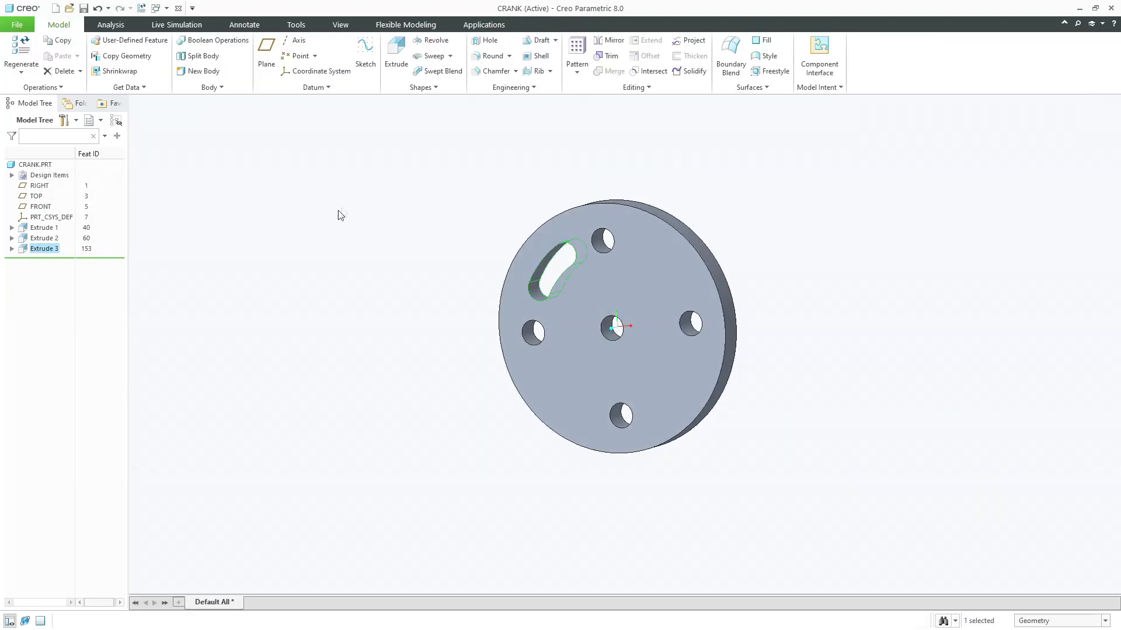
{"action": "middle_click_drag", "start_coordinate": [338, 215], "coordinate": [324, 222]}
{"action": "left_click", "coordinate": [578, 51]}
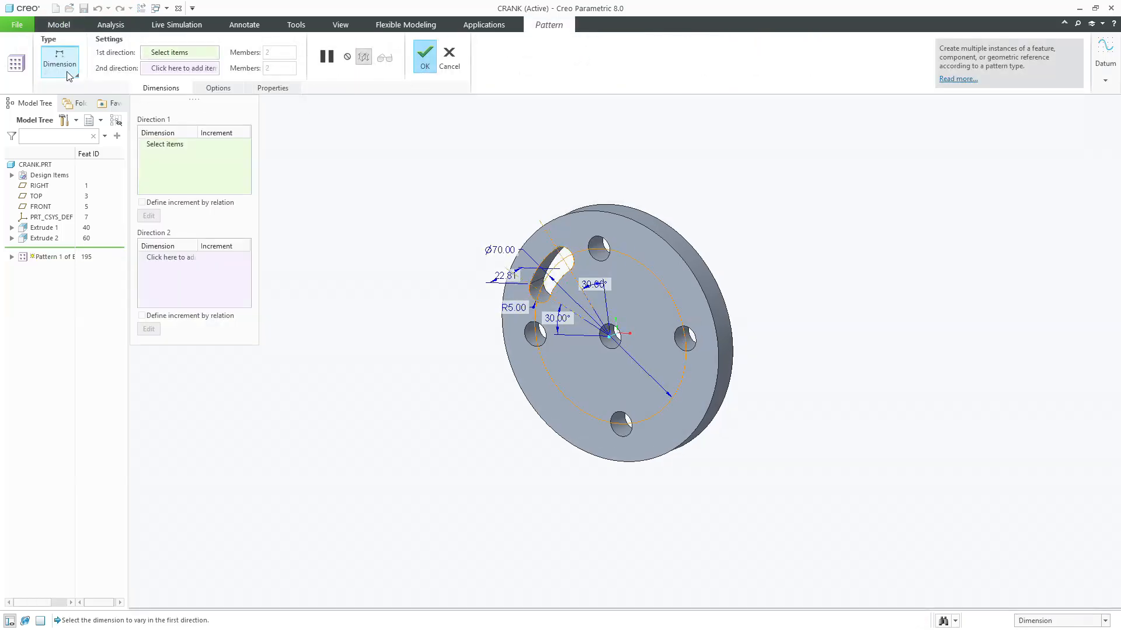
{"action": "left_click", "coordinate": [67, 72]}
{"action": "left_click", "coordinate": [68, 111]}
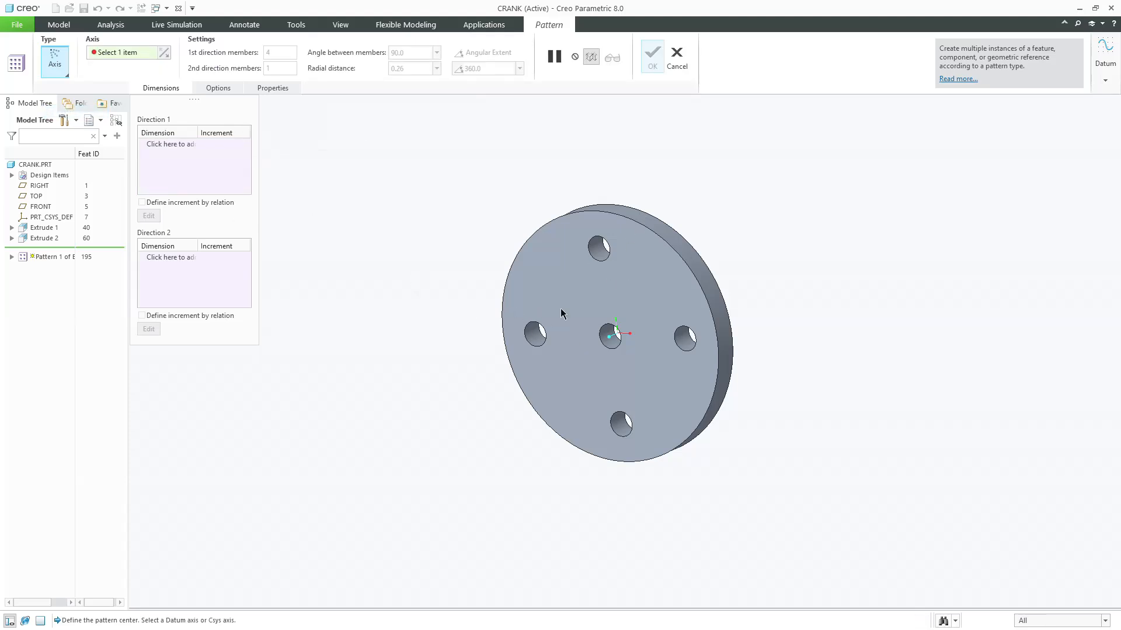
{"action": "scroll", "coordinate": [610, 344], "scroll_direction": "up", "scroll_amount": 5}
{"action": "scroll", "coordinate": [607, 346], "scroll_direction": "down", "scroll_amount": 4}
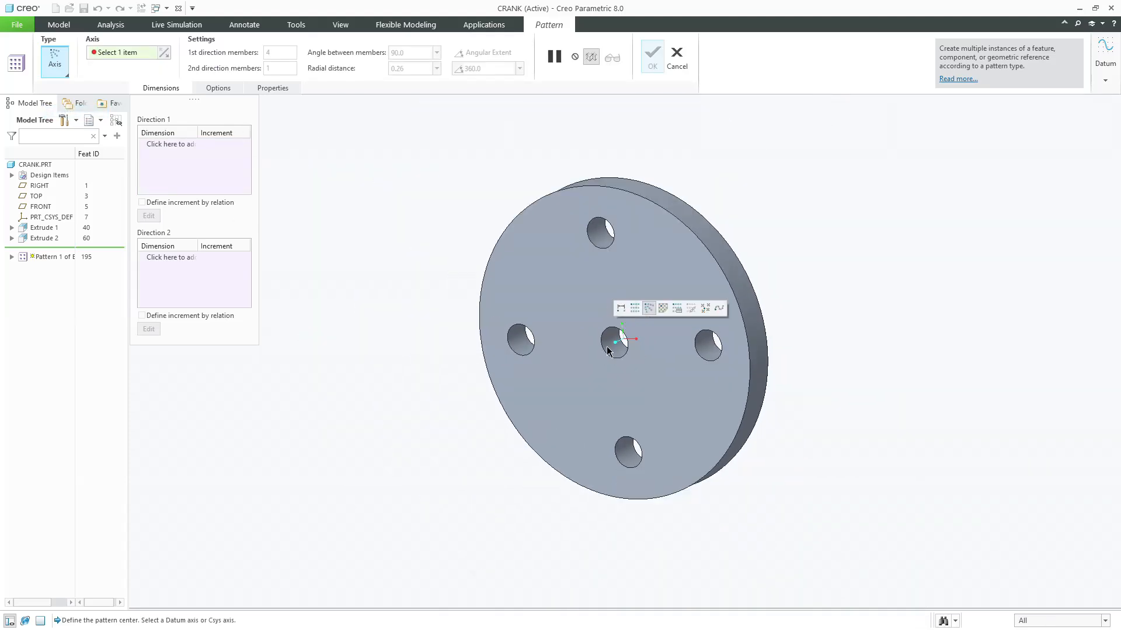
{"action": "left_click", "coordinate": [677, 58]}
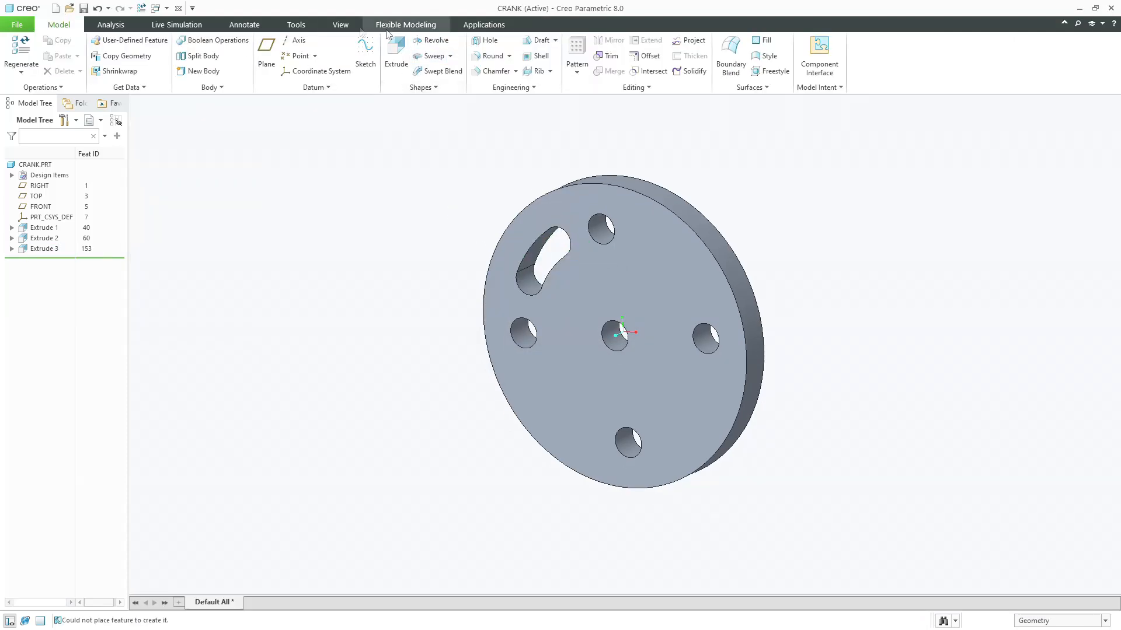
Show the datum axes and set up an Axis pattern of the curved slot cut around the centre hole's axis.
{"action": "left_click", "coordinate": [340, 24]}
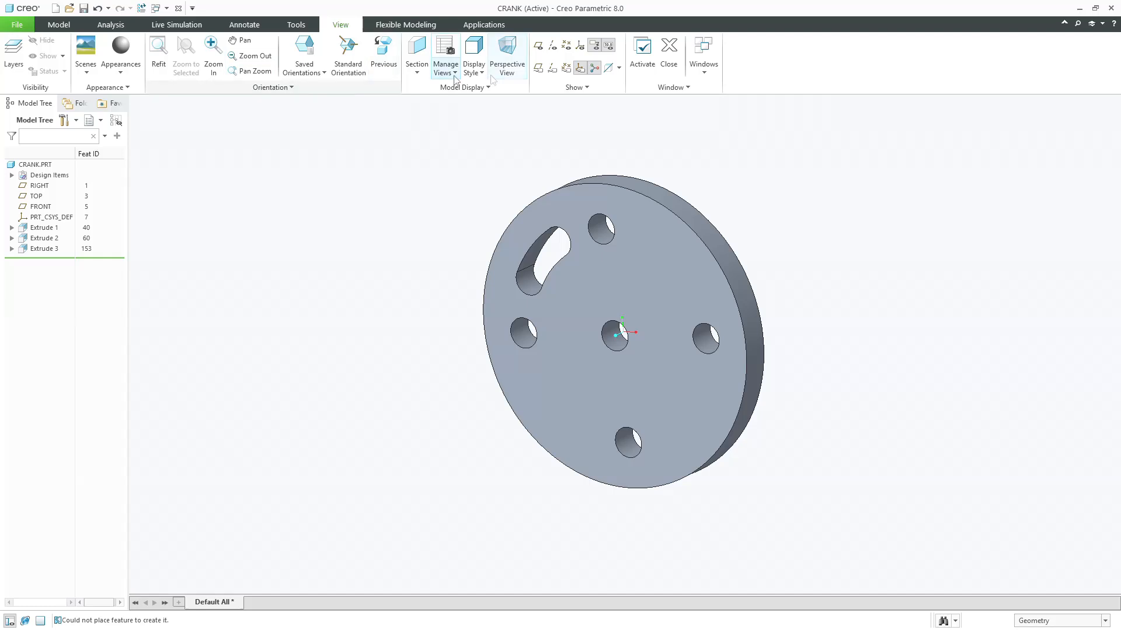
{"action": "left_click", "coordinate": [553, 46]}
{"action": "left_click", "coordinate": [57, 249]}
{"action": "left_click", "coordinate": [59, 24]}
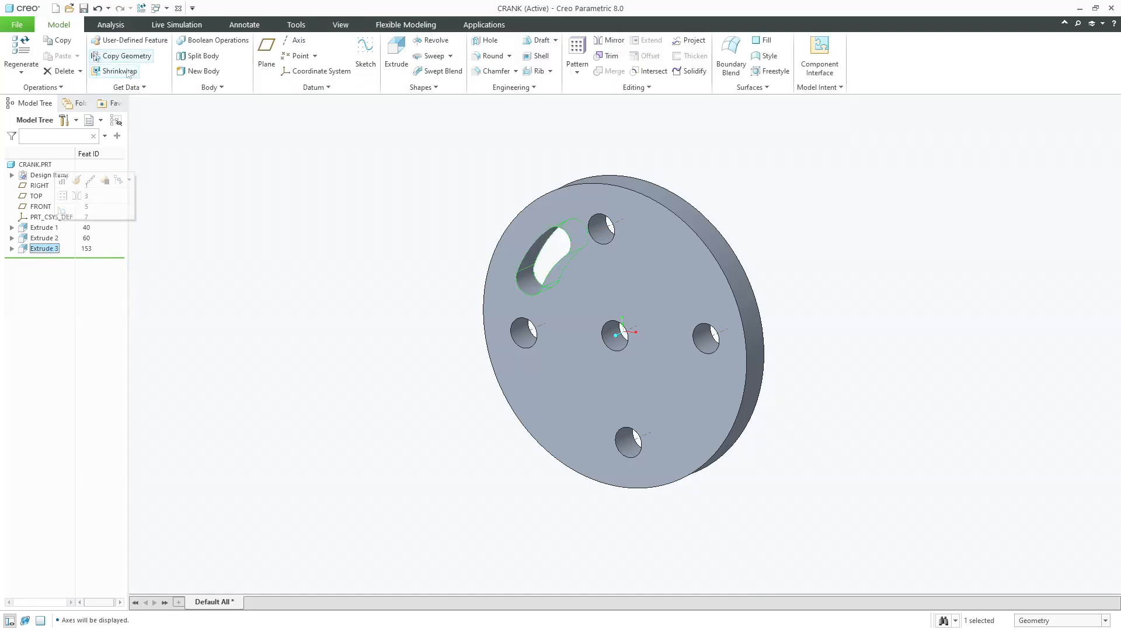
{"action": "left_click", "coordinate": [576, 55]}
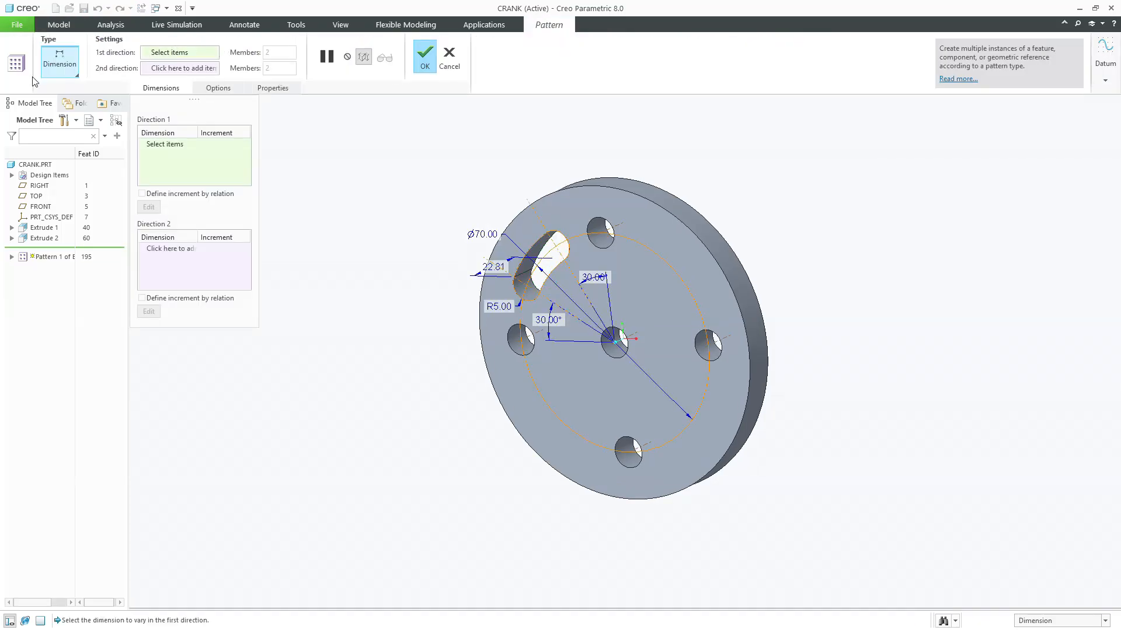
{"action": "left_click", "coordinate": [58, 62]}
{"action": "left_click", "coordinate": [67, 115]}
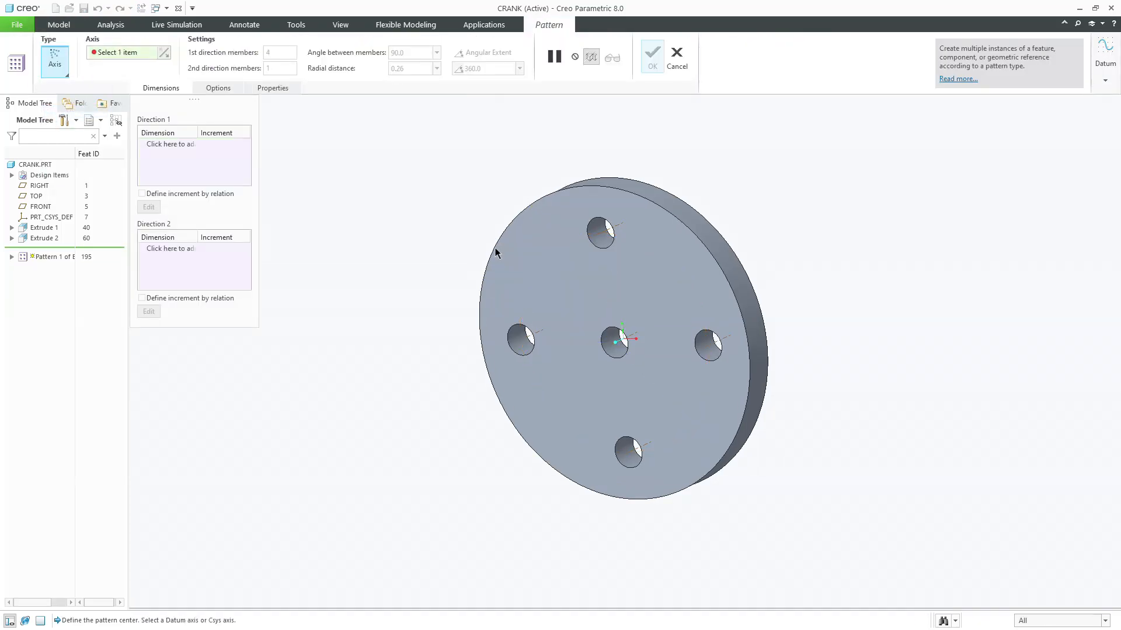
{"action": "scroll", "coordinate": [623, 338], "scroll_direction": "up", "scroll_amount": 5}
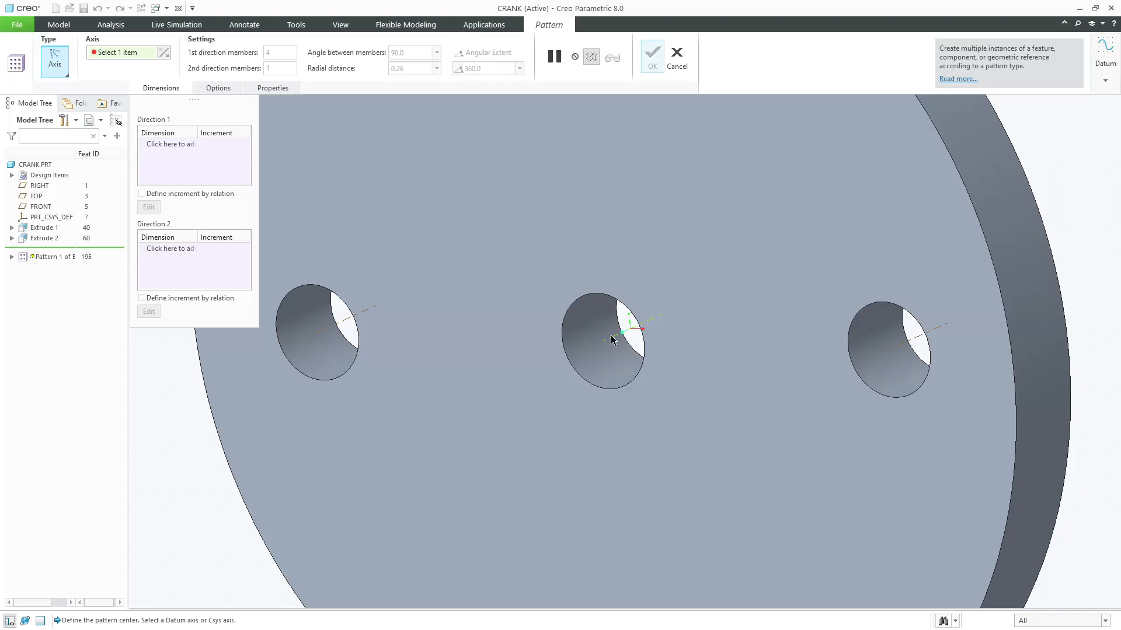
{"action": "left_click", "coordinate": [612, 340]}
Distribute four slot members over a 360-degree angular extent and complete the pattern.
{"action": "scroll", "coordinate": [601, 332], "scroll_direction": "down", "scroll_amount": 5}
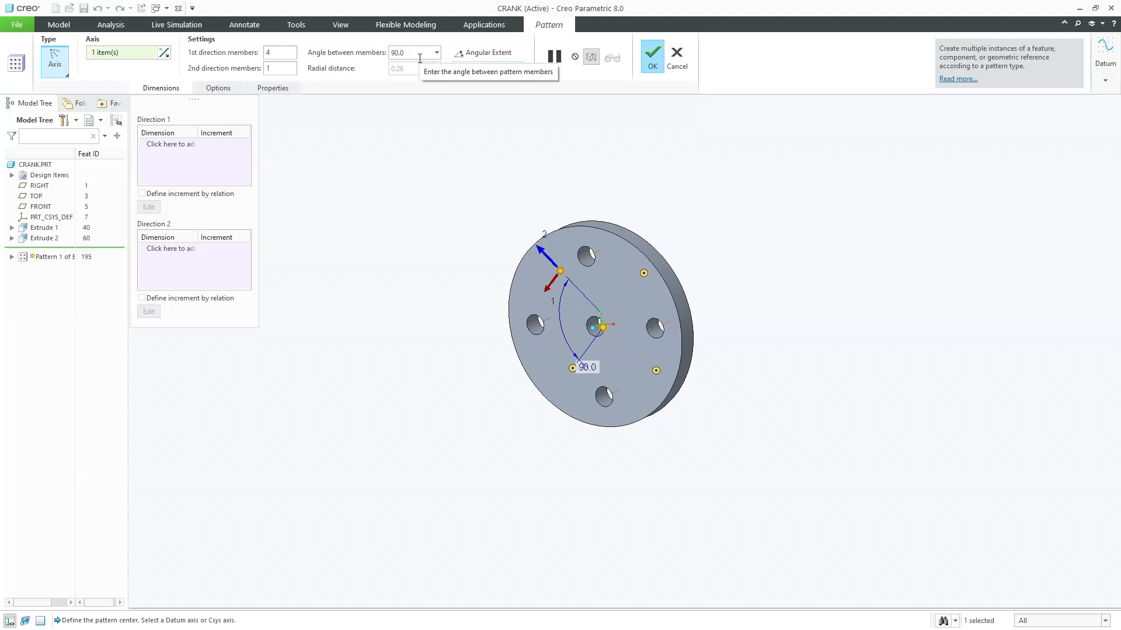
{"action": "left_click", "coordinate": [476, 54]}
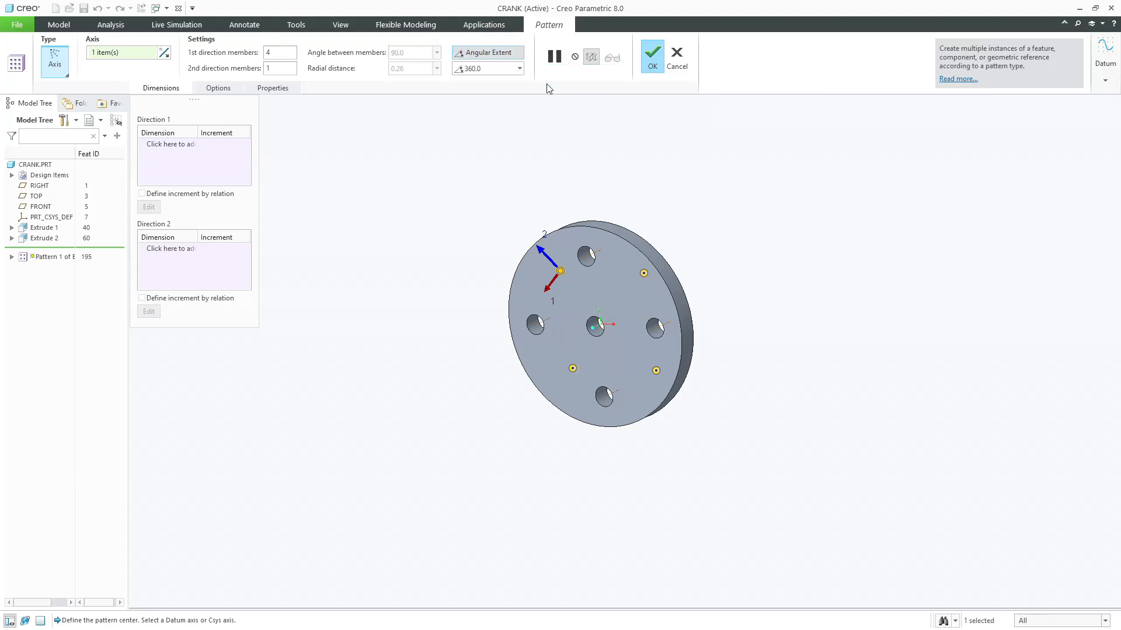
{"action": "left_click", "coordinate": [663, 57]}
{"action": "mouse_move", "coordinate": [683, 175]}
{"action": "middle_mouse_down"}
{"action": "mouse_move", "coordinate": [652, 211]}
{"action": "mouse_move", "coordinate": [689, 170]}
{"action": "mouse_move", "coordinate": [720, 210]}
{"action": "mouse_move", "coordinate": [498, 315]}
{"action": "mouse_move", "coordinate": [425, 273]}
{"action": "mouse_move", "coordinate": [361, 280]}
{"action": "mouse_move", "coordinate": [370, 290]}
{"action": "mouse_move", "coordinate": [520, 210]}
{"action": "mouse_move", "coordinate": [528, 156]}
{"action": "mouse_move", "coordinate": [490, 220]}
{"action": "middle_mouse_up"}
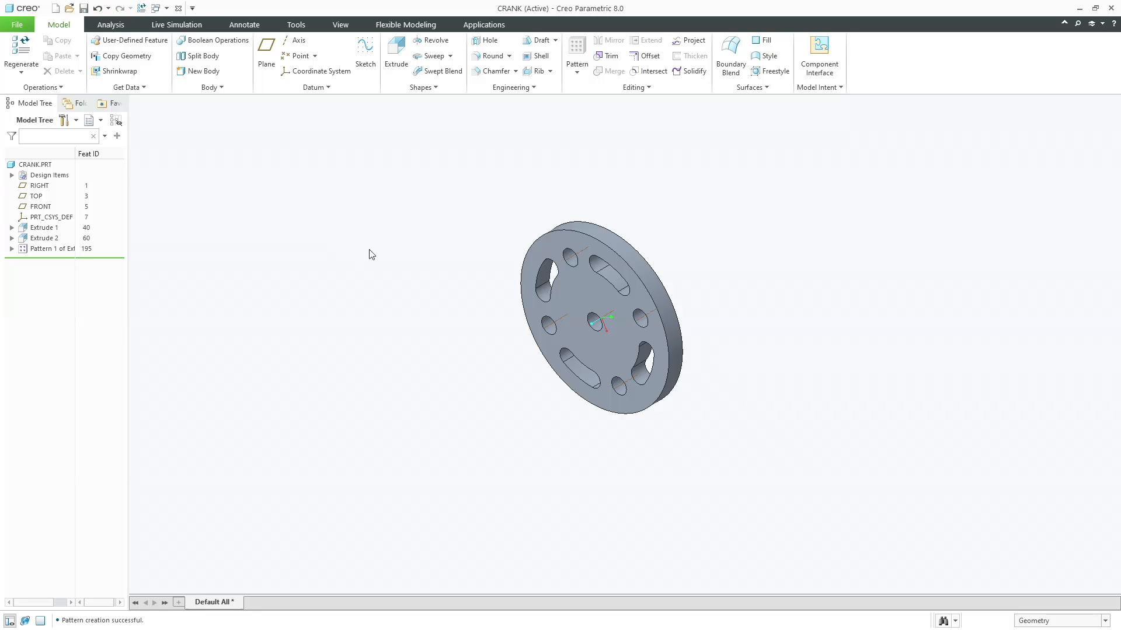
Create a new solid part named Small_linkage using the default template.
{"action": "left_click", "coordinate": [55, 7]}
{"action": "type", "text": "Small_linkage"}
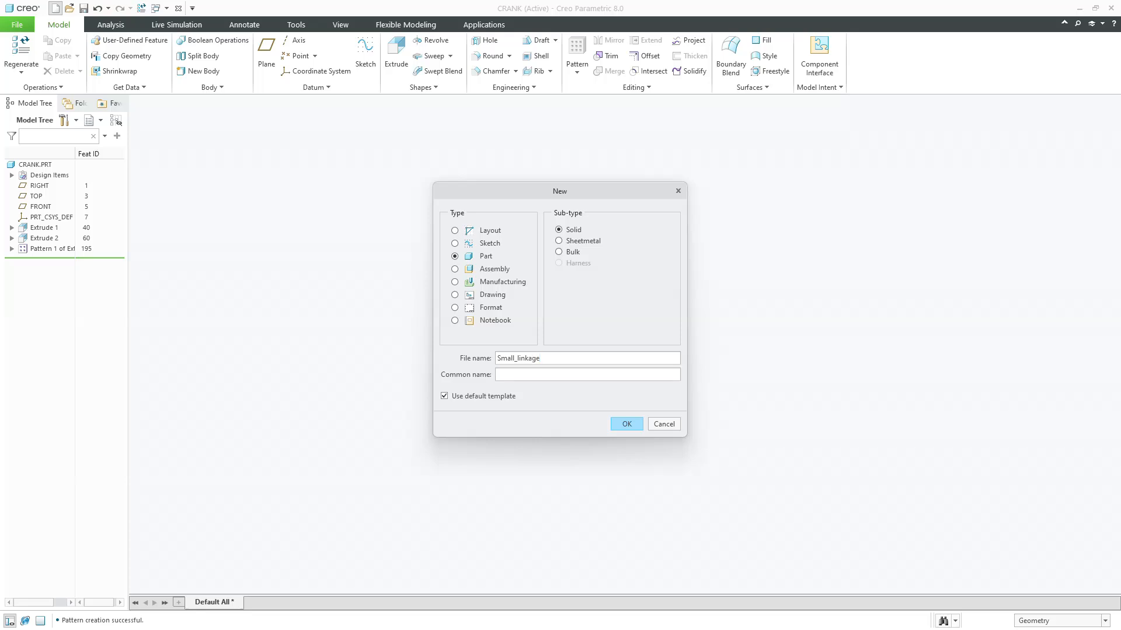
{"action": "key", "text": "Return"}
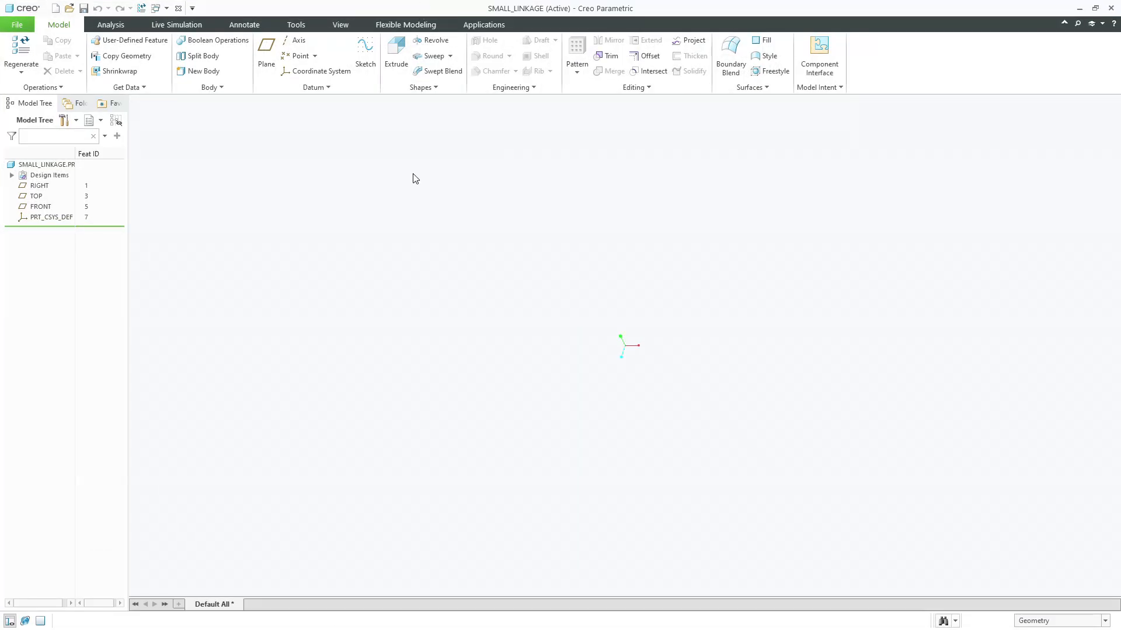
Start an Extrude sketch on the FRONT plane, face it, and add vertical and horizontal centerlines through the origin.
{"action": "left_click", "coordinate": [394, 64]}
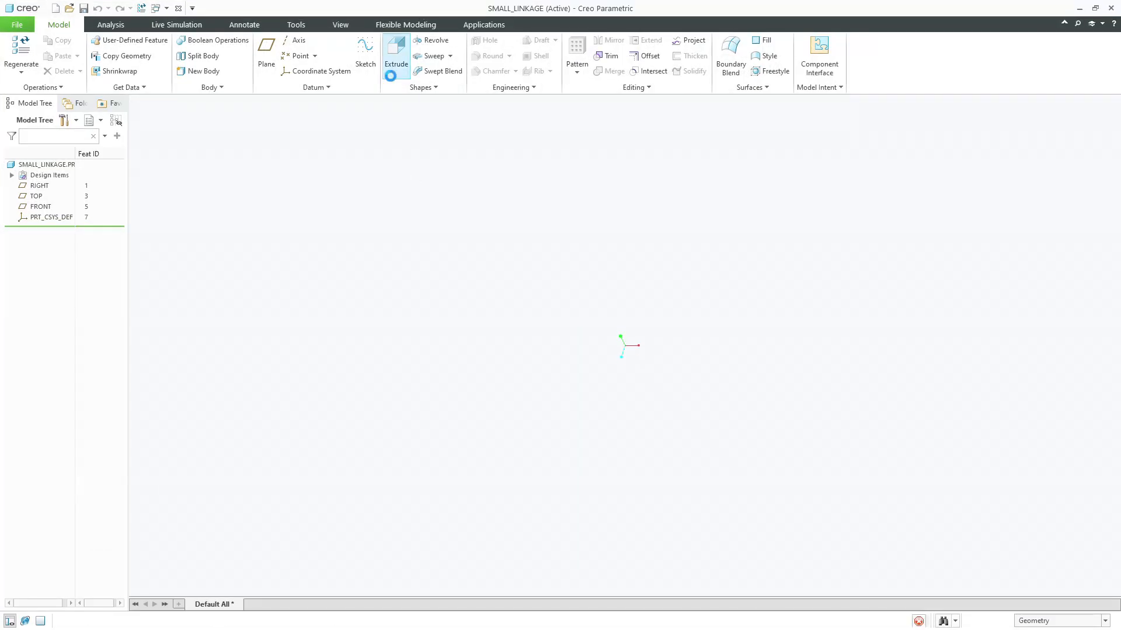
{"action": "left_click", "coordinate": [41, 207]}
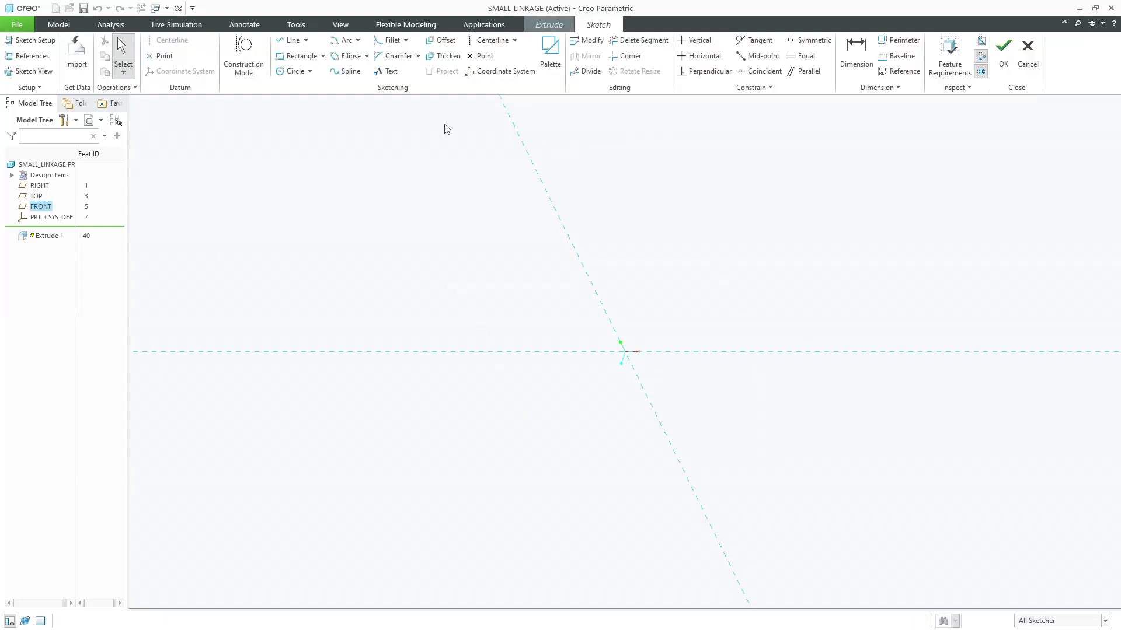
{"action": "left_click", "coordinate": [36, 70]}
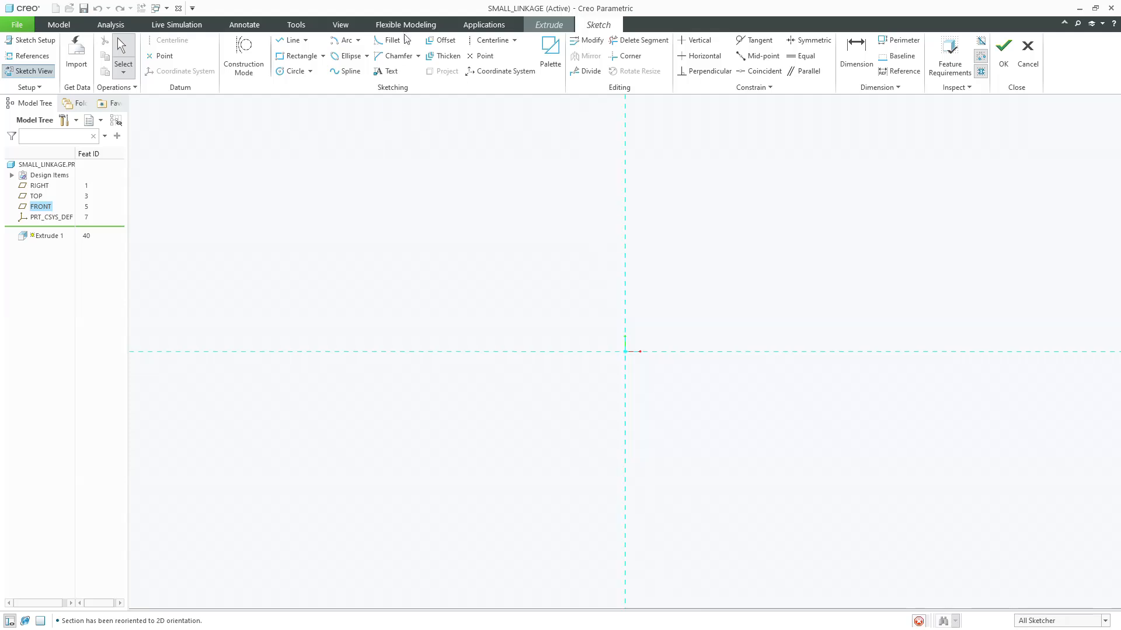
{"action": "left_click", "coordinate": [491, 40]}
{"action": "left_click", "coordinate": [625, 201]}
{"action": "left_click", "coordinate": [715, 352]}
{"action": "left_click", "coordinate": [774, 353]}
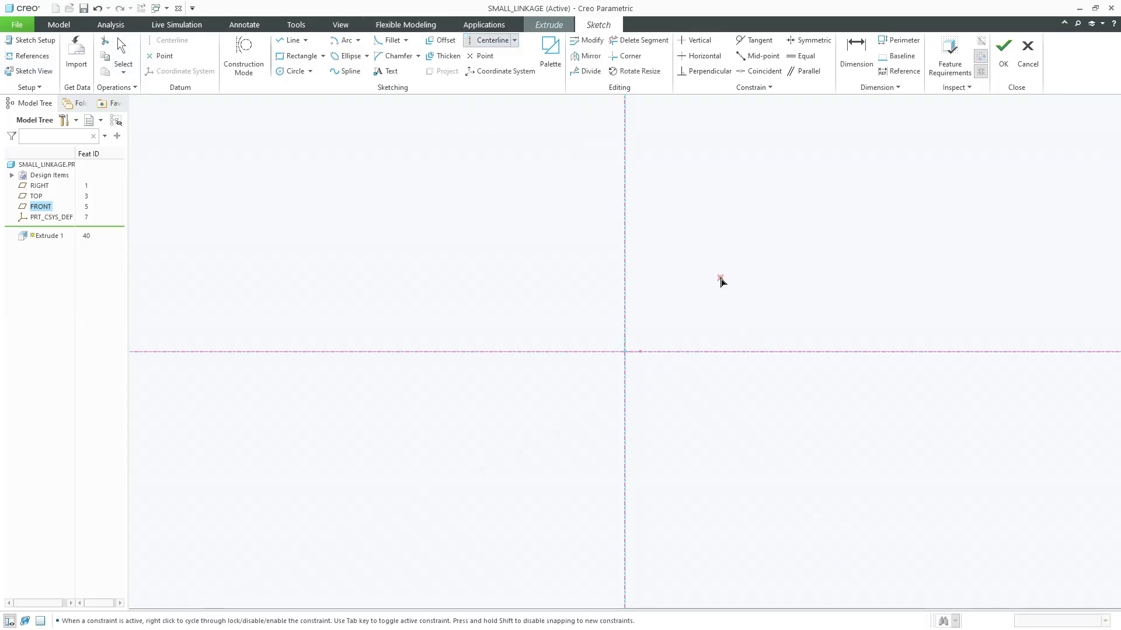
{"action": "middle_click", "coordinate": [721, 282]}
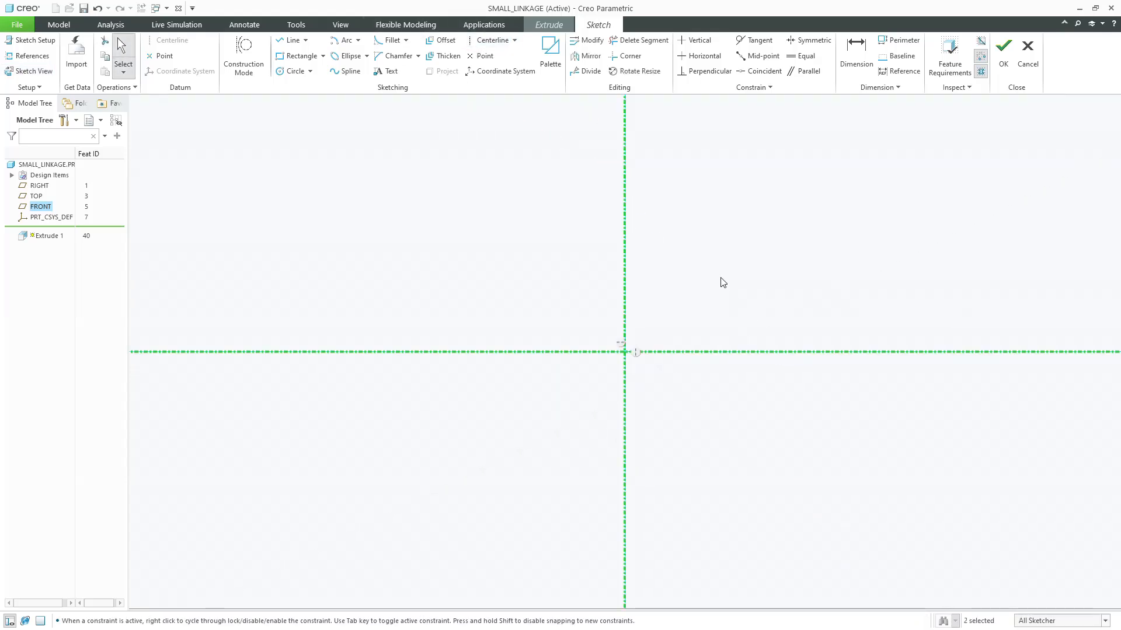
Insert the Racetrack shape from the Sketcher Palette above the horizontal centerline, about 249 long and 62 high.
{"action": "left_click", "coordinate": [552, 75]}
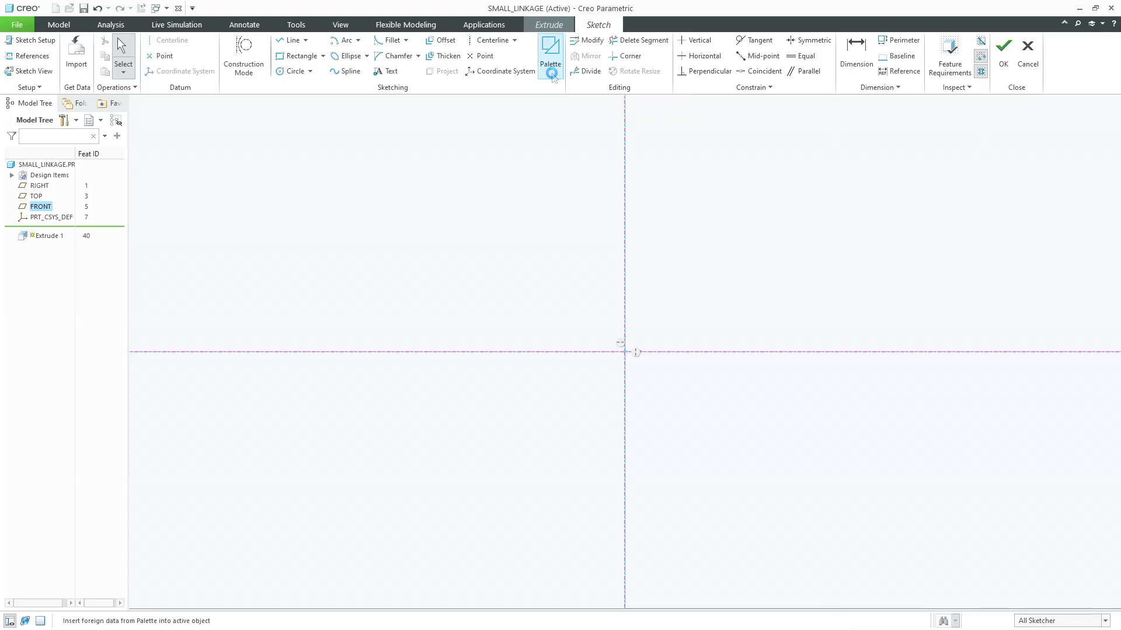
{"action": "mouse_move", "coordinate": [914, 411]}
{"action": "left_mouse_down"}
{"action": "mouse_move", "coordinate": [863, 190]}
{"action": "mouse_move", "coordinate": [840, 160]}
{"action": "mouse_move", "coordinate": [855, 125]}
{"action": "left_mouse_up"}
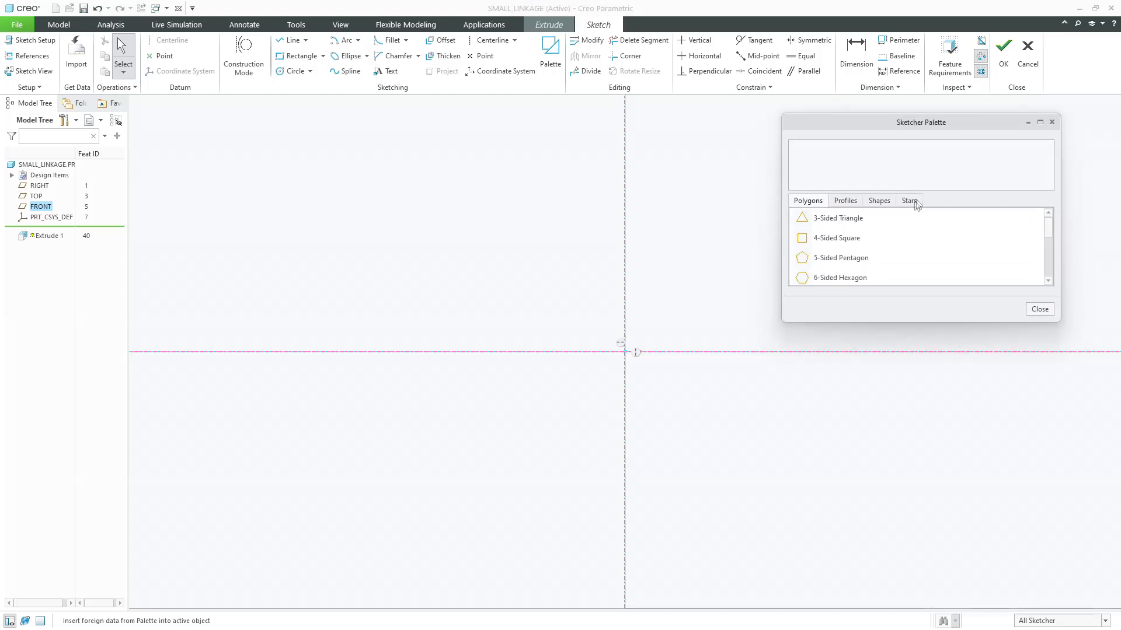
{"action": "left_click", "coordinate": [863, 201]}
{"action": "left_click", "coordinate": [885, 201]}
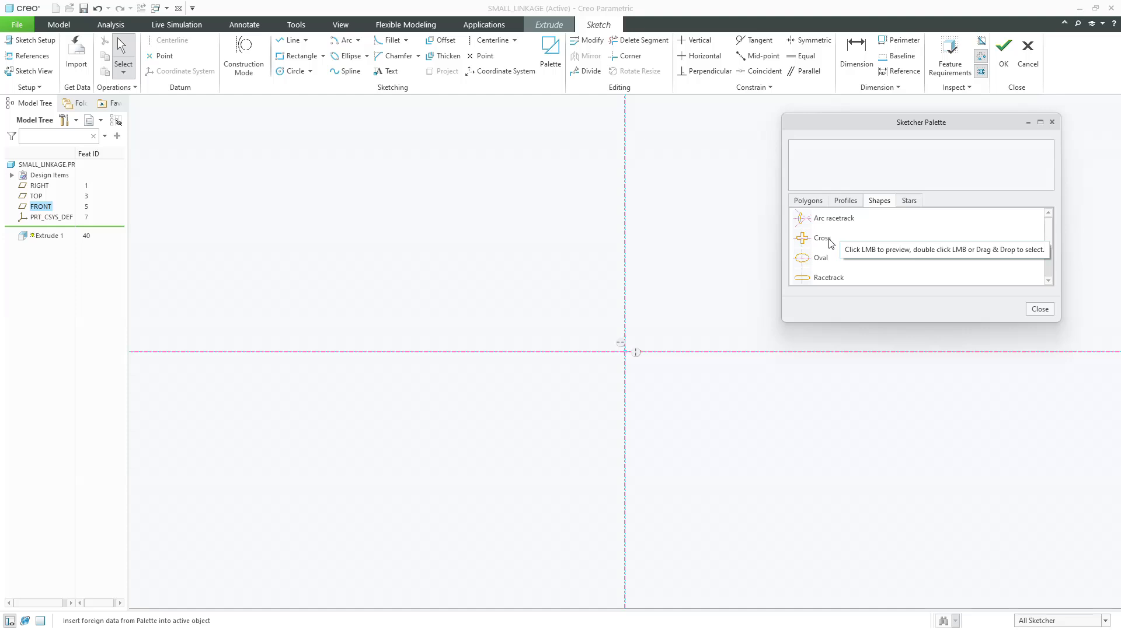
{"action": "scroll", "coordinate": [830, 266], "scroll_direction": "down", "scroll_amount": 1}
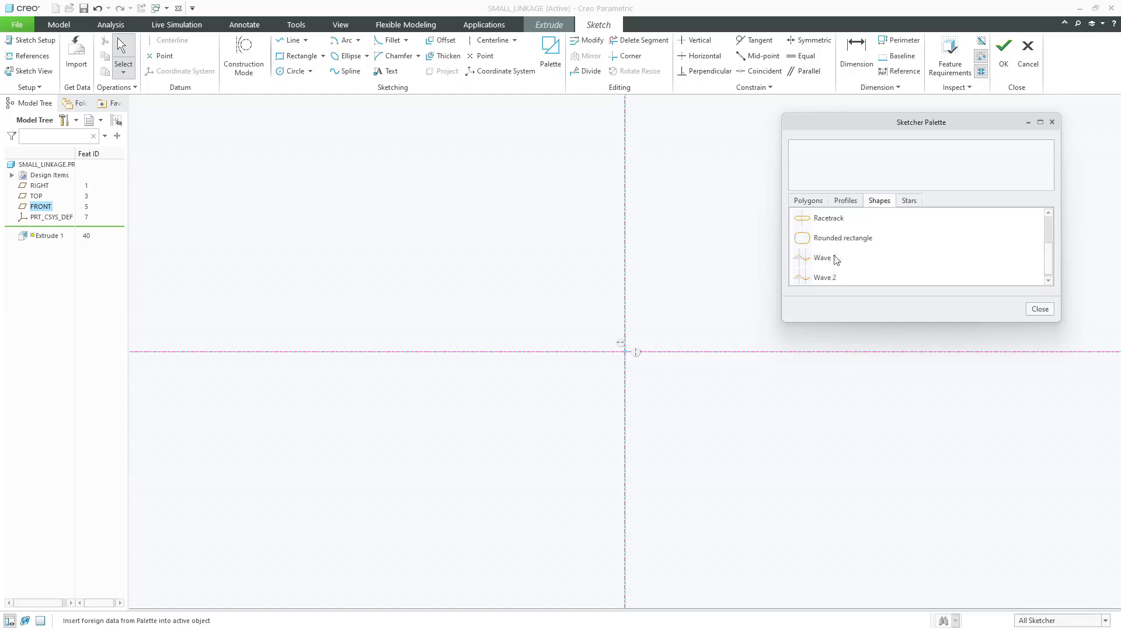
{"action": "left_click", "coordinate": [829, 221]}
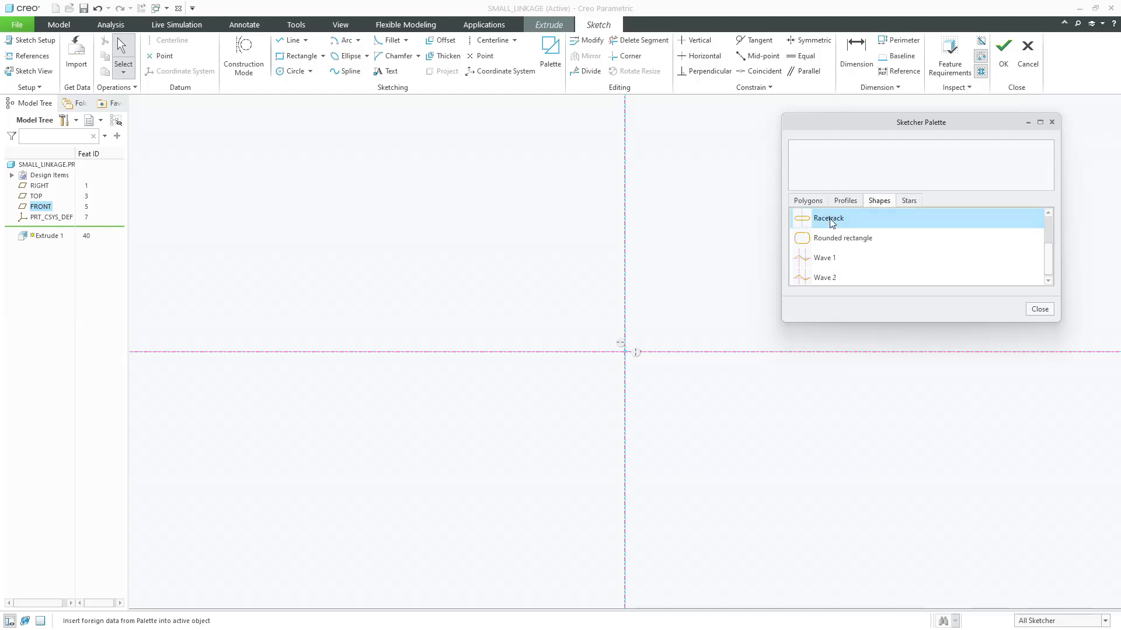
{"action": "left_click_drag", "start_coordinate": [830, 222], "coordinate": [752, 245]}
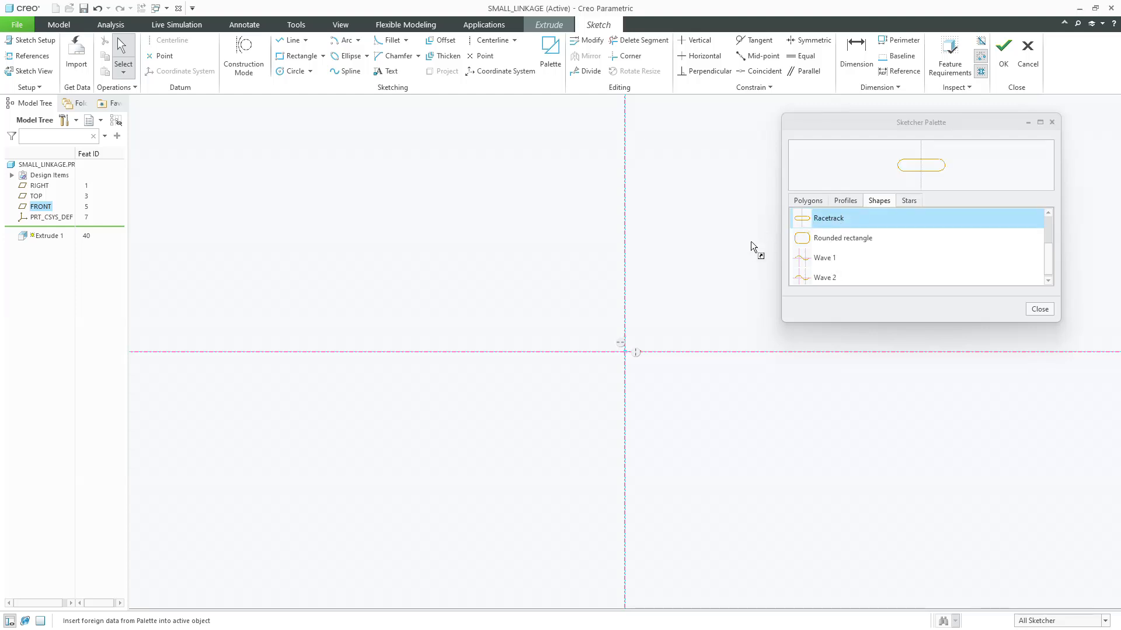
{"action": "left_click_drag", "start_coordinate": [656, 300], "coordinate": [655, 301]}
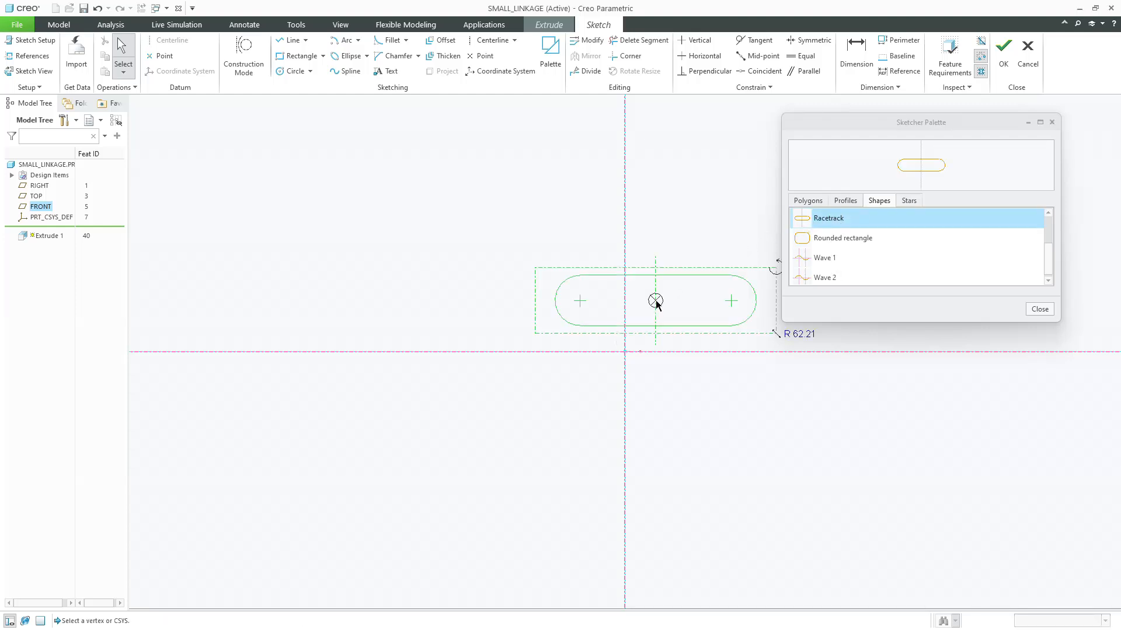
{"action": "left_click", "coordinate": [1040, 309]}
{"action": "left_click", "coordinate": [521, 59]}
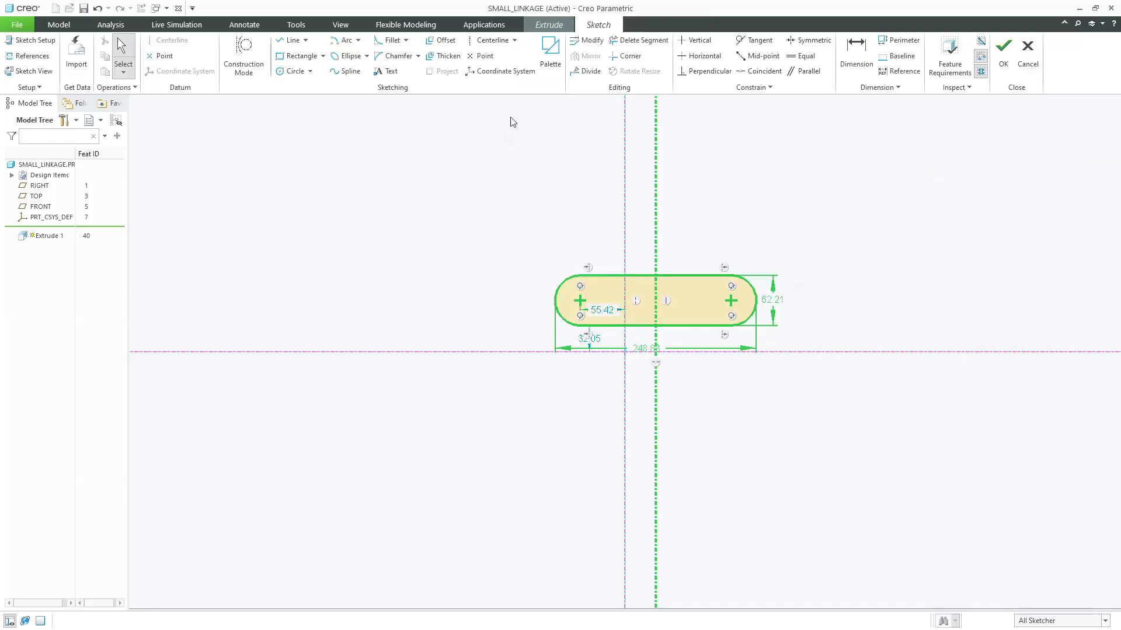
Try to make the racetrack's own centerline coincident with the sketch's vertical centerline.
{"action": "left_click", "coordinate": [759, 71]}
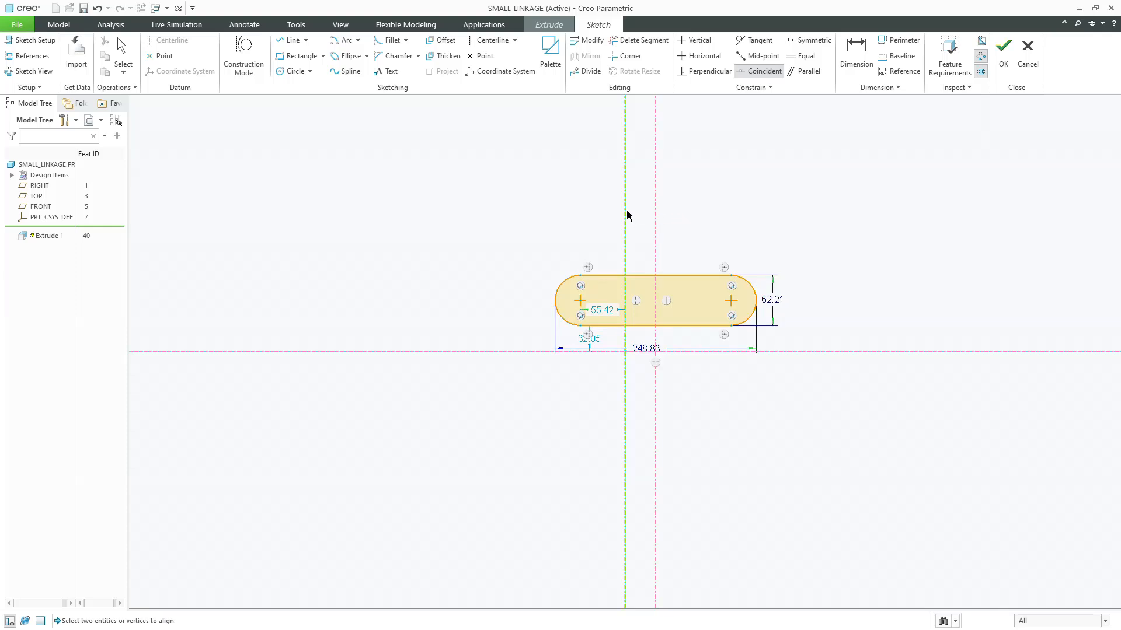
{"action": "left_click", "coordinate": [655, 205]}
{"action": "middle_click", "coordinate": [684, 210]}
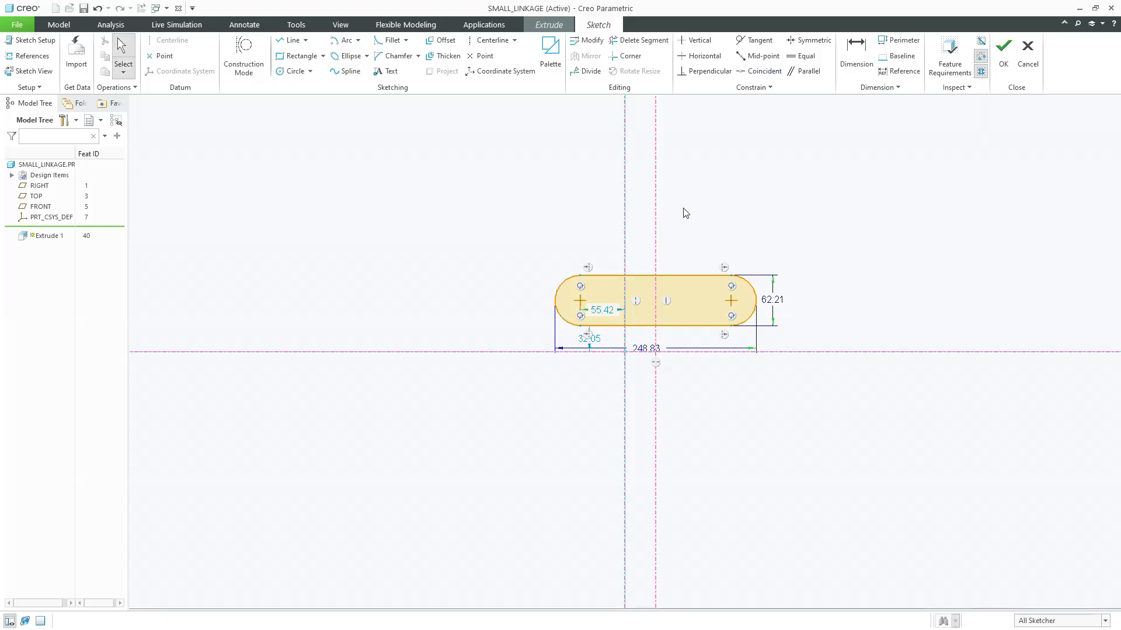
{"action": "left_click", "coordinate": [753, 73]}
{"action": "left_click", "coordinate": [656, 241]}
{"action": "middle_click", "coordinate": [624, 239]}
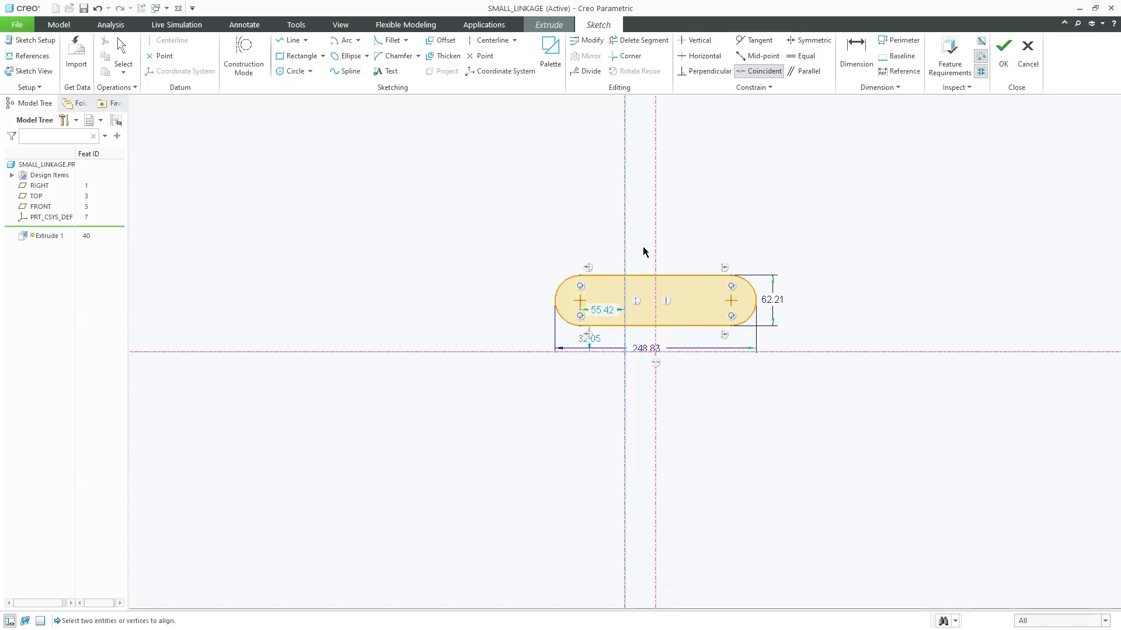
{"action": "middle_click", "coordinate": [642, 247]}
Set the racetrack's height to 20 and its overall length to 300.
{"action": "scroll", "coordinate": [736, 314], "scroll_direction": "up", "scroll_amount": 3}
{"action": "double_click", "coordinate": [804, 285]}
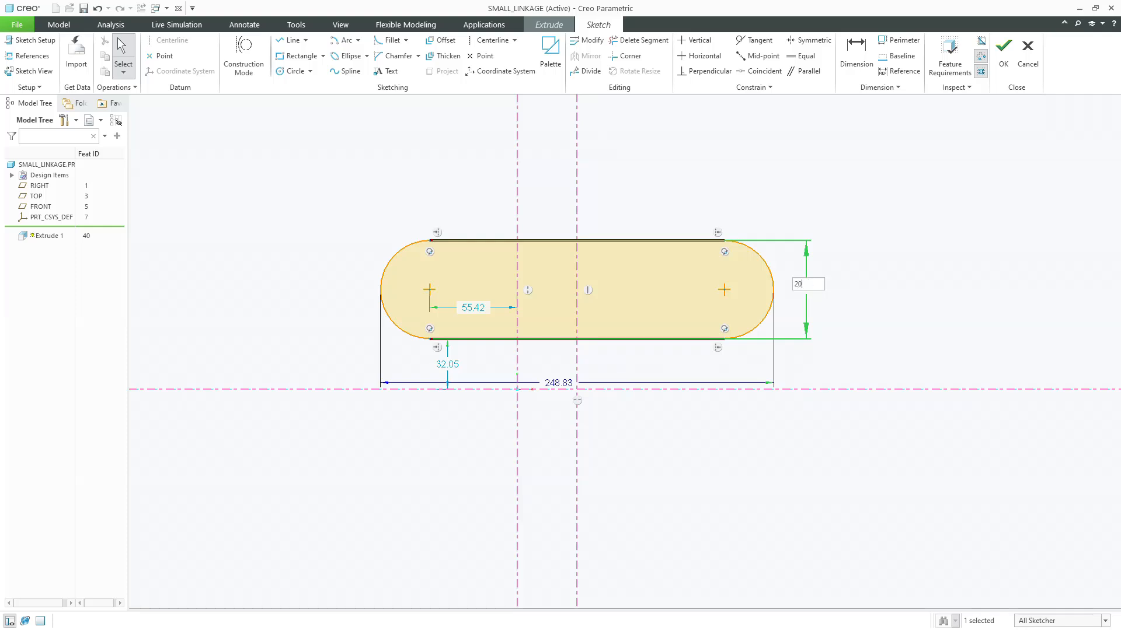
{"action": "type", "text": "20"}
{"action": "key", "text": "Return"}
{"action": "double_click", "coordinate": [590, 416]}
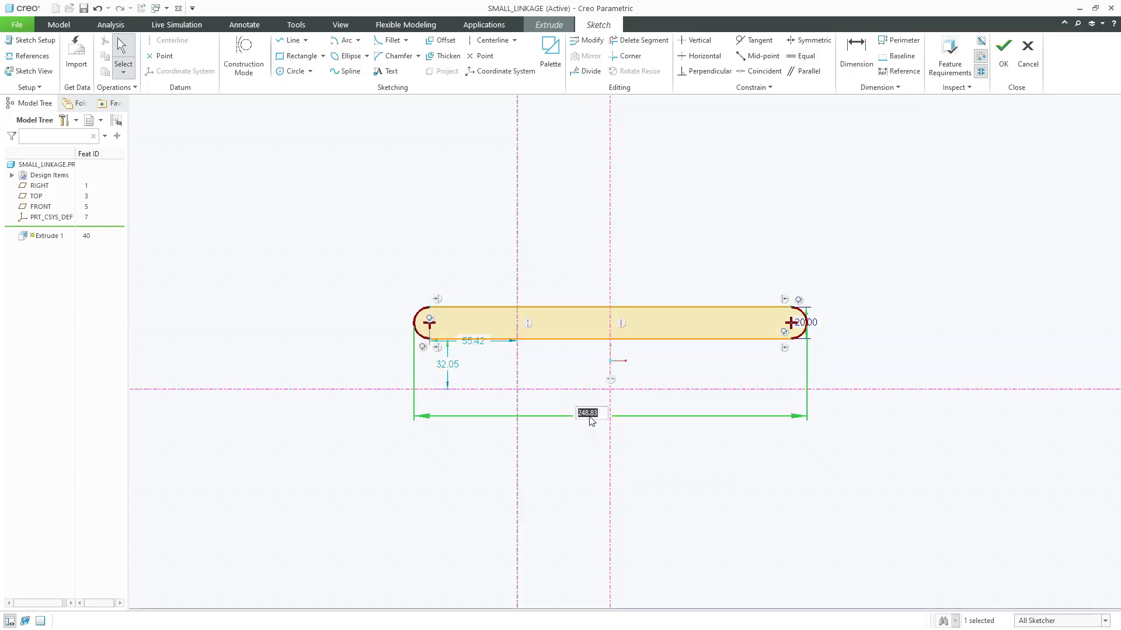
{"action": "type", "text": "300"}
{"action": "key", "text": "Return"}
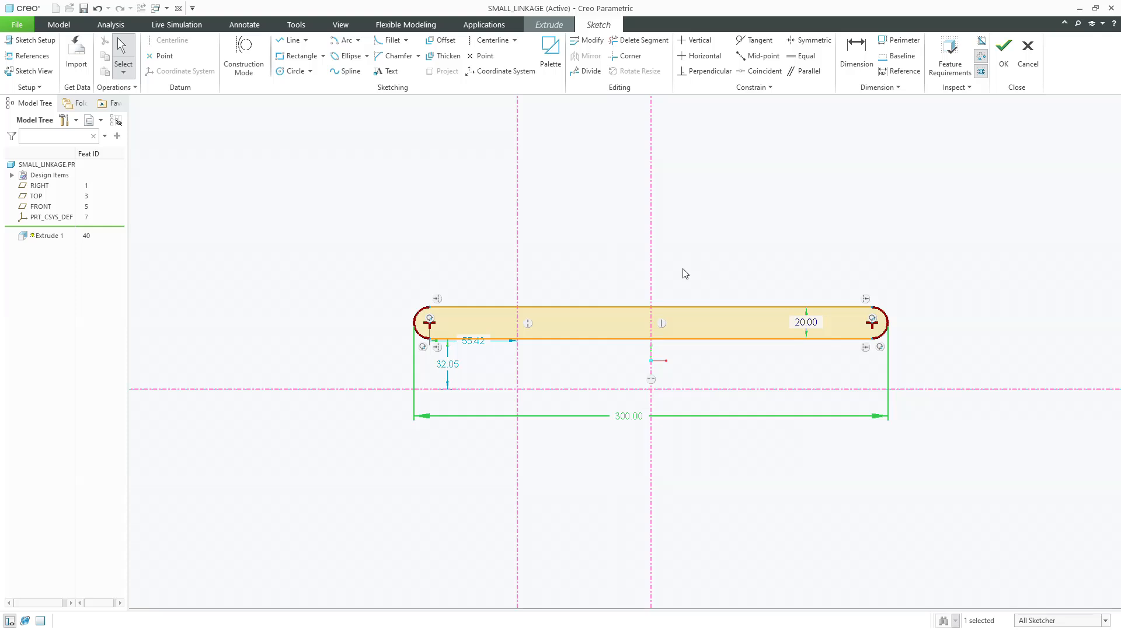
Try again to align the resized racetrack's centerline with the vertical centerline using a Coincident constraint.
{"action": "left_click", "coordinate": [759, 70]}
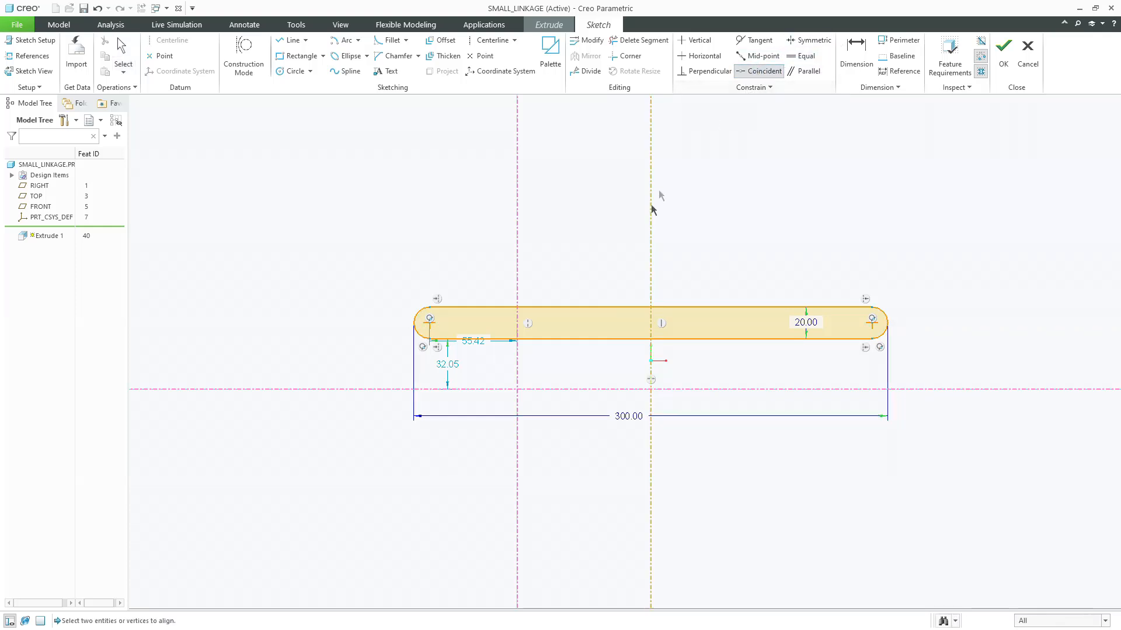
{"action": "left_click", "coordinate": [650, 236]}
{"action": "middle_click", "coordinate": [516, 240]}
{"action": "middle_click", "coordinate": [520, 246]}
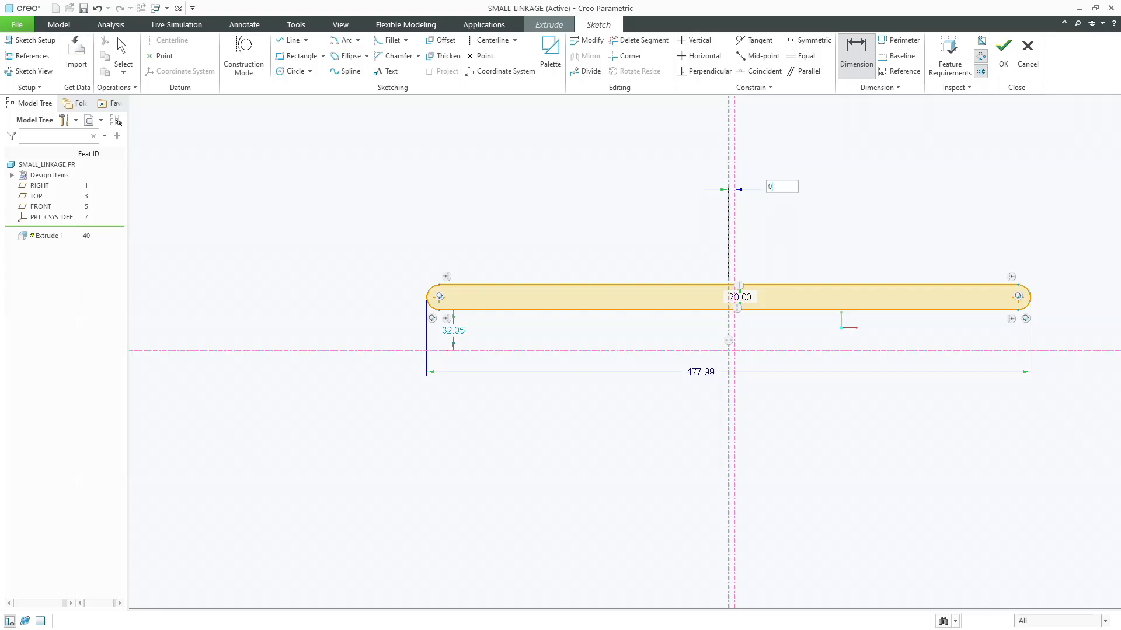
Set the distance between the two vertical centerlines to 0 and the racetrack's overall length to 300.
{"action": "key", "text": "Return"}
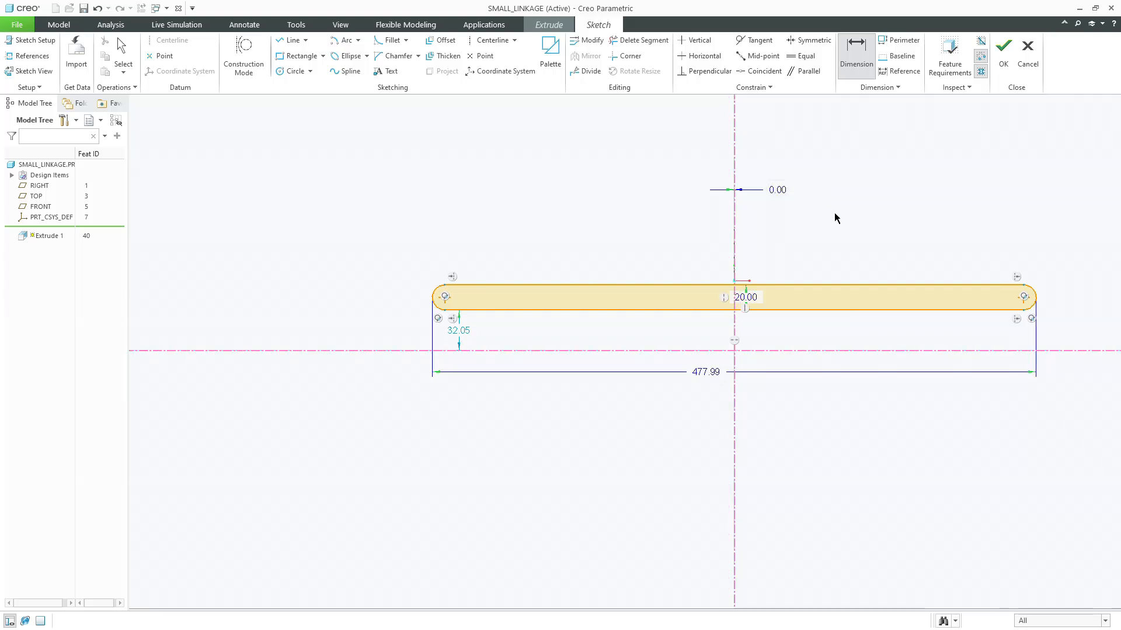
{"action": "middle_click", "coordinate": [835, 212]}
{"action": "left_click", "coordinate": [712, 379]}
{"action": "double_click", "coordinate": [714, 374]}
{"action": "type", "text": "3"}
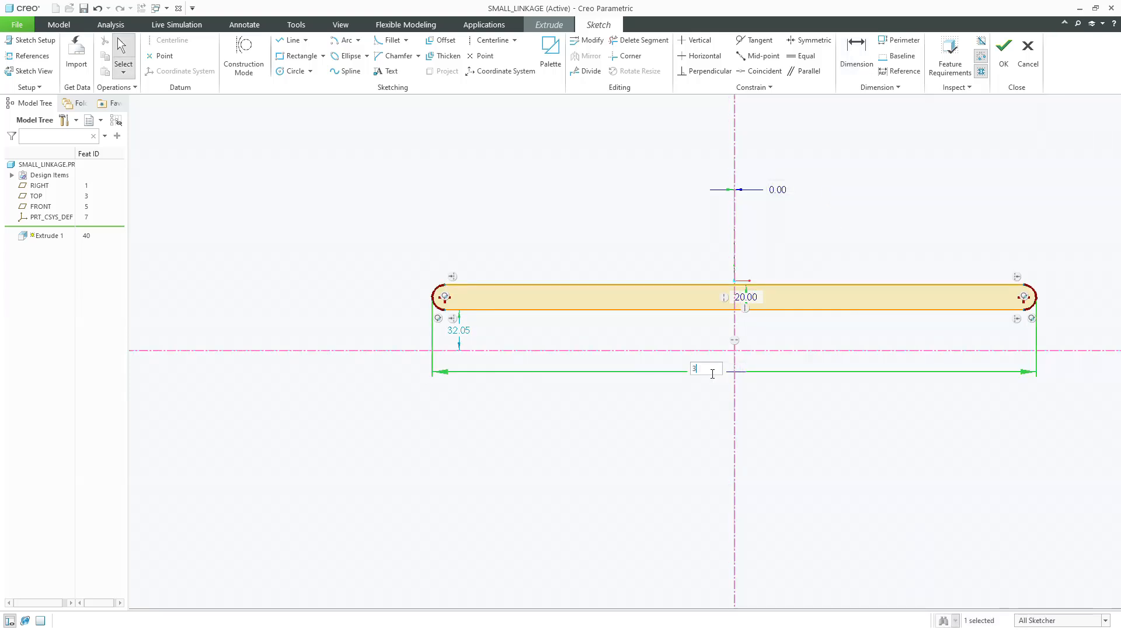
{"action": "type", "text": "00"}
{"action": "key", "text": "Return"}
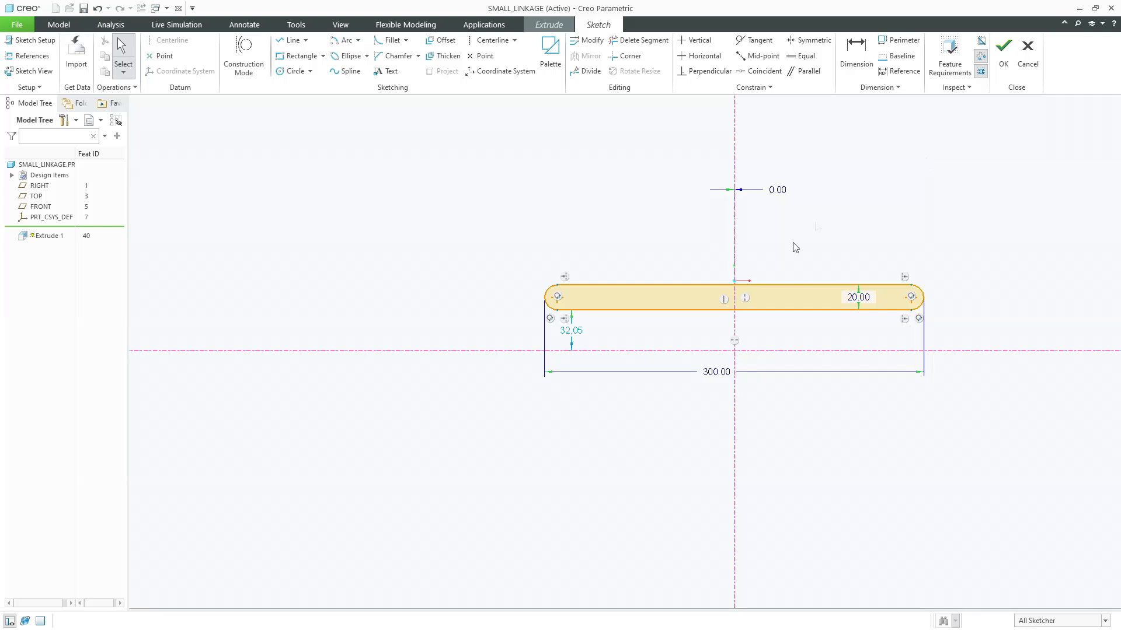
Make the centre of the racetrack's left end arc coincident with the horizontal centerline.
{"action": "left_click", "coordinate": [758, 71]}
{"action": "left_click", "coordinate": [558, 297]}
{"action": "left_click", "coordinate": [539, 351]}
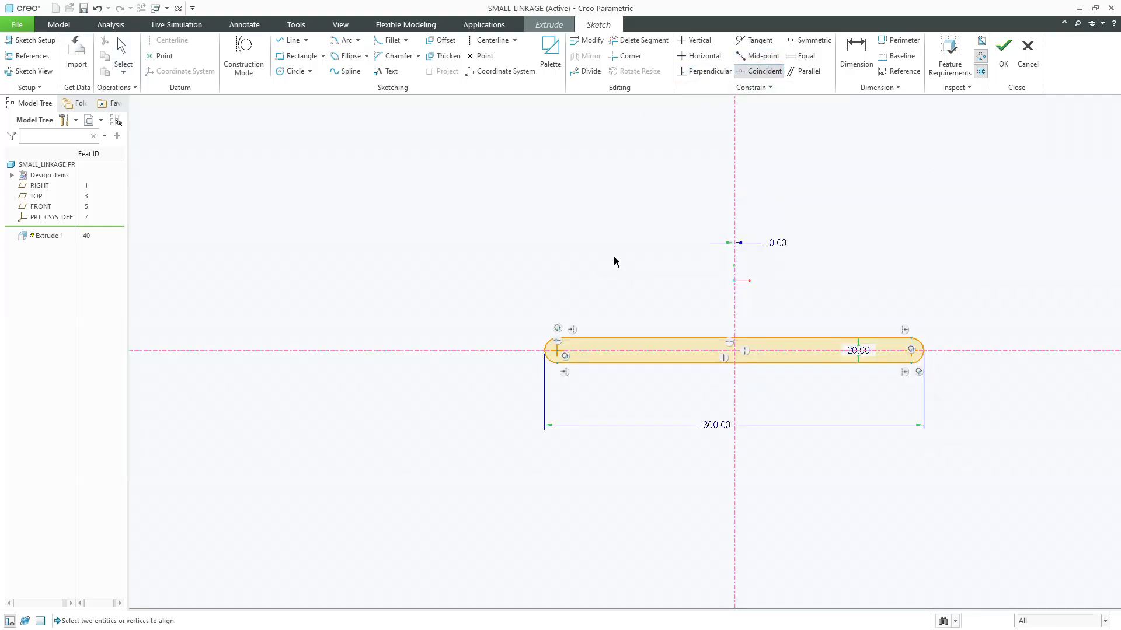
Finish the racetrack sketch and extrude it symmetrically to a depth of 10.
{"action": "left_click", "coordinate": [1004, 59]}
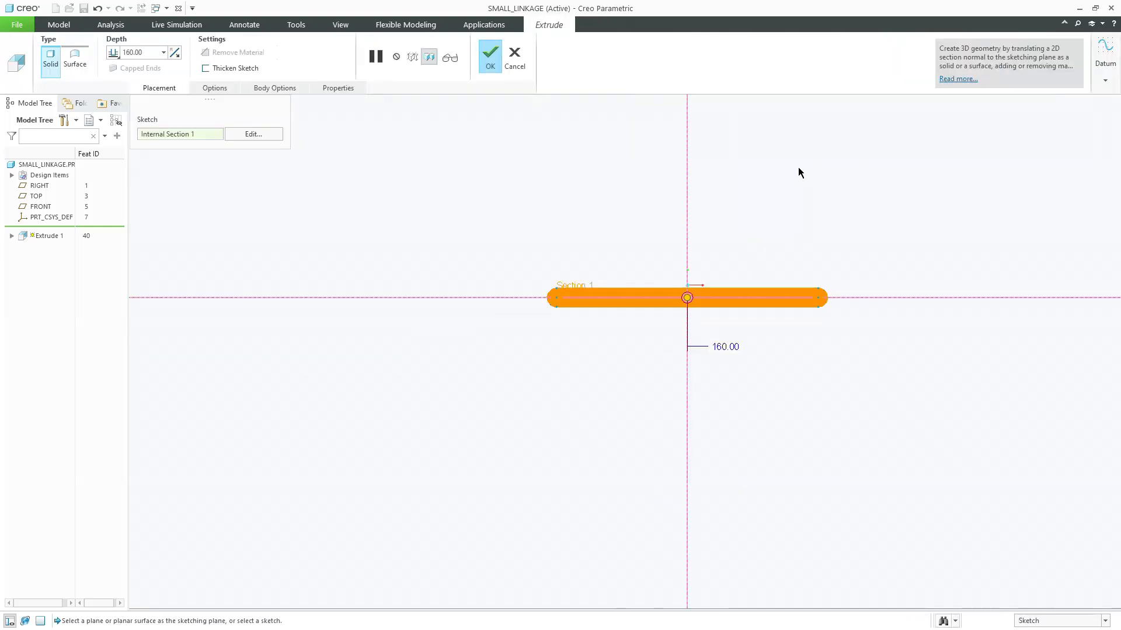
{"action": "middle_click_drag", "start_coordinate": [798, 168], "coordinate": [768, 177]}
{"action": "double_click", "coordinate": [132, 56]}
{"action": "type", "text": "1"}
{"action": "left_click", "coordinate": [113, 53]}
{"action": "left_click", "coordinate": [140, 78]}
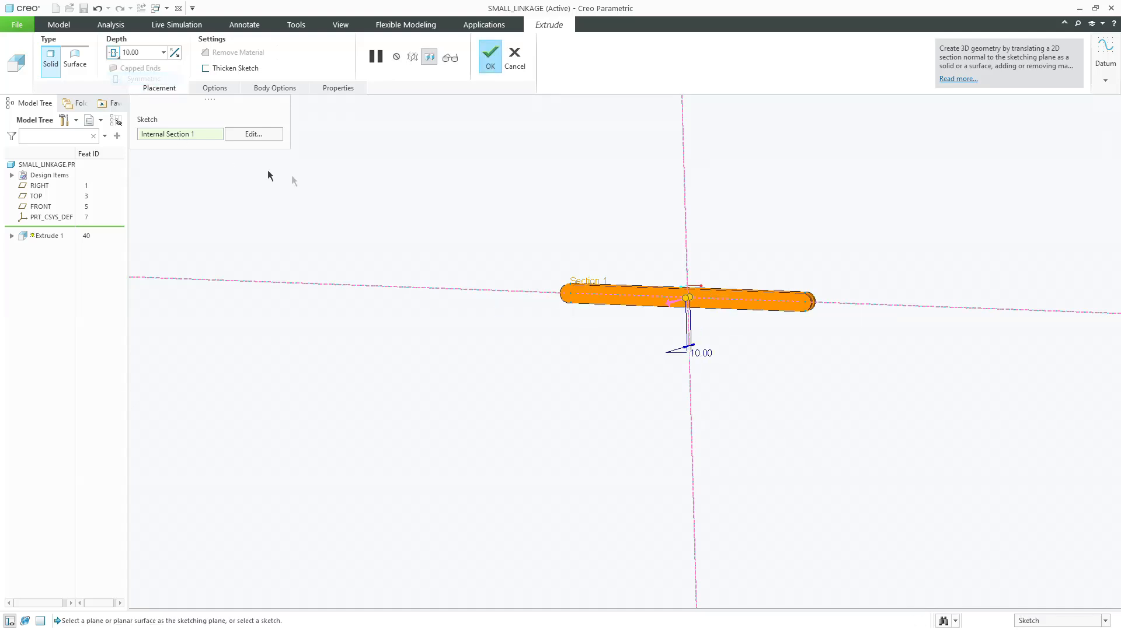
{"action": "middle_click", "coordinate": [333, 185]}
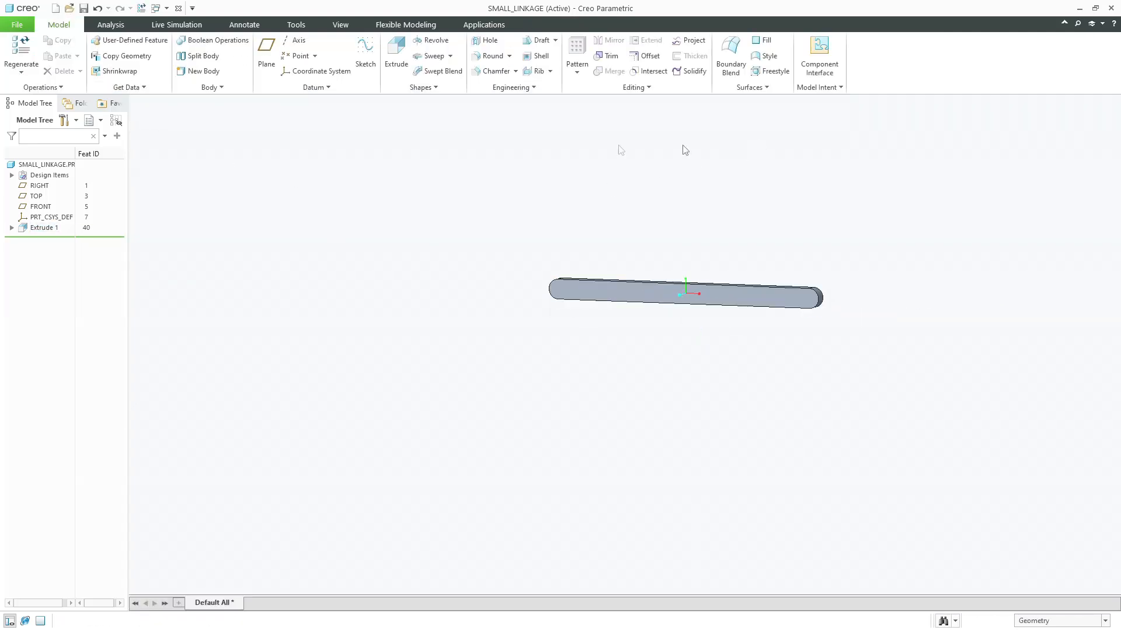
Create a datum axis through the rounded surface at the linkage's right end.
{"action": "left_click", "coordinate": [341, 24]}
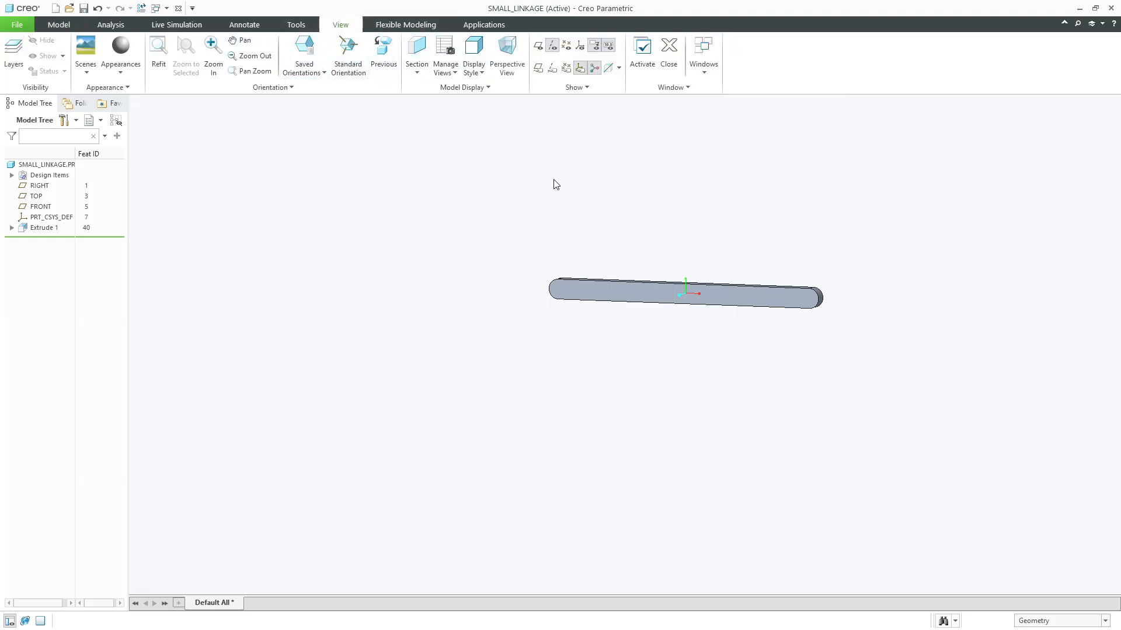
{"action": "middle_click_drag", "start_coordinate": [556, 185], "coordinate": [577, 205]}
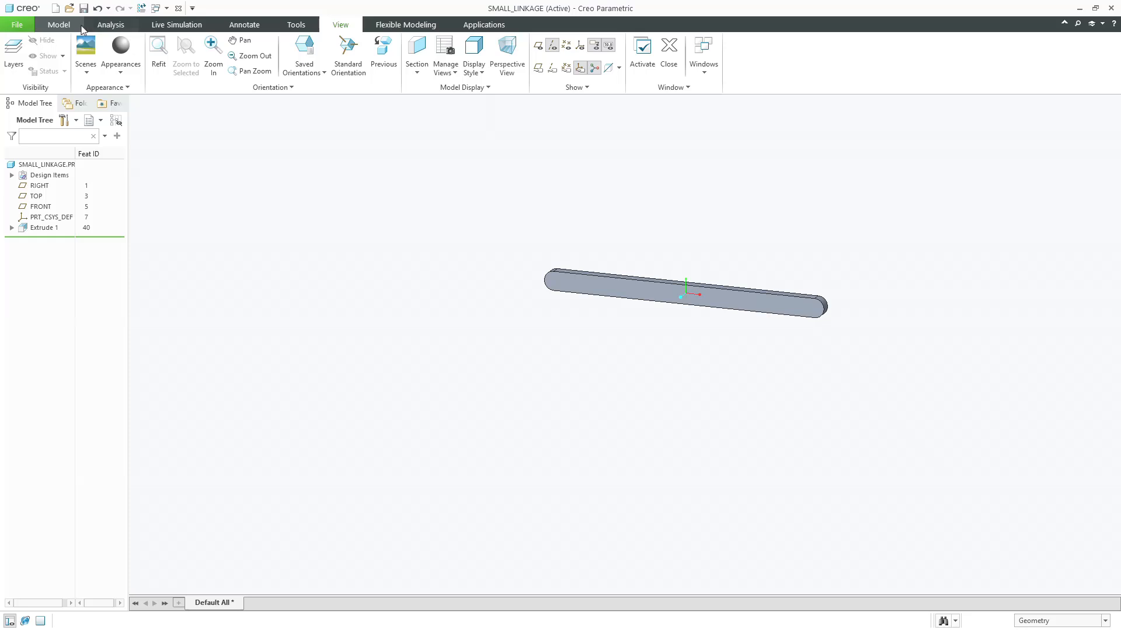
{"action": "left_click", "coordinate": [58, 25]}
{"action": "left_click", "coordinate": [298, 39]}
{"action": "scroll", "coordinate": [838, 308], "scroll_direction": "up", "scroll_amount": 5}
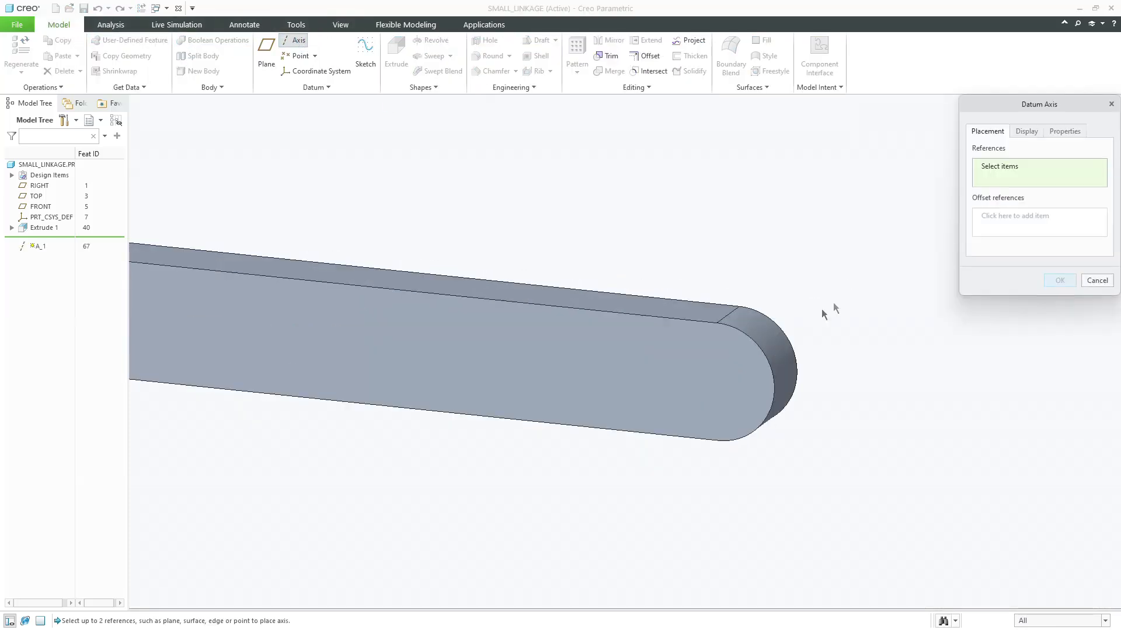
{"action": "left_click", "coordinate": [753, 345]}
{"action": "middle_click", "coordinate": [837, 267]}
{"action": "scroll", "coordinate": [837, 267], "scroll_direction": "down", "scroll_amount": 5}
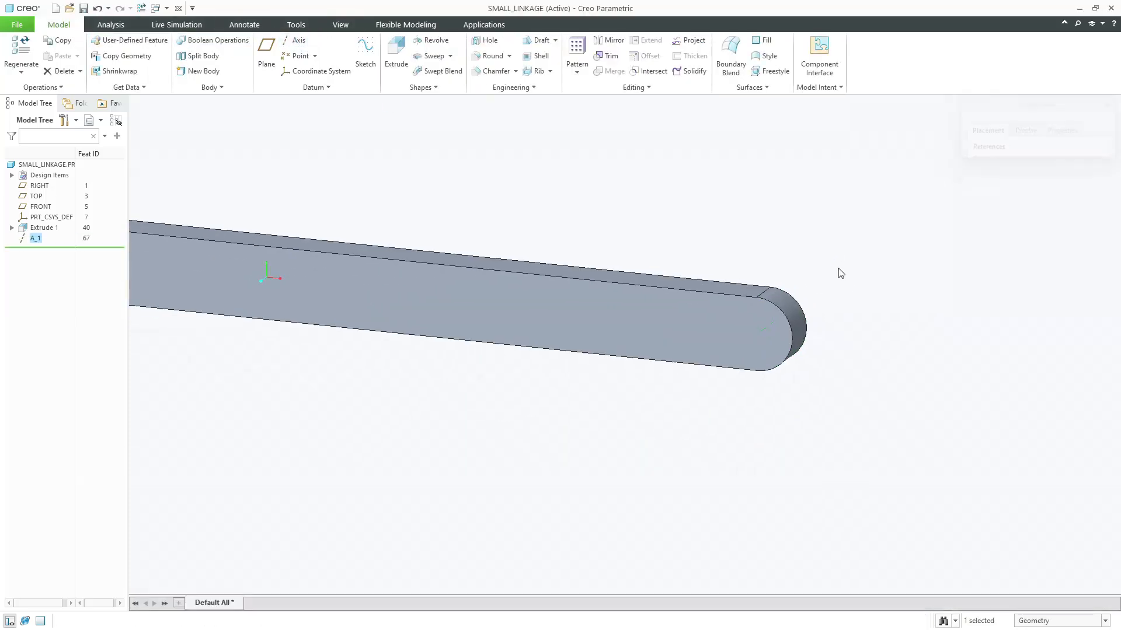
Create a second datum axis through the rounded surface at the linkage's left end.
{"action": "scroll", "coordinate": [655, 251], "scroll_direction": "up", "scroll_amount": 5}
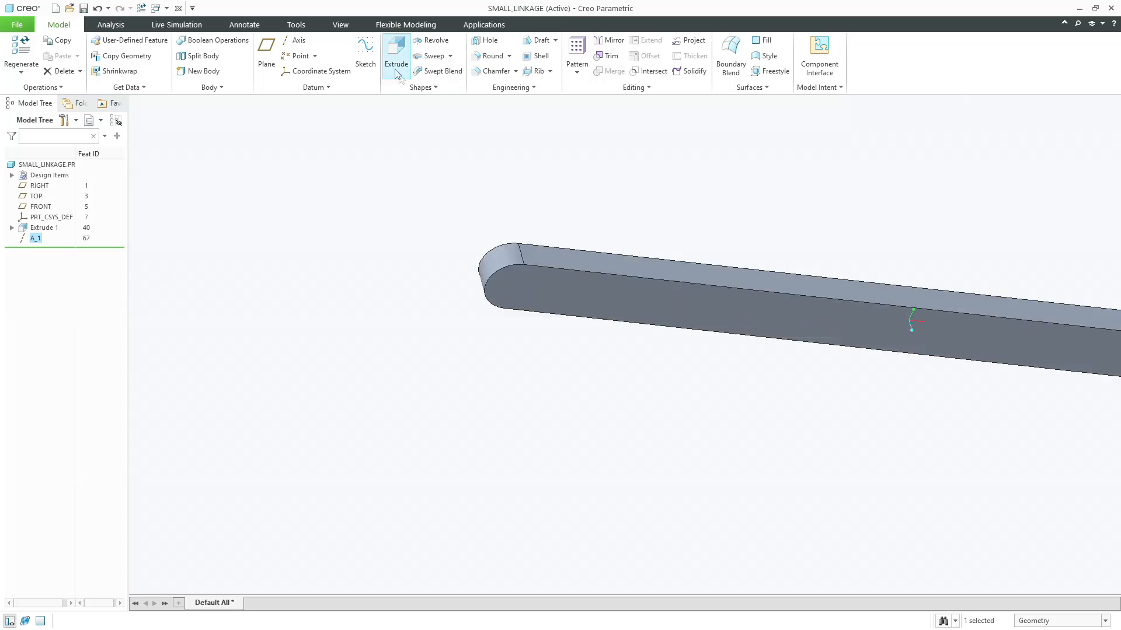
{"action": "left_click", "coordinate": [298, 41]}
{"action": "left_click", "coordinate": [502, 269]}
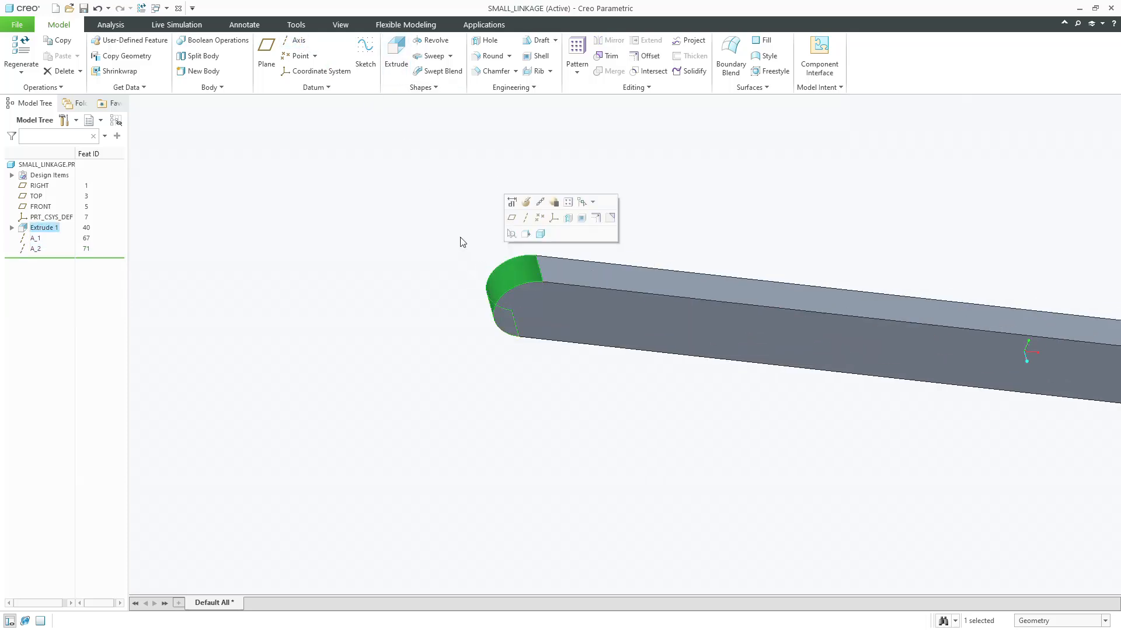
{"action": "middle_click", "coordinate": [432, 232]}
{"action": "scroll", "coordinate": [432, 232], "scroll_direction": "down", "scroll_amount": 5}
{"action": "middle_click_drag", "start_coordinate": [433, 232], "coordinate": [378, 217]}
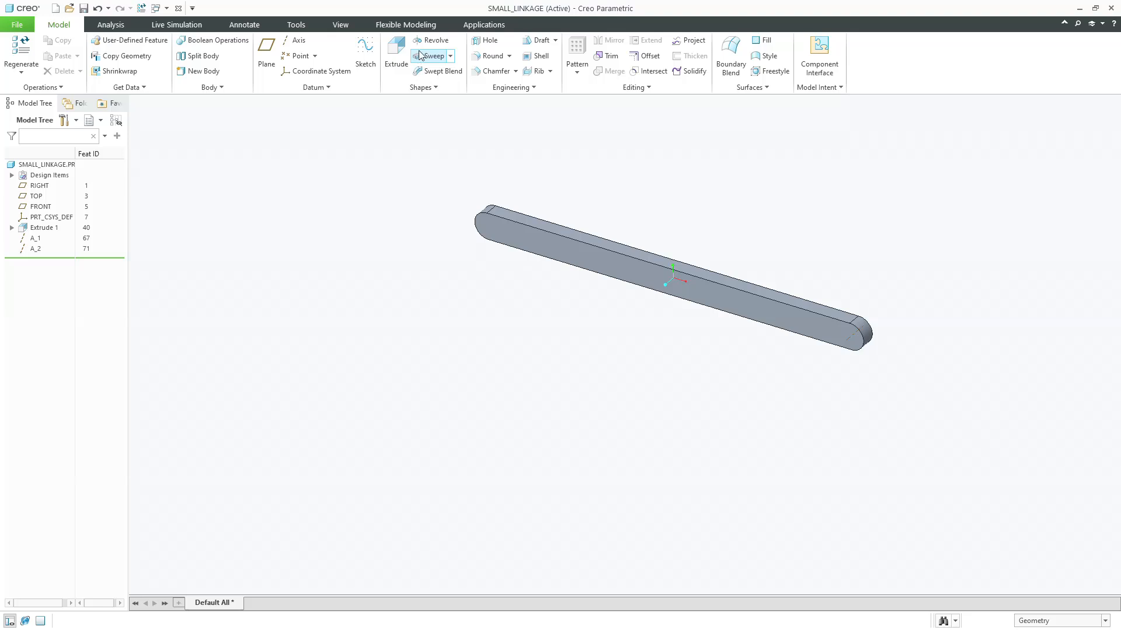
Redefine the left end's datum axis A_2 using the rounded end surface as its reference.
{"action": "left_click", "coordinate": [338, 25]}
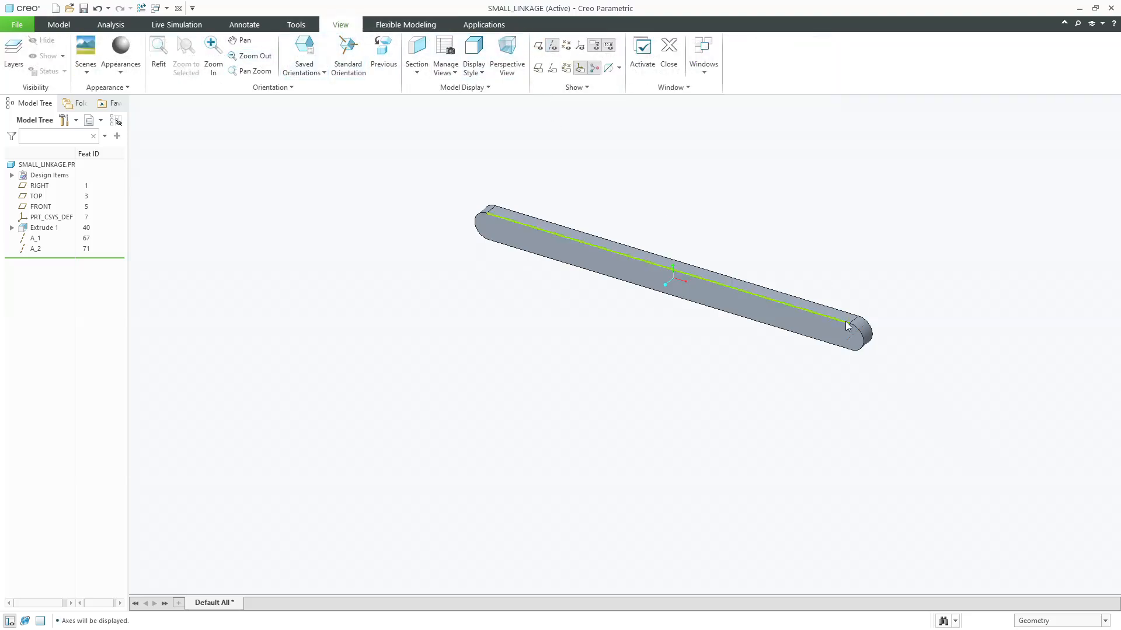
{"action": "scroll", "coordinate": [534, 230], "scroll_direction": "up", "scroll_amount": 6}
{"action": "left_click", "coordinate": [36, 249]}
{"action": "left_click", "coordinate": [45, 182]}
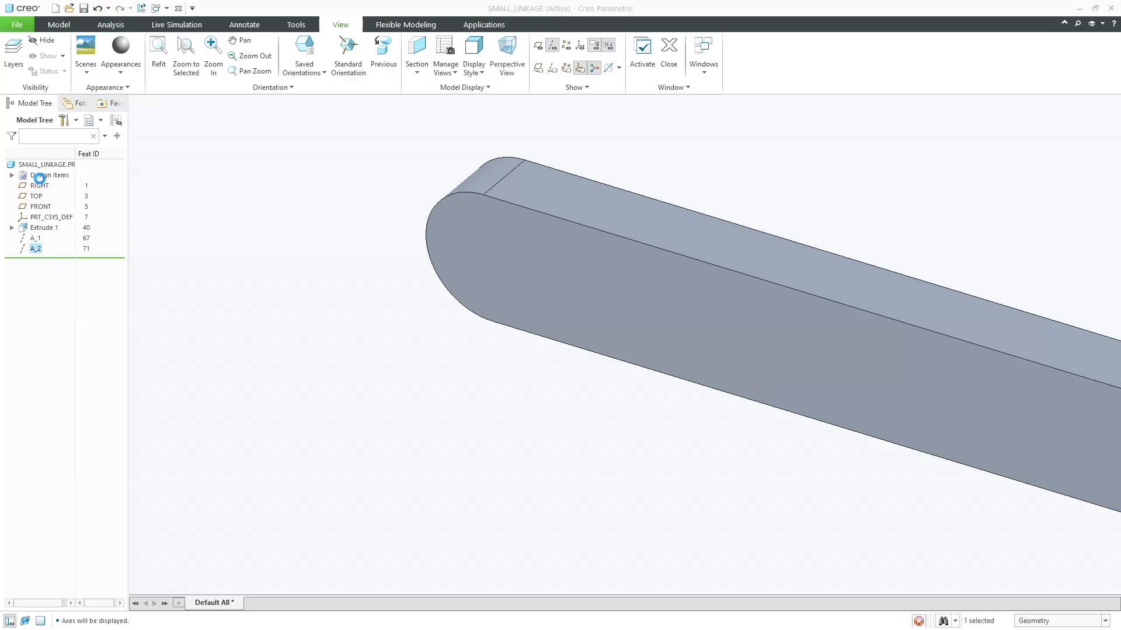
{"action": "left_click", "coordinate": [484, 182]}
{"action": "middle_click", "coordinate": [354, 187]}
{"action": "scroll", "coordinate": [300, 197], "scroll_direction": "up", "scroll_amount": 7}
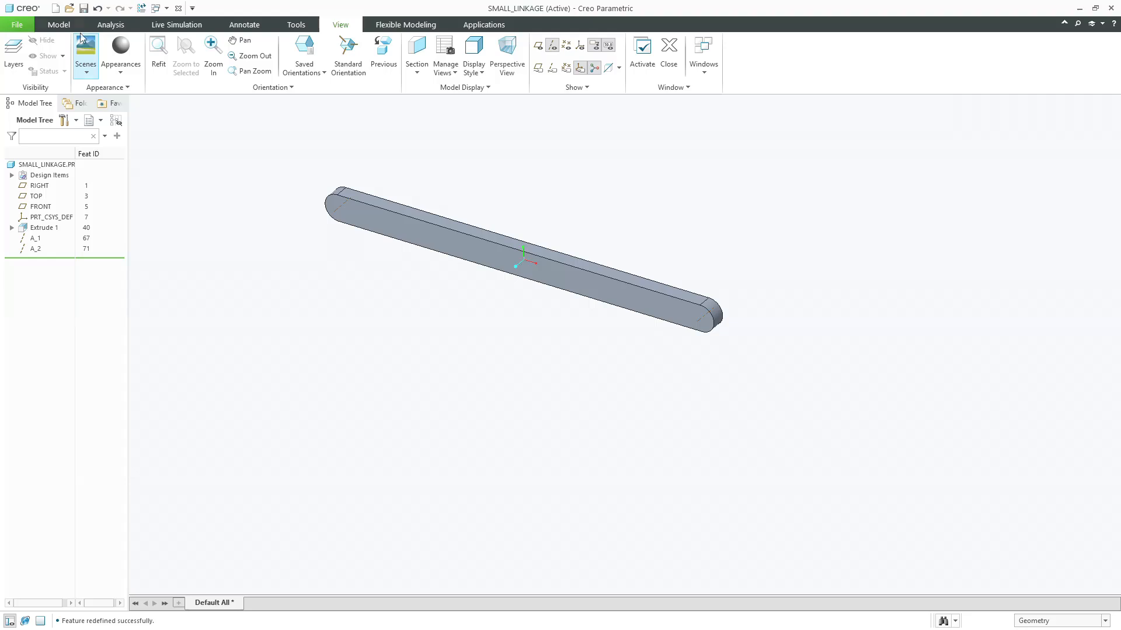
Start a simple hole placed coaxially on the right end's datum axis and the linkage's front face.
{"action": "left_click", "coordinate": [59, 24]}
{"action": "left_click", "coordinate": [483, 42]}
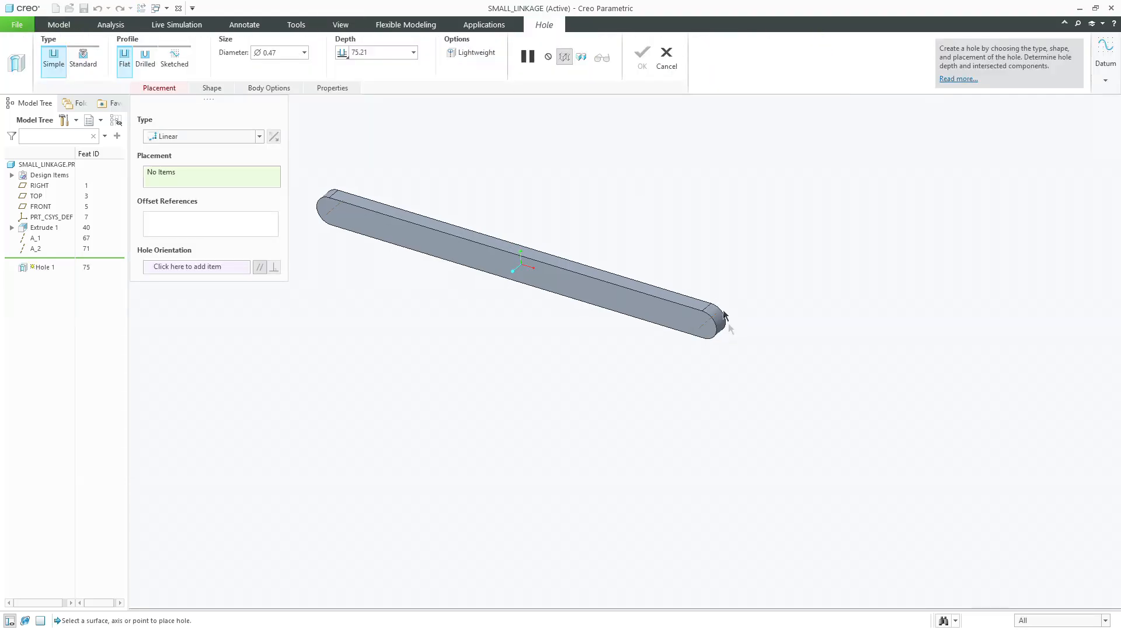
{"action": "scroll", "coordinate": [724, 316], "scroll_direction": "down", "scroll_amount": 5}
{"action": "left_click", "coordinate": [647, 300]}
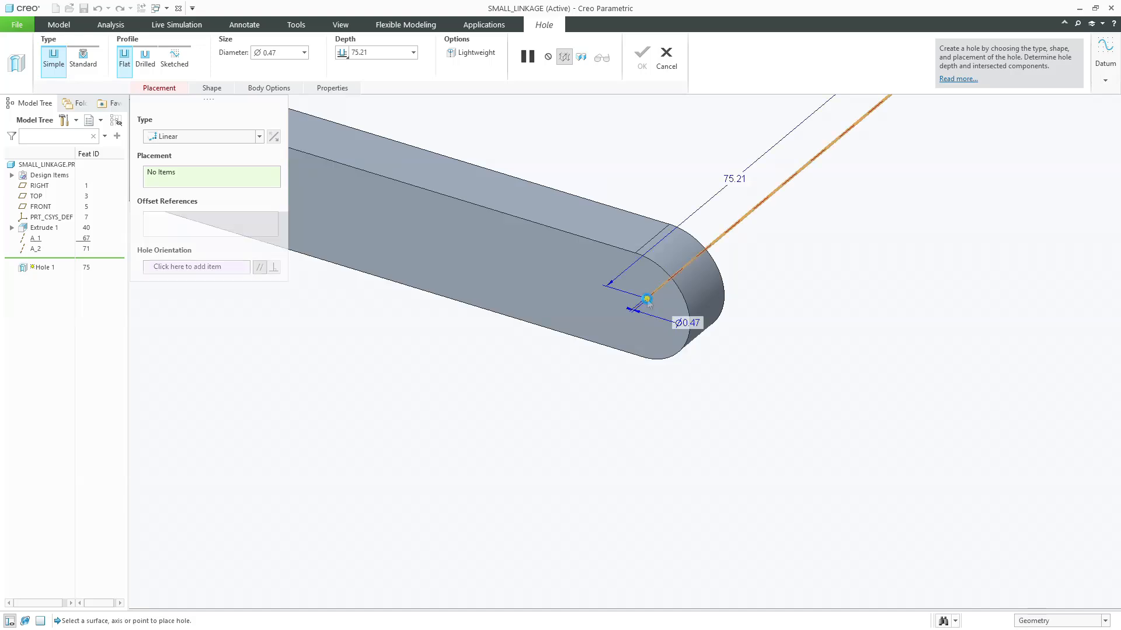
{"action": "left_click", "coordinate": [601, 304], "text": "ctrl"}
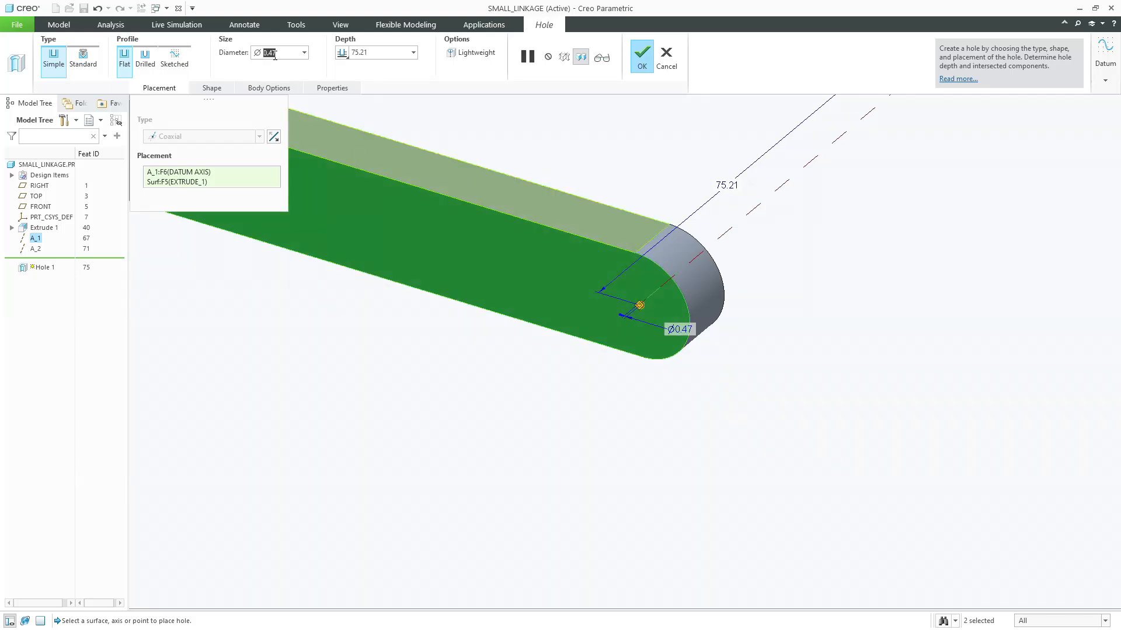
Set the right-end hole's diameter to 10 and its depth to Through All, and complete it.
{"action": "type", "text": "10"}
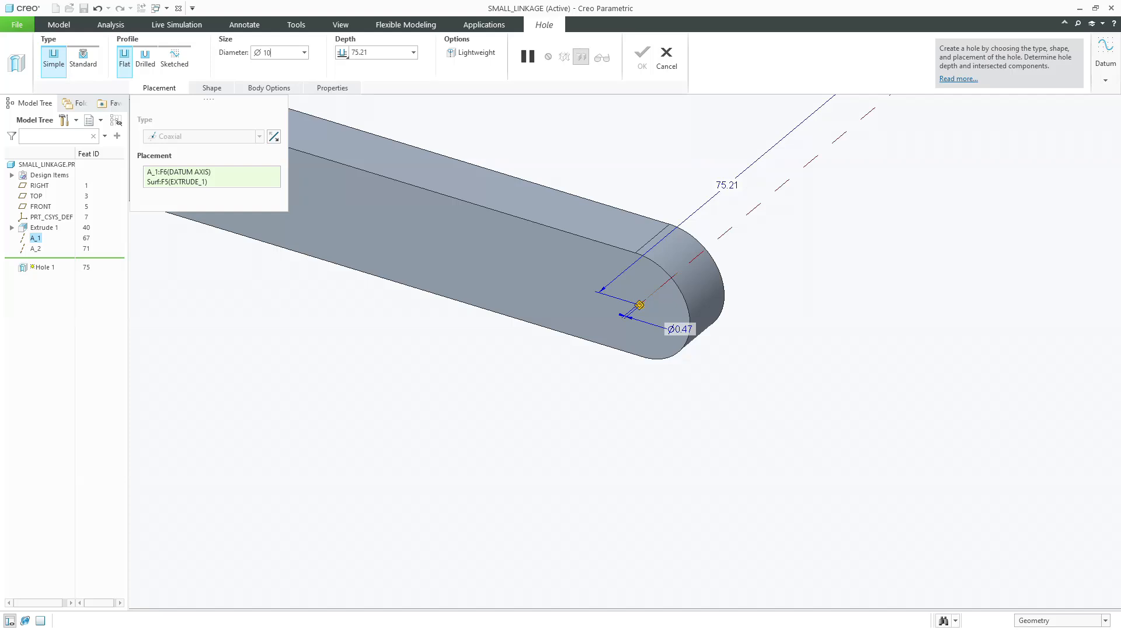
{"action": "left_click", "coordinate": [370, 53]}
{"action": "left_click", "coordinate": [341, 53]}
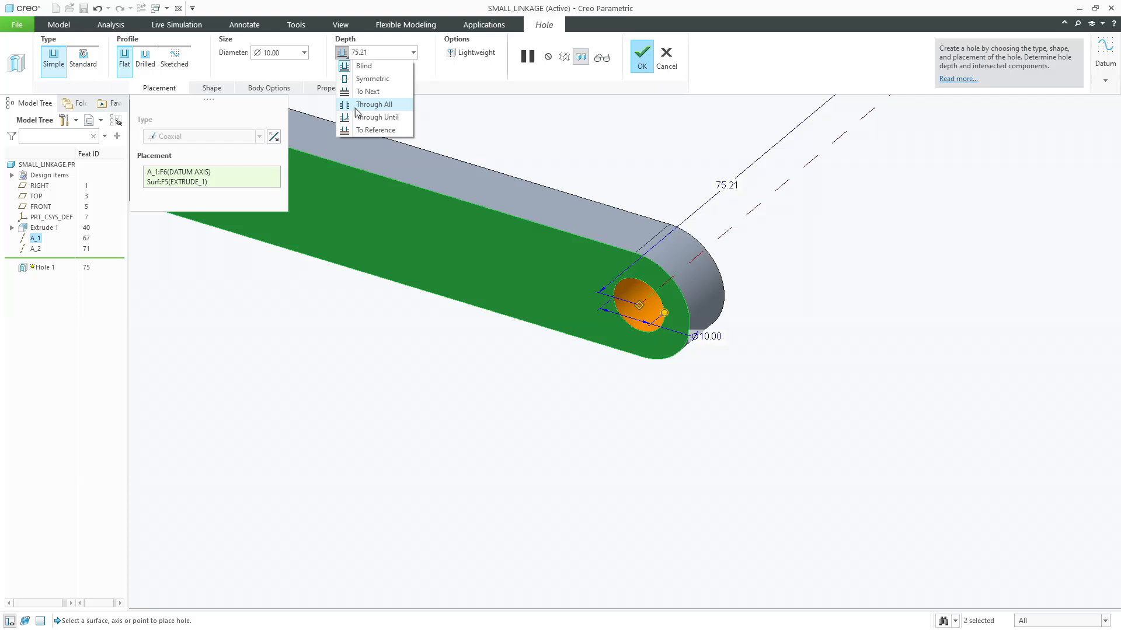
{"action": "left_click", "coordinate": [369, 107]}
{"action": "scroll", "coordinate": [457, 185], "scroll_direction": "down", "scroll_amount": 4}
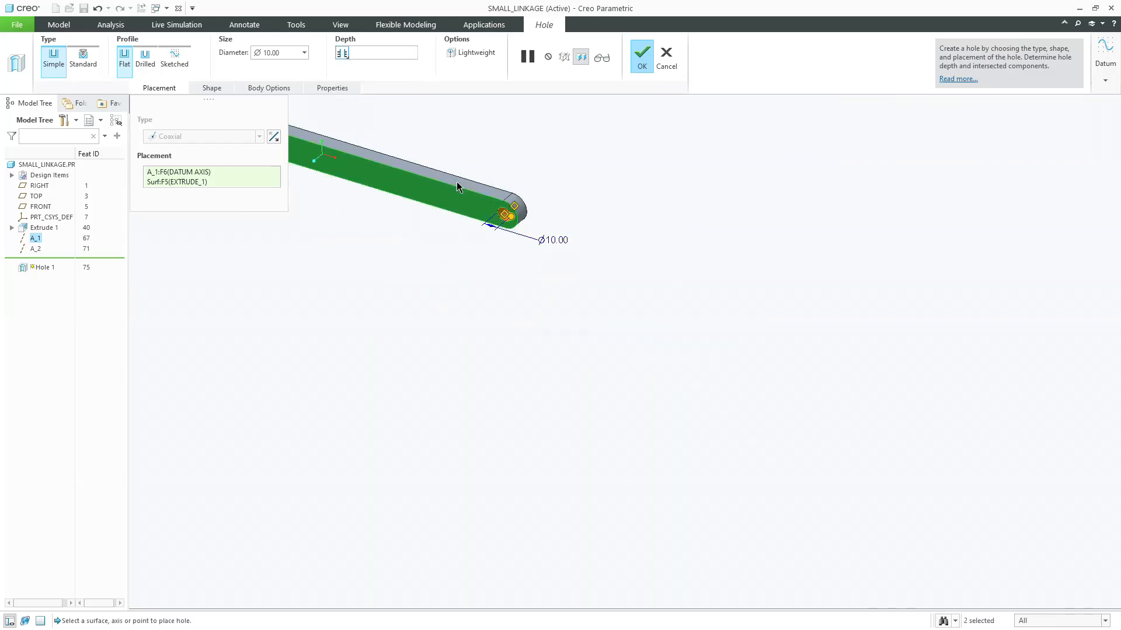
{"action": "middle_click", "coordinate": [543, 193]}
Create a coaxial 10 diameter hole with Through All depth on the left end's axis and front face.
{"action": "key", "text": "ctrl+d"}
{"action": "scroll", "coordinate": [371, 175], "scroll_direction": "up", "scroll_amount": 3}
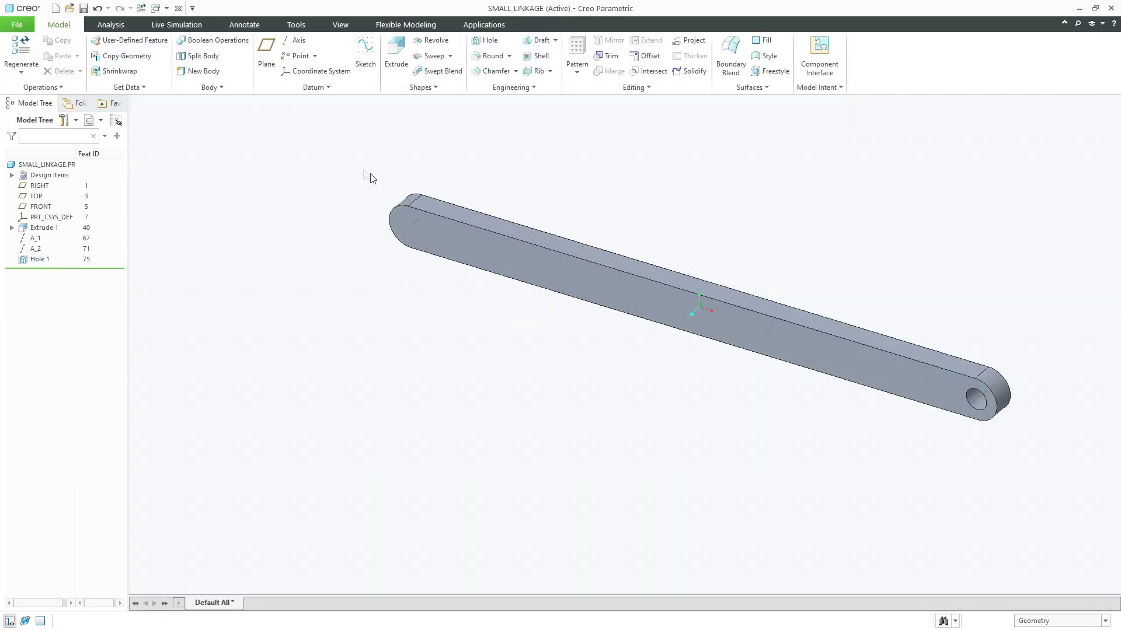
{"action": "left_click", "coordinate": [488, 40]}
{"action": "scroll", "coordinate": [406, 194], "scroll_direction": "up", "scroll_amount": 2}
{"action": "scroll", "coordinate": [407, 194], "scroll_direction": "up", "scroll_amount": 2}
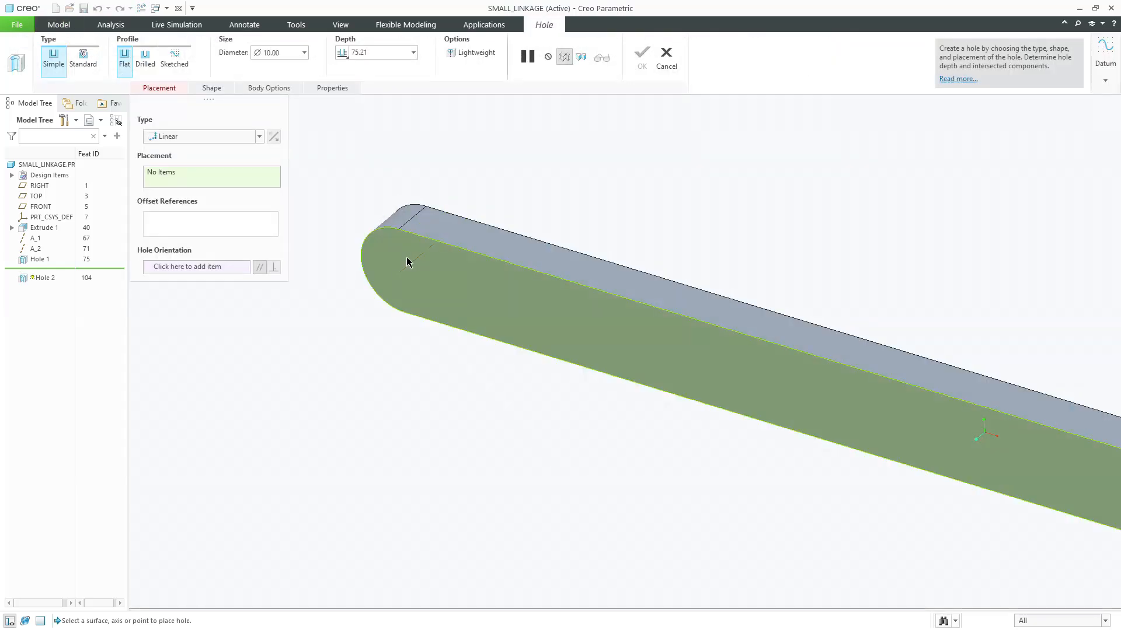
{"action": "left_click", "coordinate": [409, 262]}
{"action": "left_click", "coordinate": [373, 259], "text": "ctrl"}
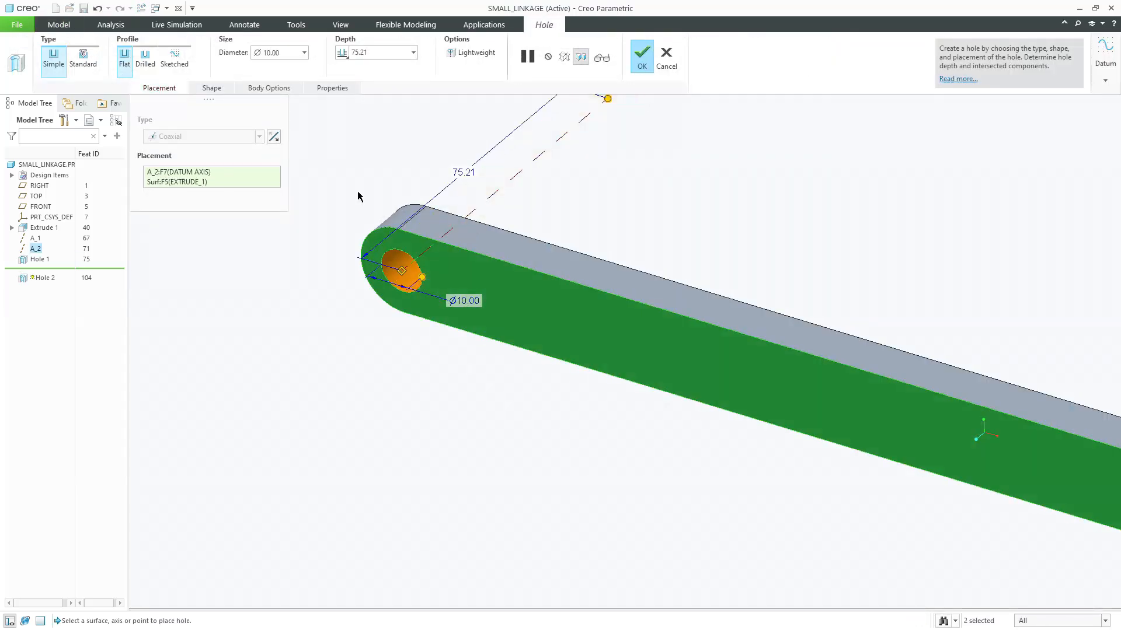
{"action": "left_click", "coordinate": [412, 52]}
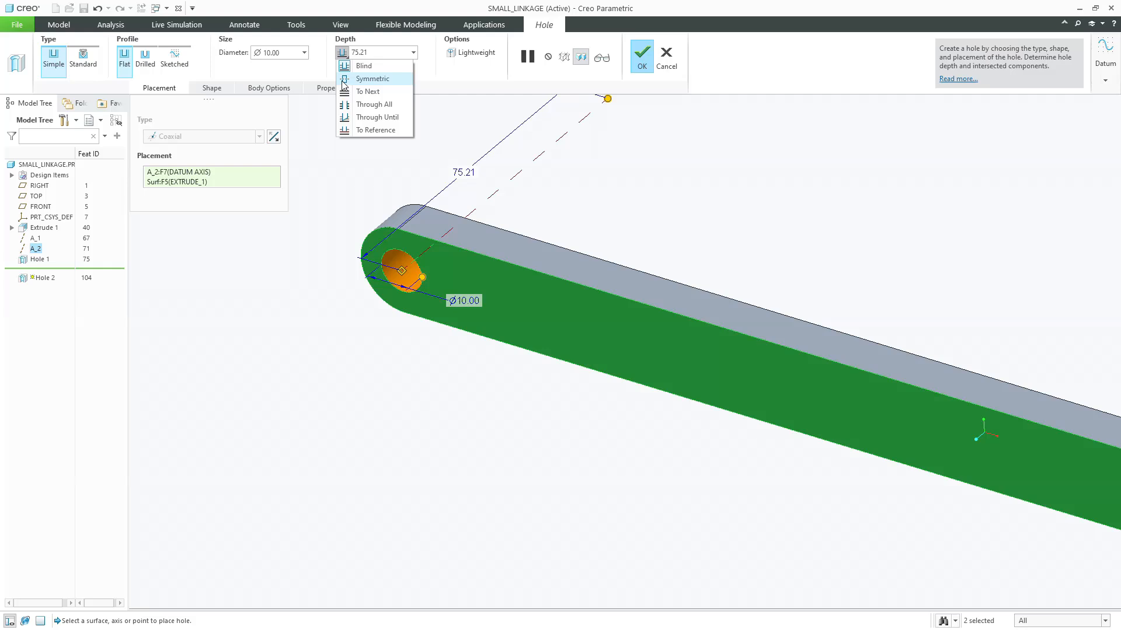
{"action": "left_click", "coordinate": [370, 104]}
{"action": "middle_click", "coordinate": [351, 138]}
{"action": "left_click", "coordinate": [352, 139]}
{"action": "scroll", "coordinate": [252, 165], "scroll_direction": "up", "scroll_amount": 4}
{"action": "middle_click_drag", "start_coordinate": [368, 164], "coordinate": [398, 146]}
{"action": "scroll", "coordinate": [439, 202], "scroll_direction": "down", "scroll_amount": 2}
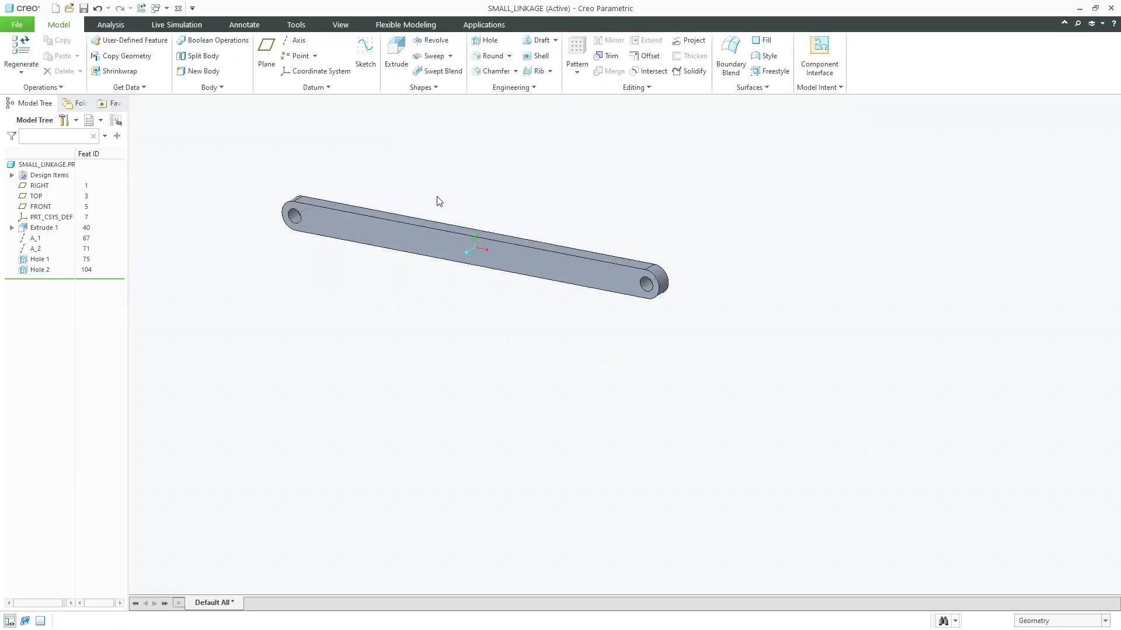
{"action": "middle_click_drag", "start_coordinate": [450, 188], "coordinate": [453, 195]}
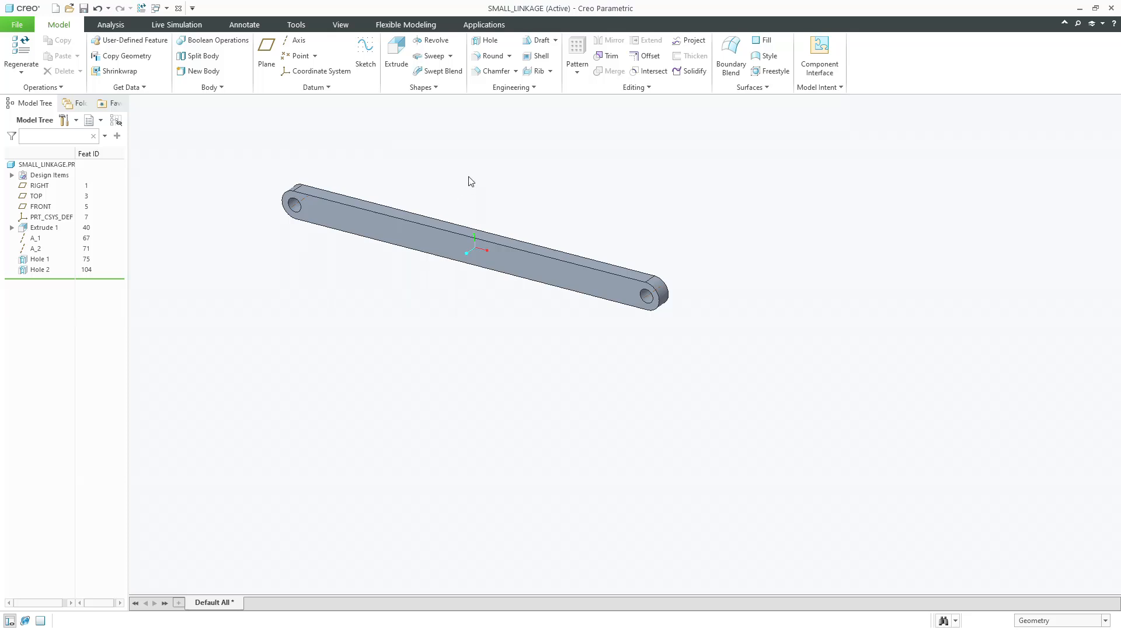
Create a new part named LARGE_LINKAGE and maximize its window.
{"action": "left_click", "coordinate": [56, 10]}
{"action": "type", "text": "l"}
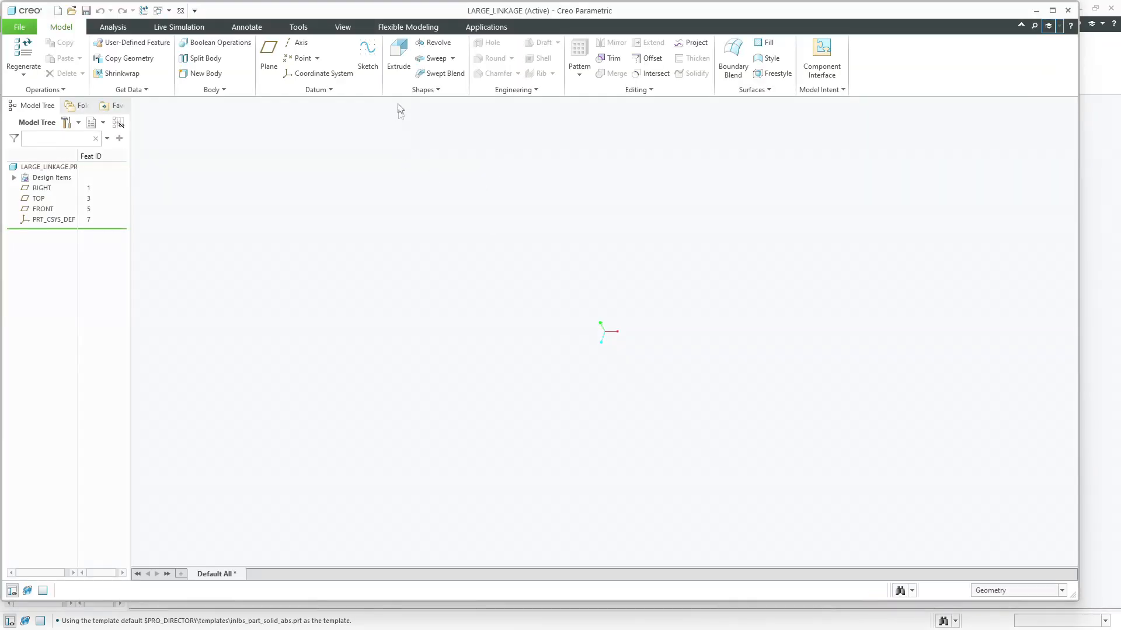
{"action": "double_click", "coordinate": [379, 10]}
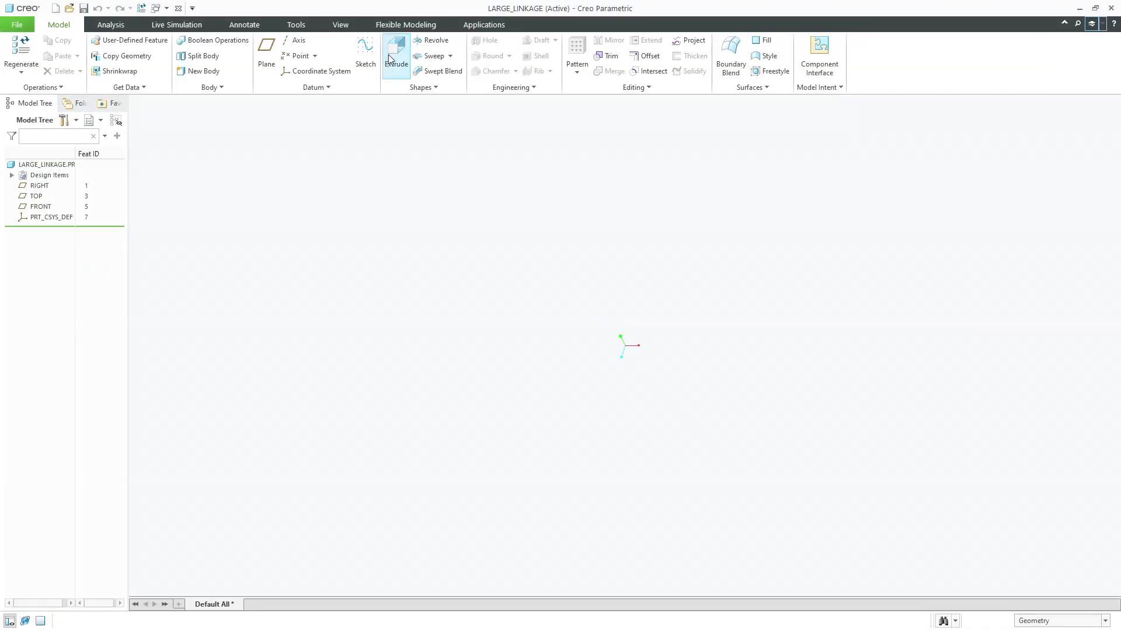
Start an extrude sketch on the FRONT plane and draw vertical and horizontal centerlines through the origin.
{"action": "left_click", "coordinate": [391, 53]}
{"action": "left_click", "coordinate": [38, 208]}
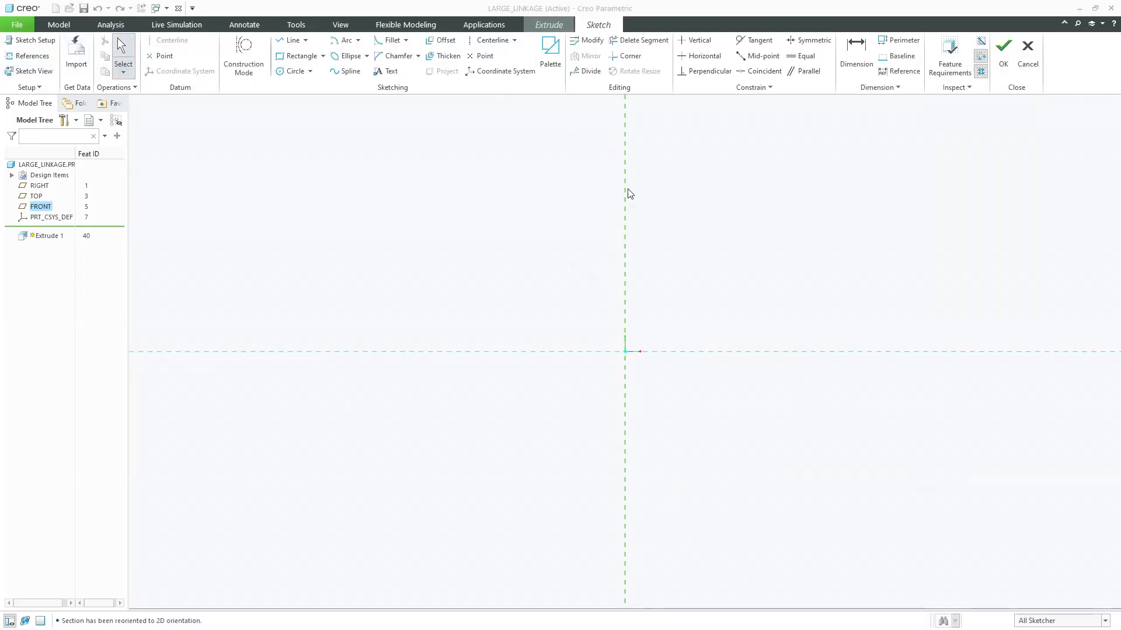
{"action": "left_click", "coordinate": [492, 39]}
{"action": "left_click", "coordinate": [621, 245]}
{"action": "left_click", "coordinate": [690, 351]}
{"action": "left_click", "coordinate": [728, 355]}
{"action": "middle_click", "coordinate": [715, 301]}
{"action": "left_click", "coordinate": [717, 304]}
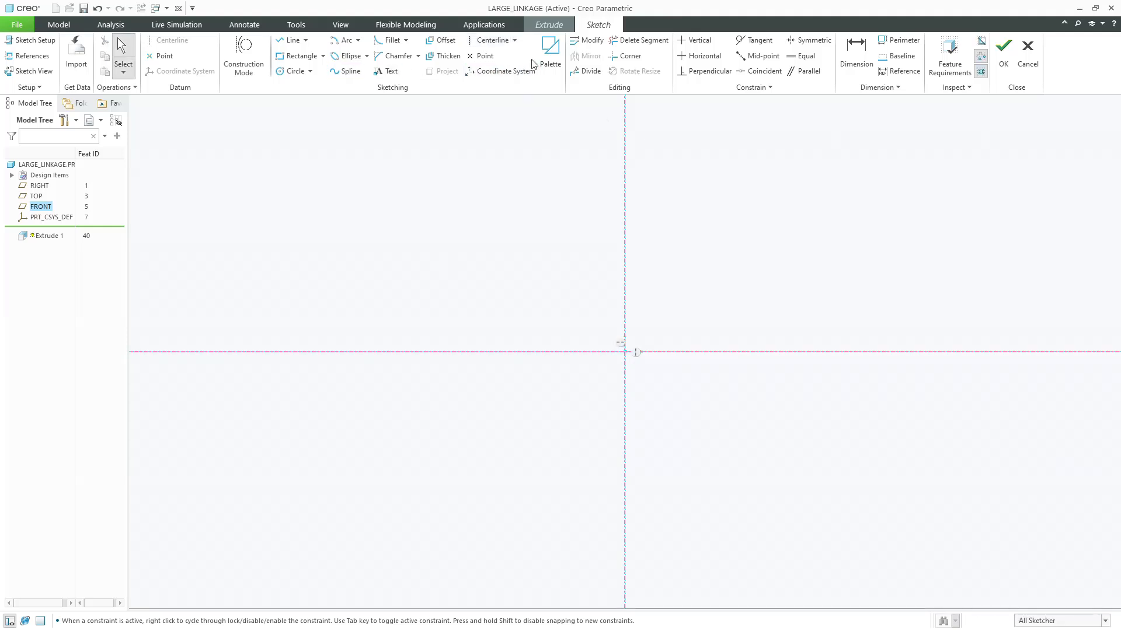
Insert a racetrack shape about 249 long and 62 high above and left of the sketch origin.
{"action": "left_click", "coordinate": [550, 56]}
{"action": "left_click", "coordinate": [869, 204]}
{"action": "left_click", "coordinate": [838, 274]}
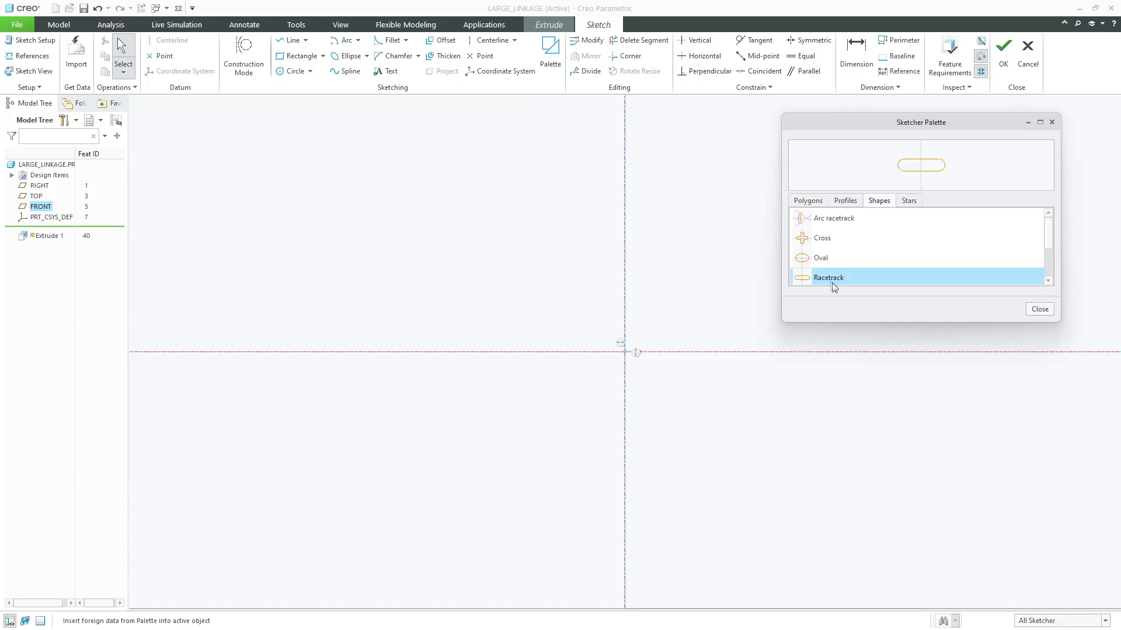
{"action": "left_click_drag", "start_coordinate": [828, 274], "coordinate": [573, 236]}
{"action": "left_click", "coordinate": [459, 243]}
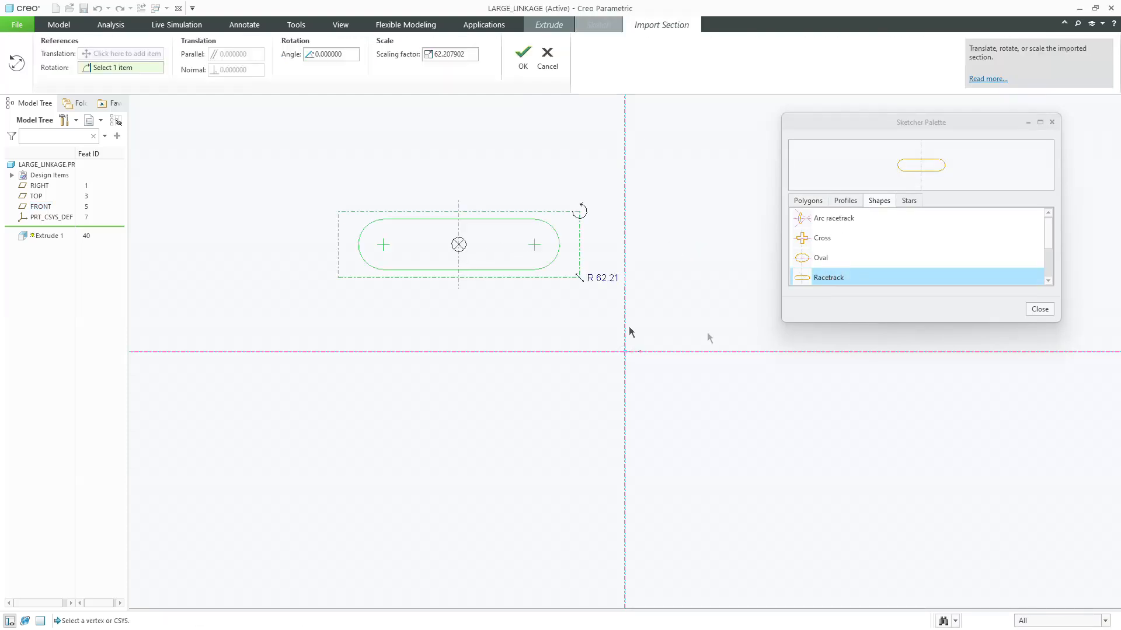
{"action": "left_click", "coordinate": [1039, 308]}
{"action": "middle_click", "coordinate": [857, 238]}
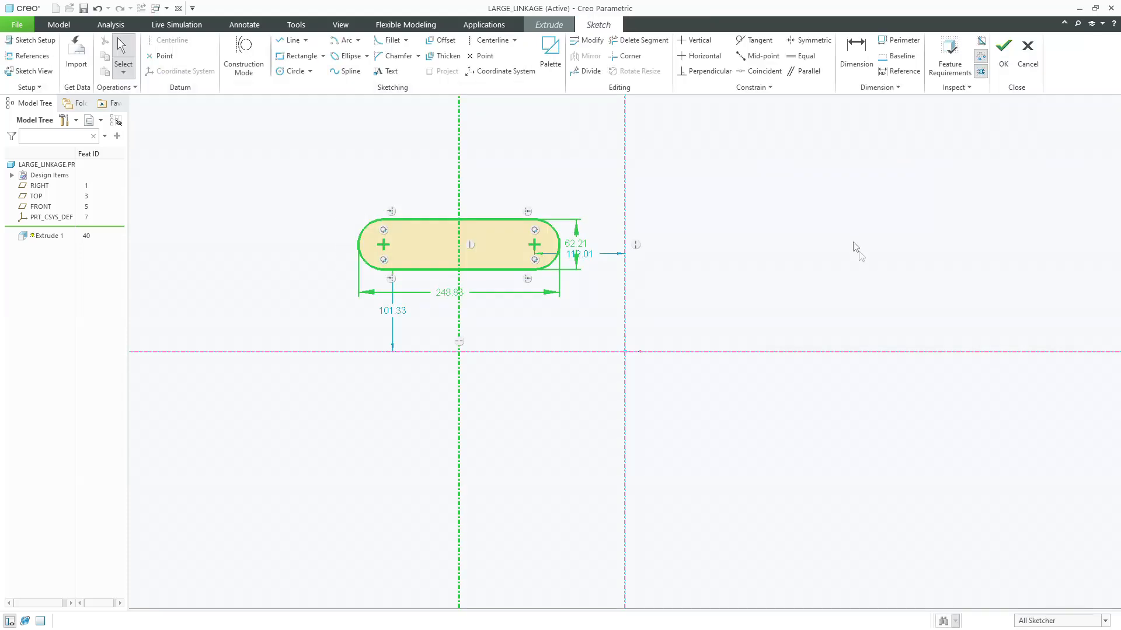
Dimension the racetrack's vertical centerline to the vertical centerline through the origin and set the distance to 0.
{"action": "left_click", "coordinate": [768, 73]}
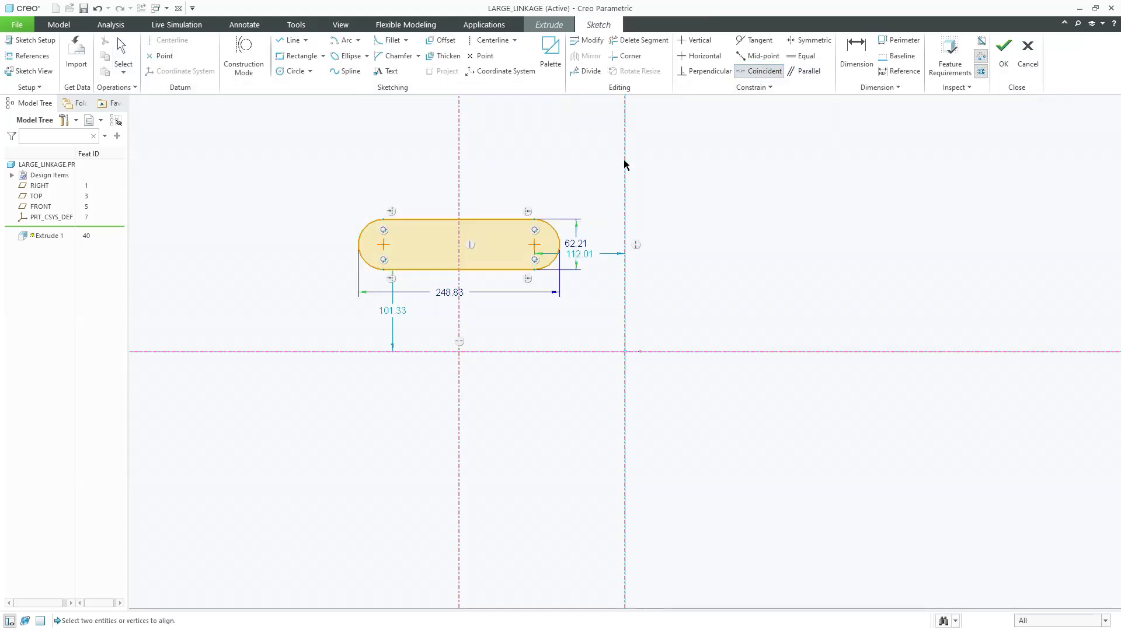
{"action": "middle_click", "coordinate": [645, 188]}
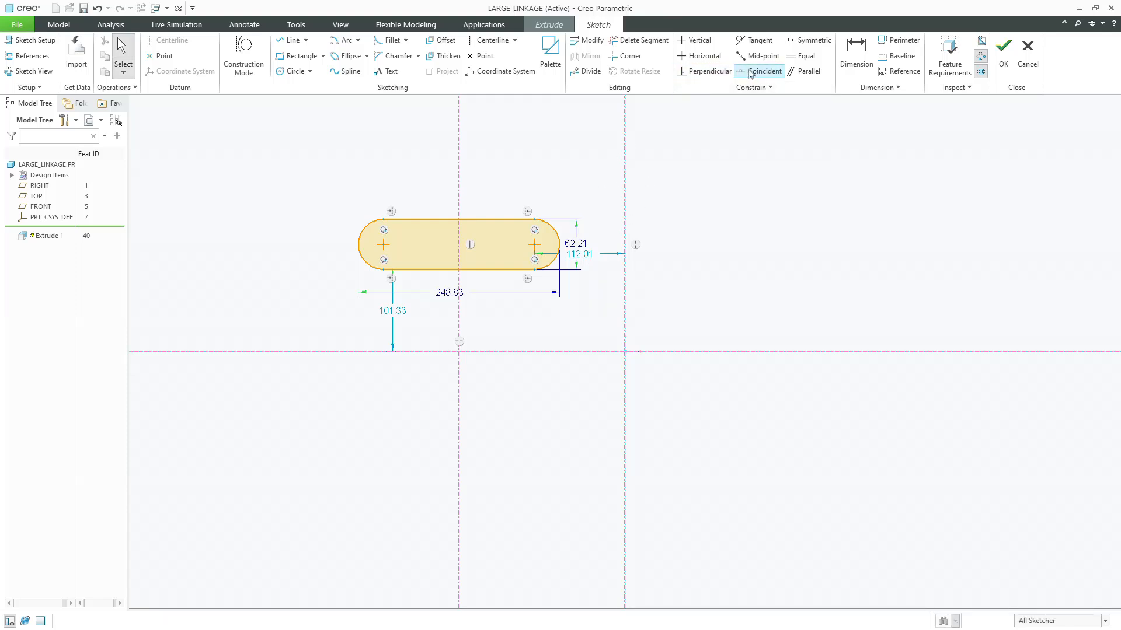
{"action": "left_click", "coordinate": [856, 55]}
{"action": "left_click", "coordinate": [624, 150]}
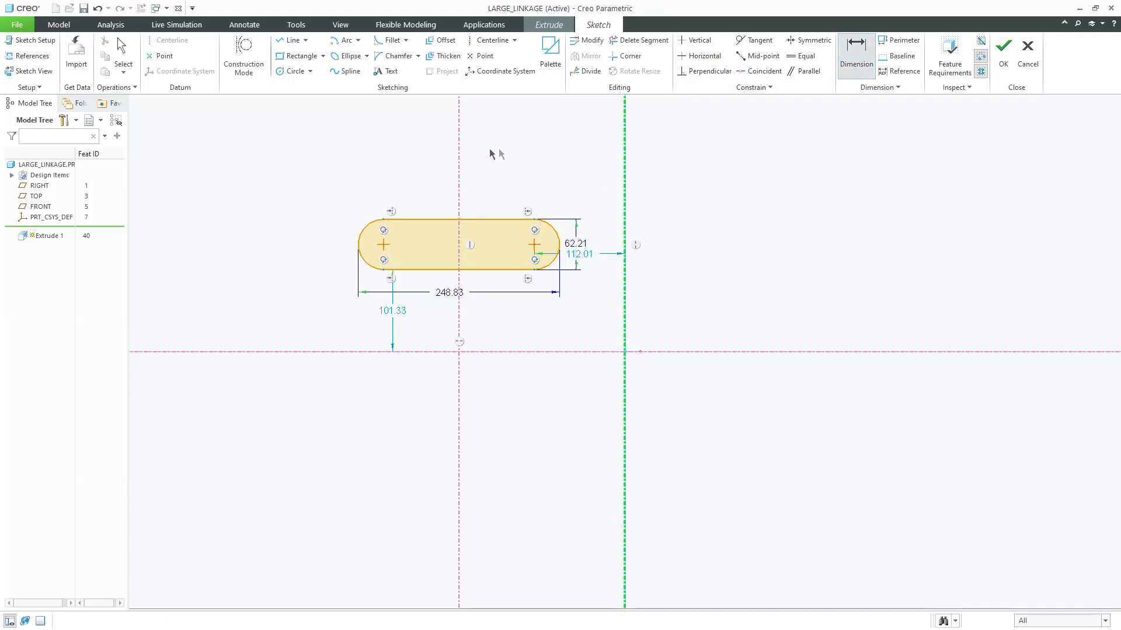
{"action": "left_click", "coordinate": [459, 154]}
{"action": "middle_click", "coordinate": [707, 139]}
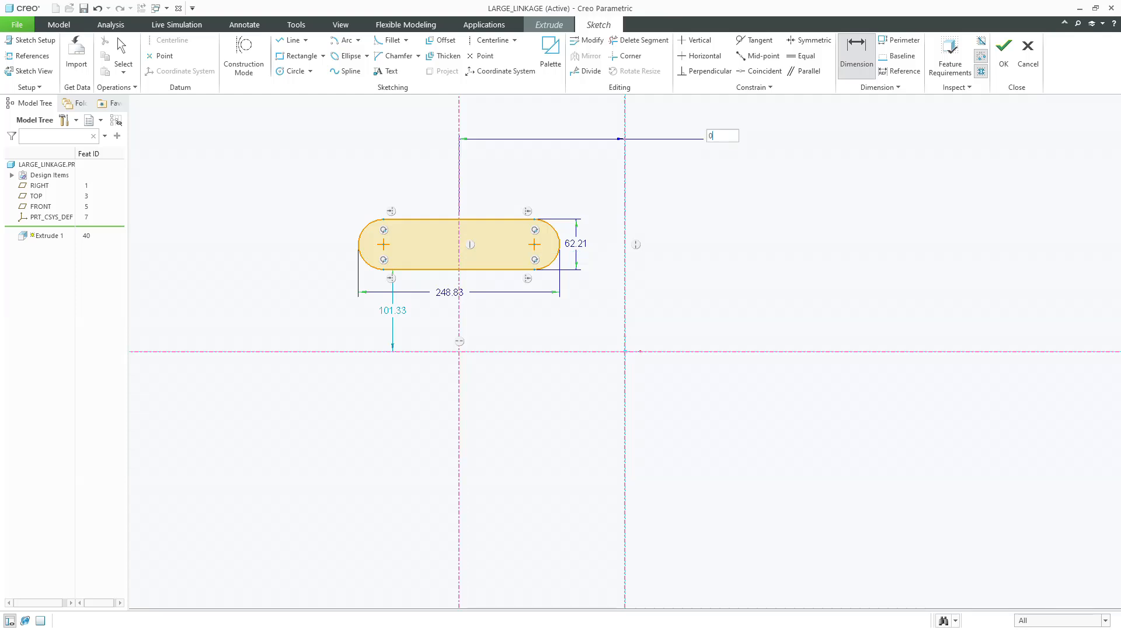
{"action": "type", "text": "0"}
{"action": "key", "text": "Return"}
{"action": "middle_click", "coordinate": [763, 175]}
Make the center of the racetrack's right arc coincident with the horizontal centerline.
{"action": "left_click", "coordinate": [759, 71]}
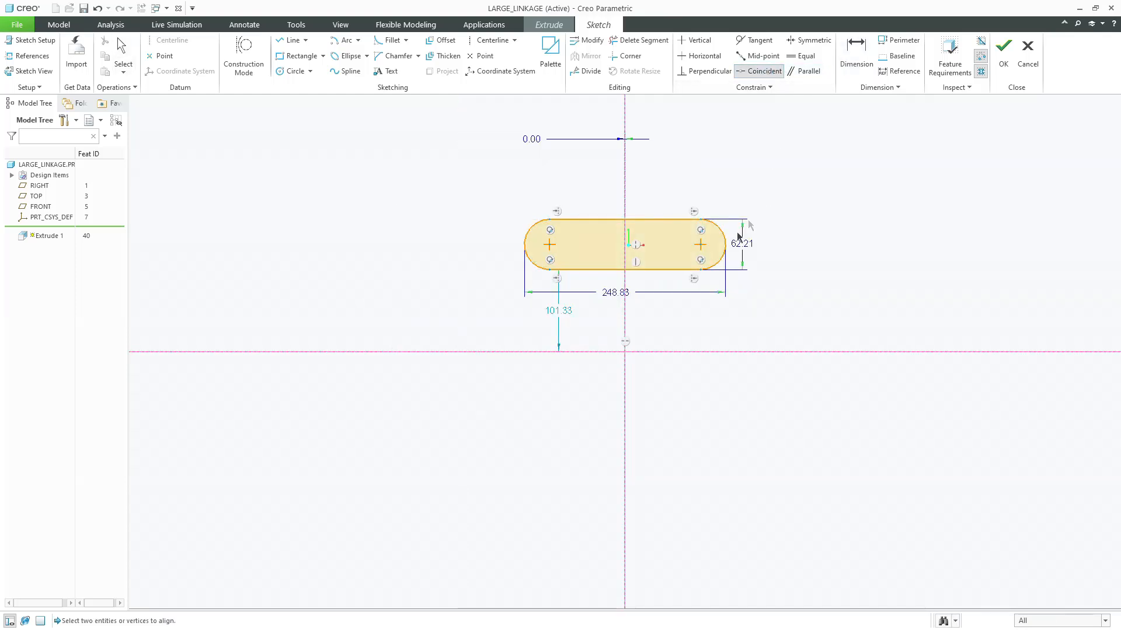
{"action": "left_click", "coordinate": [701, 244]}
{"action": "left_click", "coordinate": [722, 354]}
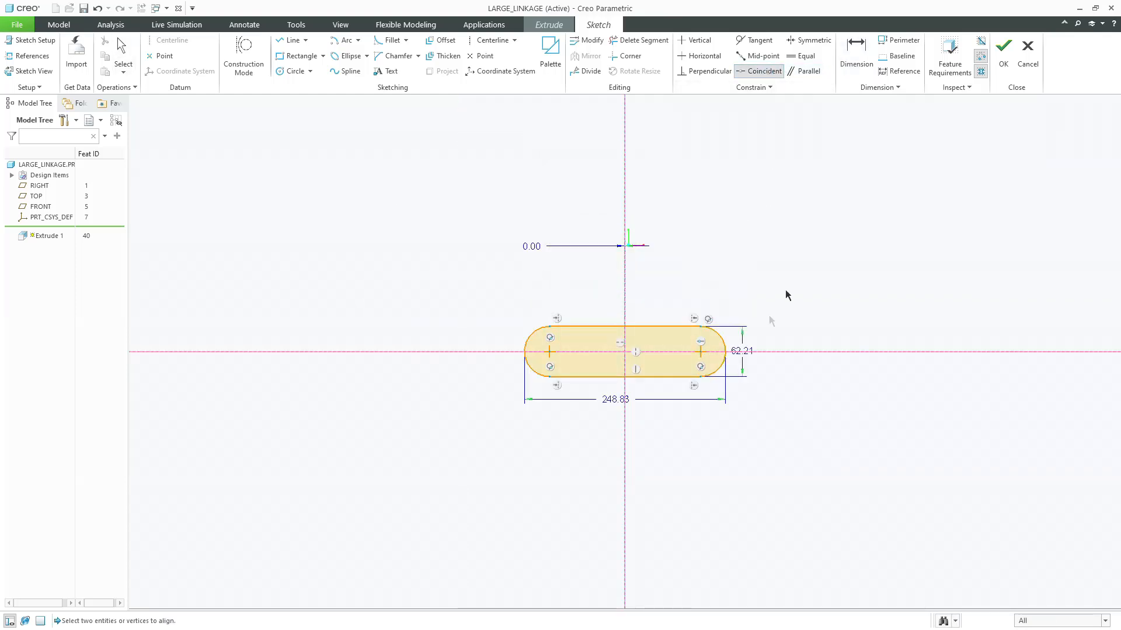
{"action": "middle_click", "coordinate": [786, 289]}
Set the racetrack's height to 20 and its overall length to 600, and finish the sketch.
{"action": "double_click", "coordinate": [744, 350]}
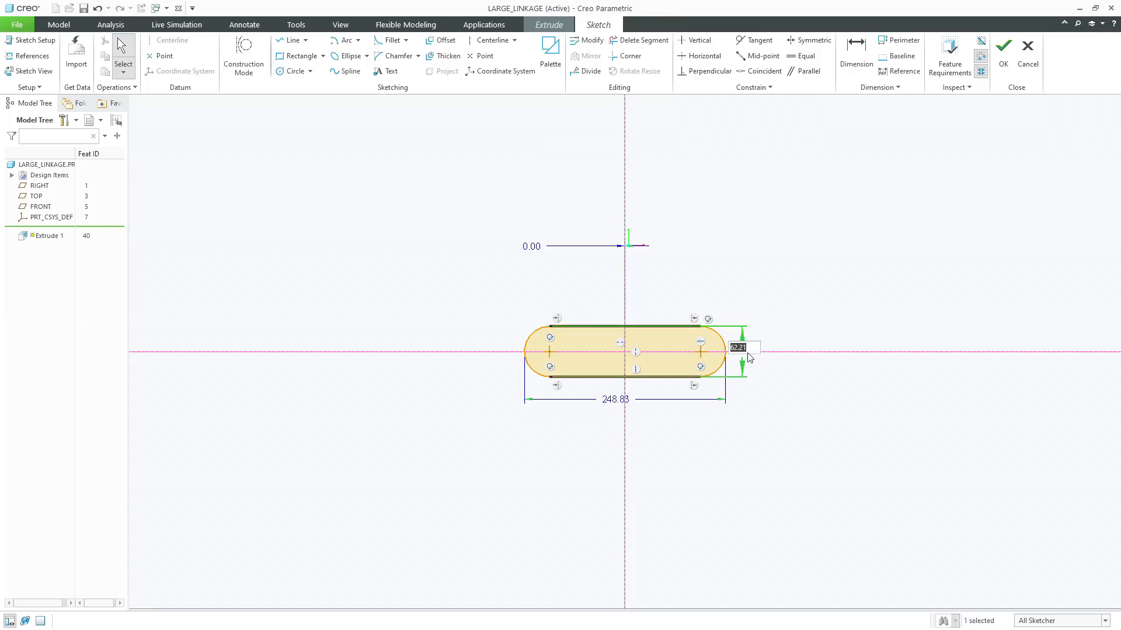
{"action": "type", "text": "20"}
{"action": "key", "text": "Return"}
{"action": "left_click", "coordinate": [607, 404]}
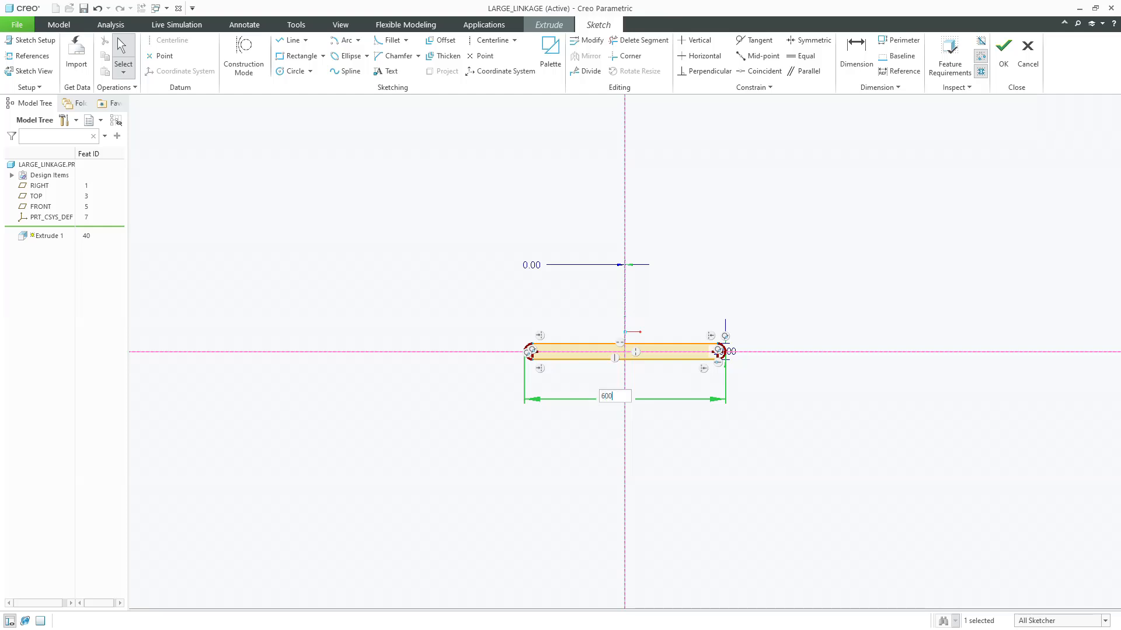
{"action": "type", "text": "600"}
{"action": "key", "text": "Return"}
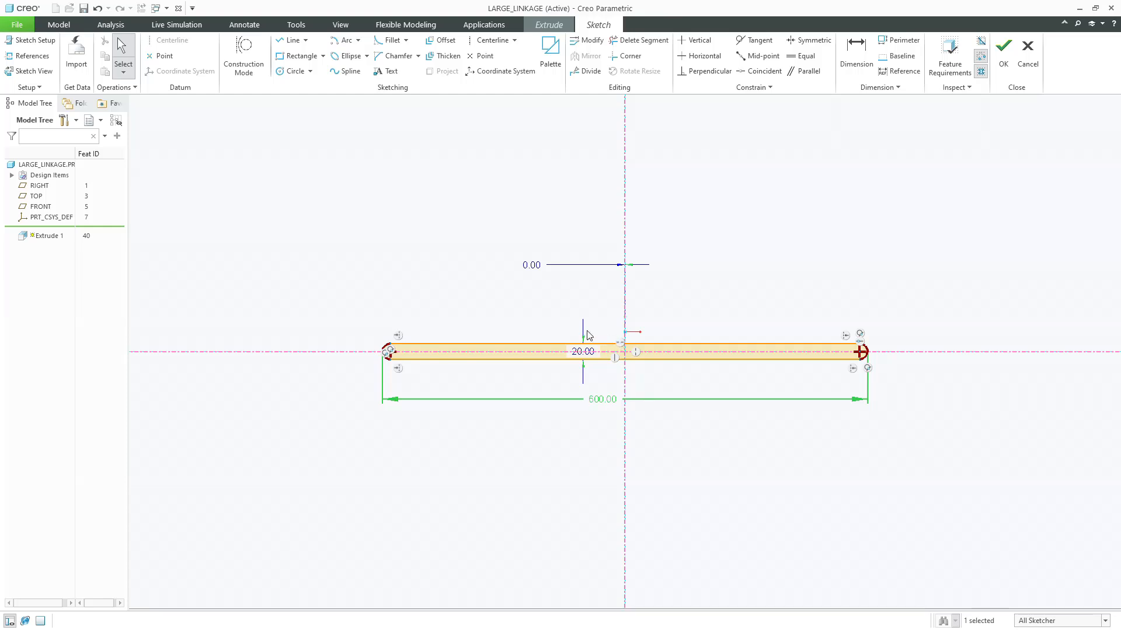
{"action": "left_click", "coordinate": [1002, 51]}
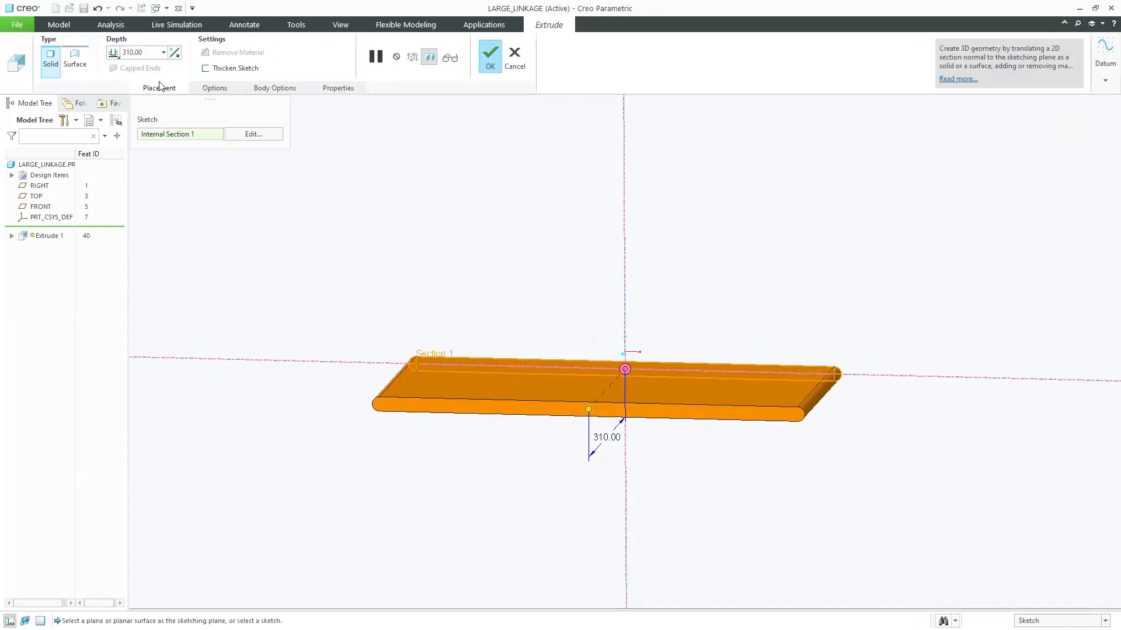
Extrude the racetrack profile symmetrically to a depth of 10.
{"action": "type", "text": "10"}
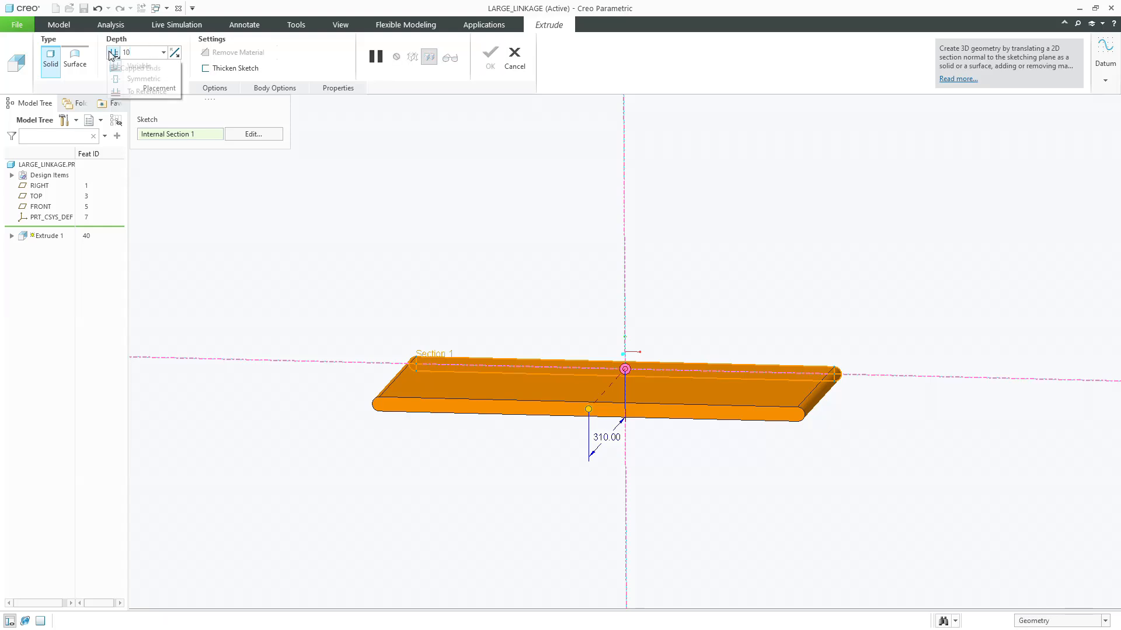
{"action": "left_click", "coordinate": [113, 52]}
{"action": "left_click", "coordinate": [125, 78]}
{"action": "middle_click", "coordinate": [244, 172]}
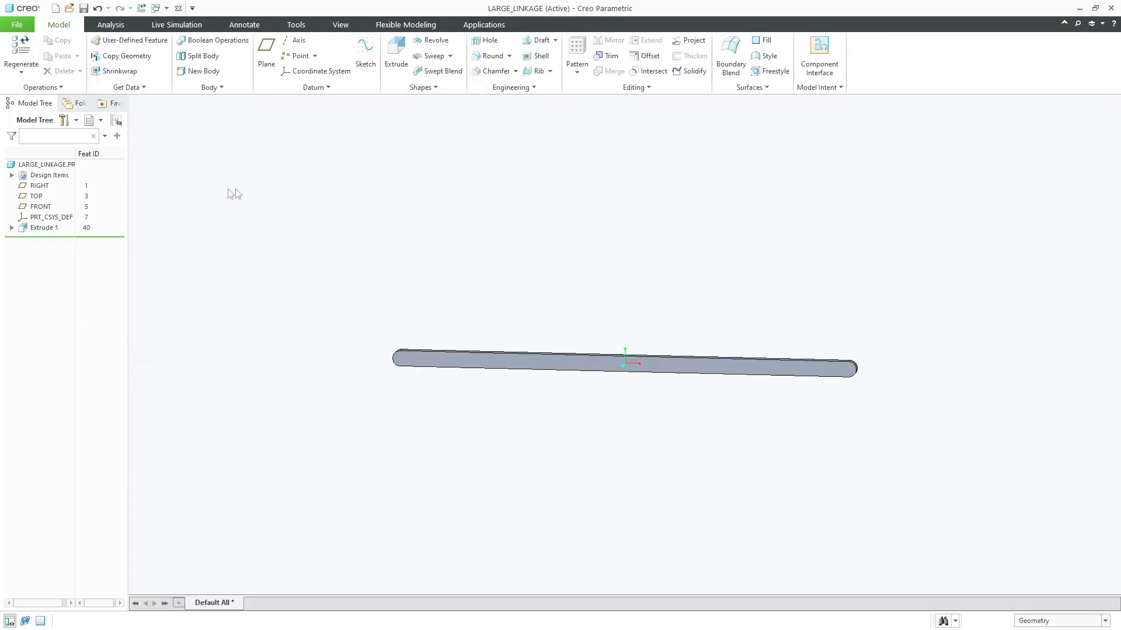
Turn on datum axis display and create a datum axis through the left rounded end surface of the linkage.
{"action": "left_click", "coordinate": [352, 26]}
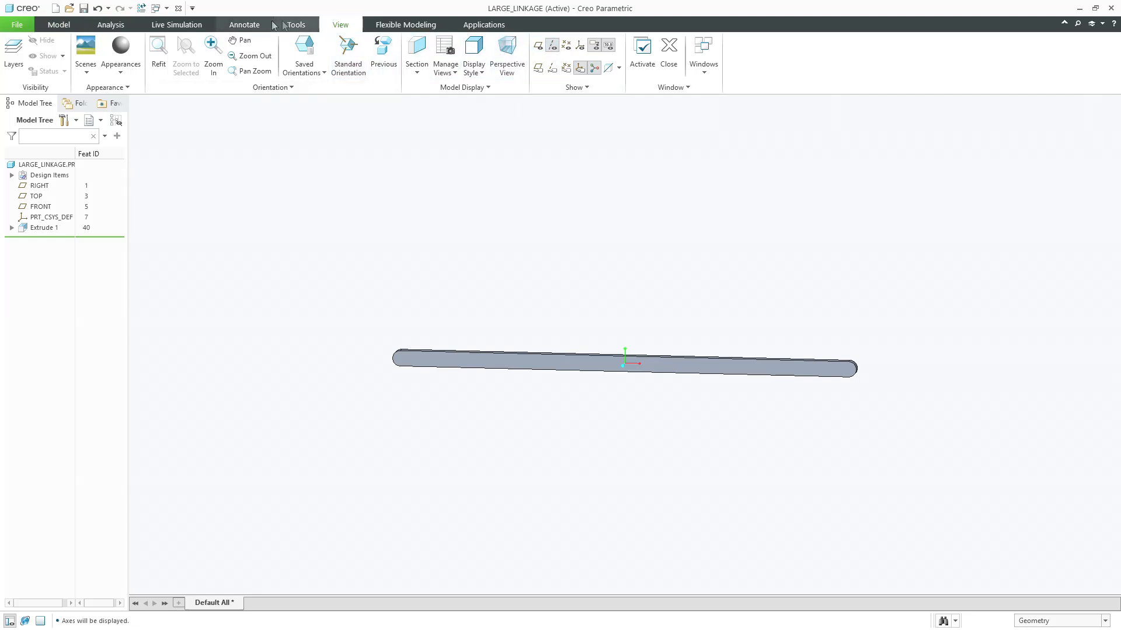
{"action": "left_click", "coordinate": [93, 23]}
{"action": "left_click", "coordinate": [74, 24]}
{"action": "left_click", "coordinate": [294, 40]}
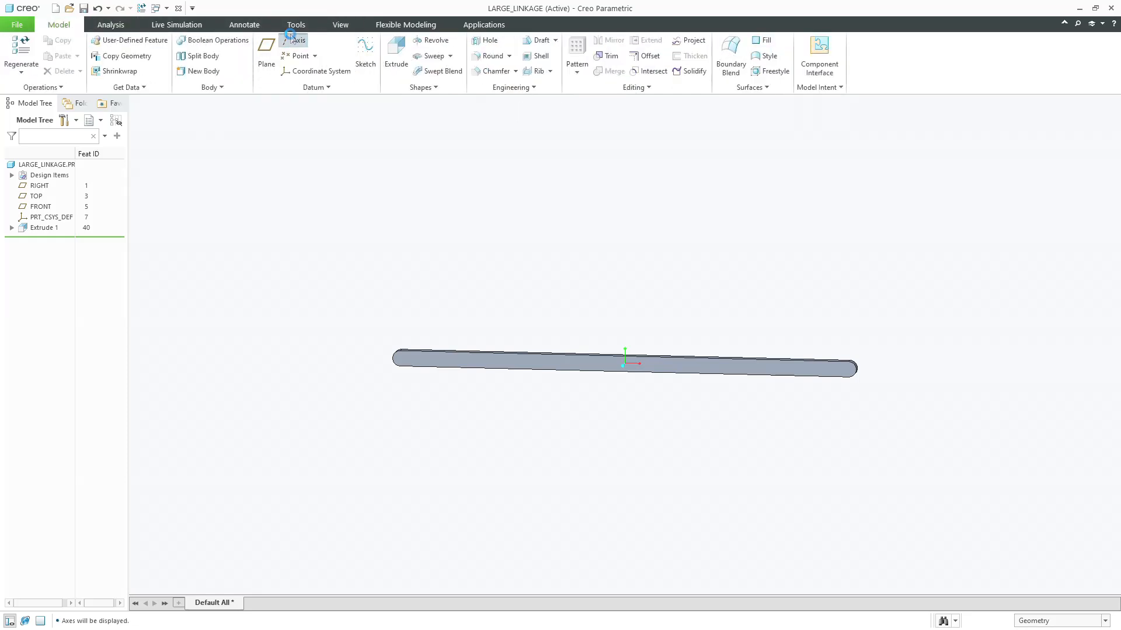
{"action": "scroll", "coordinate": [386, 368], "scroll_direction": "down", "scroll_amount": 5}
{"action": "left_click", "coordinate": [418, 359]}
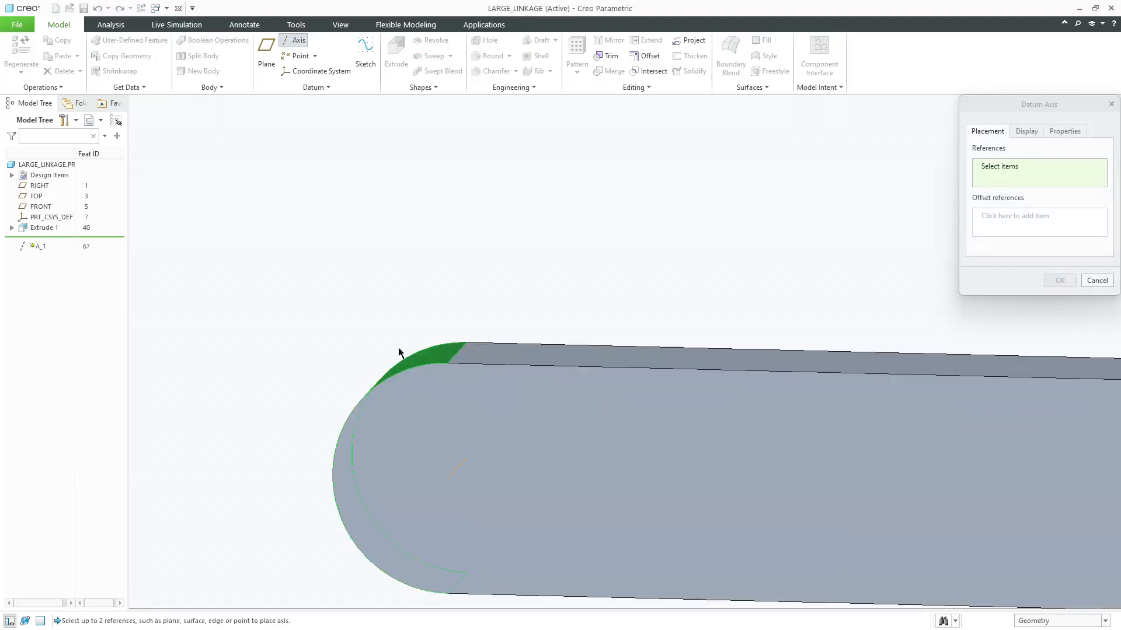
{"action": "middle_click", "coordinate": [363, 318]}
Create a datum axis through the right rounded end surface of the linkage.
{"action": "scroll", "coordinate": [327, 309], "scroll_direction": "up", "scroll_amount": 5}
{"action": "left_click", "coordinate": [295, 40]}
{"action": "scroll", "coordinate": [723, 262], "scroll_direction": "up", "scroll_amount": 4}
{"action": "scroll", "coordinate": [712, 258], "scroll_direction": "down", "scroll_amount": 5}
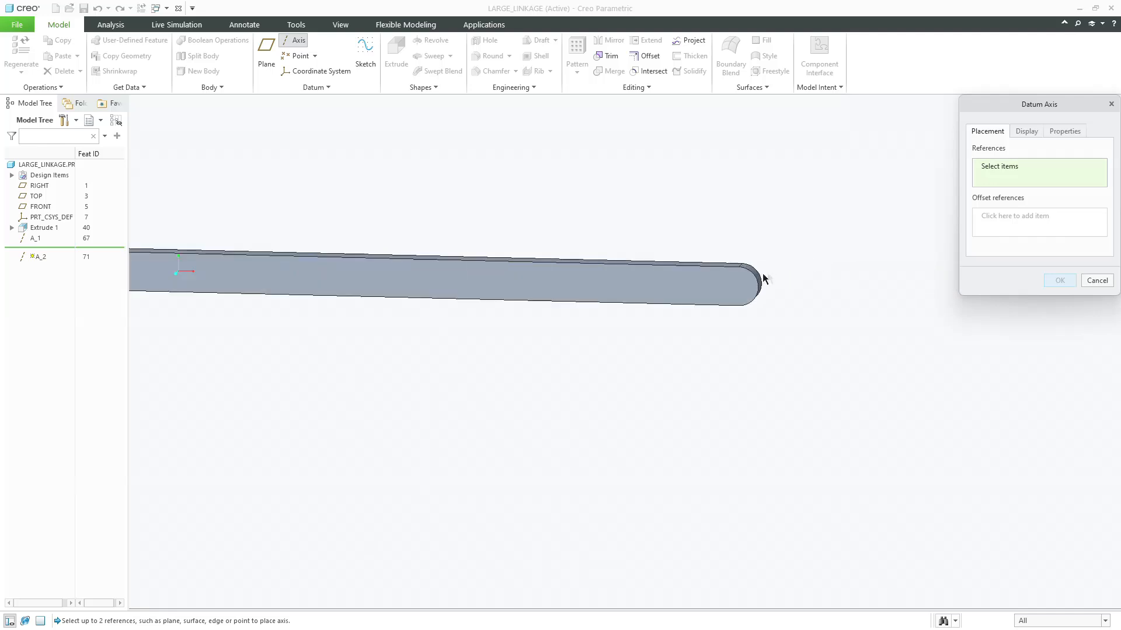
{"action": "left_click", "coordinate": [752, 275]}
{"action": "middle_click", "coordinate": [840, 310]}
Create a coaxial 10 diameter hole with Through All depth on the right end's axis and front face.
{"action": "scroll", "coordinate": [840, 310], "scroll_direction": "up", "scroll_amount": 4}
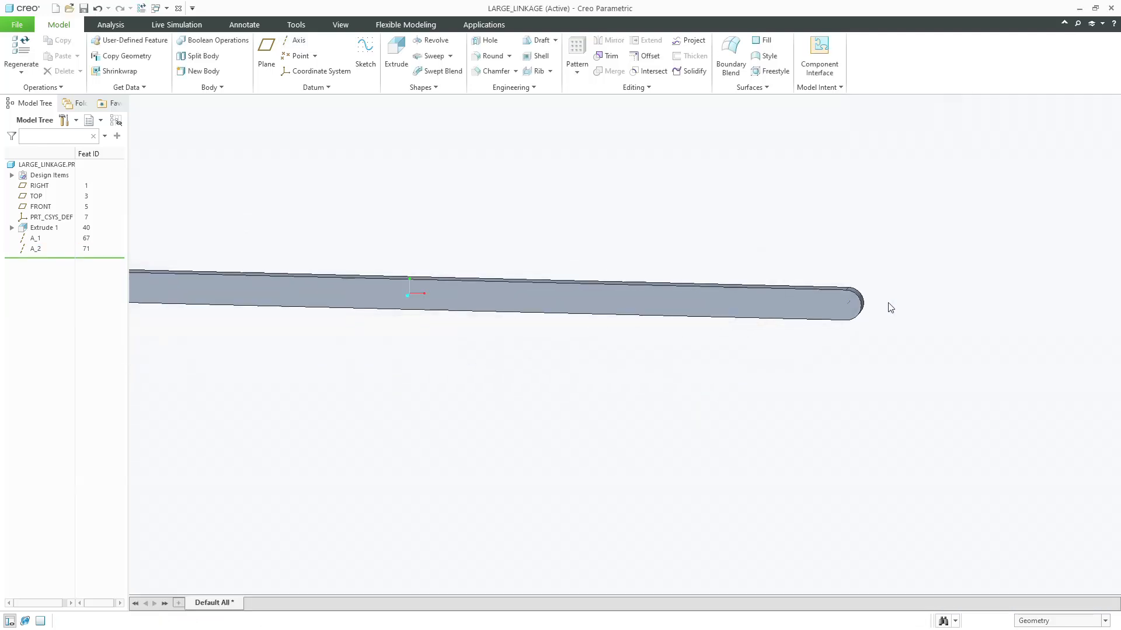
{"action": "left_click", "coordinate": [490, 40]}
{"action": "scroll", "coordinate": [870, 296], "scroll_direction": "down", "scroll_amount": 5}
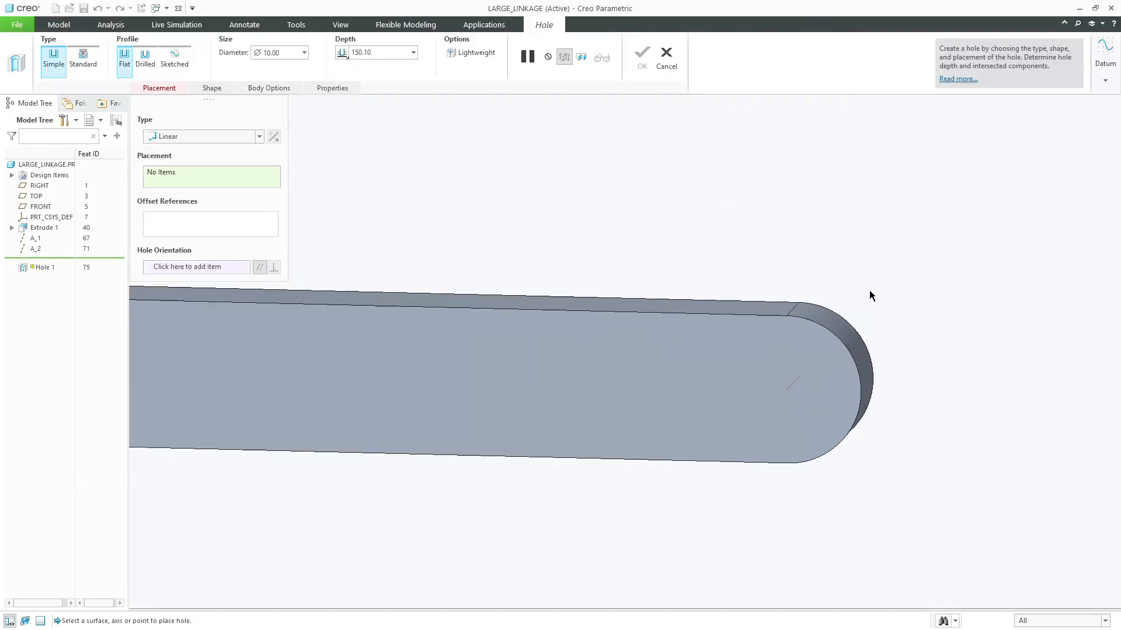
{"action": "left_click", "coordinate": [792, 386]}
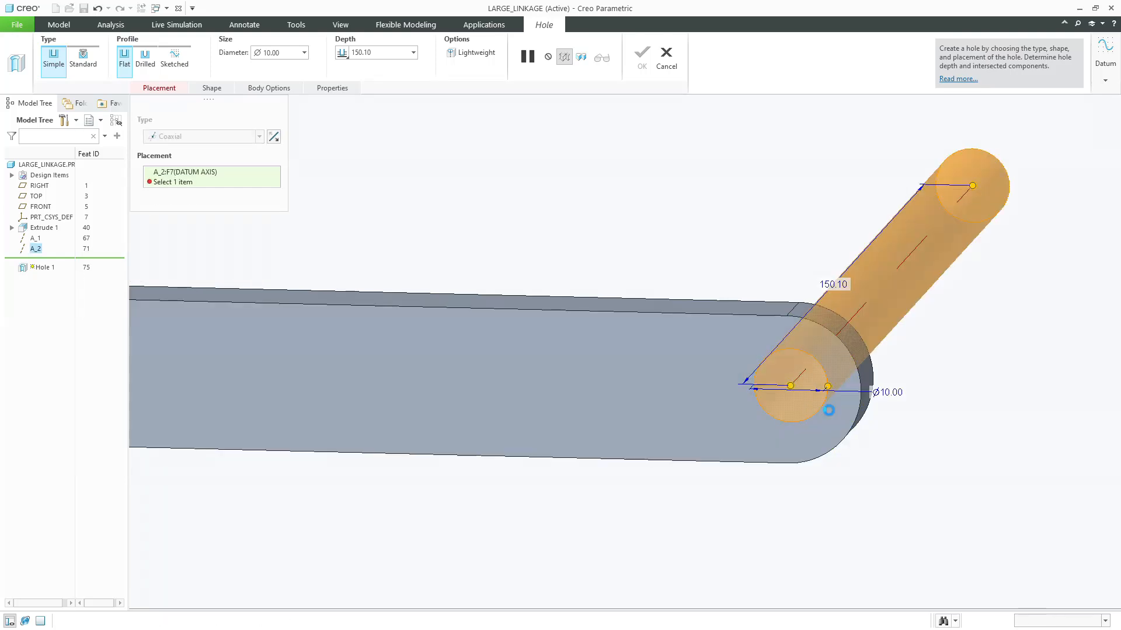
{"action": "left_click", "coordinate": [841, 408], "text": "ctrl"}
{"action": "left_click", "coordinate": [349, 55]}
{"action": "left_click", "coordinate": [363, 102]}
{"action": "middle_click", "coordinate": [577, 188]}
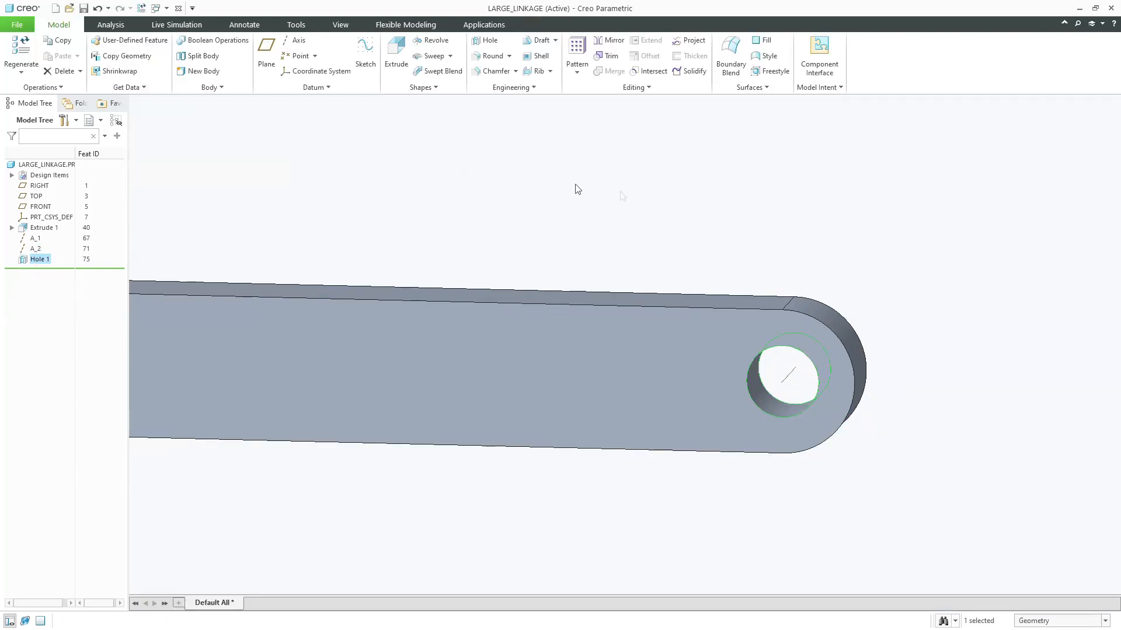
Create a coaxial 10 diameter hole with Through All depth on the large linkage's left end axis and front face.
{"action": "scroll", "coordinate": [744, 220], "scroll_direction": "up", "scroll_amount": 7}
{"action": "scroll", "coordinate": [447, 197], "scroll_direction": "down", "scroll_amount": 2}
{"action": "left_click", "coordinate": [486, 42]}
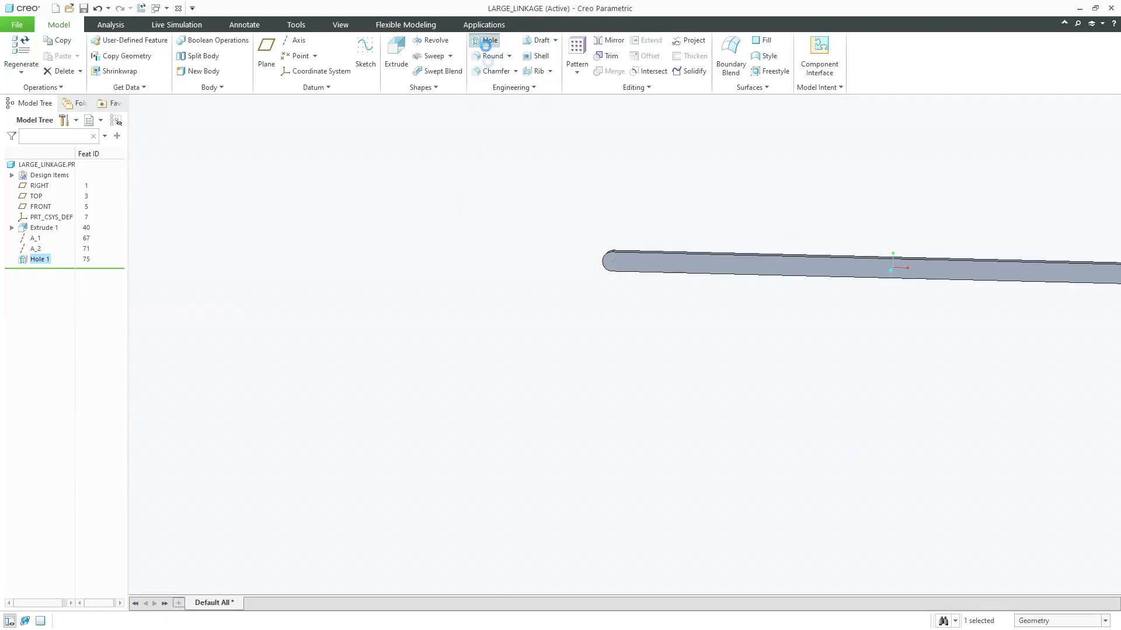
{"action": "scroll", "coordinate": [625, 267], "scroll_direction": "down", "scroll_amount": 2}
{"action": "left_click", "coordinate": [595, 301]}
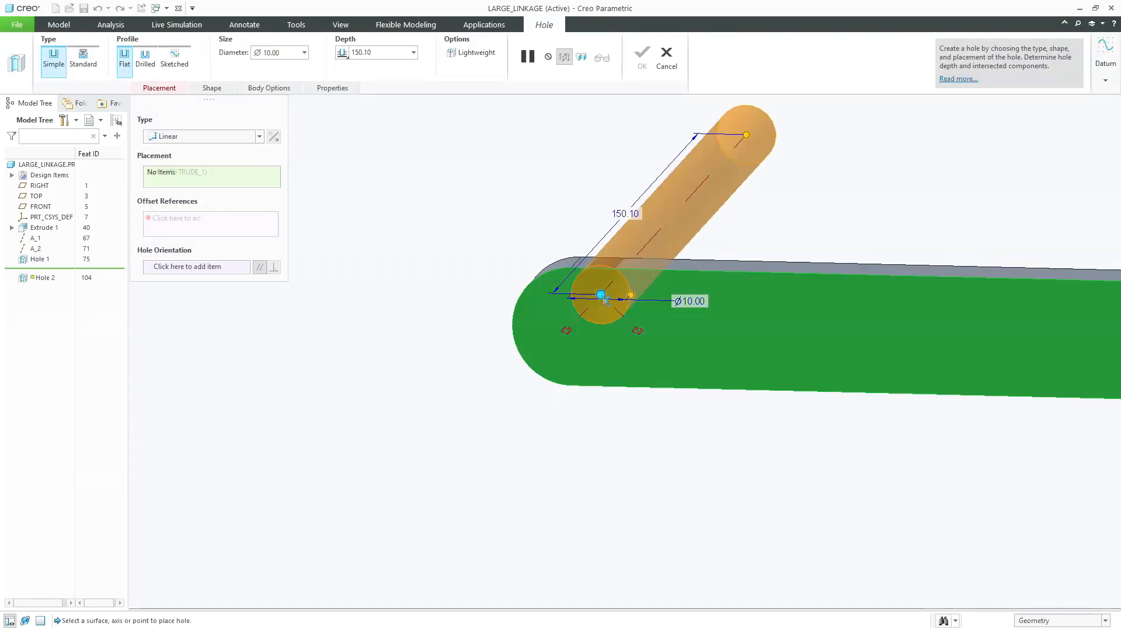
{"action": "left_click", "coordinate": [576, 319], "text": "ctrl"}
{"action": "left_click", "coordinate": [342, 52]}
{"action": "left_click", "coordinate": [360, 105]}
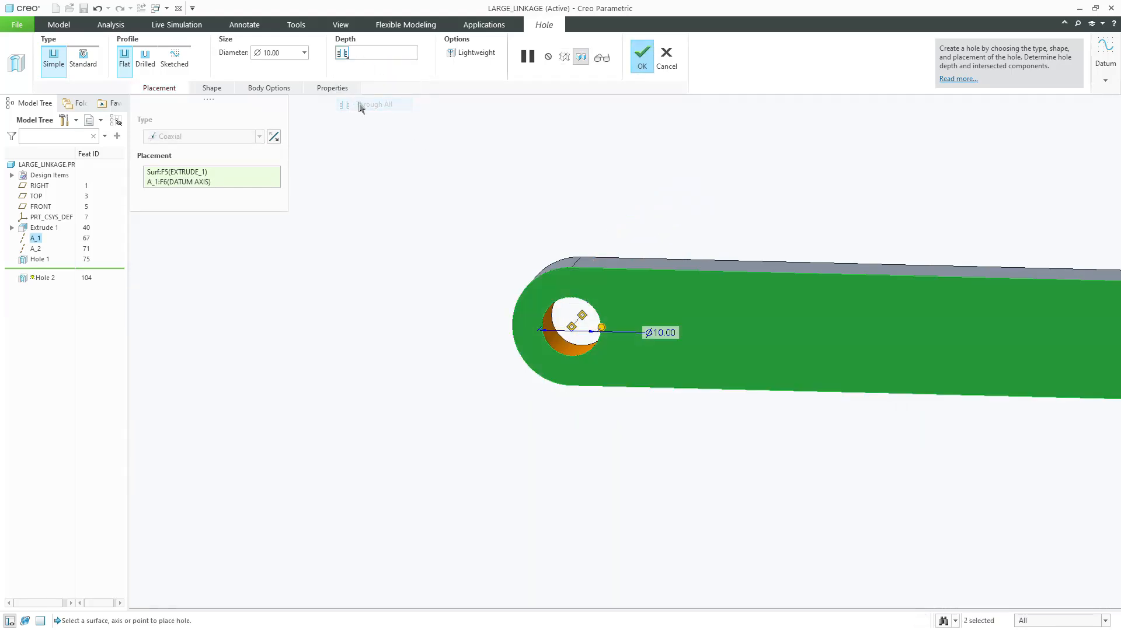
{"action": "middle_click", "coordinate": [425, 192]}
Create a new solid part named PIN using the default template.
{"action": "scroll", "coordinate": [339, 201], "scroll_direction": "down", "scroll_amount": 5}
{"action": "scroll", "coordinate": [339, 201], "scroll_direction": "down", "scroll_amount": 3}
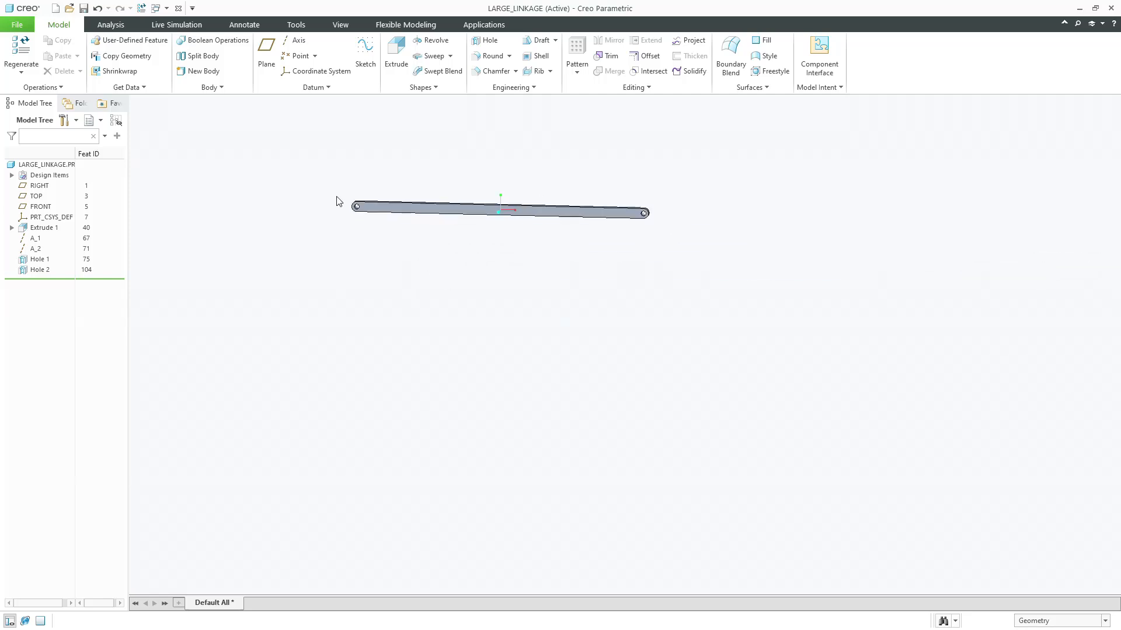
{"action": "scroll", "coordinate": [338, 201], "scroll_direction": "up", "scroll_amount": 2}
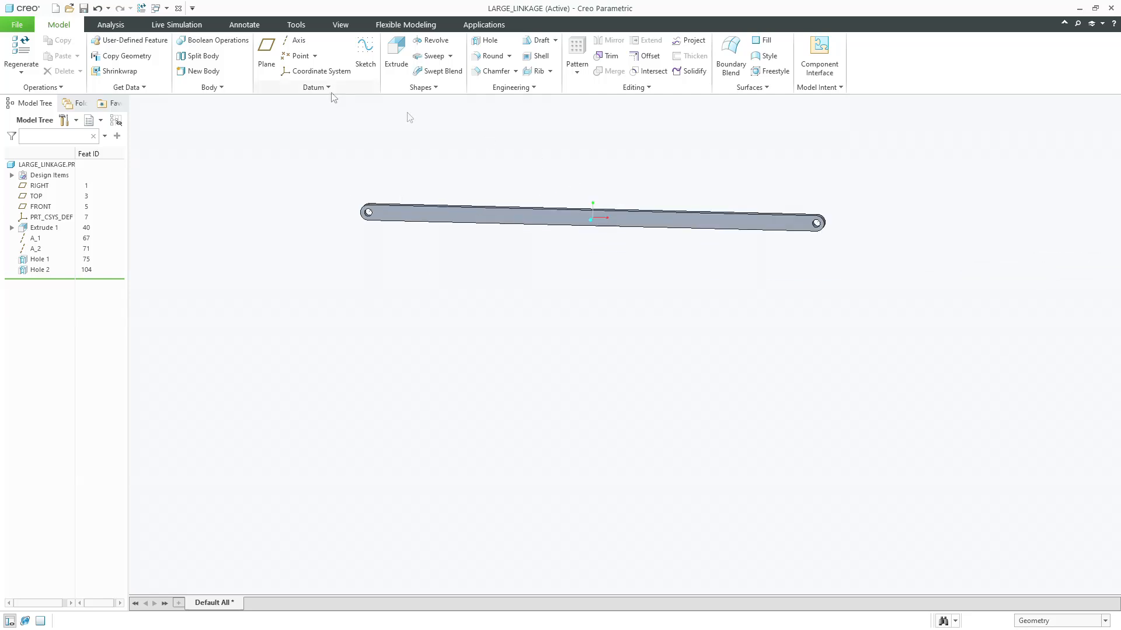
{"action": "left_click", "coordinate": [55, 9]}
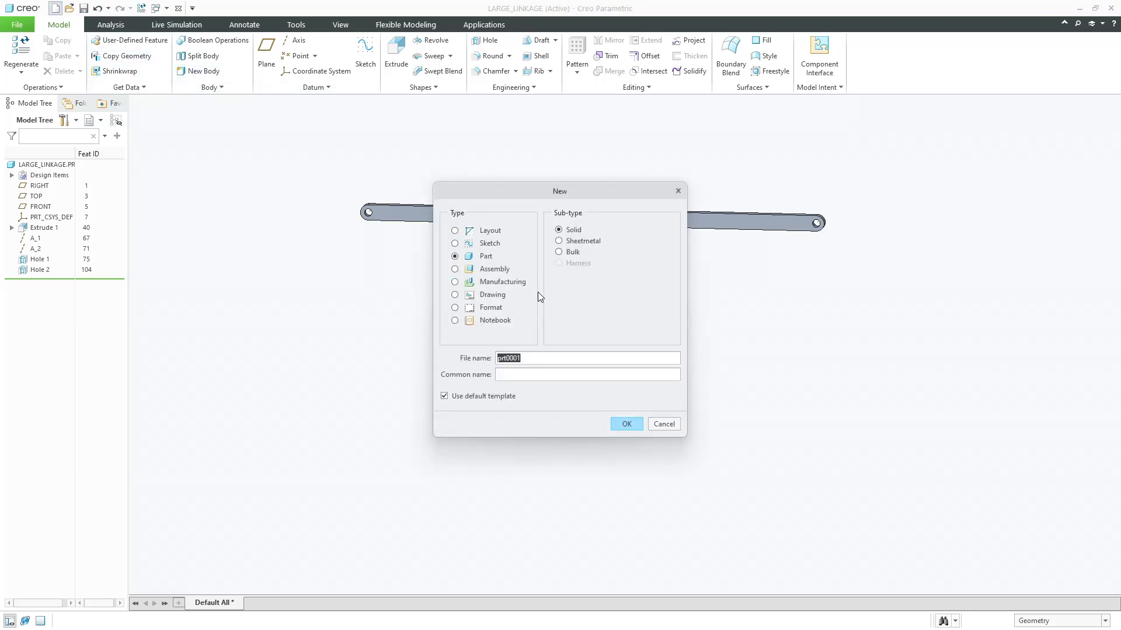
{"action": "type", "text": "Pi"}
{"action": "left_click", "coordinate": [621, 426]}
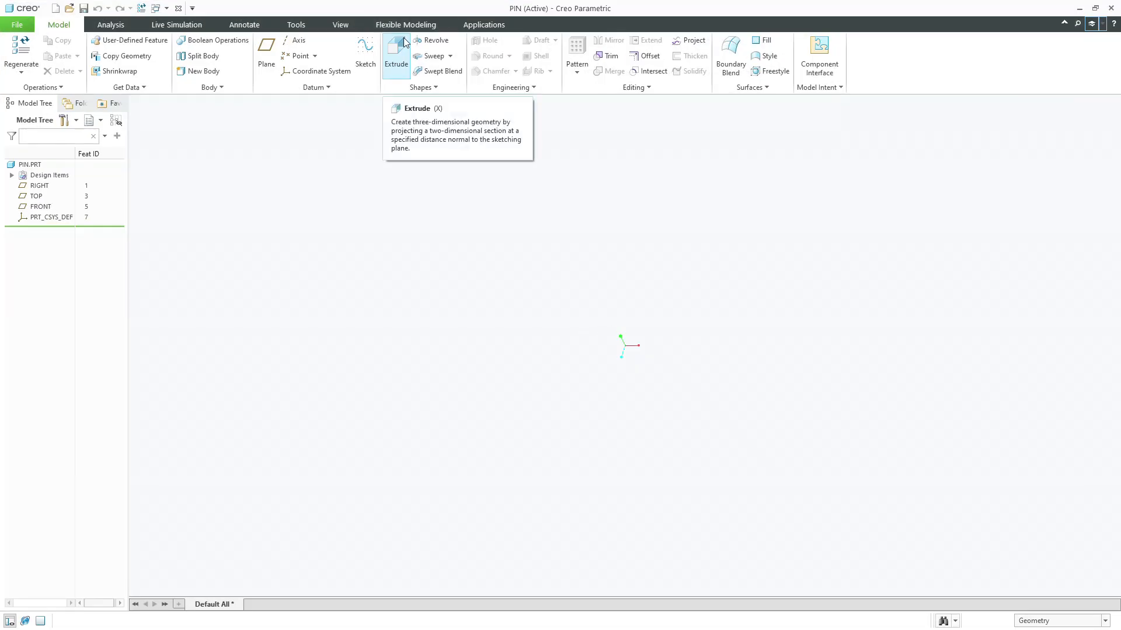
Start an extrude sketch on the FRONT plane and draw a steeply slanted centerline and a horizontal centerline near the origin.
{"action": "left_click", "coordinate": [404, 38]}
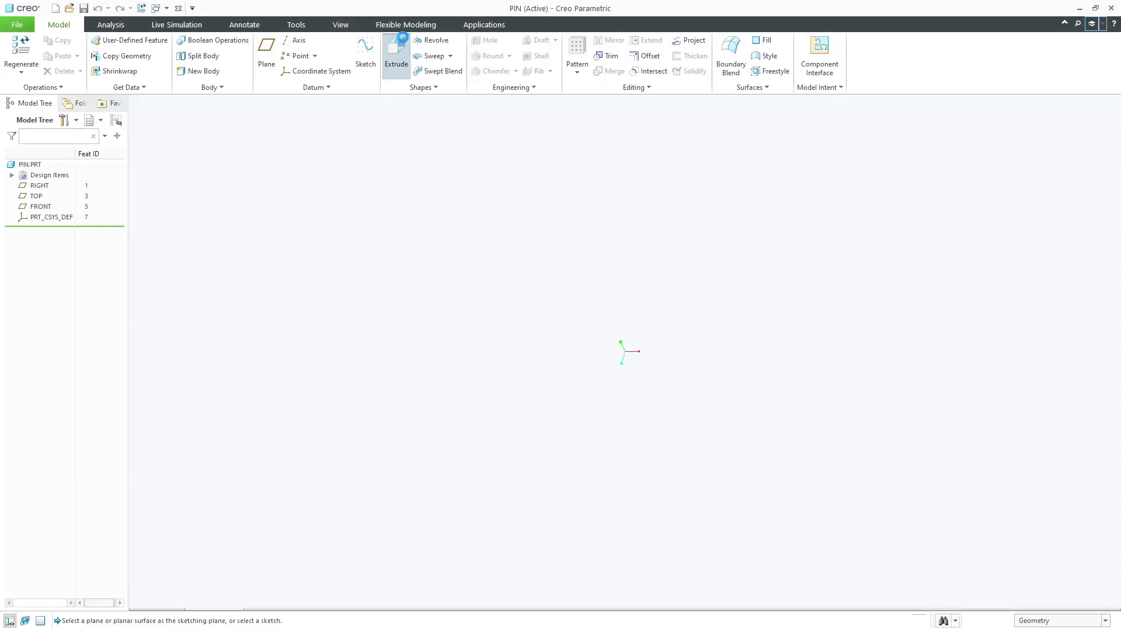
{"action": "left_click", "coordinate": [41, 206]}
{"action": "left_click", "coordinate": [29, 71]}
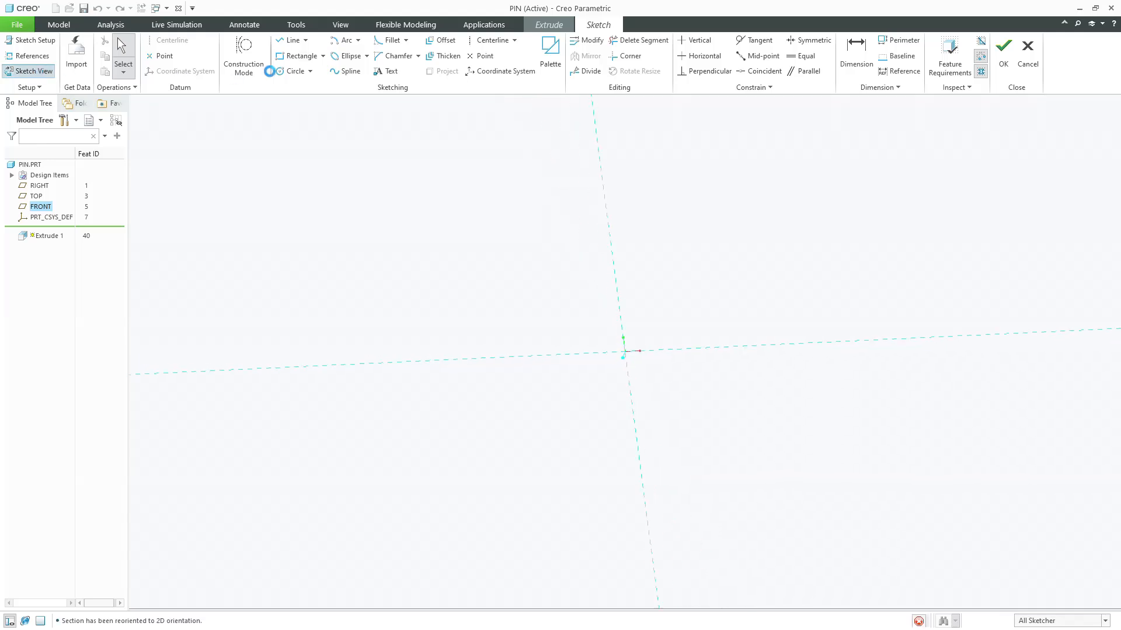
{"action": "left_click", "coordinate": [493, 40]}
{"action": "left_click", "coordinate": [632, 202]}
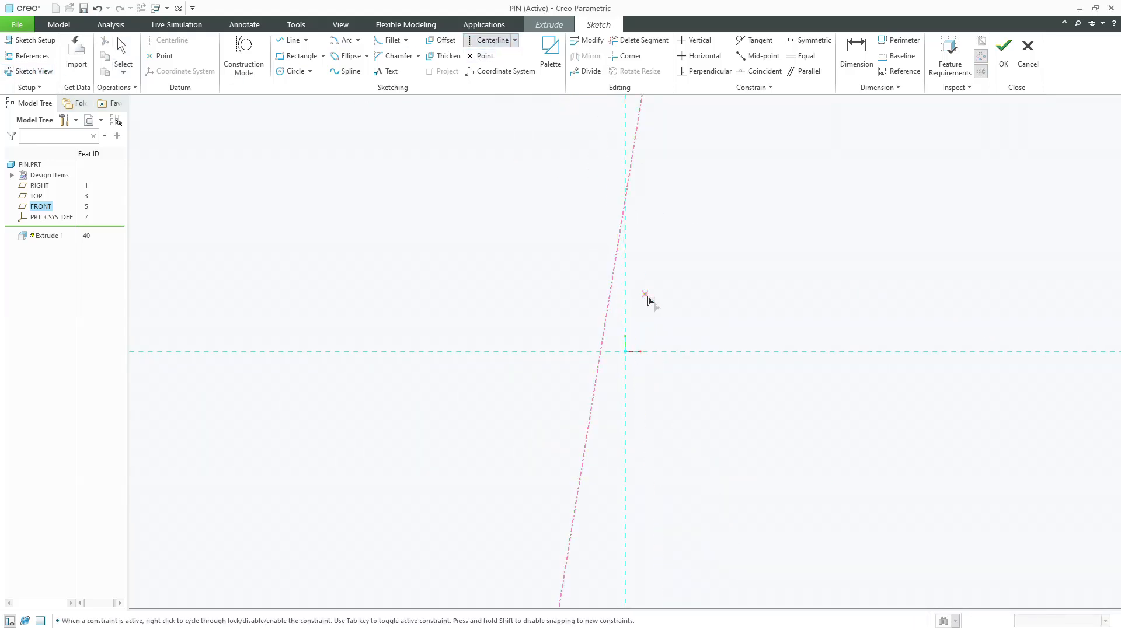
{"action": "middle_click", "coordinate": [731, 355]}
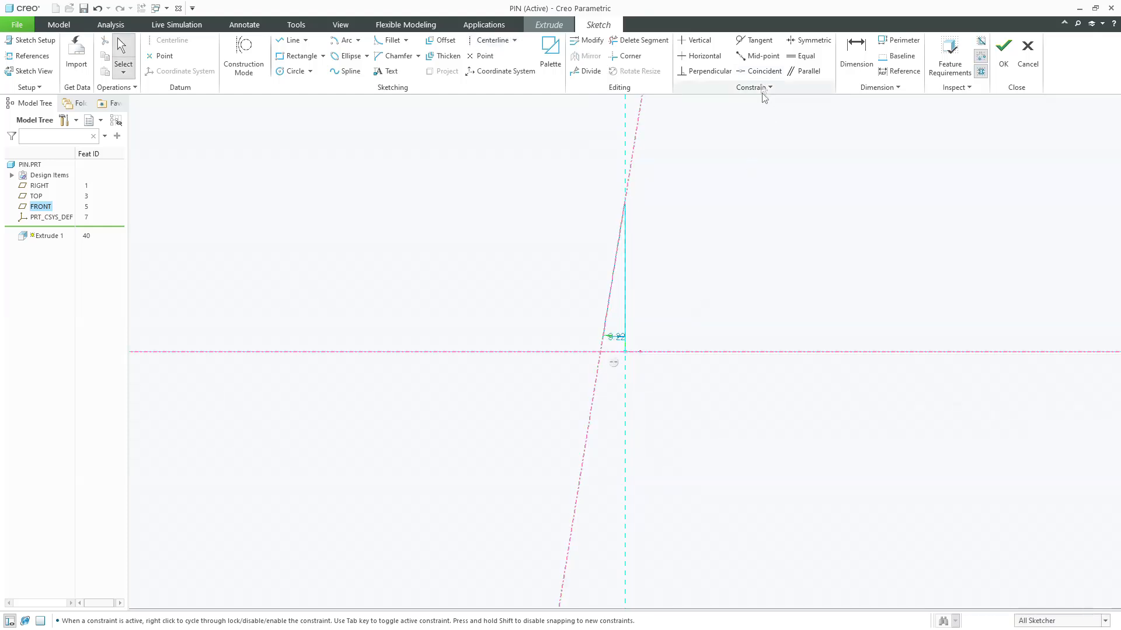
Make the slanted centerline coincident with the vertical sketch reference.
{"action": "left_click", "coordinate": [759, 71]}
{"action": "left_click", "coordinate": [612, 271]}
{"action": "left_click", "coordinate": [626, 274]}
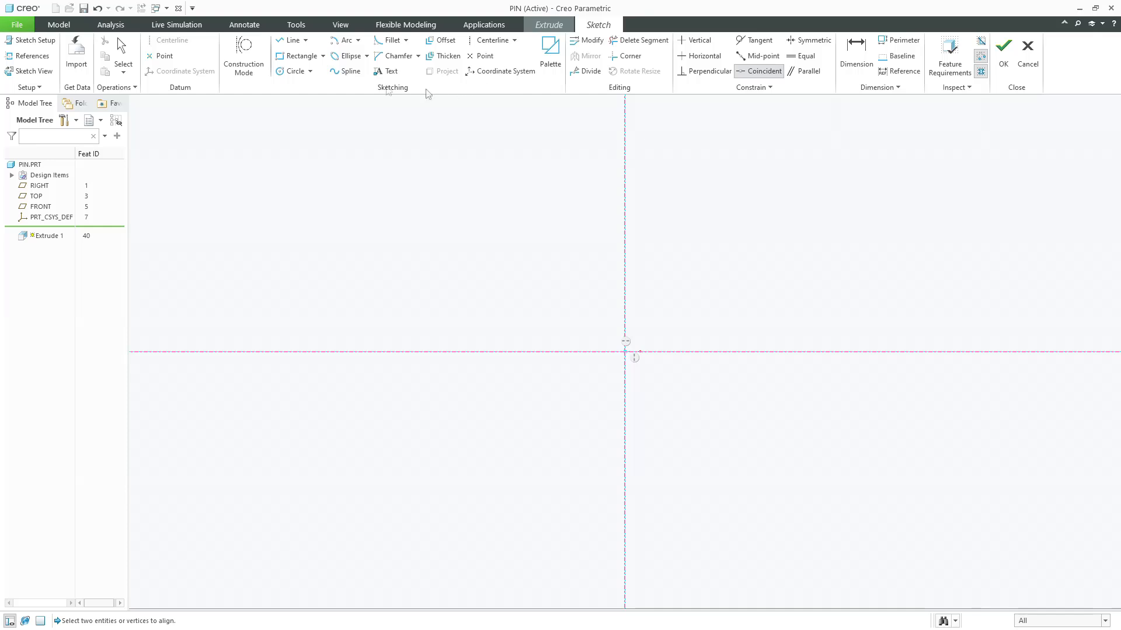
Draw a circle centered on the sketch origin, set its diameter, and finish the sketch.
{"action": "left_click", "coordinate": [291, 72]}
{"action": "left_click", "coordinate": [614, 341]}
{"action": "middle_click", "coordinate": [594, 321]}
{"action": "double_click", "coordinate": [590, 336]}
{"action": "key", "text": "Return"}
{"action": "left_click", "coordinate": [1003, 54]}
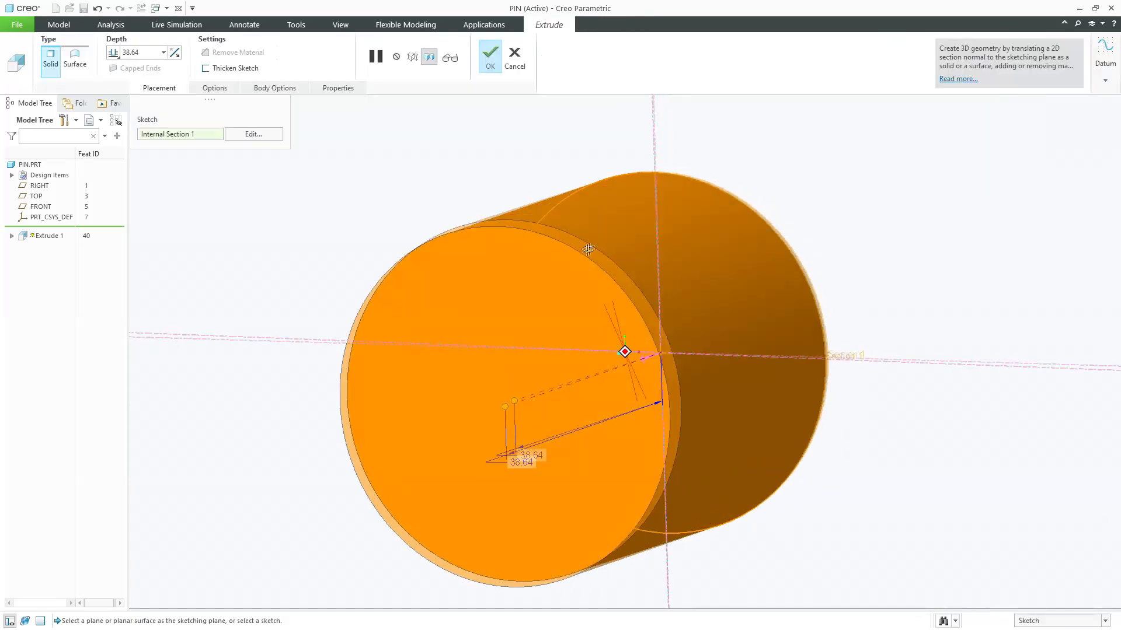
Set the pin's extrusion depth to 22 and make it symmetric about the sketch plane.
{"action": "double_click", "coordinate": [150, 54]}
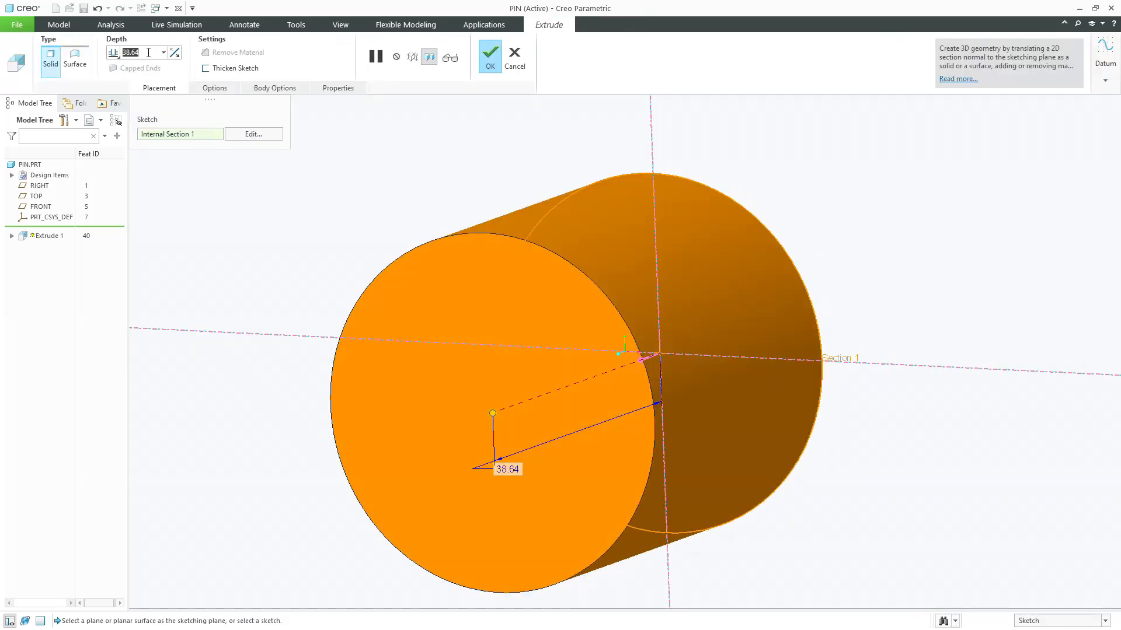
{"action": "type", "text": "22"}
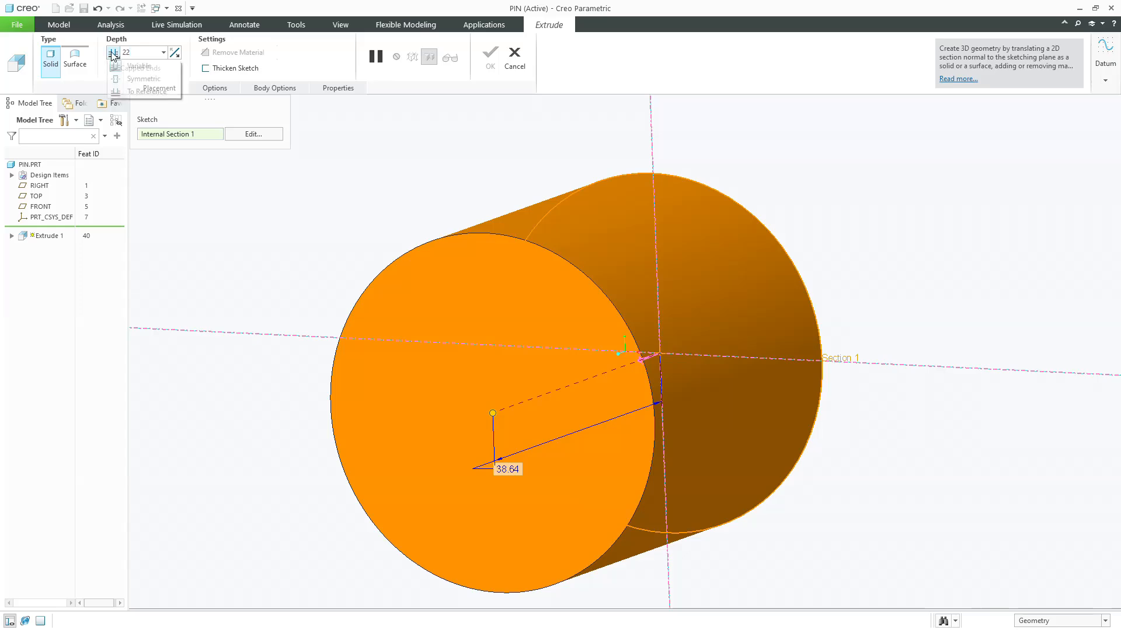
{"action": "key", "text": "Return"}
{"action": "scroll", "coordinate": [329, 190], "scroll_direction": "up", "scroll_amount": 3}
{"action": "middle_click_drag", "start_coordinate": [333, 190], "coordinate": [300, 200]}
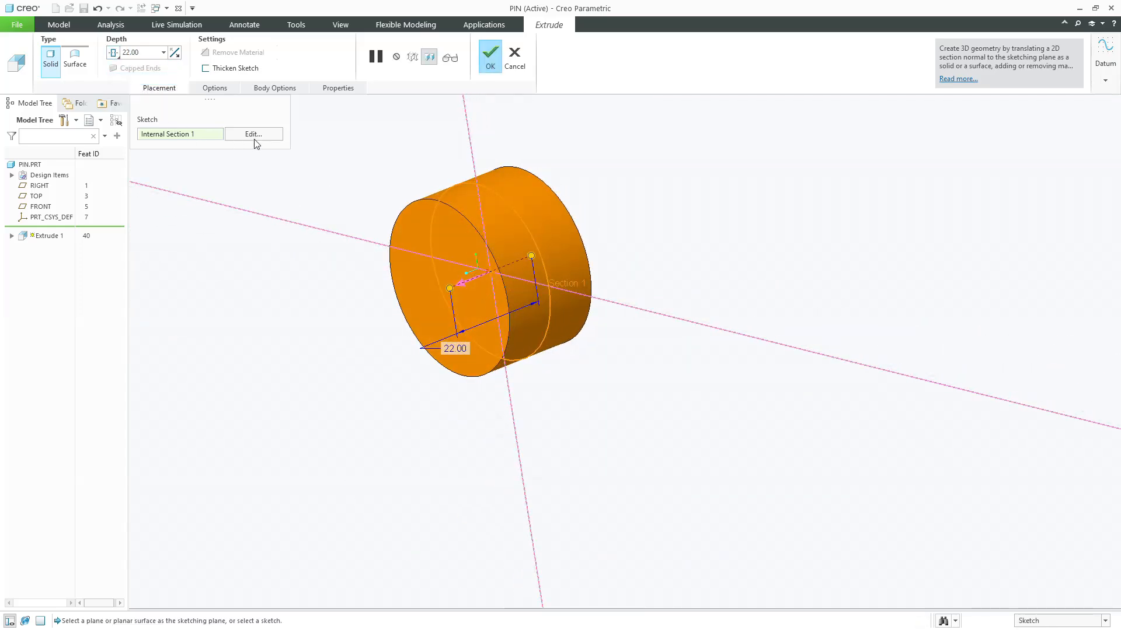
Edit the pin's section to give the circle a diameter of 10, and finish the extrusion.
{"action": "mouse_move", "coordinate": [347, 169]}
{"action": "middle_mouse_down"}
{"action": "mouse_move", "coordinate": [318, 186]}
{"action": "mouse_move", "coordinate": [327, 182]}
{"action": "middle_mouse_up"}
{"action": "left_click", "coordinate": [253, 133]}
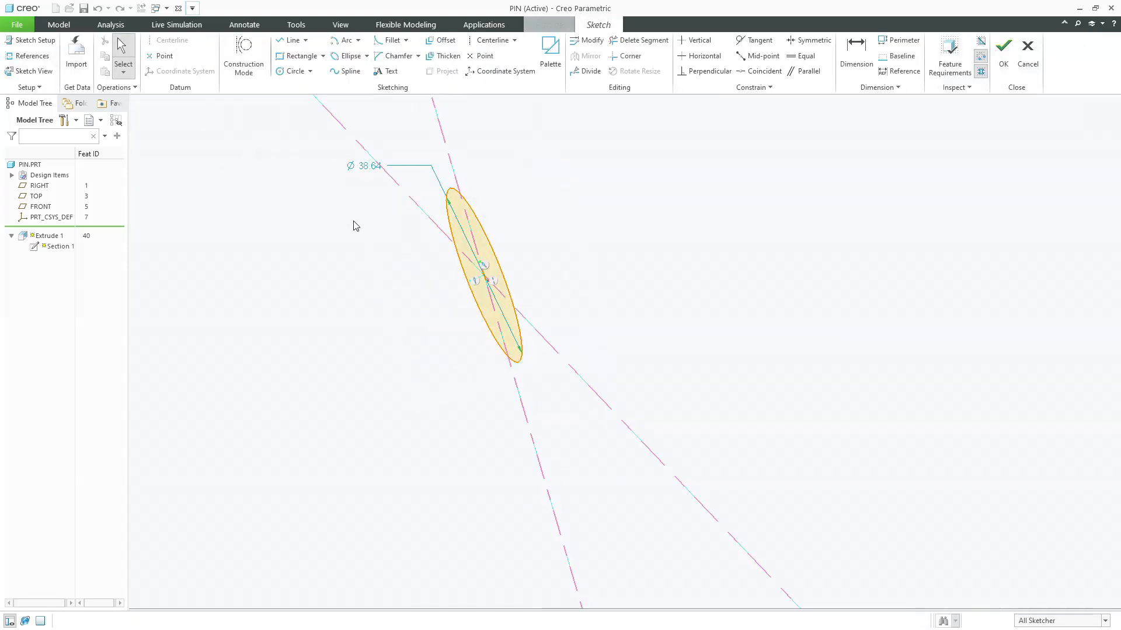
{"action": "double_click", "coordinate": [357, 168]}
{"action": "type", "text": "10"}
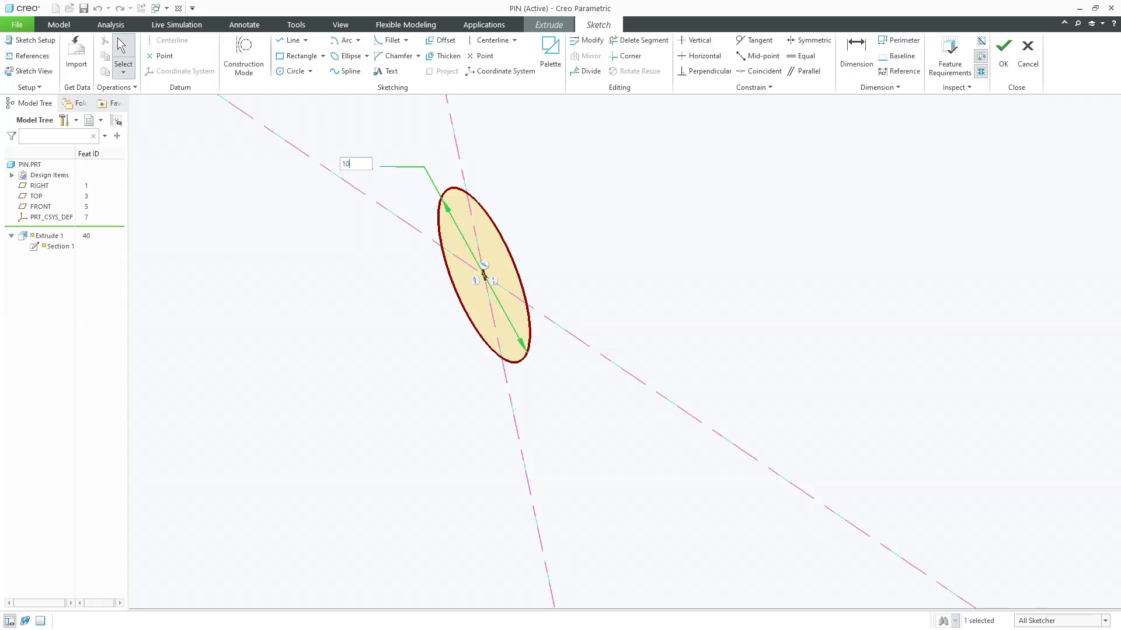
{"action": "key", "text": "Return"}
{"action": "left_click", "coordinate": [1002, 48]}
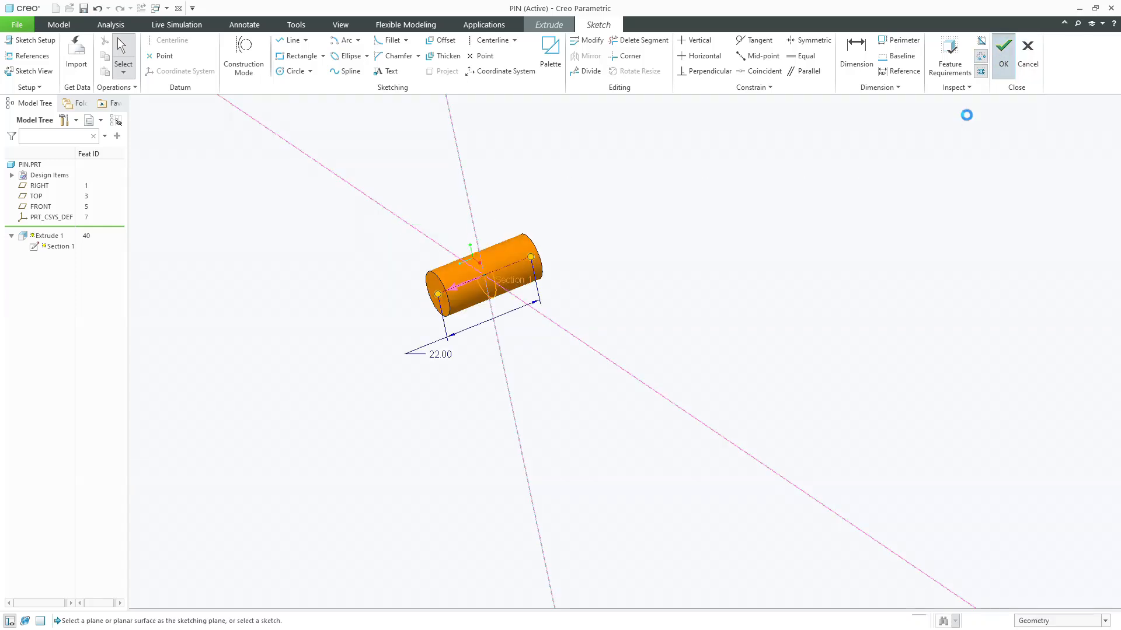
{"action": "middle_click", "coordinate": [733, 213]}
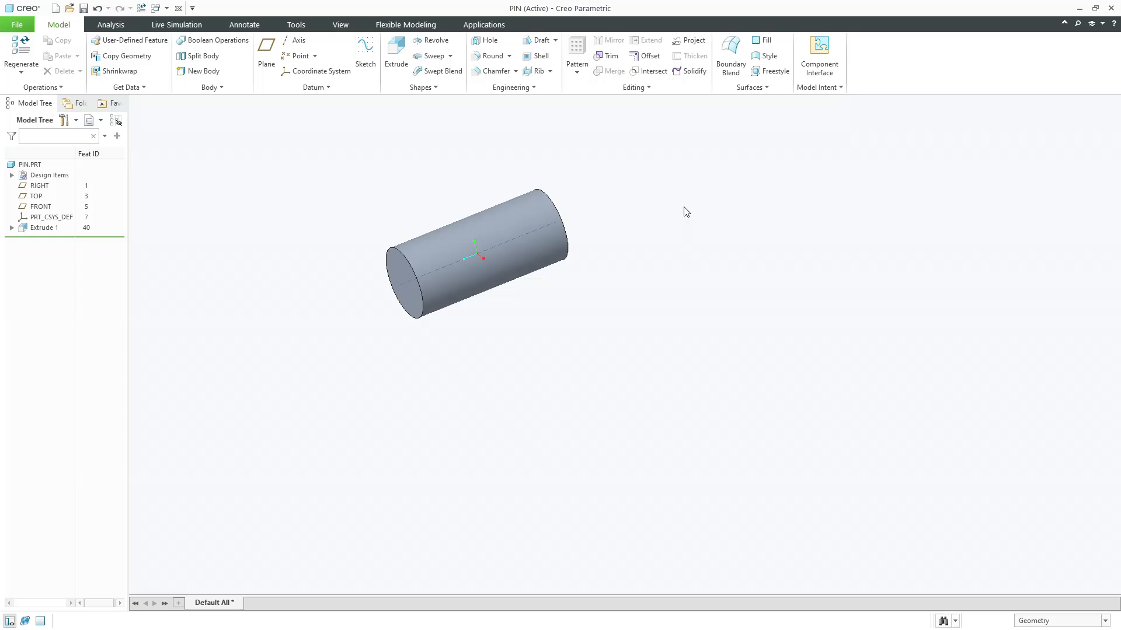
{"action": "middle_click_drag", "start_coordinate": [685, 213], "coordinate": [663, 233]}
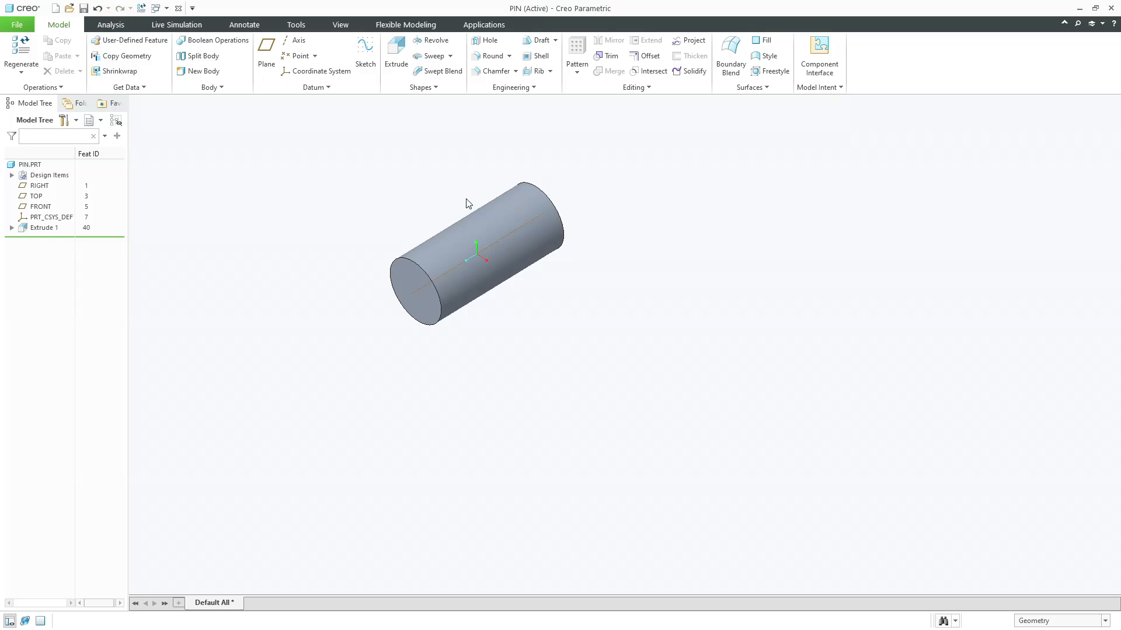
Create a new solid part named Slider using the default template.
{"action": "left_click", "coordinate": [55, 8]}
{"action": "type", "text": "Slider"}
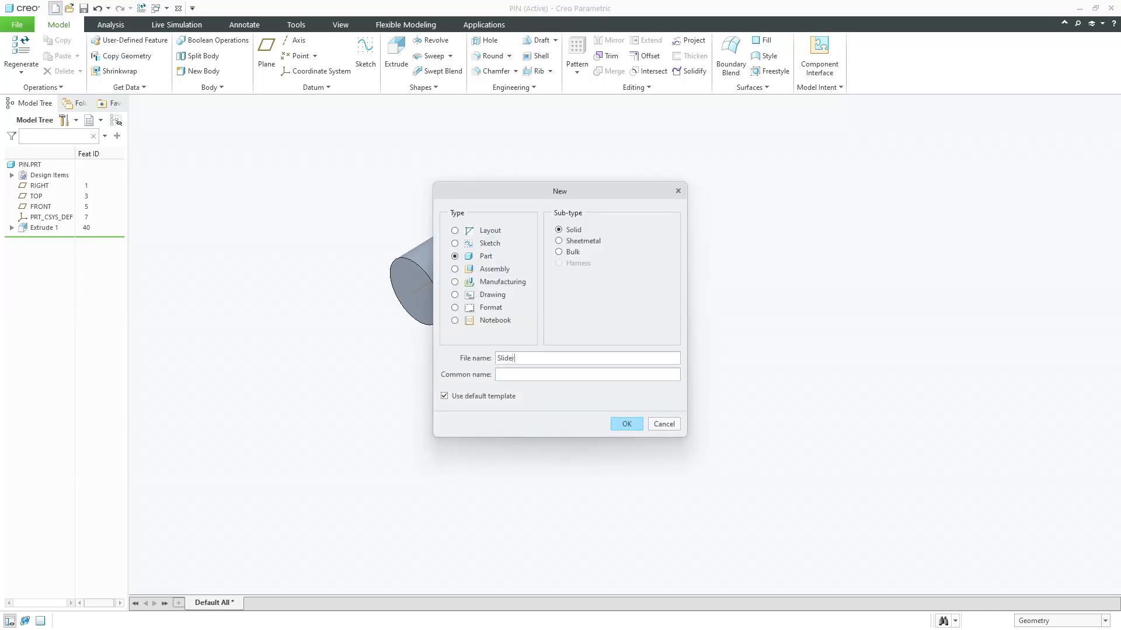
{"action": "key", "text": "Return"}
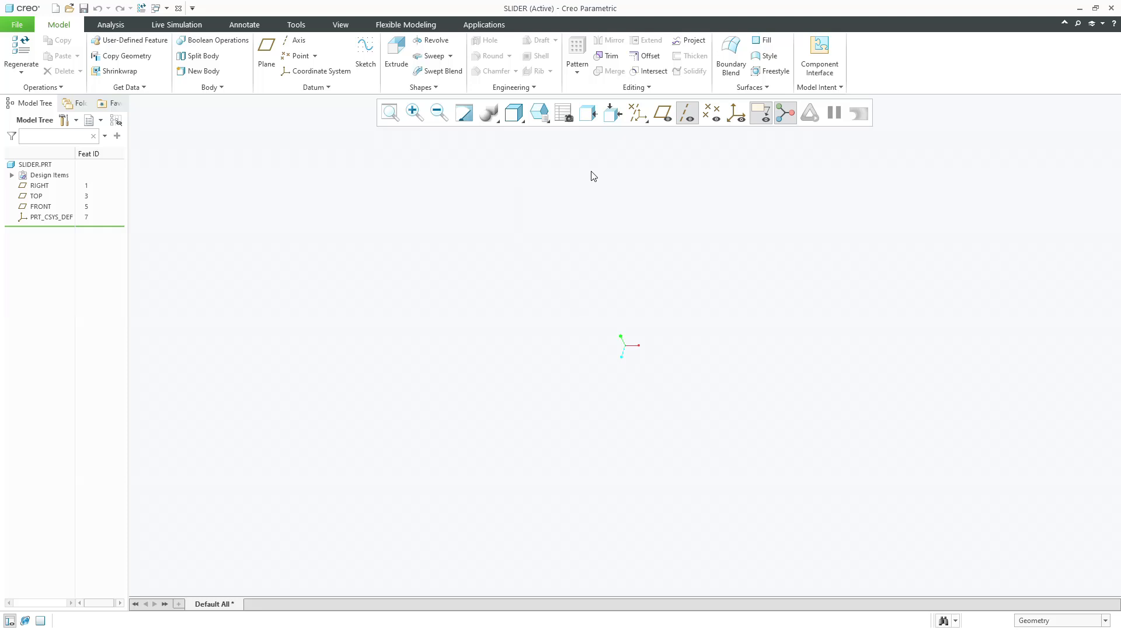
Show the datum planes and start a Revolve sketch on the FRONT plane, viewed square to the sketch.
{"action": "left_click", "coordinate": [661, 114]}
{"action": "left_click", "coordinate": [433, 39]}
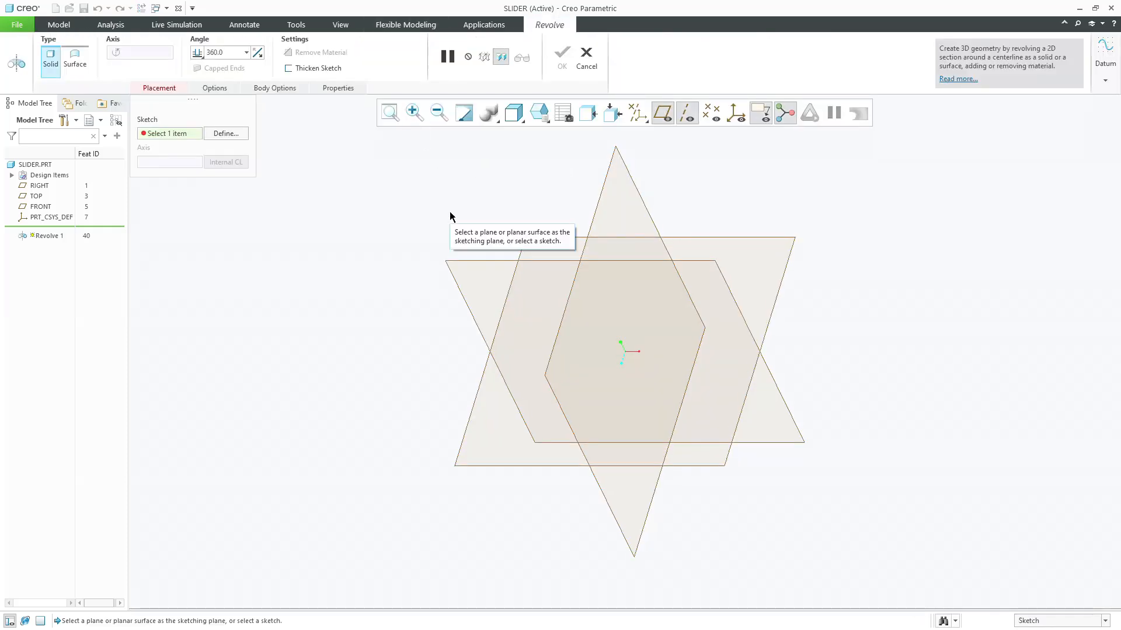
{"action": "left_click", "coordinate": [448, 259]}
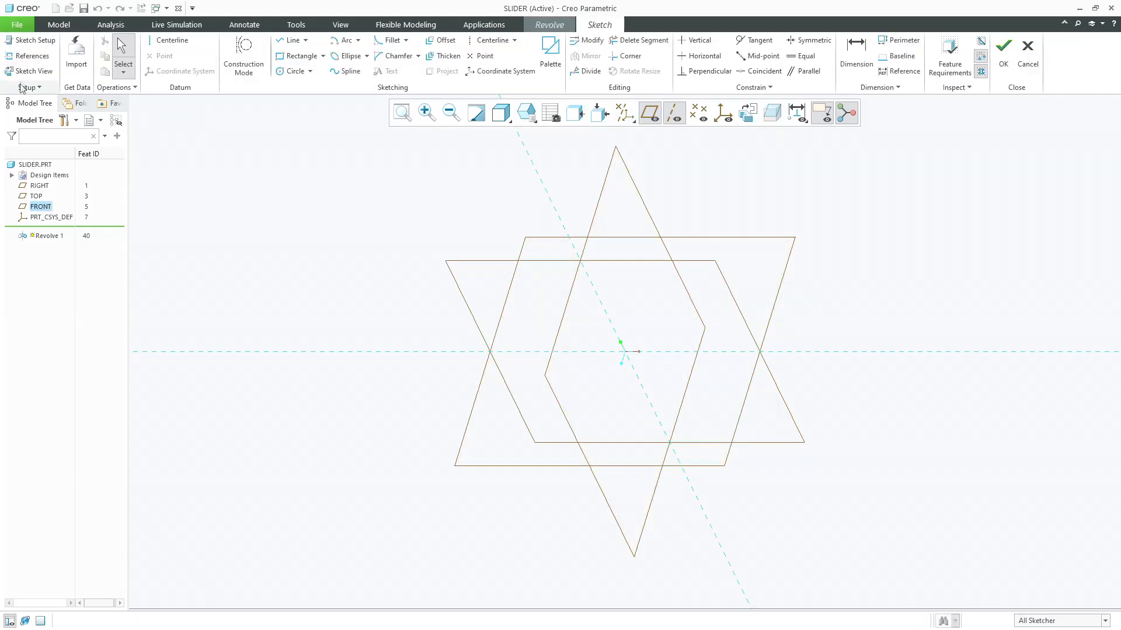
{"action": "left_click", "coordinate": [32, 71]}
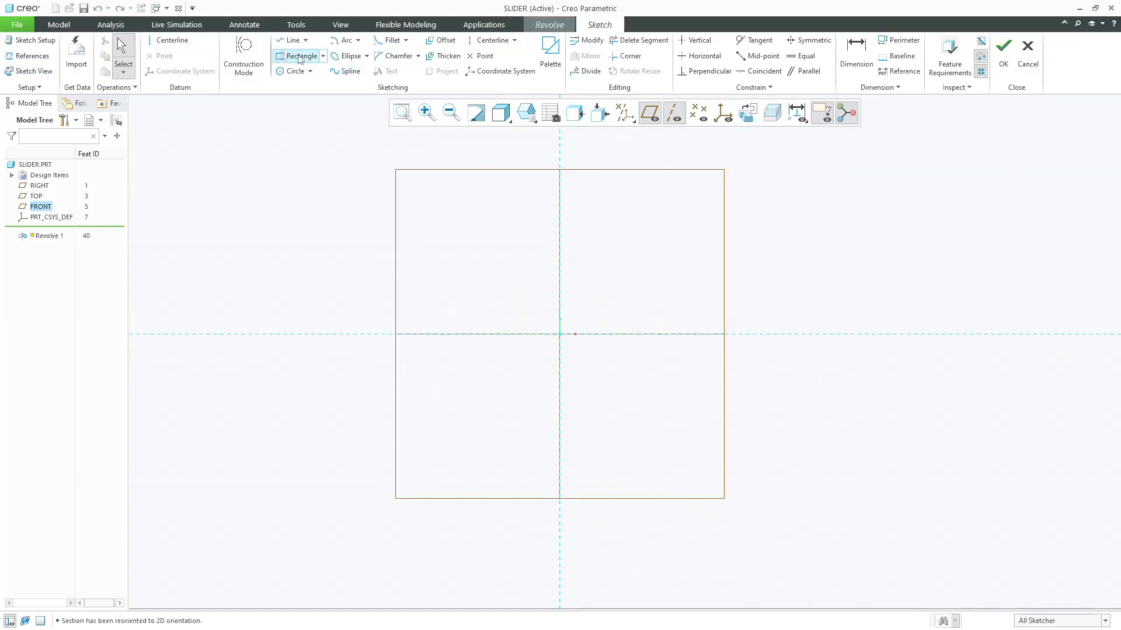
Draw a closed L-shaped profile about 203 wide and 203 tall between the vertical and horizontal references, with its top about 46 thick.
{"action": "left_click", "coordinate": [280, 43]}
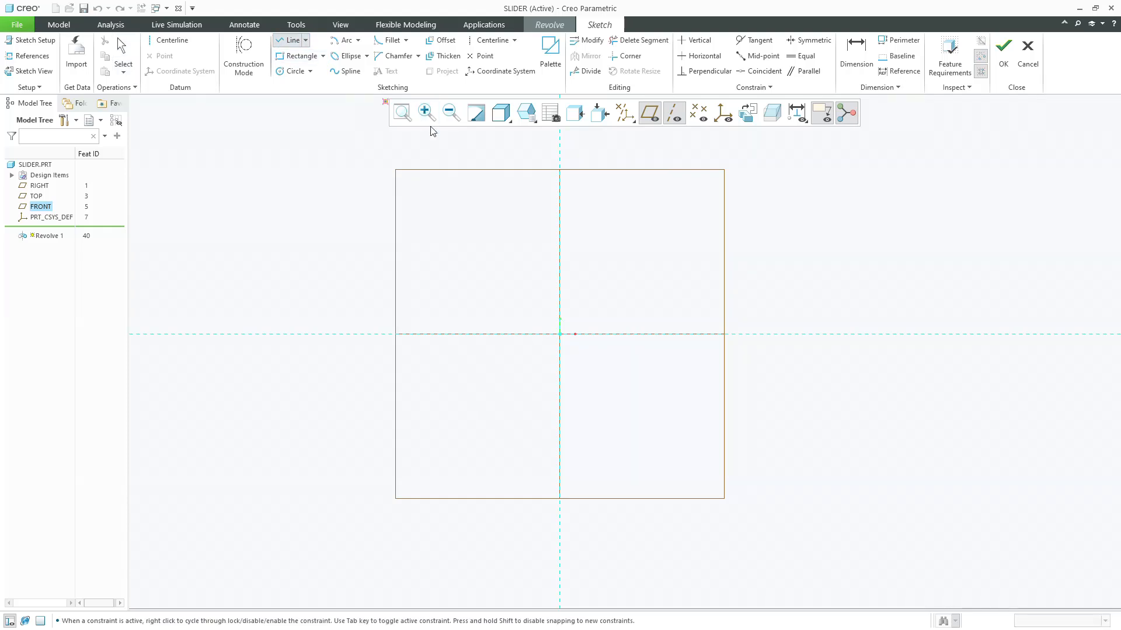
{"action": "left_click", "coordinate": [560, 203]}
{"action": "left_click", "coordinate": [691, 203]}
{"action": "left_click", "coordinate": [691, 334]}
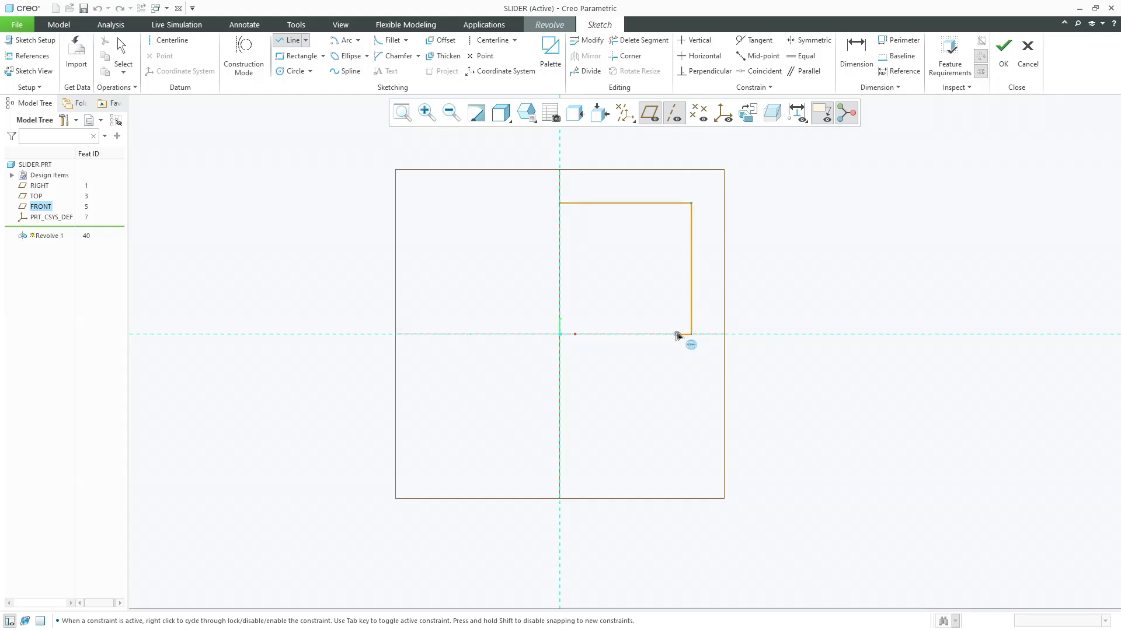
{"action": "left_click", "coordinate": [654, 334]}
{"action": "left_click", "coordinate": [655, 233]}
{"action": "left_click", "coordinate": [560, 232]}
{"action": "left_click", "coordinate": [560, 203]}
{"action": "middle_click", "coordinate": [529, 201]}
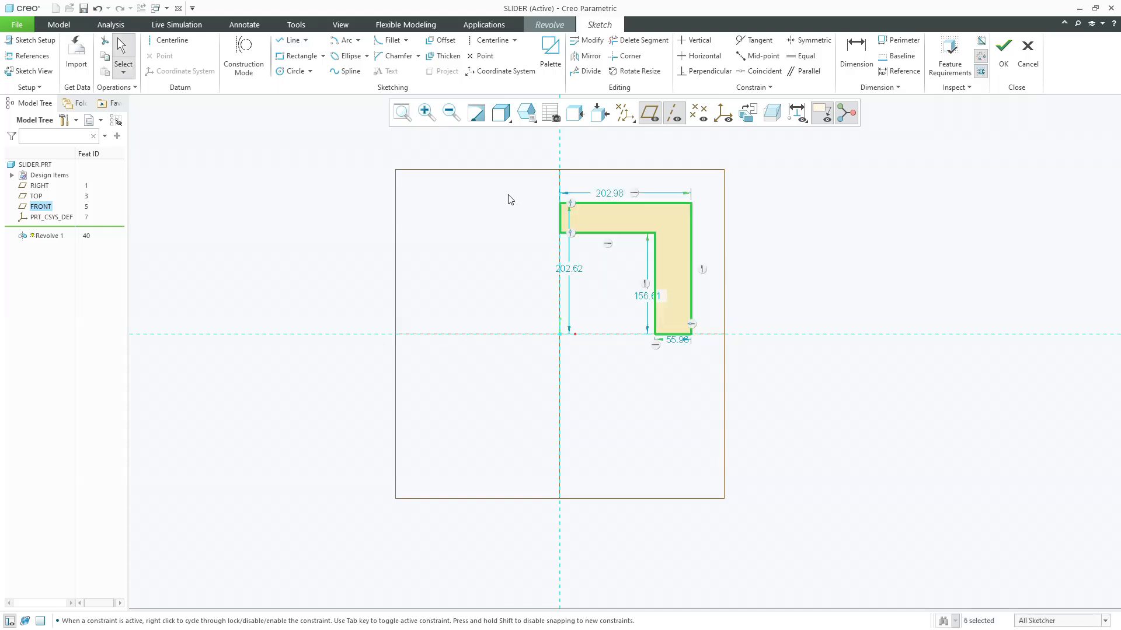
Add a vertical geometry centerline as the revolve axis and a horizontal construction centerline, both along the sketch references.
{"action": "left_click", "coordinate": [170, 40]}
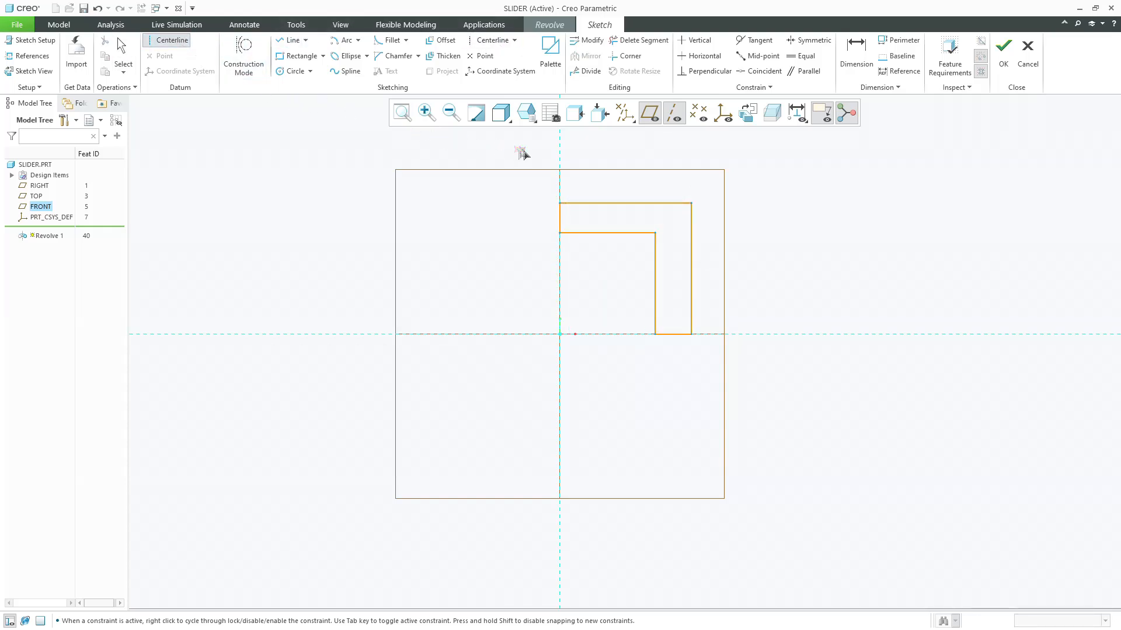
{"action": "left_click", "coordinate": [558, 185]}
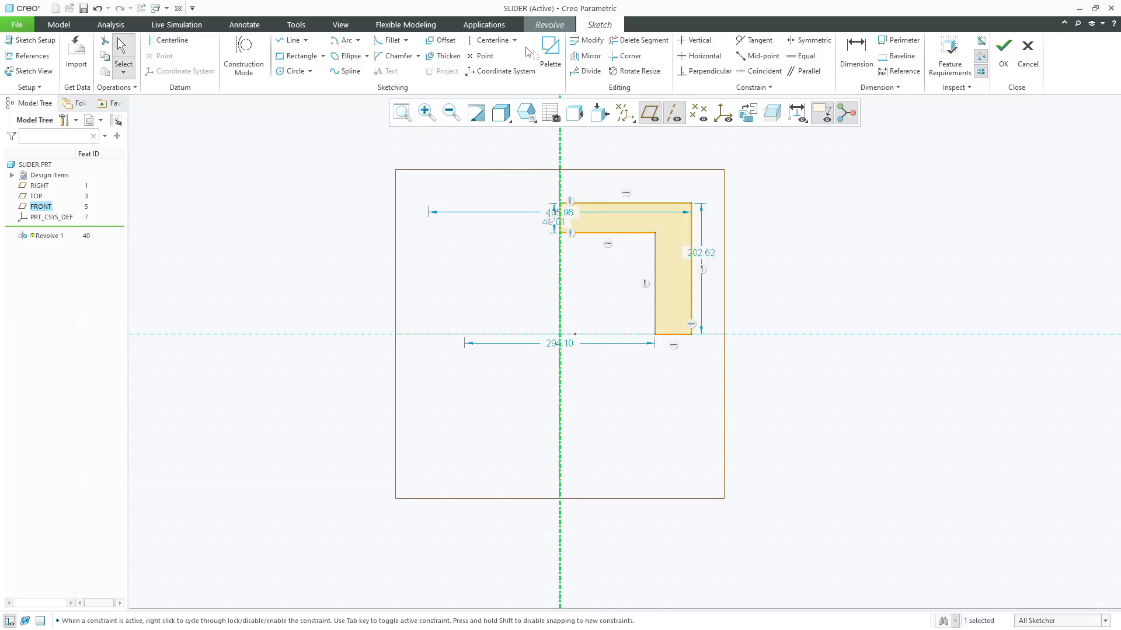
{"action": "left_click", "coordinate": [492, 40]}
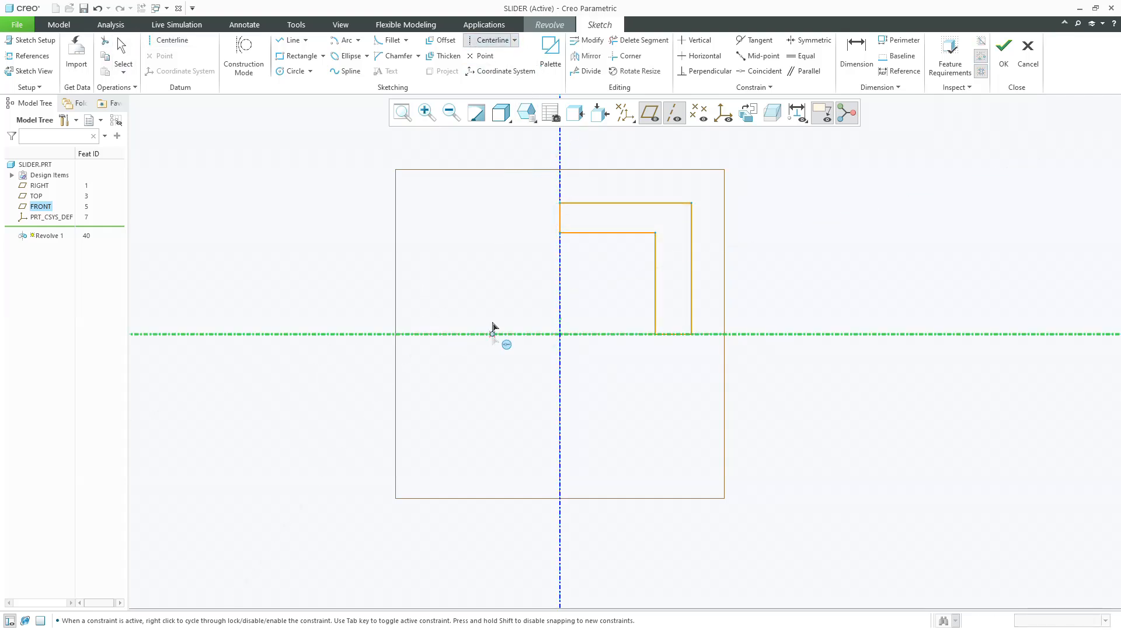
{"action": "left_click", "coordinate": [492, 331]}
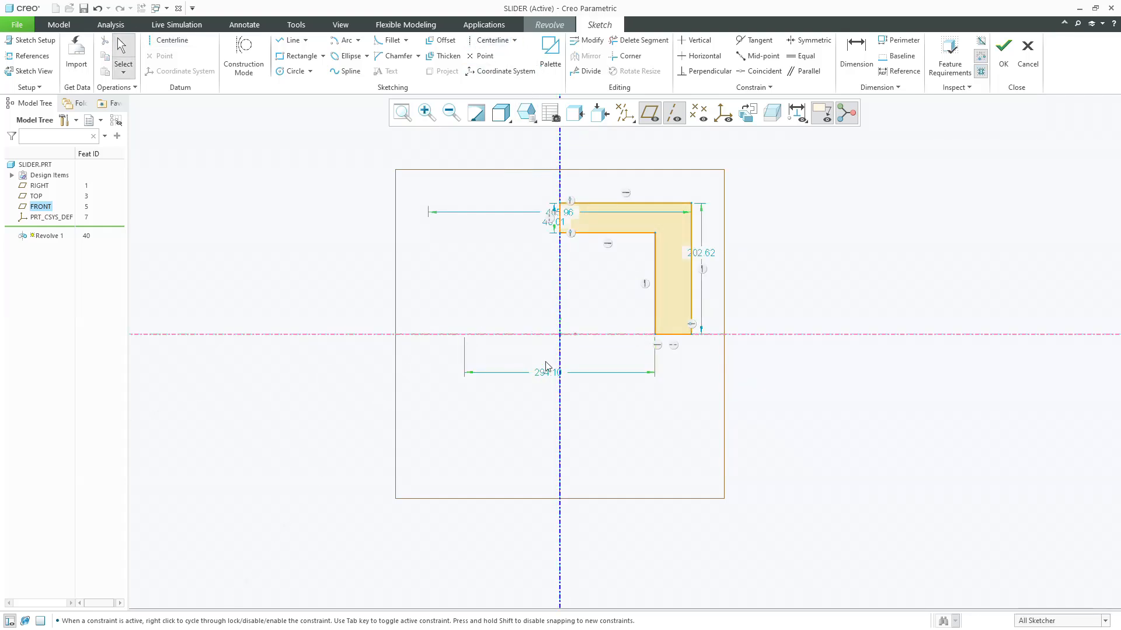
Move the outer diameter, height and top thickness dimensions clear of the profile.
{"action": "left_click_drag", "start_coordinate": [550, 212], "coordinate": [562, 160]}
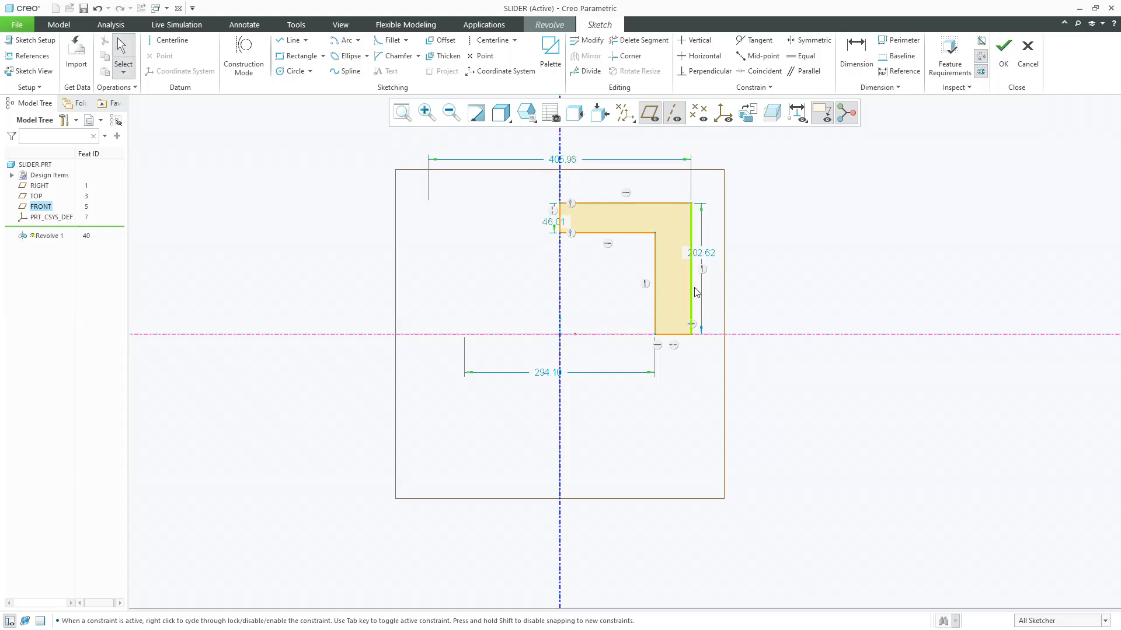
{"action": "left_click_drag", "start_coordinate": [708, 257], "coordinate": [782, 253]}
{"action": "left_click_drag", "start_coordinate": [545, 226], "coordinate": [491, 185]}
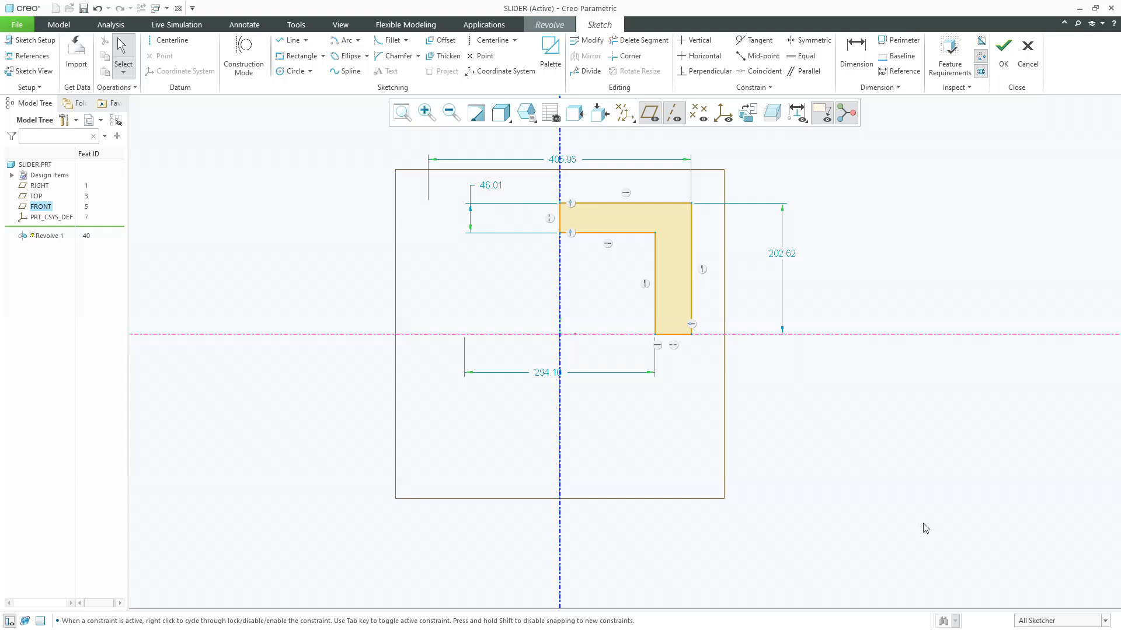
Select all sketch dimensions for modification and set the inner diameter to 50 and the outer diameter to 60.
{"action": "mouse_move", "coordinate": [407, 158]}
{"action": "left_mouse_down"}
{"action": "mouse_move", "coordinate": [885, 387]}
{"action": "mouse_move", "coordinate": [941, 438]}
{"action": "left_mouse_up"}
{"action": "left_click", "coordinate": [588, 40]}
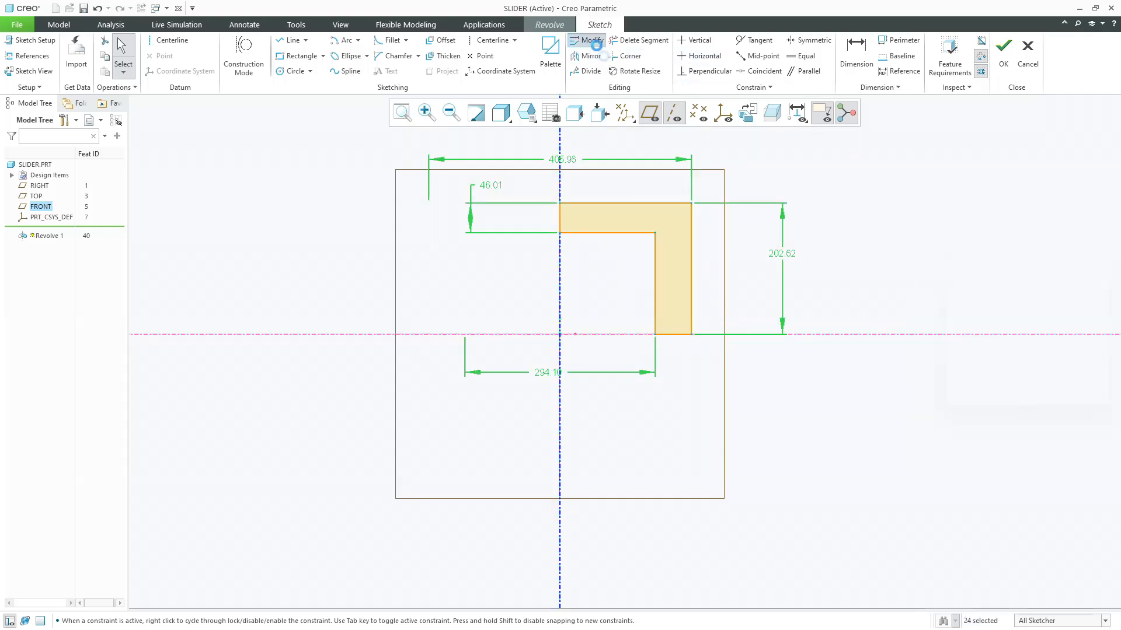
{"action": "left_click", "coordinate": [1027, 313]}
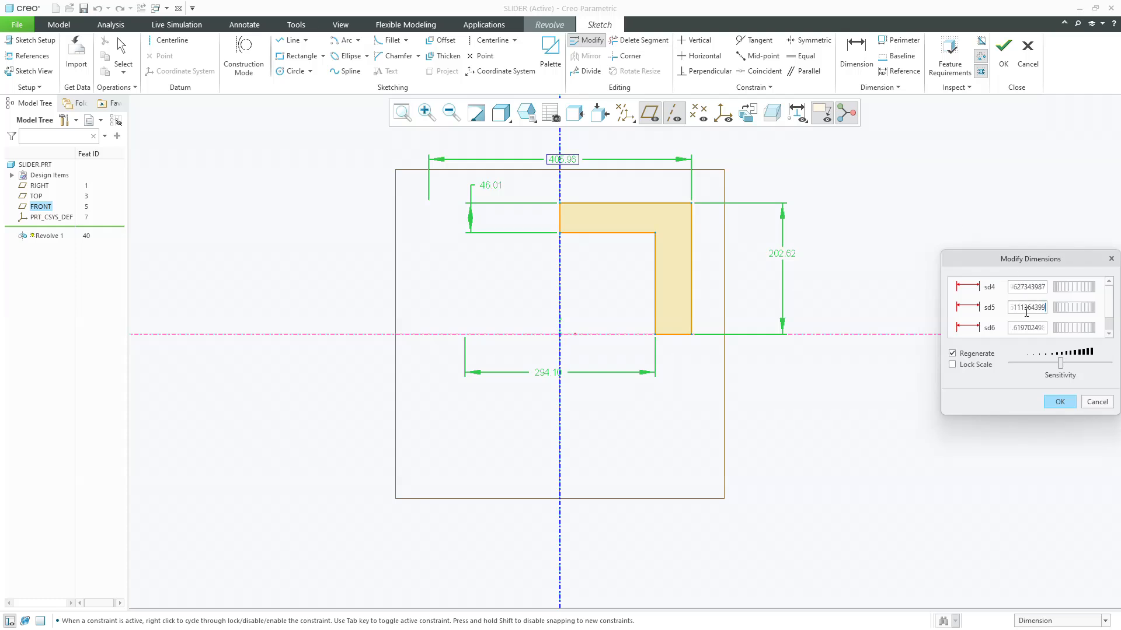
{"action": "left_click", "coordinate": [1024, 290]}
{"action": "double_click", "coordinate": [1023, 290]}
{"action": "type", "text": "50"}
{"action": "key", "text": "Tab"}
{"action": "type", "text": "6"}
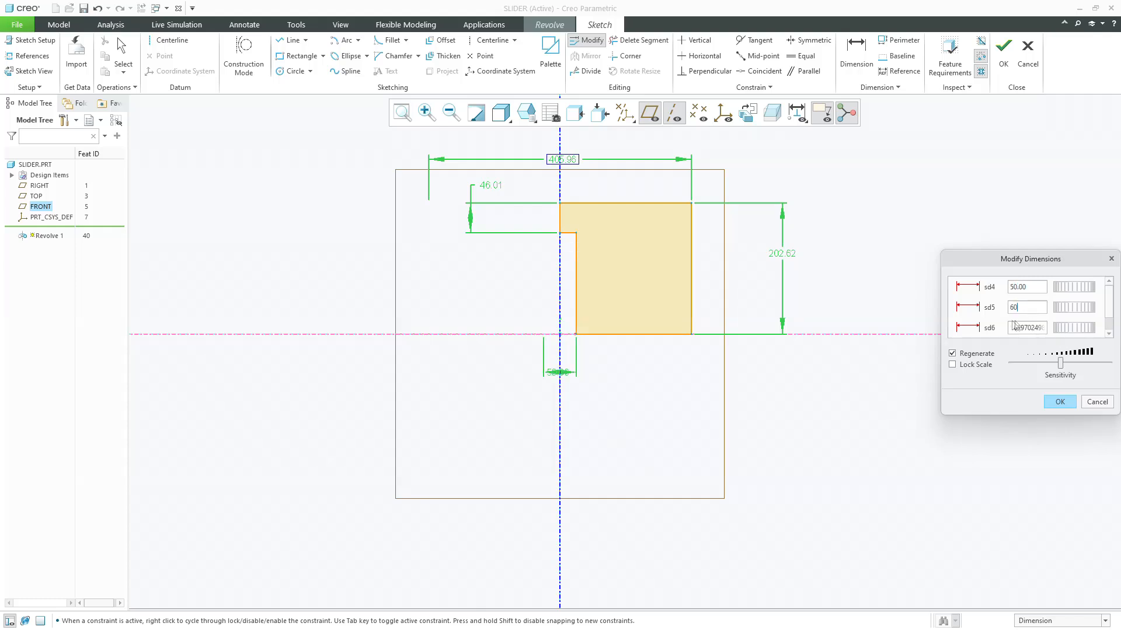
{"action": "type", "text": "0"}
Set the profile height to 60 and the top thickness to 10, and accept the modified dimensions.
{"action": "key", "text": "Tab"}
{"action": "type", "text": "60"}
{"action": "left_click", "coordinate": [1109, 334]}
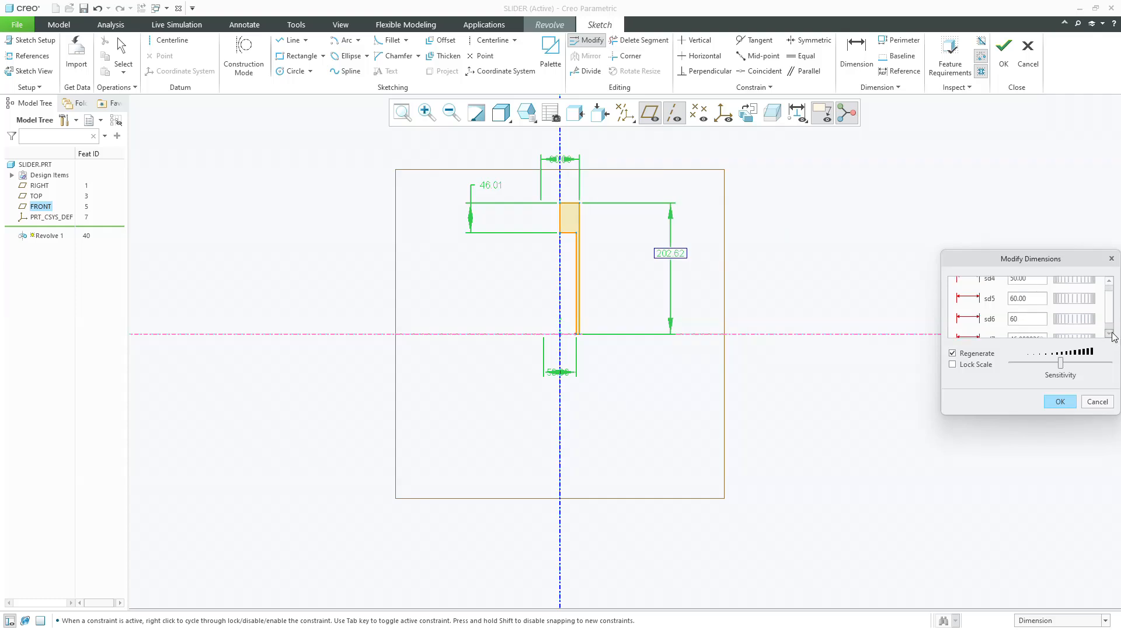
{"action": "key", "text": "Tab"}
{"action": "type", "text": "10"}
{"action": "key", "text": "Return"}
{"action": "left_click", "coordinate": [1060, 402]}
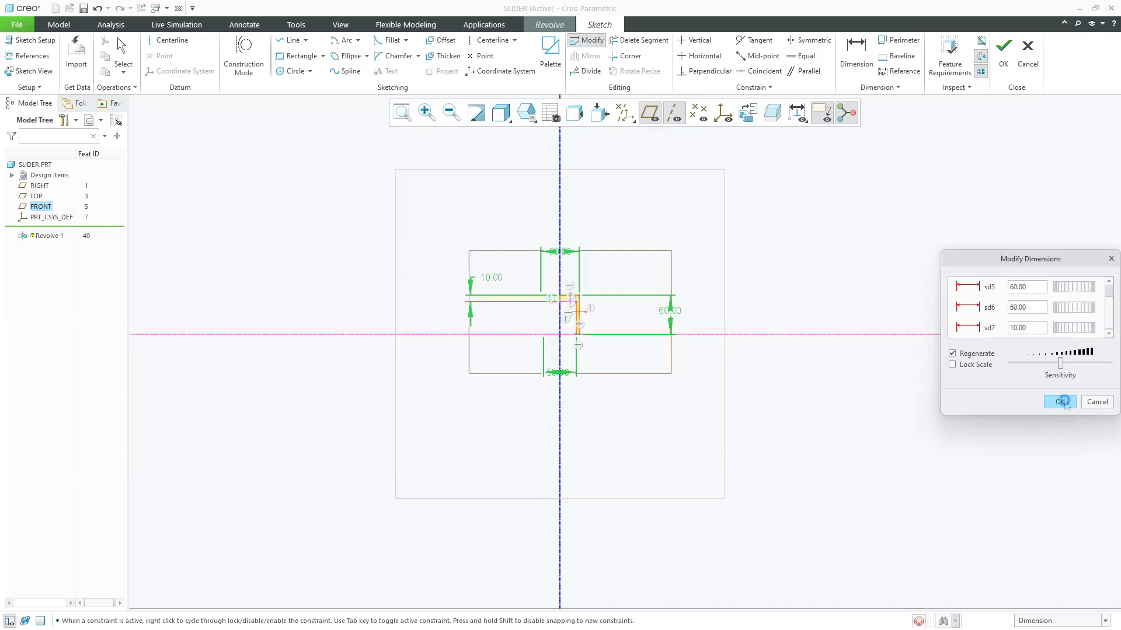
Draw a small square groove outline into the outer wall just below the top corner, reaching in to about 53.5 diameter.
{"action": "scroll", "coordinate": [627, 296], "scroll_direction": "up", "scroll_amount": 8}
{"action": "scroll", "coordinate": [504, 332], "scroll_direction": "down", "scroll_amount": 8}
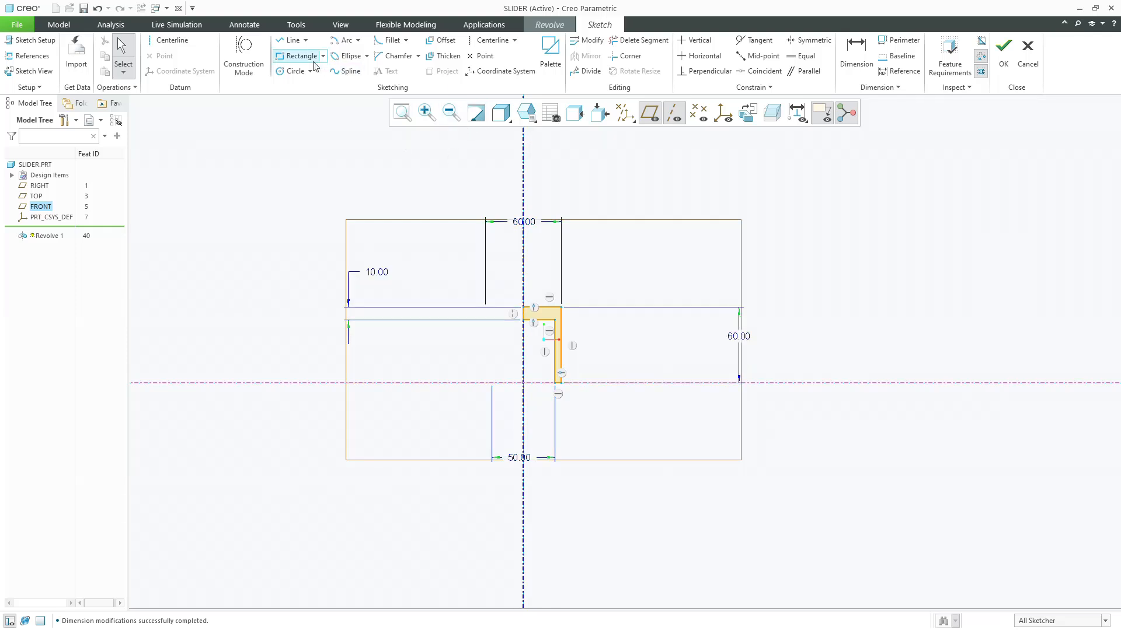
{"action": "left_click", "coordinate": [295, 42]}
{"action": "scroll", "coordinate": [547, 321], "scroll_direction": "up", "scroll_amount": 8}
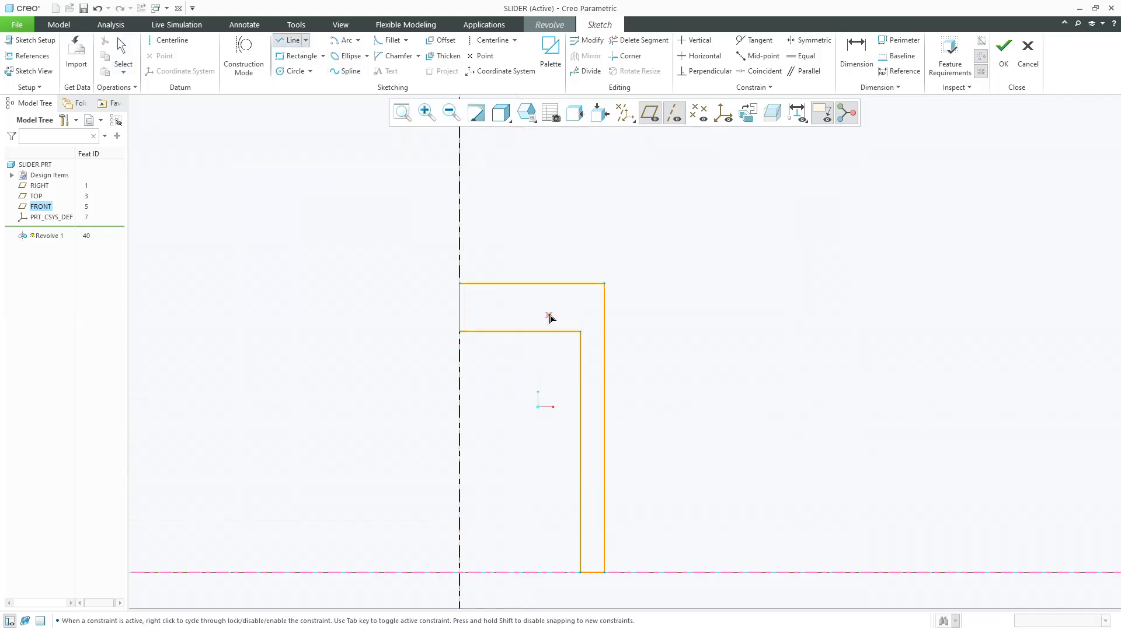
{"action": "left_click", "coordinate": [605, 290]}
{"action": "left_click", "coordinate": [574, 290]}
{"action": "left_click", "coordinate": [575, 320]}
{"action": "scroll", "coordinate": [626, 318], "scroll_direction": "up", "scroll_amount": 1}
{"action": "left_click", "coordinate": [600, 321]}
{"action": "middle_click", "coordinate": [600, 321]}
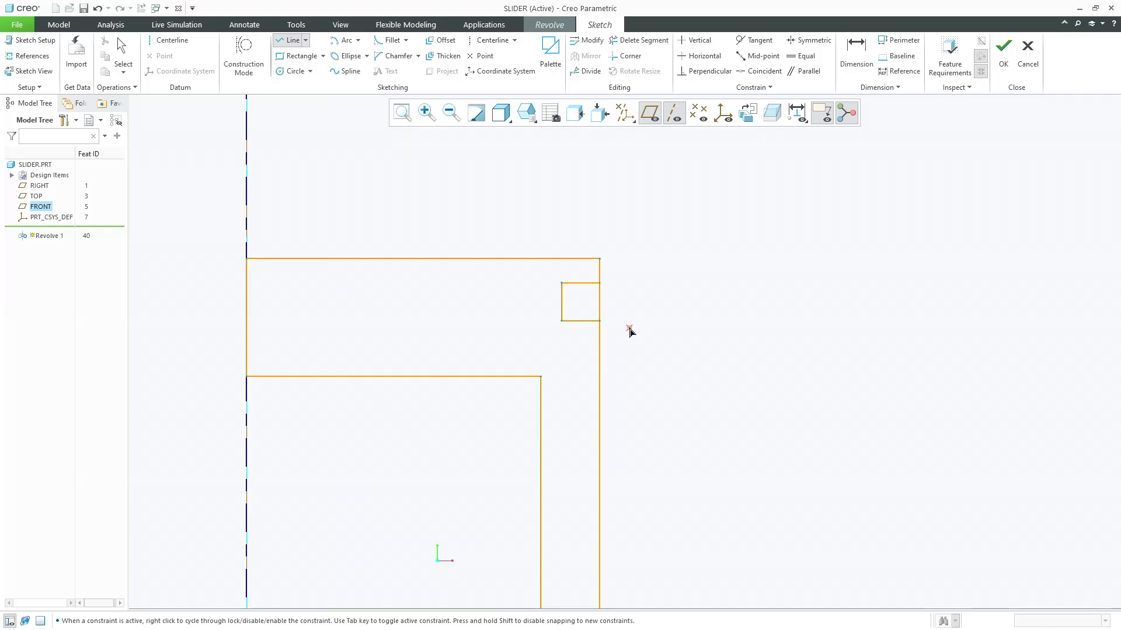
{"action": "middle_click", "coordinate": [631, 332]}
Set the groove's distance from the top edge to 1.5.
{"action": "double_click", "coordinate": [617, 274]}
{"action": "type", "text": "1.5"}
{"action": "key", "text": "Return"}
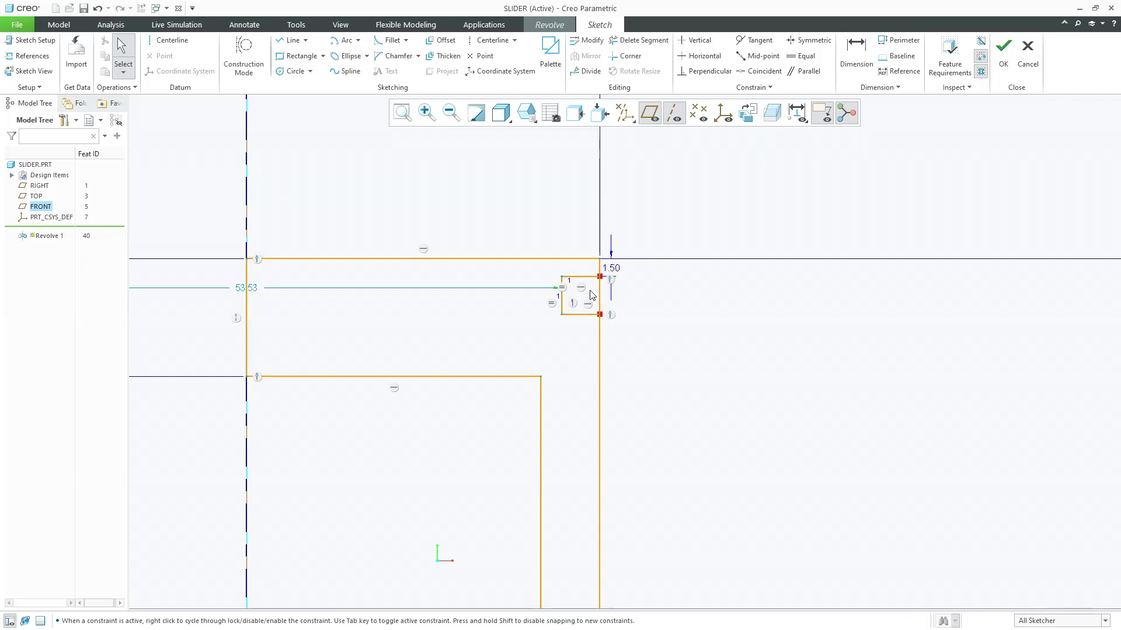
{"action": "scroll", "coordinate": [586, 289], "scroll_direction": "up", "scroll_amount": 1}
{"action": "left_click", "coordinate": [801, 56]}
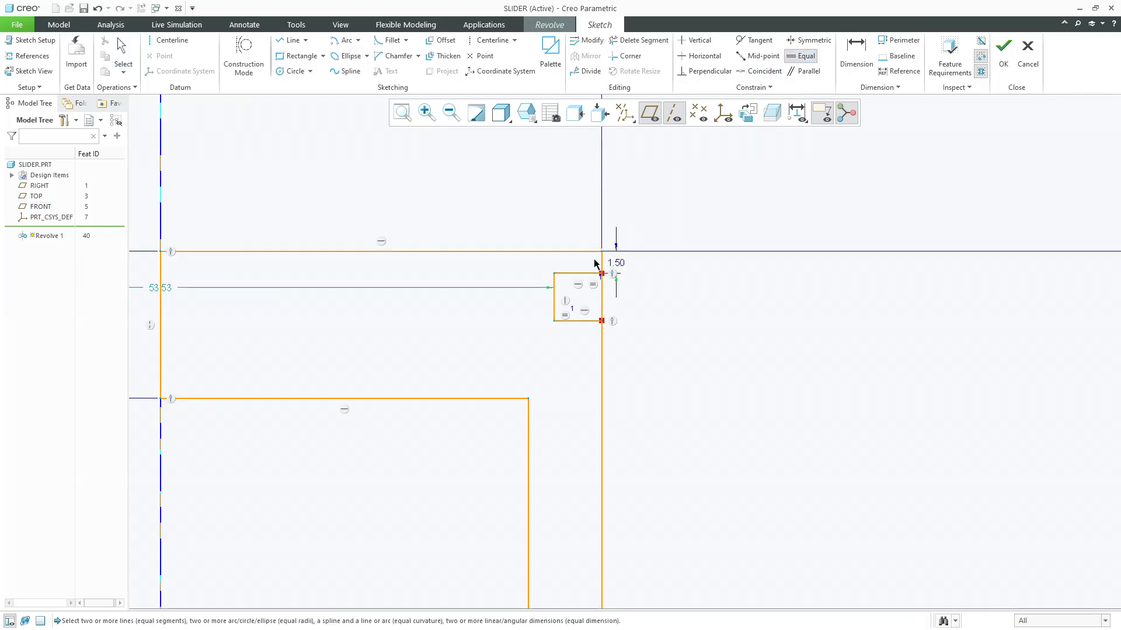
{"action": "left_click", "coordinate": [577, 274]}
{"action": "middle_click", "coordinate": [567, 265]}
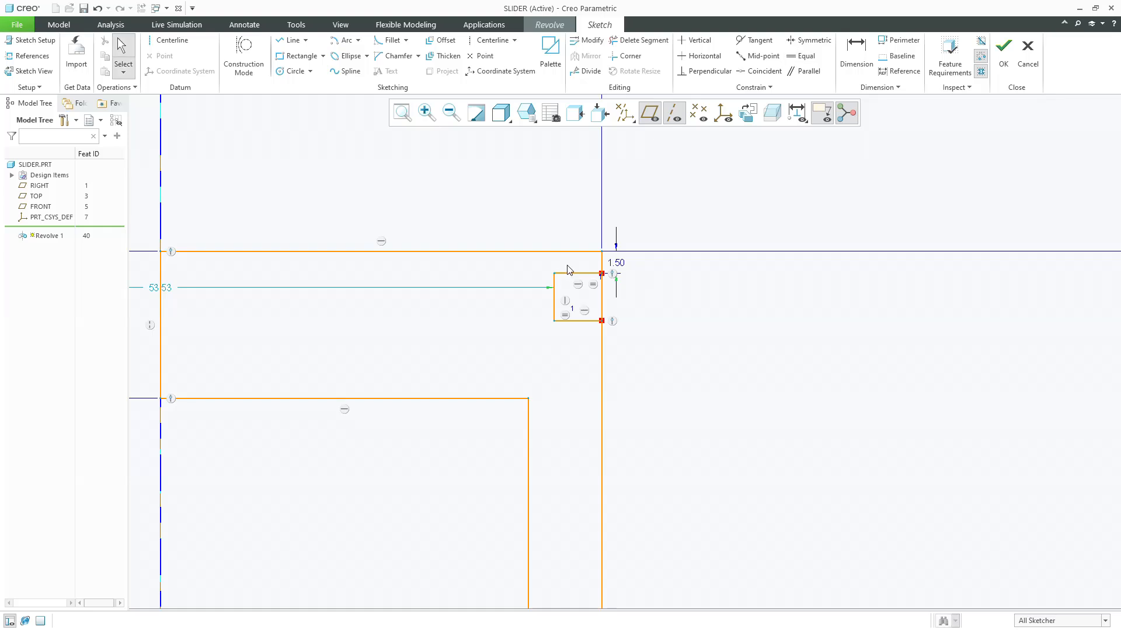
Dimension the groove's upper line and set its length to 1.5.
{"action": "key", "text": "d"}
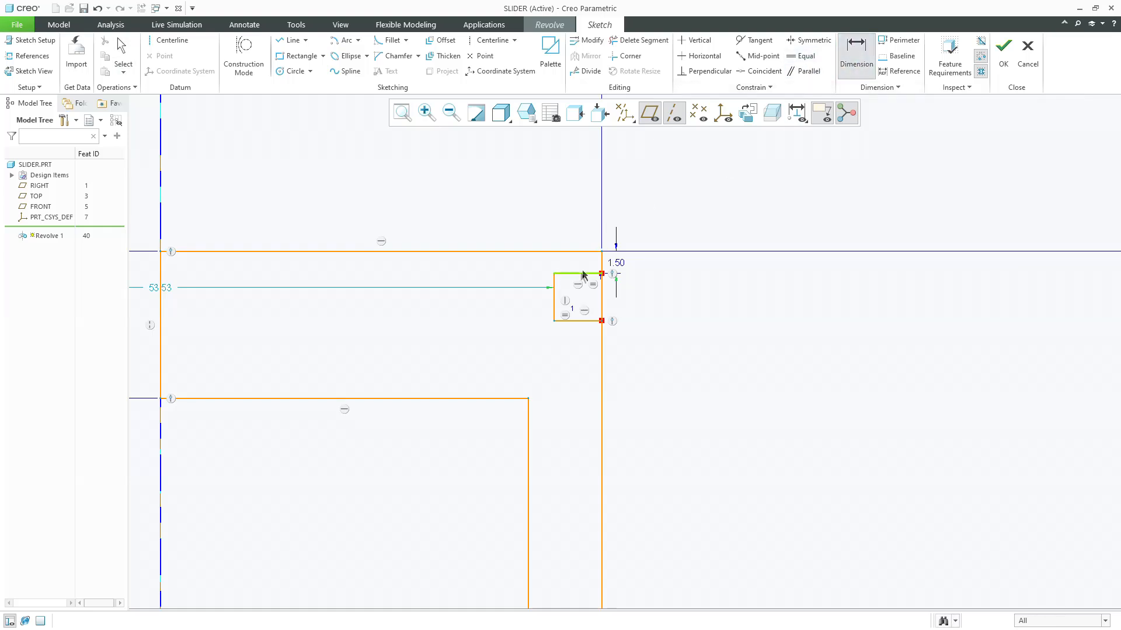
{"action": "middle_click", "coordinate": [643, 319]}
{"action": "type", "text": "1.5"}
{"action": "key", "text": "Return"}
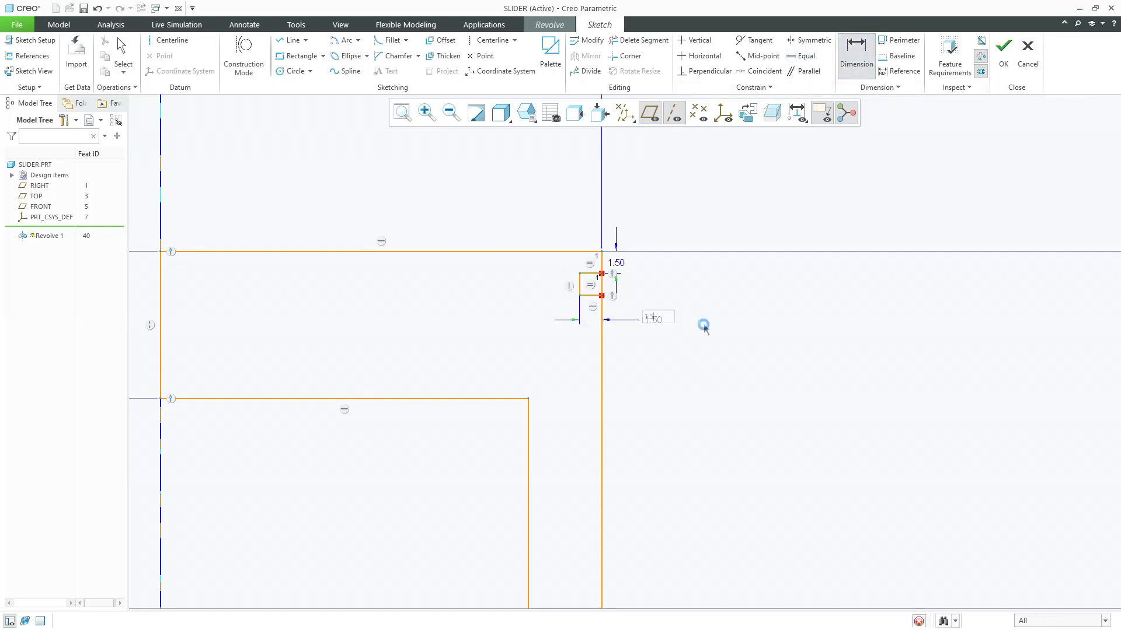
Draw a second groove outline in the outer wall about 0.94 below the first, about 1.35 high, and constrain its lower line horizontal.
{"action": "middle_click", "coordinate": [636, 296]}
{"action": "left_click", "coordinate": [278, 42]}
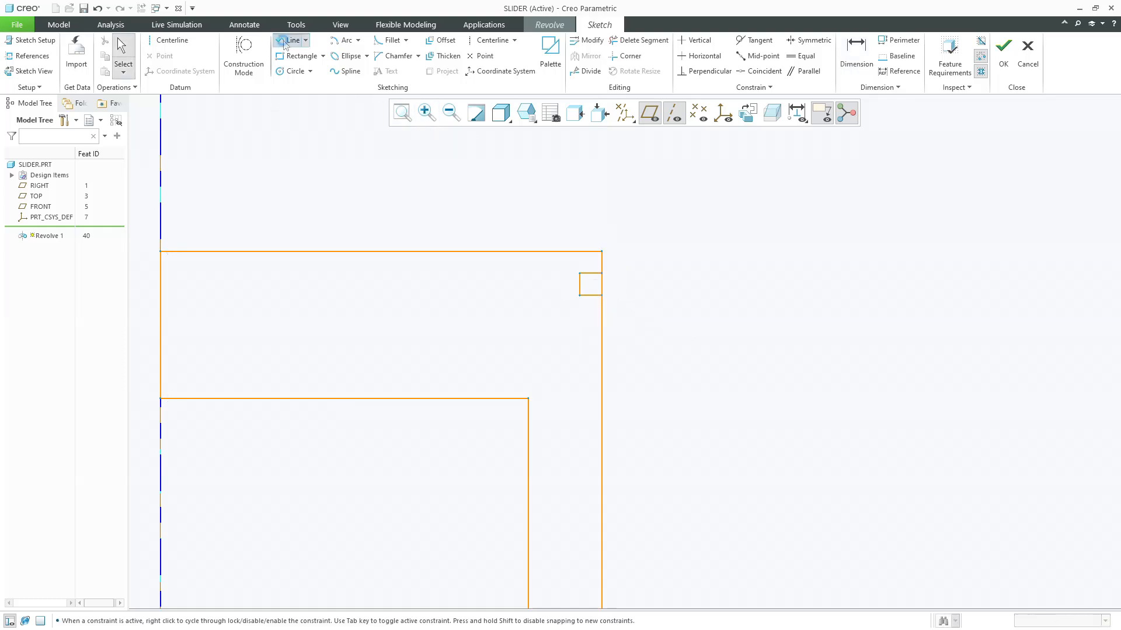
{"action": "scroll", "coordinate": [555, 321], "scroll_direction": "down", "scroll_amount": 3}
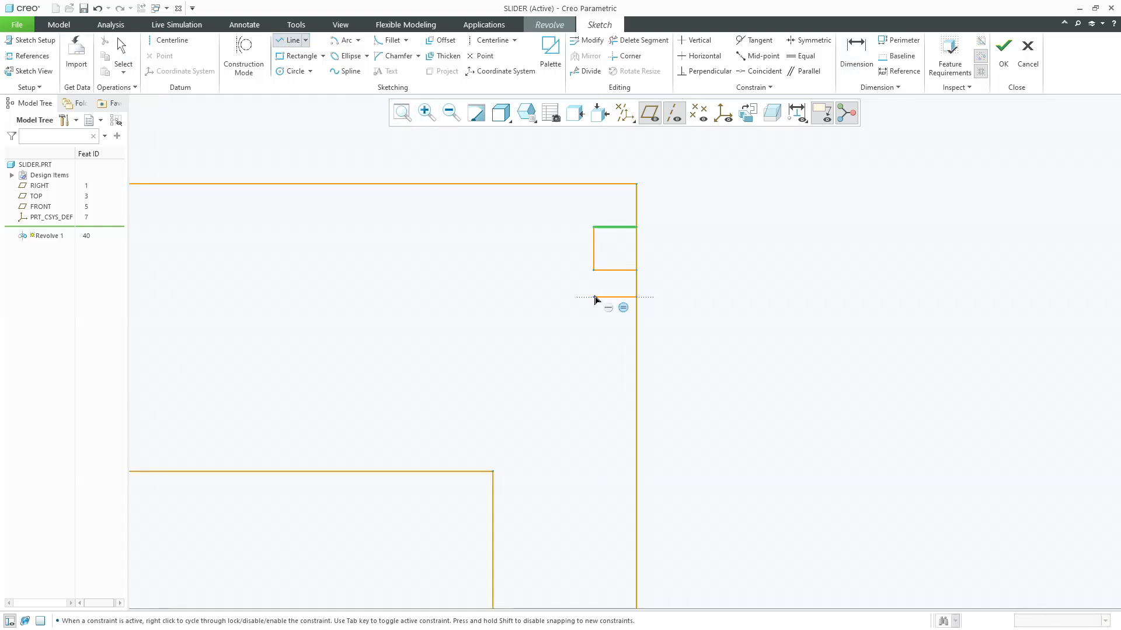
{"action": "left_click", "coordinate": [593, 296]}
{"action": "left_click", "coordinate": [593, 333]}
{"action": "left_click", "coordinate": [636, 339]}
{"action": "middle_click", "coordinate": [642, 338]}
{"action": "middle_click", "coordinate": [642, 338]}
{"action": "left_click", "coordinate": [702, 56]}
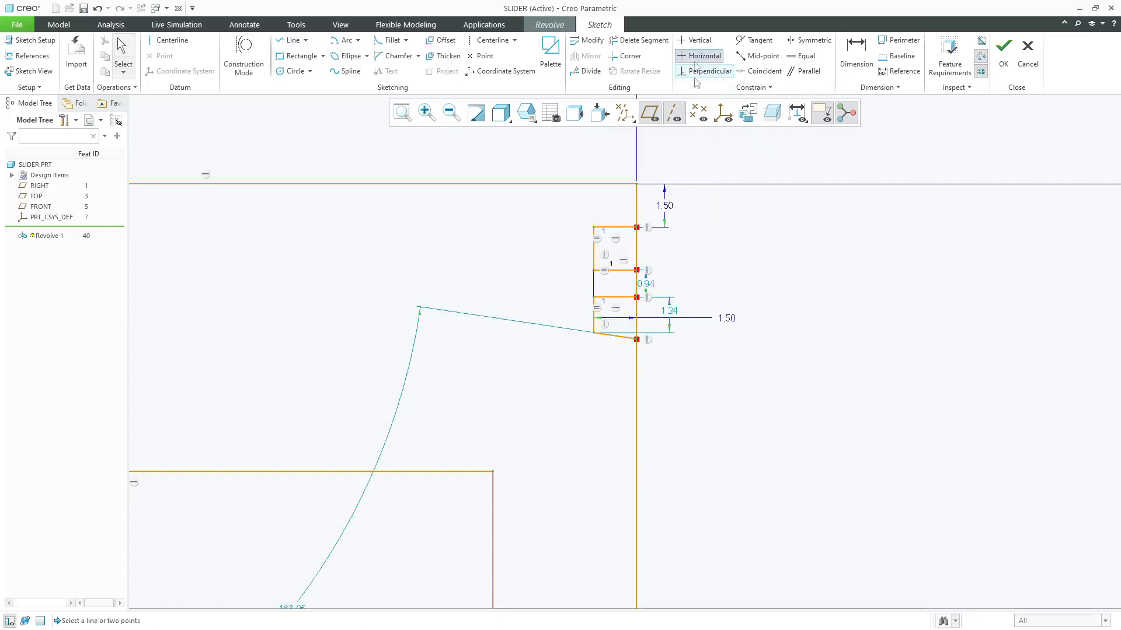
{"action": "left_click", "coordinate": [621, 340]}
Draw a third groove outline of equal size in the outer wall, about 1.25 below the second groove.
{"action": "left_click", "coordinate": [292, 39]}
{"action": "left_click", "coordinate": [636, 372]}
{"action": "left_click", "coordinate": [594, 372]}
{"action": "left_click", "coordinate": [594, 410]}
{"action": "left_click", "coordinate": [637, 410]}
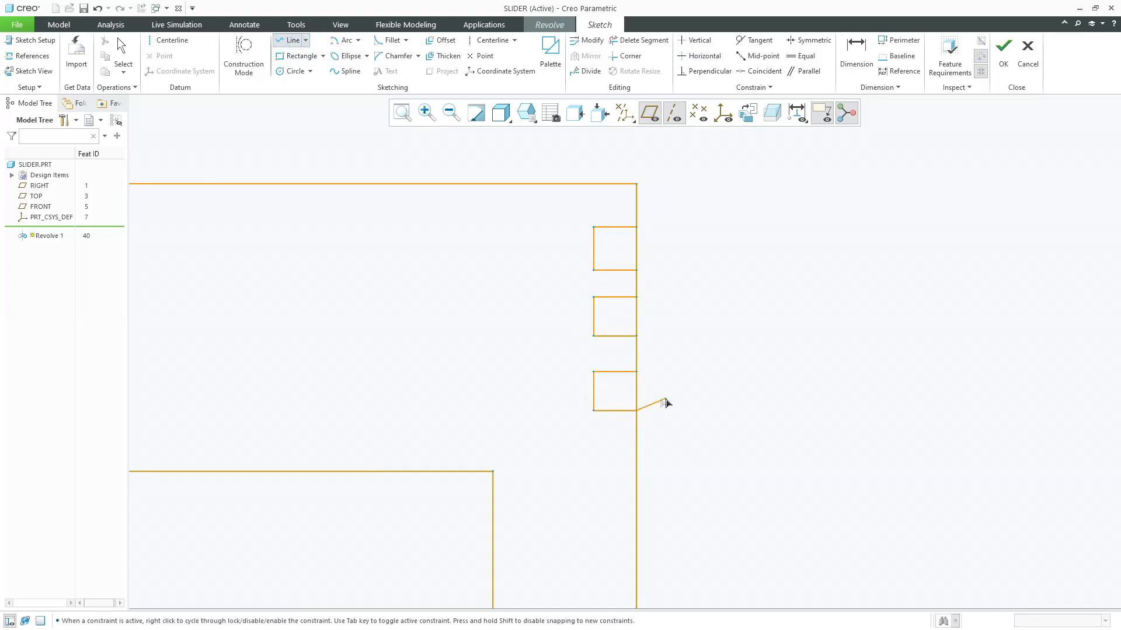
{"action": "middle_click", "coordinate": [677, 402]}
{"action": "middle_click", "coordinate": [677, 402]}
Set the second groove's height and the gaps above and below it to 1.5 each, and move the groove depth dimension above the profile.
{"action": "double_click", "coordinate": [645, 283]}
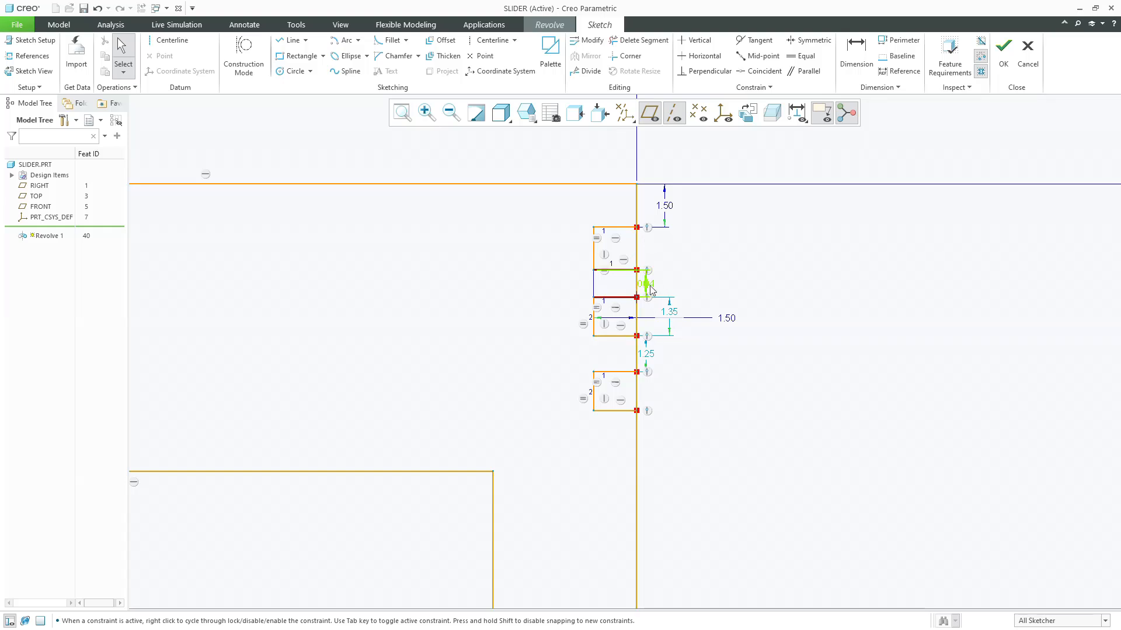
{"action": "type", "text": "1.5"}
{"action": "key", "text": "Return"}
{"action": "double_click", "coordinate": [673, 328]}
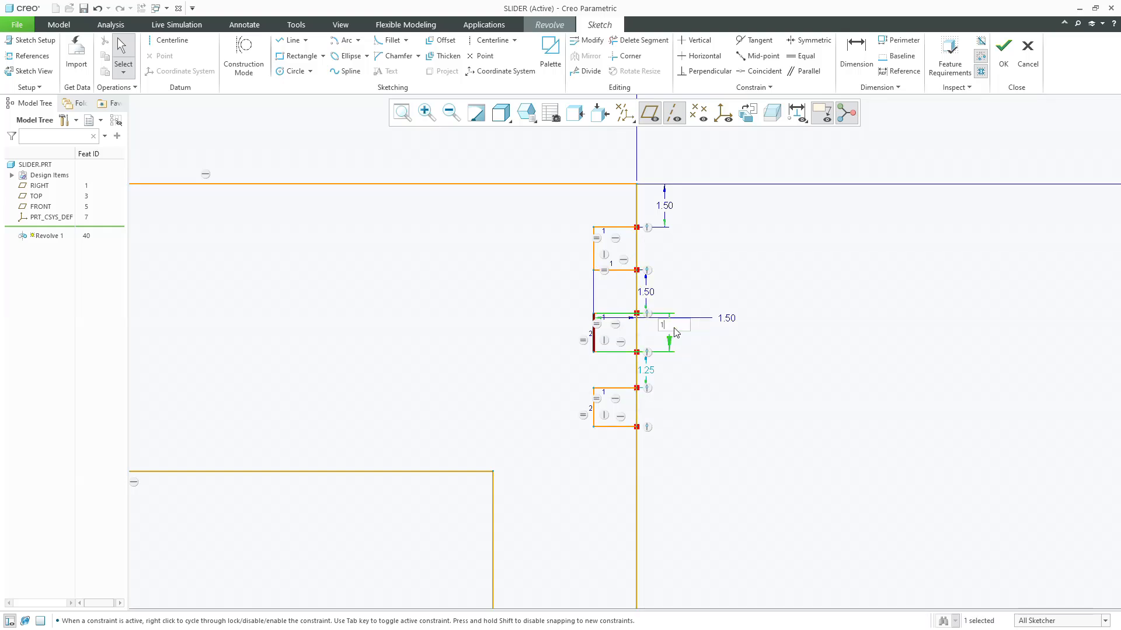
{"action": "type", "text": "1.5"}
{"action": "key", "text": "Return"}
{"action": "double_click", "coordinate": [651, 379]}
{"action": "type", "text": "1.5"}
{"action": "key", "text": "Return"}
{"action": "left_click_drag", "start_coordinate": [728, 324], "coordinate": [733, 165]}
Trim away the outer-wall segments that close the openings of the three grooves.
{"action": "left_click", "coordinate": [639, 40]}
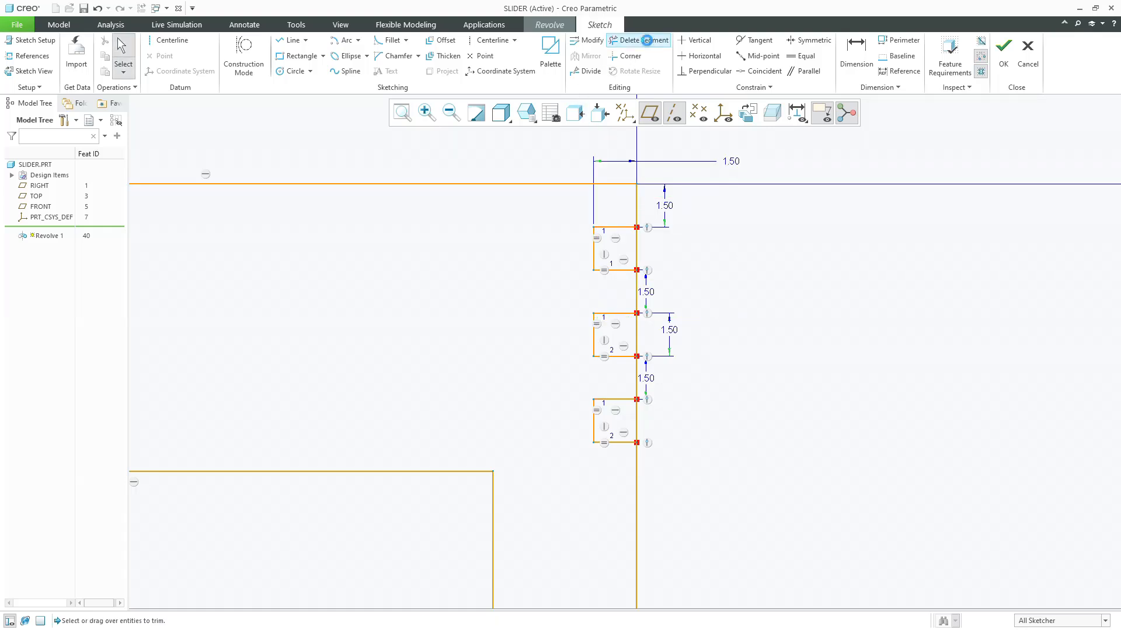
{"action": "left_click", "coordinate": [635, 251]}
{"action": "left_click", "coordinate": [636, 334]}
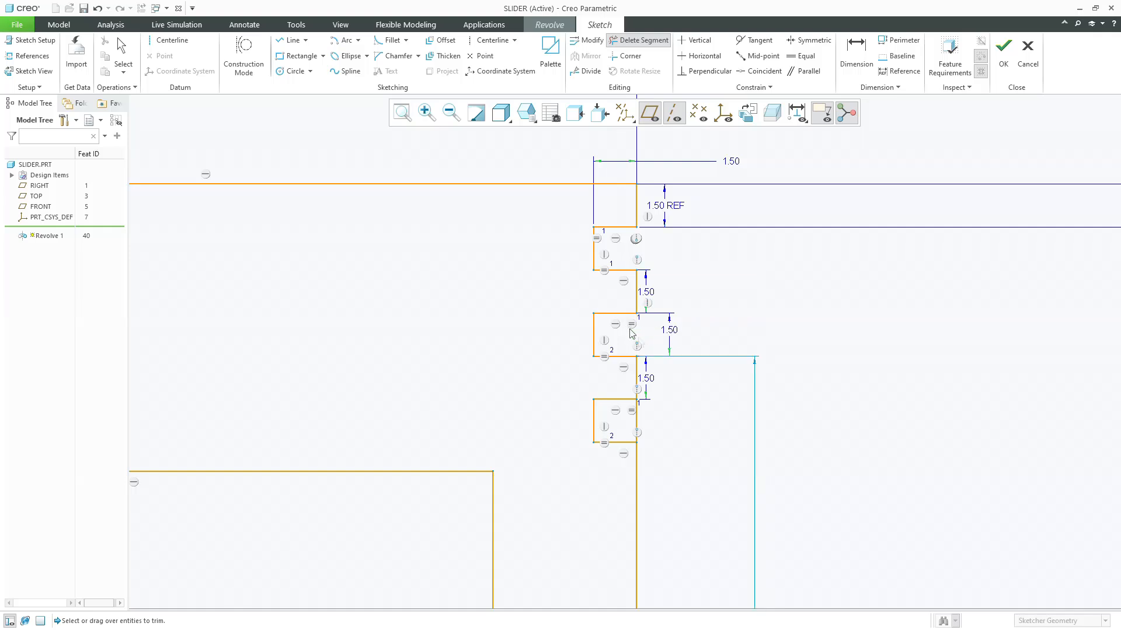
{"action": "left_click", "coordinate": [637, 421]}
{"action": "middle_click", "coordinate": [681, 397]}
Accept the grooved profile sketch and complete the revolve of the slider body.
{"action": "scroll", "coordinate": [733, 296], "scroll_direction": "up", "scroll_amount": 8}
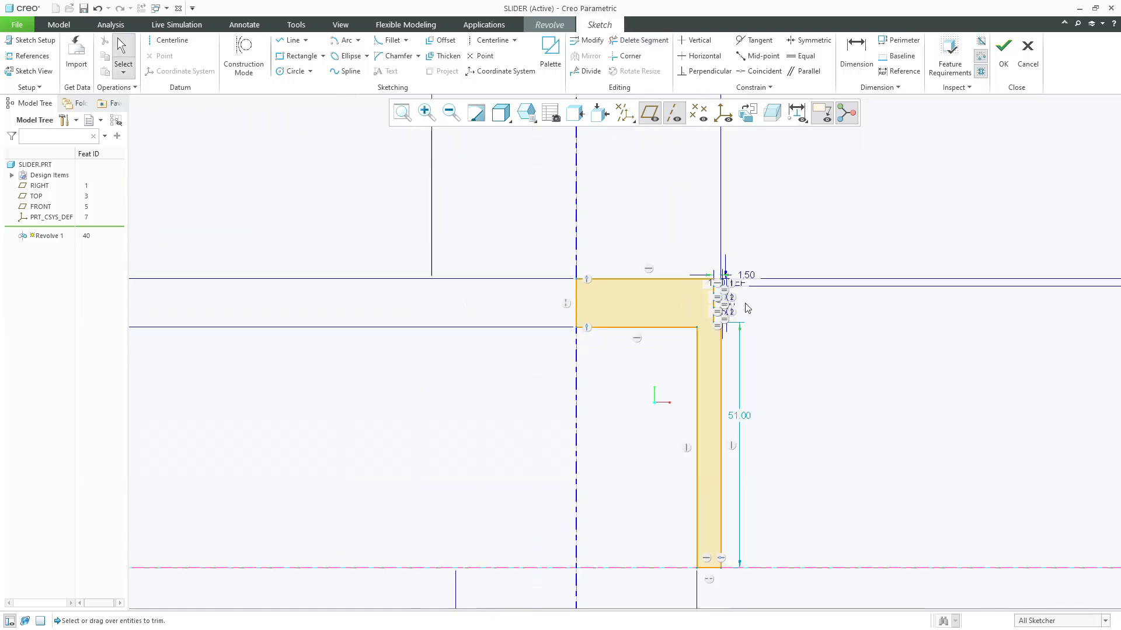
{"action": "scroll", "coordinate": [720, 399], "scroll_direction": "down", "scroll_amount": 2}
{"action": "scroll", "coordinate": [733, 283], "scroll_direction": "up", "scroll_amount": 3}
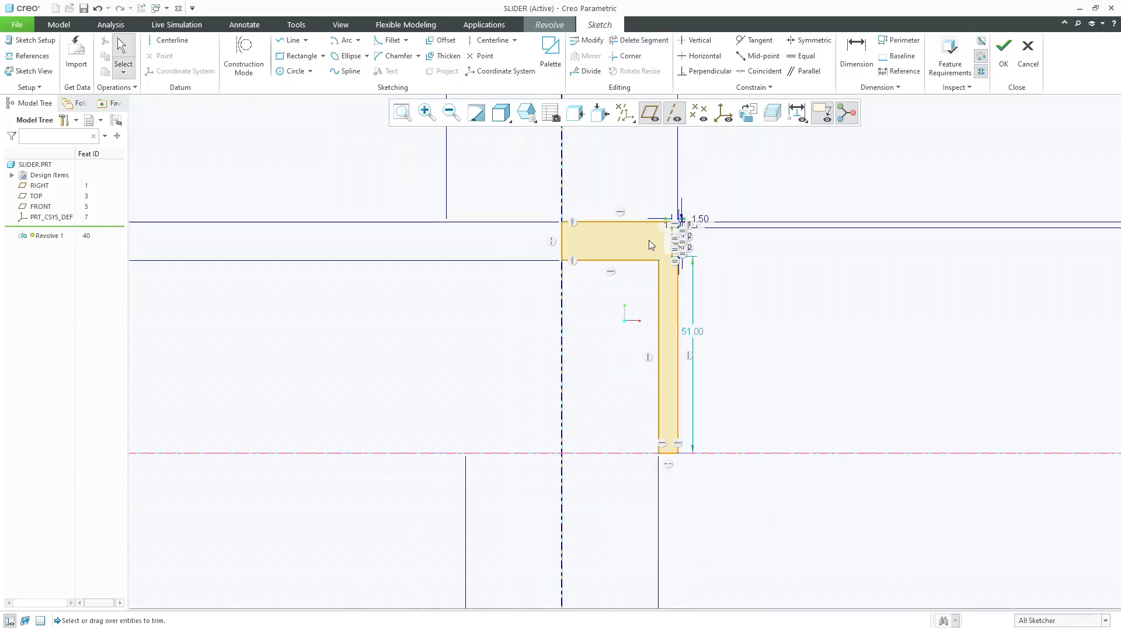
{"action": "left_click", "coordinate": [1003, 59]}
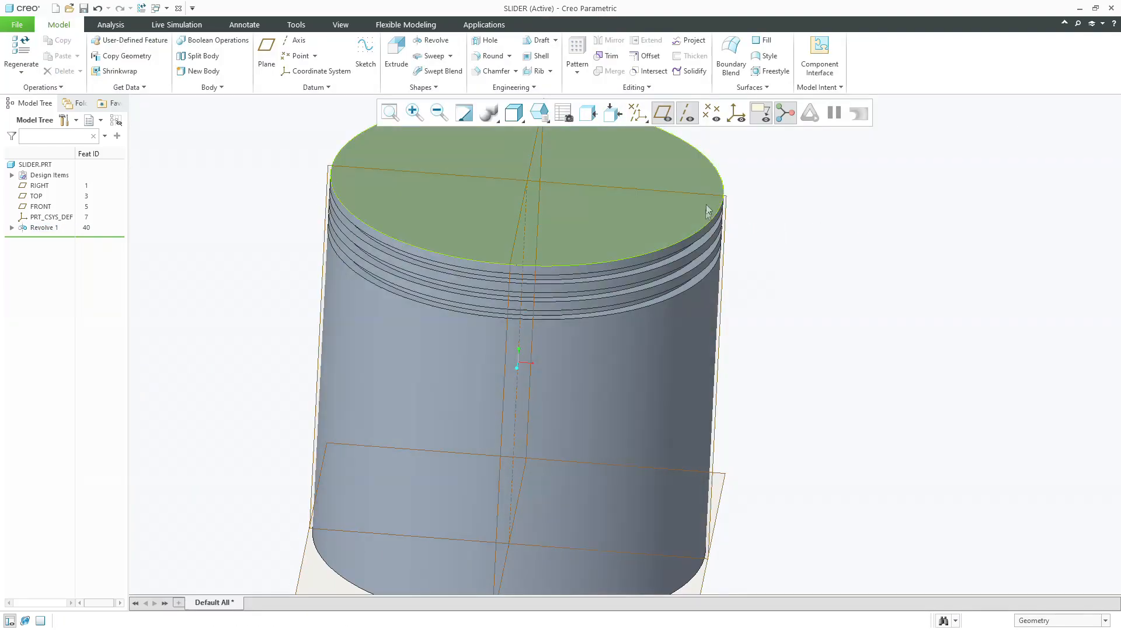
Display all datum features, including points and coordinate systems, on the slider.
{"action": "scroll", "coordinate": [712, 263], "scroll_direction": "up", "scroll_amount": 3}
{"action": "middle_click_drag", "start_coordinate": [636, 290], "coordinate": [632, 258]}
{"action": "scroll", "coordinate": [633, 258], "scroll_direction": "up", "scroll_amount": 1}
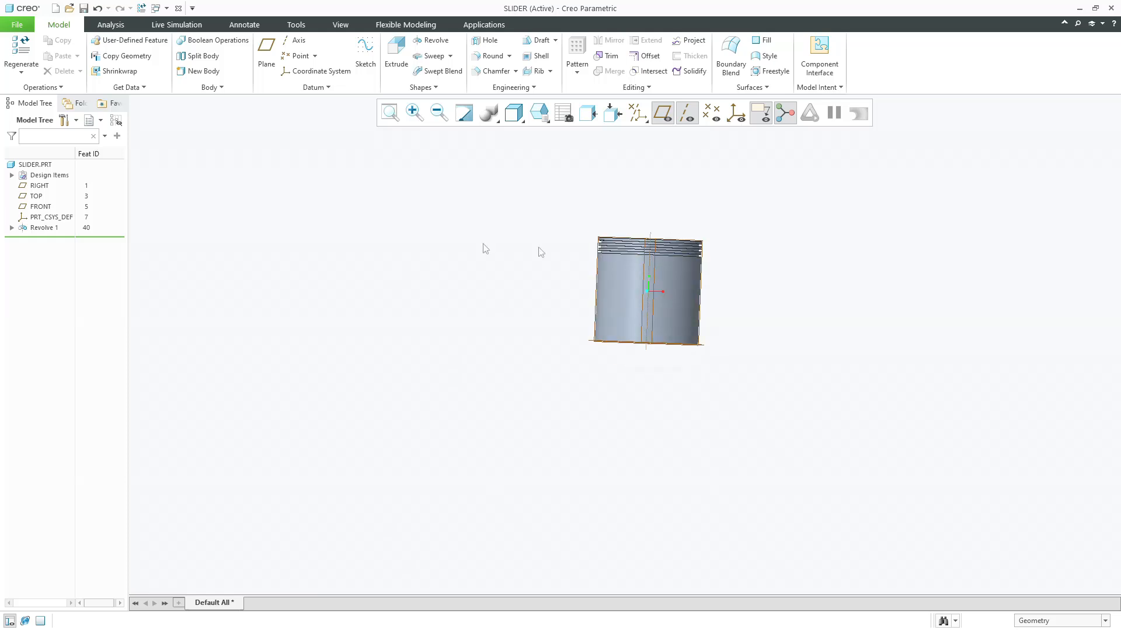
{"action": "left_click", "coordinate": [637, 116]}
{"action": "left_click", "coordinate": [633, 134]}
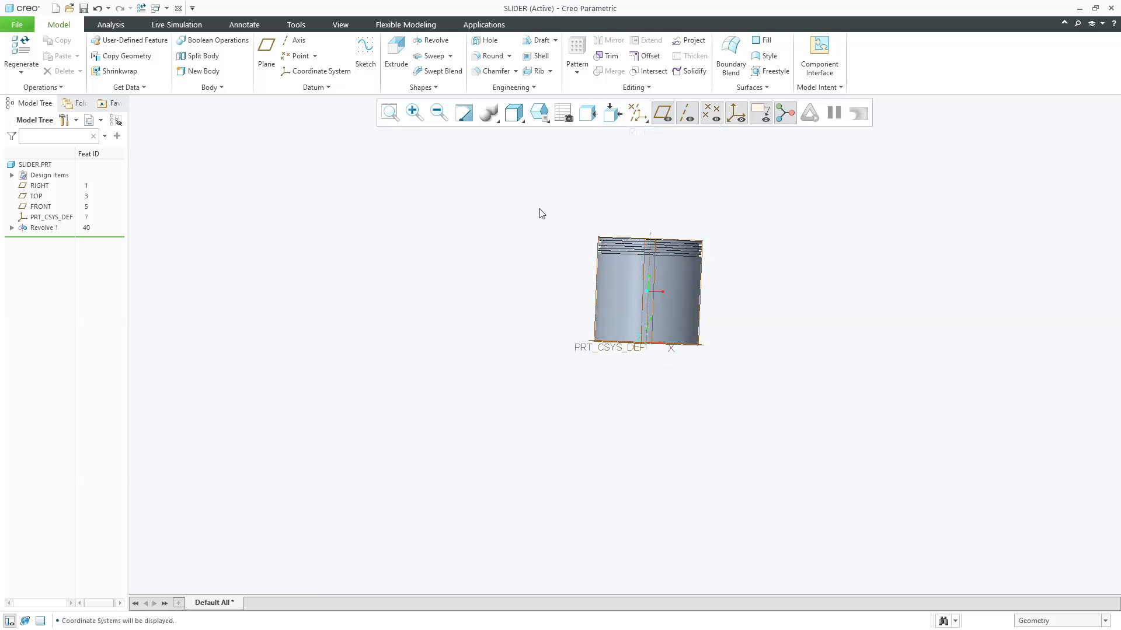
For an extrude, sketch a 10 diameter circle on the FRONT plane, centred on the vertical reference and 25 above the base.
{"action": "left_click", "coordinate": [396, 52]}
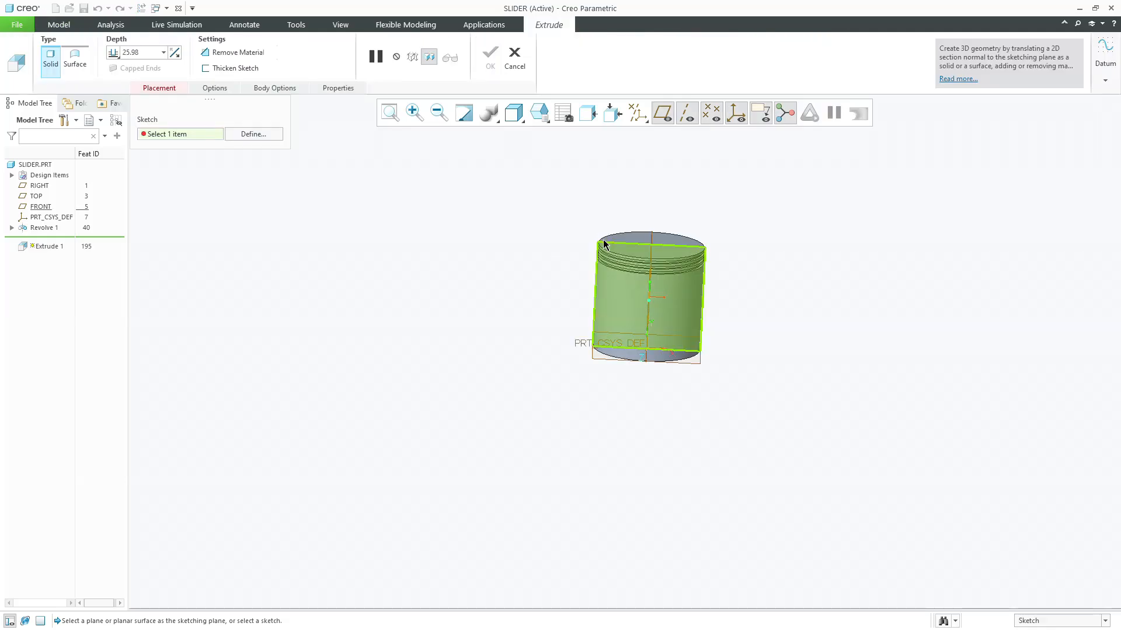
{"action": "left_click", "coordinate": [603, 240]}
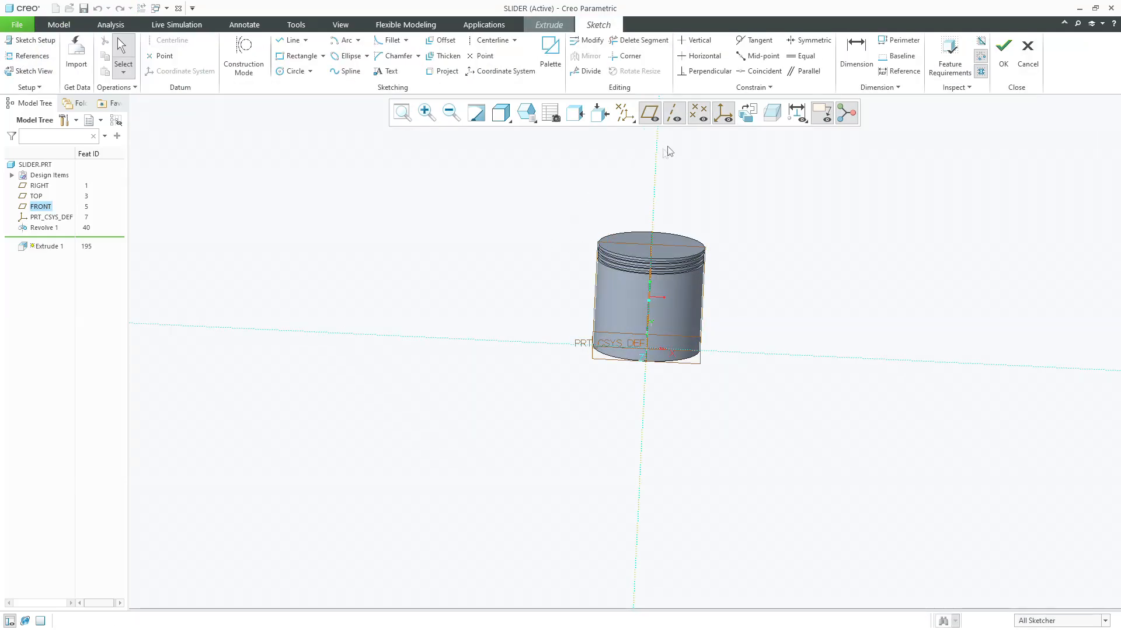
{"action": "left_click", "coordinate": [294, 71]}
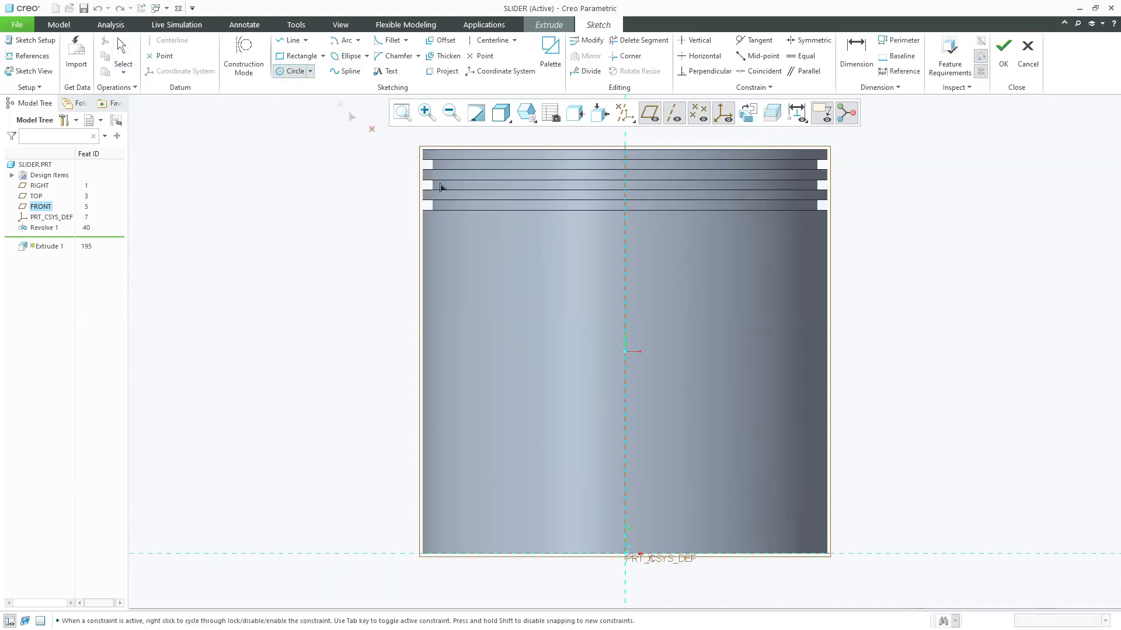
{"action": "left_click", "coordinate": [621, 395]}
{"action": "left_click", "coordinate": [605, 375]}
{"action": "middle_click", "coordinate": [580, 354]}
{"action": "double_click", "coordinate": [565, 372]}
{"action": "type", "text": "10"}
{"action": "key", "text": "Return"}
{"action": "double_click", "coordinate": [634, 470]}
{"action": "type", "text": "25"}
{"action": "key", "text": "Return"}
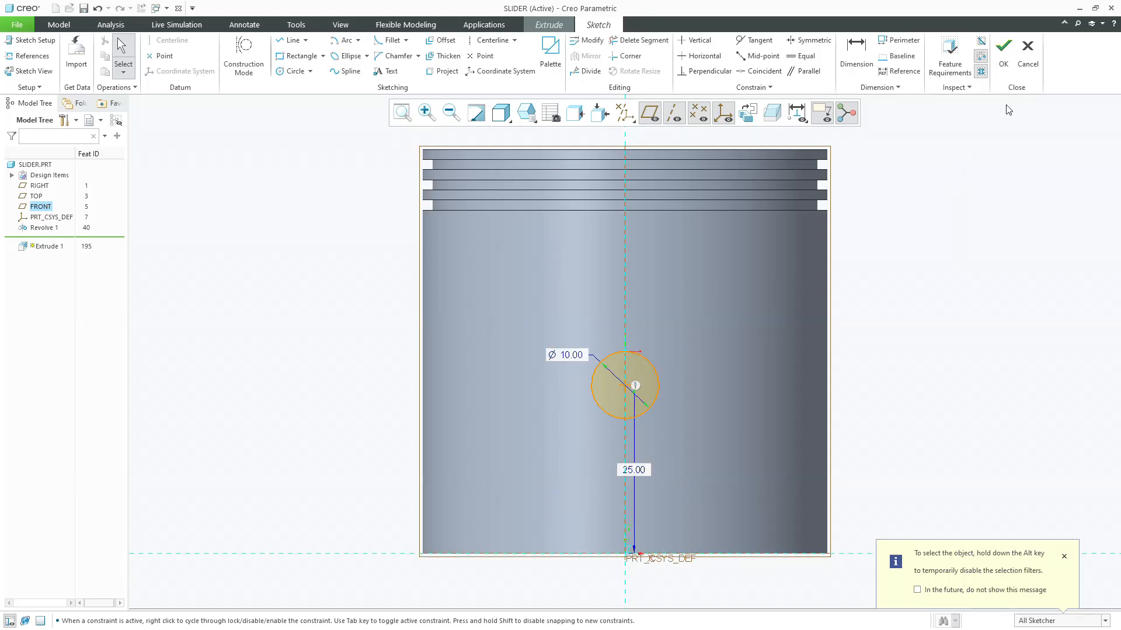
Extrude the circle symmetrically to a depth of about 81 with material removal, cutting a hole through both walls of the slider.
{"action": "left_click", "coordinate": [1004, 70]}
{"action": "mouse_move", "coordinate": [650, 267]}
{"action": "middle_mouse_down"}
{"action": "mouse_move", "coordinate": [580, 251]}
{"action": "mouse_move", "coordinate": [573, 228]}
{"action": "mouse_move", "coordinate": [613, 333]}
{"action": "middle_mouse_up"}
{"action": "scroll", "coordinate": [613, 338], "scroll_direction": "up", "scroll_amount": 3}
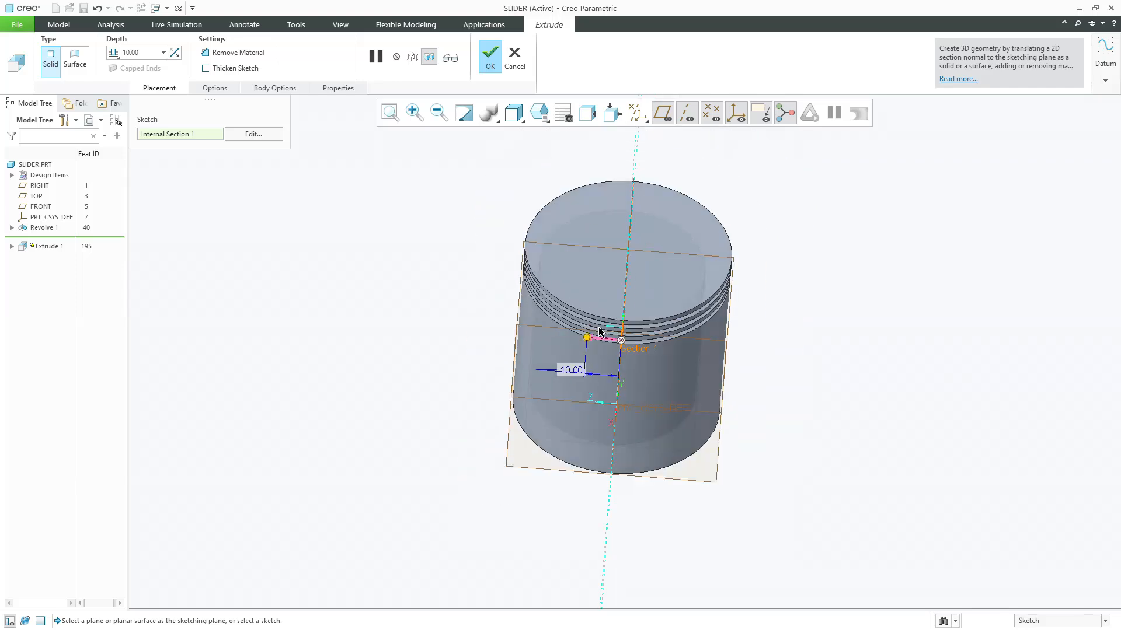
{"action": "left_click_drag", "start_coordinate": [590, 336], "coordinate": [526, 334]}
{"action": "left_click", "coordinate": [113, 53]}
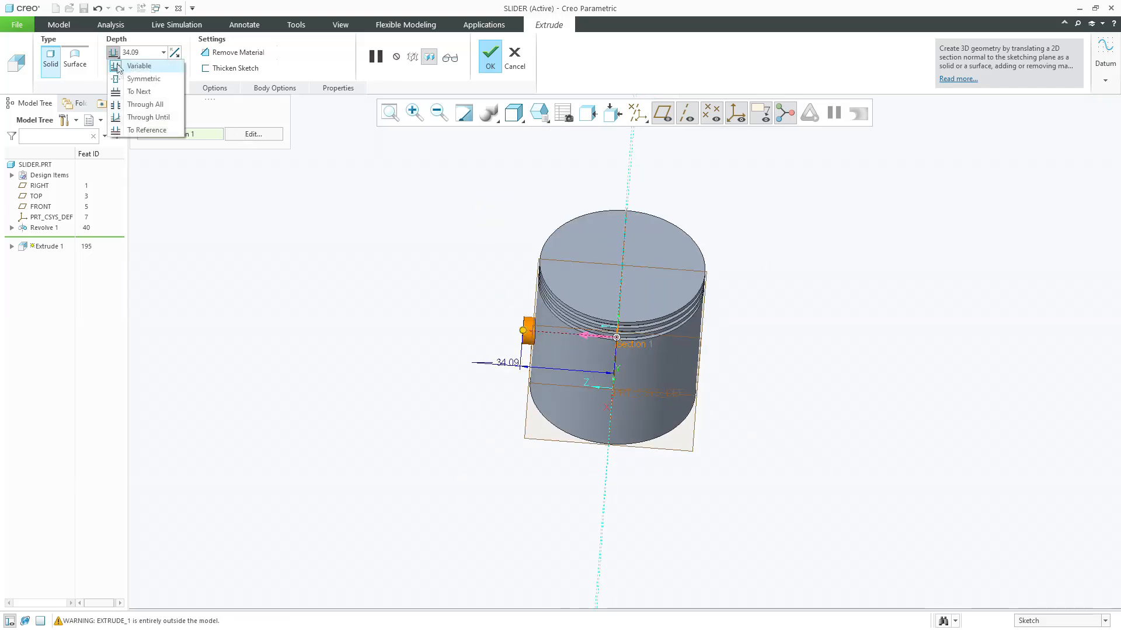
{"action": "left_click", "coordinate": [133, 77]}
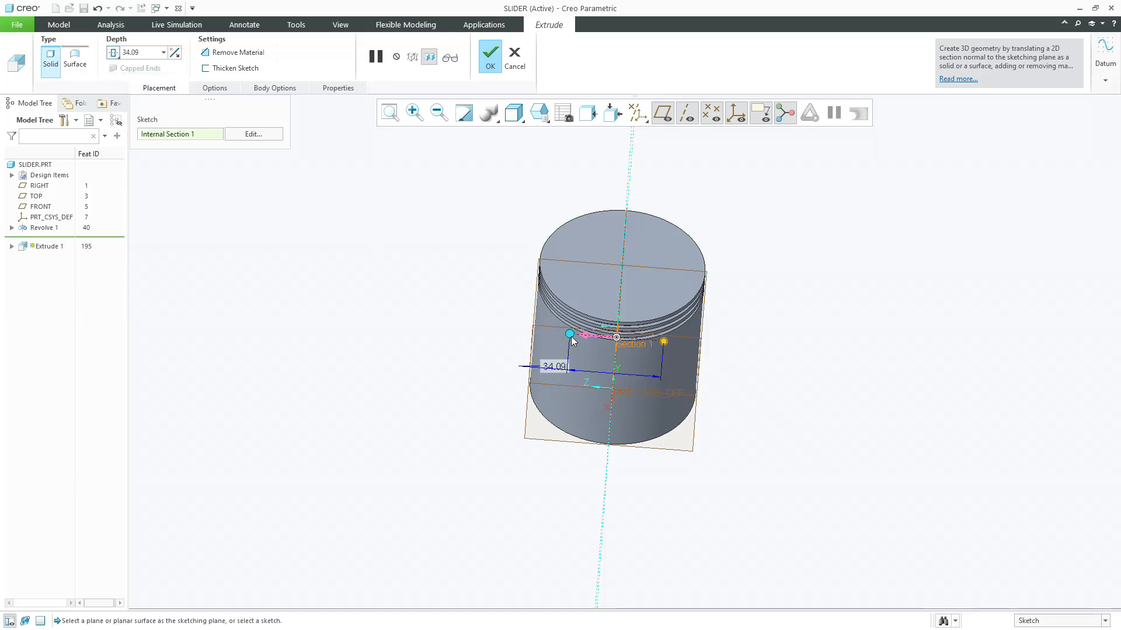
{"action": "left_click_drag", "start_coordinate": [571, 337], "coordinate": [508, 320]}
{"action": "left_click", "coordinate": [234, 53]}
{"action": "middle_click_drag", "start_coordinate": [343, 243], "coordinate": [467, 247]}
{"action": "middle_click", "coordinate": [467, 247]}
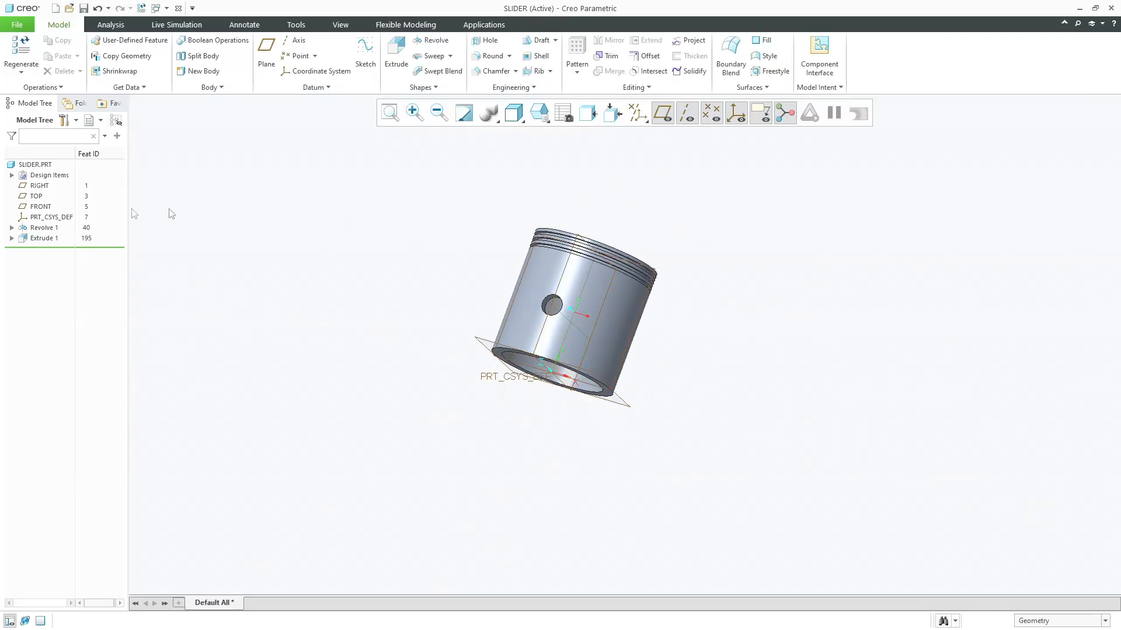
Set the cross hole's height above the base to 20, regenerate the part, and restore the default orientation.
{"action": "left_click", "coordinate": [45, 240]}
{"action": "left_click", "coordinate": [57, 169]}
{"action": "double_click", "coordinate": [561, 356]}
{"action": "key", "text": "Return"}
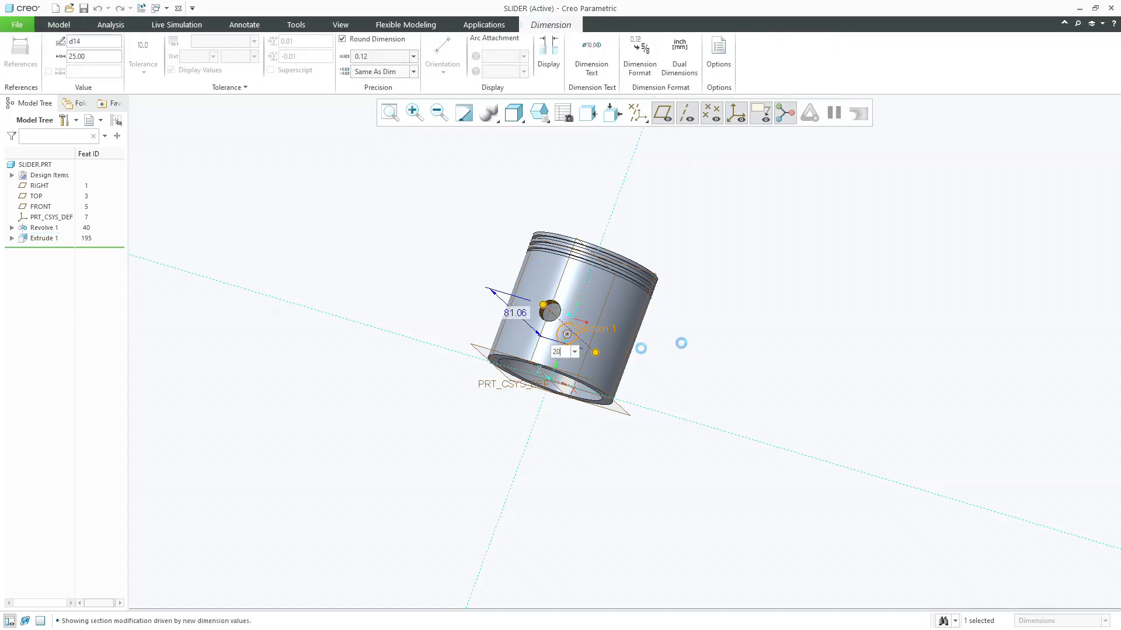
{"action": "left_click", "coordinate": [720, 341]}
{"action": "left_click", "coordinate": [720, 341]}
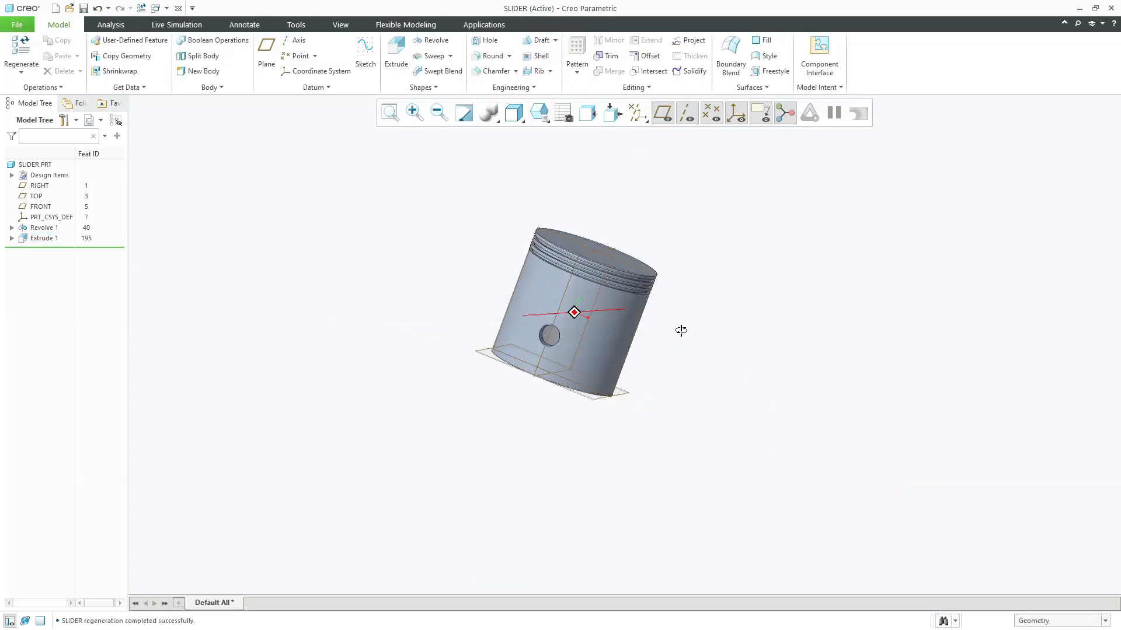
{"action": "left_click", "coordinate": [19, 42]}
{"action": "left_click", "coordinate": [389, 112]}
{"action": "key", "text": "ctrl+d"}
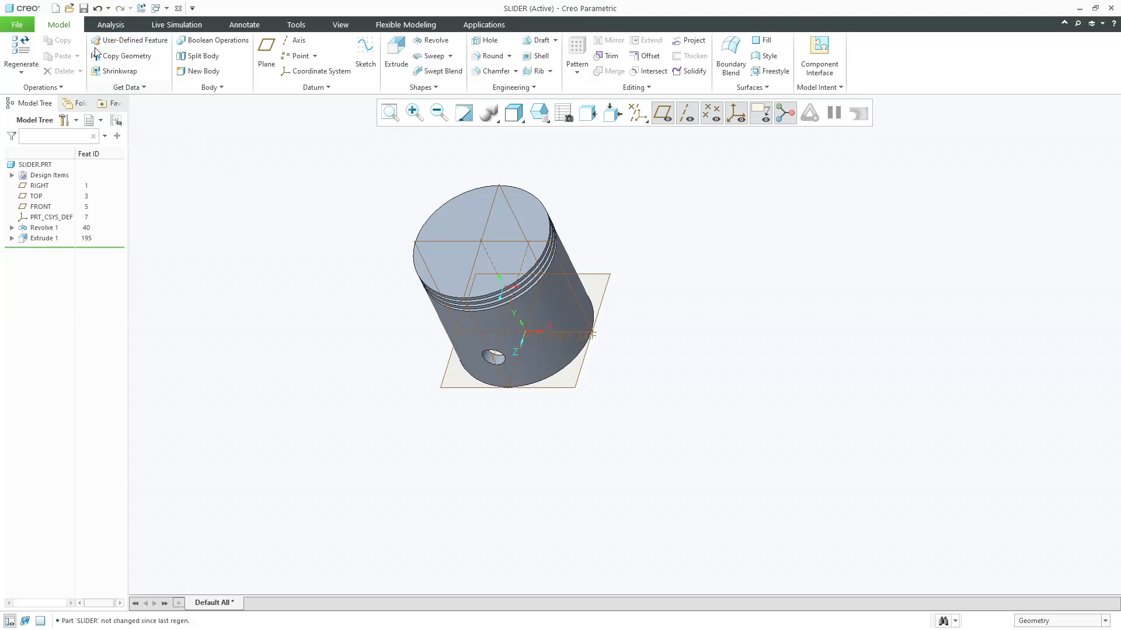
Create a new solid part named Cylinder with the default template.
{"action": "left_click", "coordinate": [58, 11]}
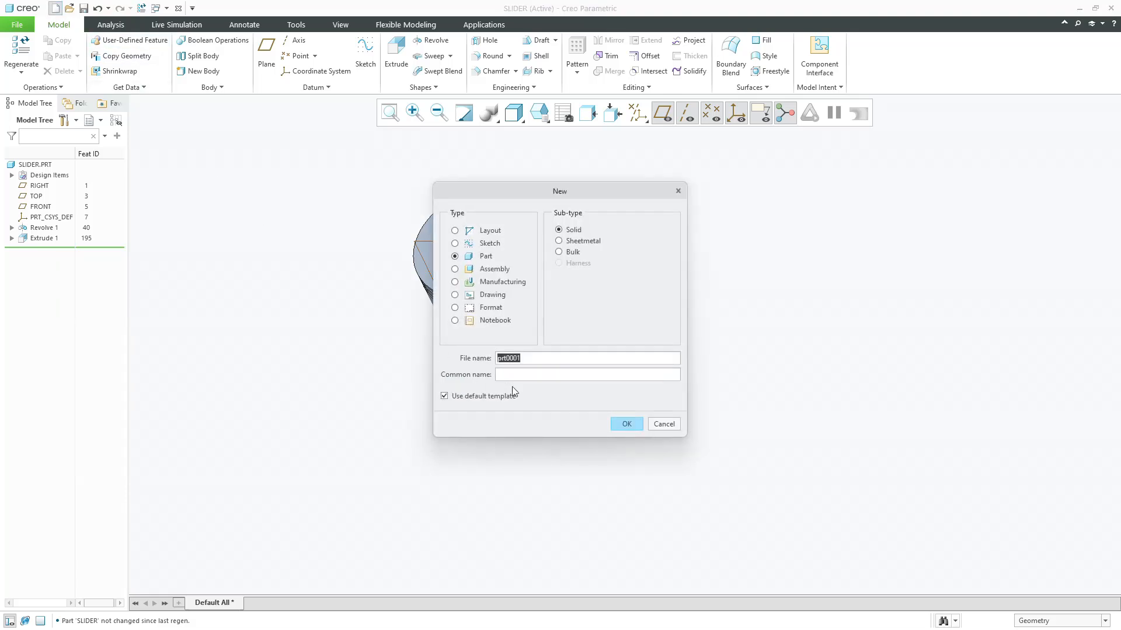
{"action": "type", "text": "Cylinder"}
{"action": "left_click", "coordinate": [639, 430]}
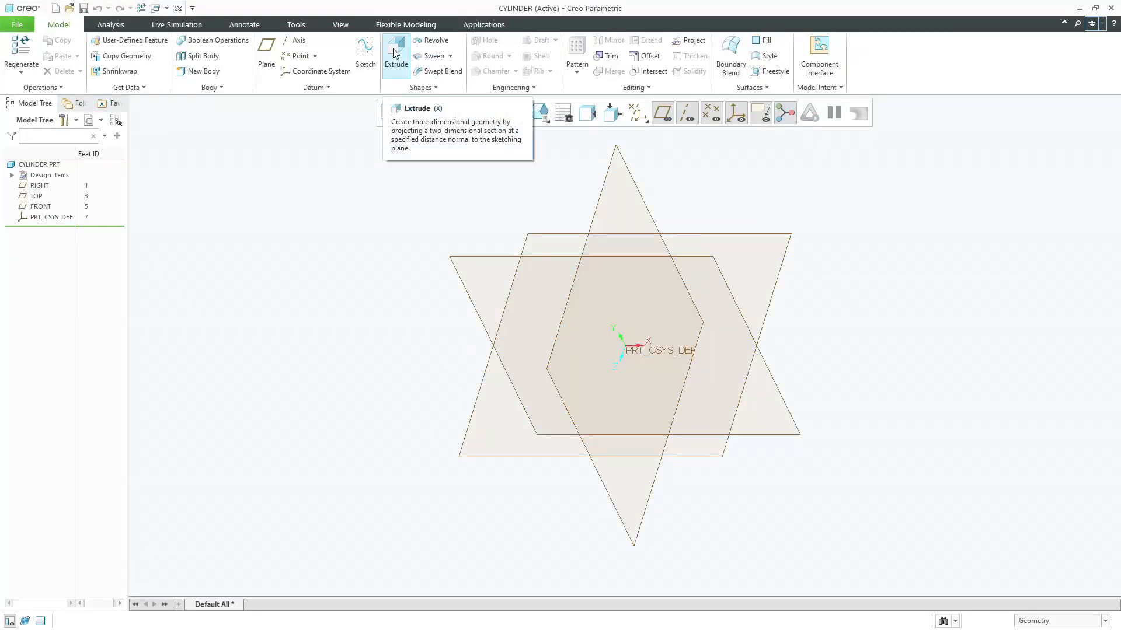
Start a revolve sketch on the FRONT plane, facing the sketch view, and place a vertical centerline through the origin as the axis.
{"action": "left_click", "coordinate": [431, 41]}
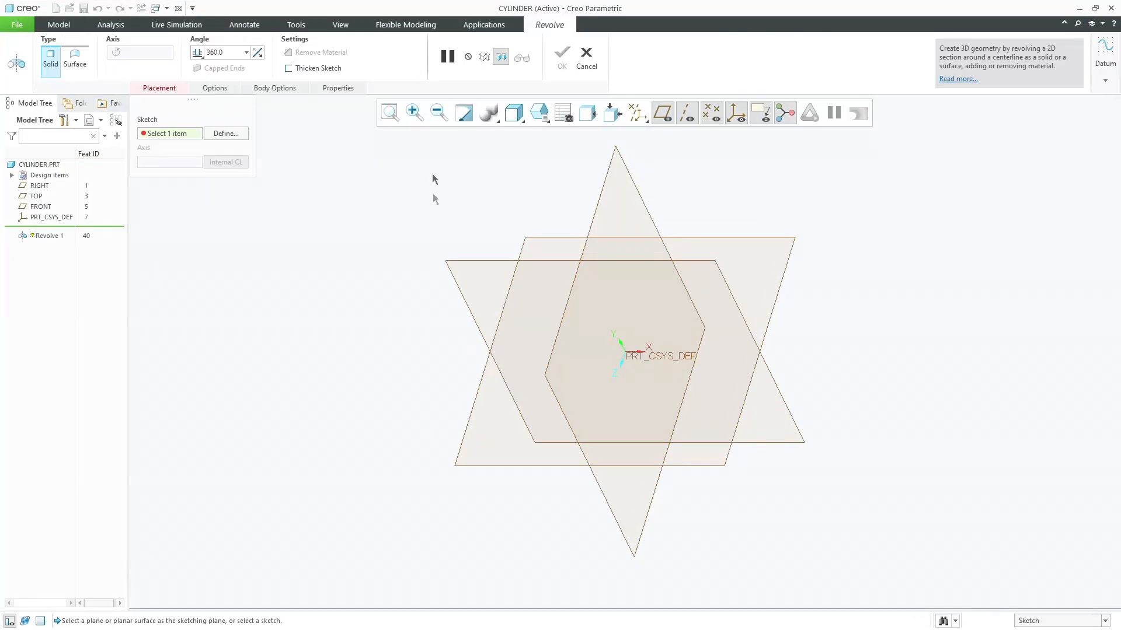
{"action": "left_click", "coordinate": [448, 258]}
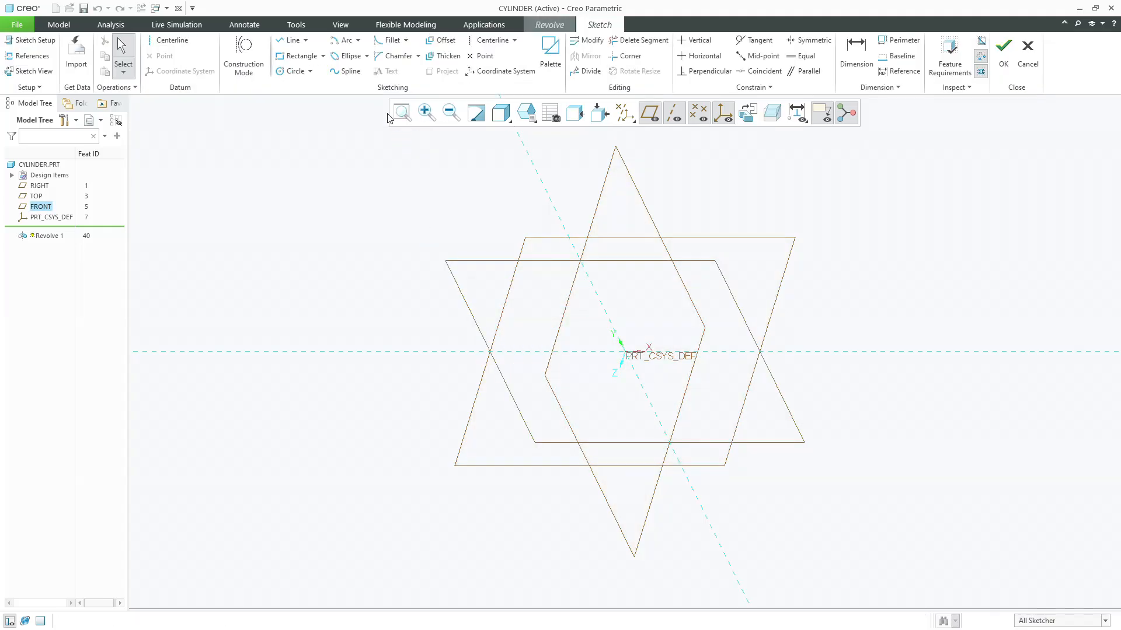
{"action": "left_click", "coordinate": [29, 70]}
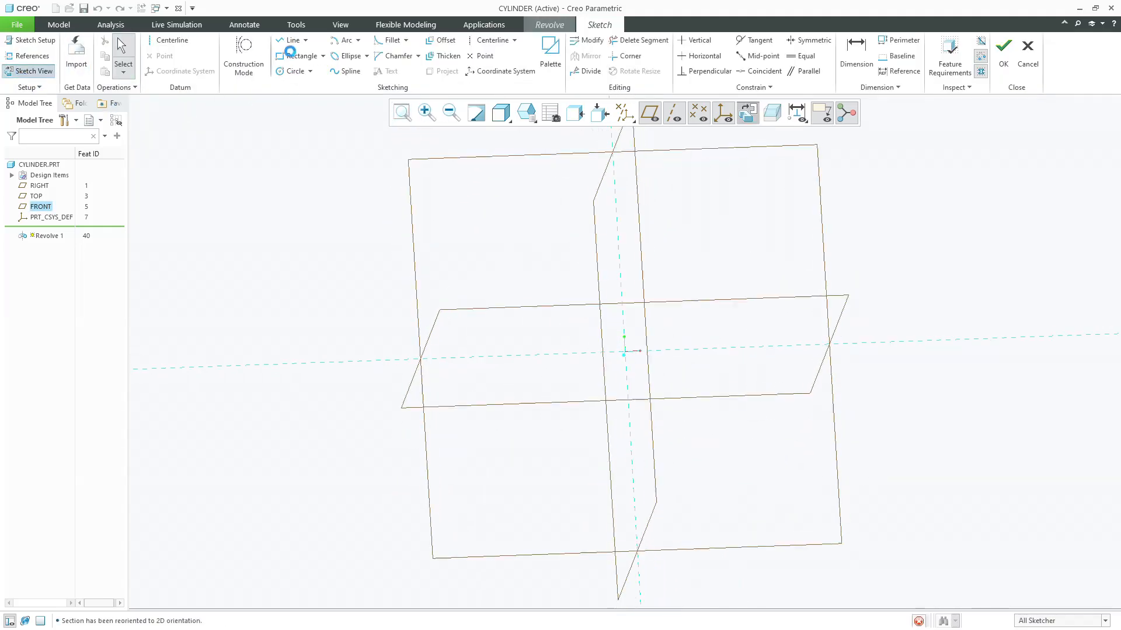
{"action": "left_click", "coordinate": [160, 44]}
{"action": "left_click", "coordinate": [624, 191]}
{"action": "left_click", "coordinate": [624, 223]}
{"action": "middle_click", "coordinate": [593, 221]}
Add a horizontal sketch centerline through the origin.
{"action": "left_click", "coordinate": [492, 40]}
{"action": "left_click", "coordinate": [494, 351]}
{"action": "left_click", "coordinate": [536, 352]}
{"action": "middle_click", "coordinate": [537, 310]}
{"action": "scroll", "coordinate": [411, 362], "scroll_direction": "up", "scroll_amount": 3}
{"action": "scroll", "coordinate": [554, 309], "scroll_direction": "down", "scroll_amount": 3}
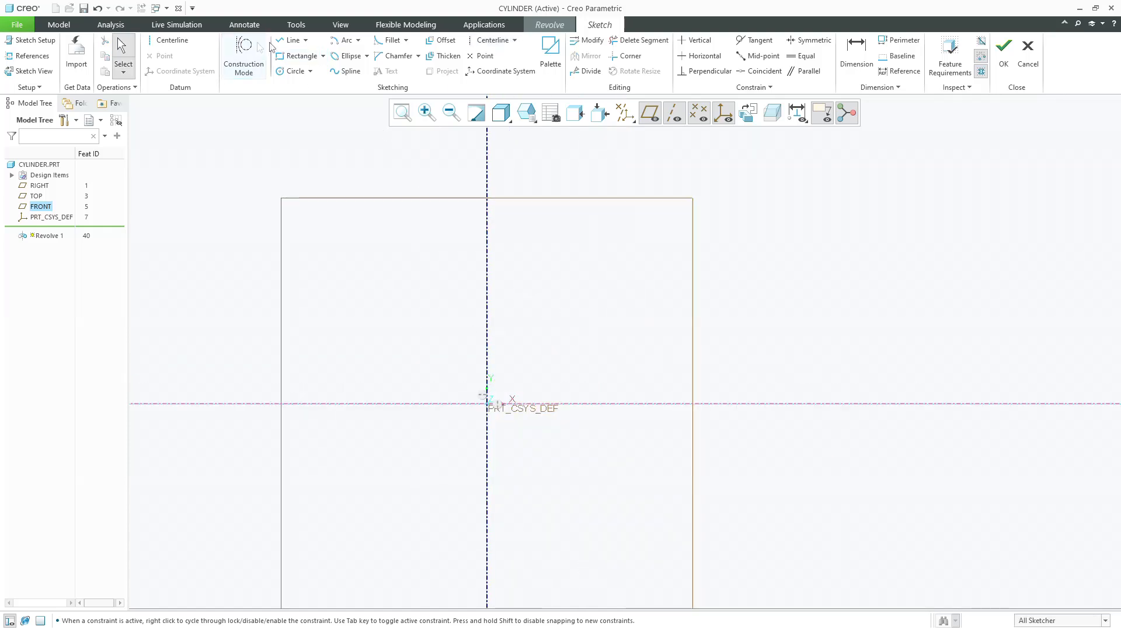
Draw a closed inverted-L wall profile from the axis to the horizontal centerline, about 187 high outside and about 161 inside.
{"action": "left_click", "coordinate": [292, 41]}
{"action": "left_click", "coordinate": [487, 274]}
{"action": "left_click", "coordinate": [600, 273]}
{"action": "left_click", "coordinate": [601, 403]}
{"action": "left_click", "coordinate": [637, 403]}
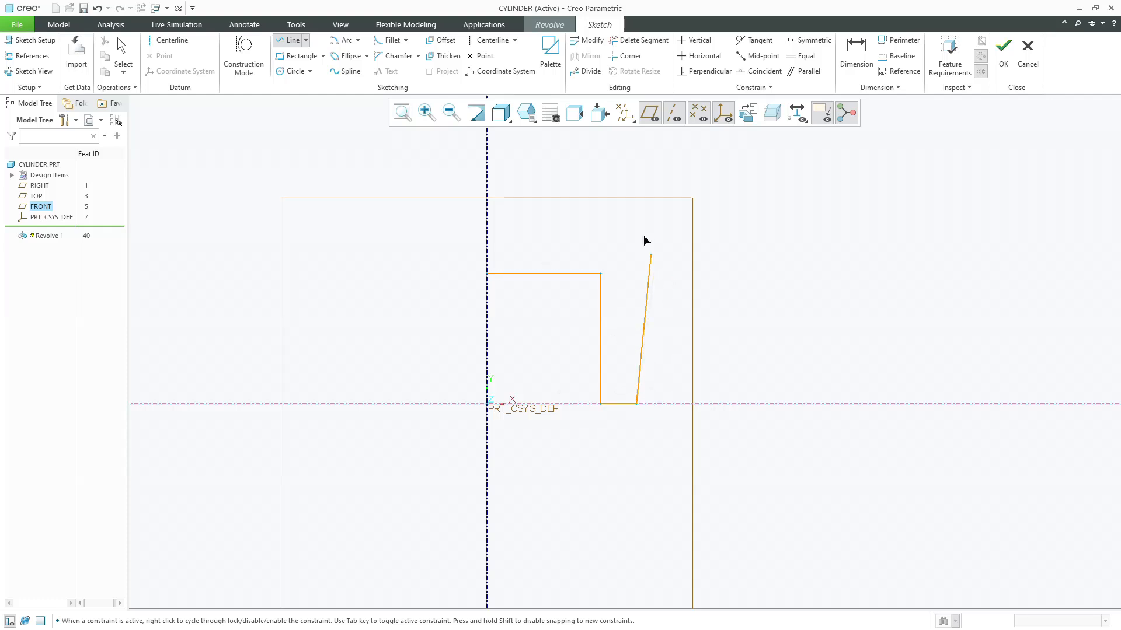
{"action": "left_click", "coordinate": [636, 252]}
{"action": "left_click", "coordinate": [486, 252]}
{"action": "left_click", "coordinate": [486, 273]}
{"action": "middle_click", "coordinate": [520, 290]}
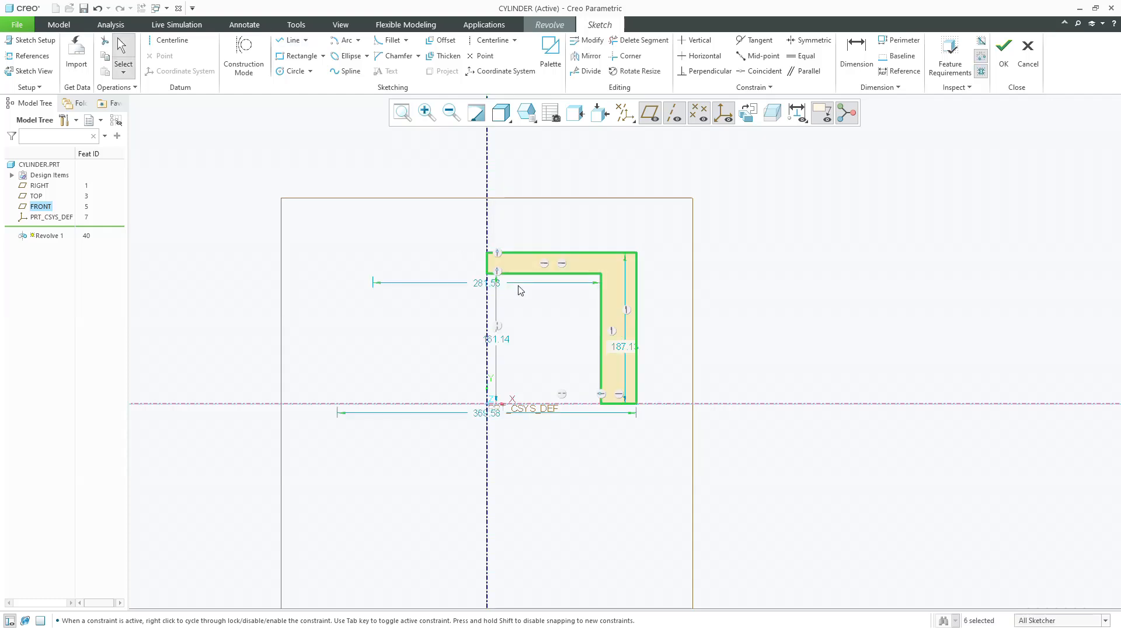
Set the profile's inner diameter to 60 and its outer diameter to 70.
{"action": "middle_click", "coordinate": [502, 216]}
{"action": "type", "text": "60"}
{"action": "key", "text": "Return"}
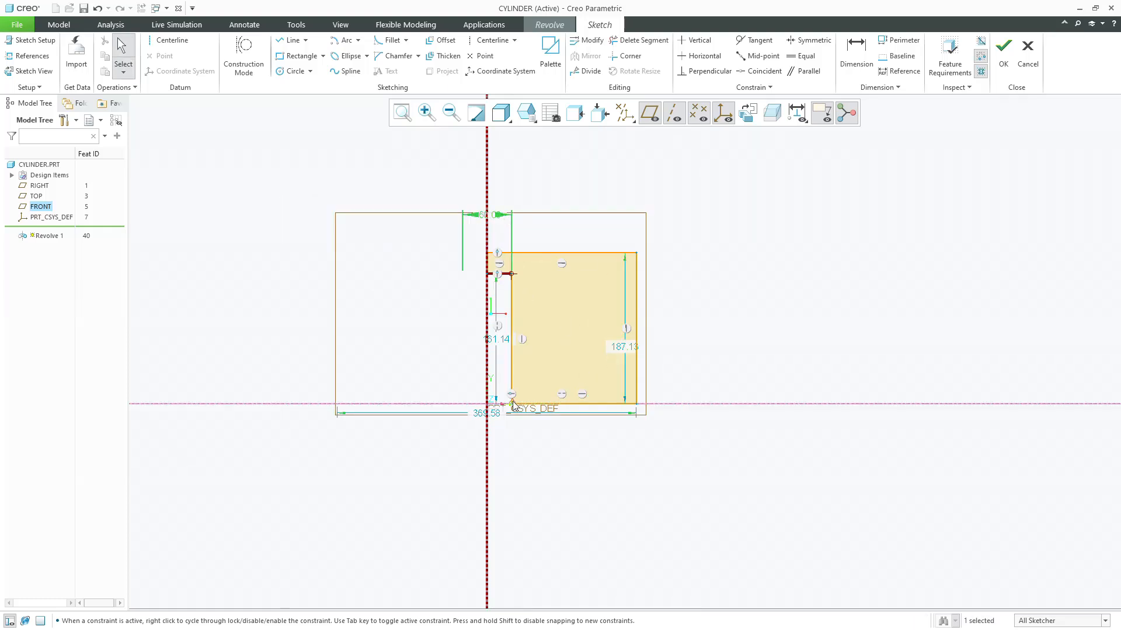
{"action": "double_click", "coordinate": [487, 413]}
{"action": "type", "text": "70"}
{"action": "key", "text": "Return"}
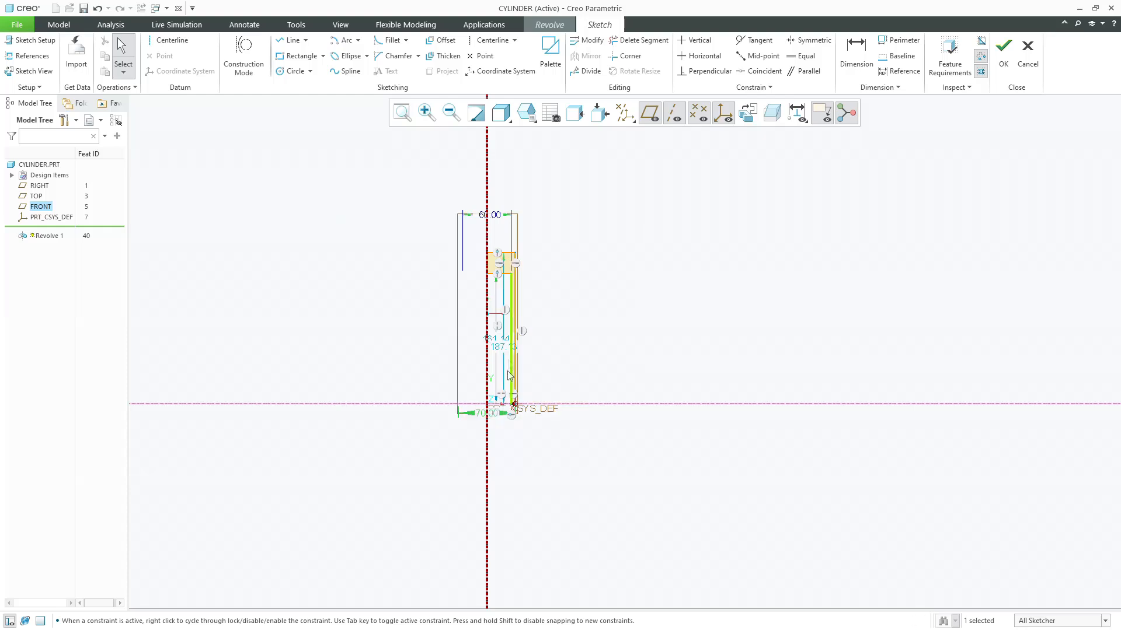
Set the wall profile's outer height to 180 and inner height to 170, and complete the 360° revolve.
{"action": "double_click", "coordinate": [626, 334]}
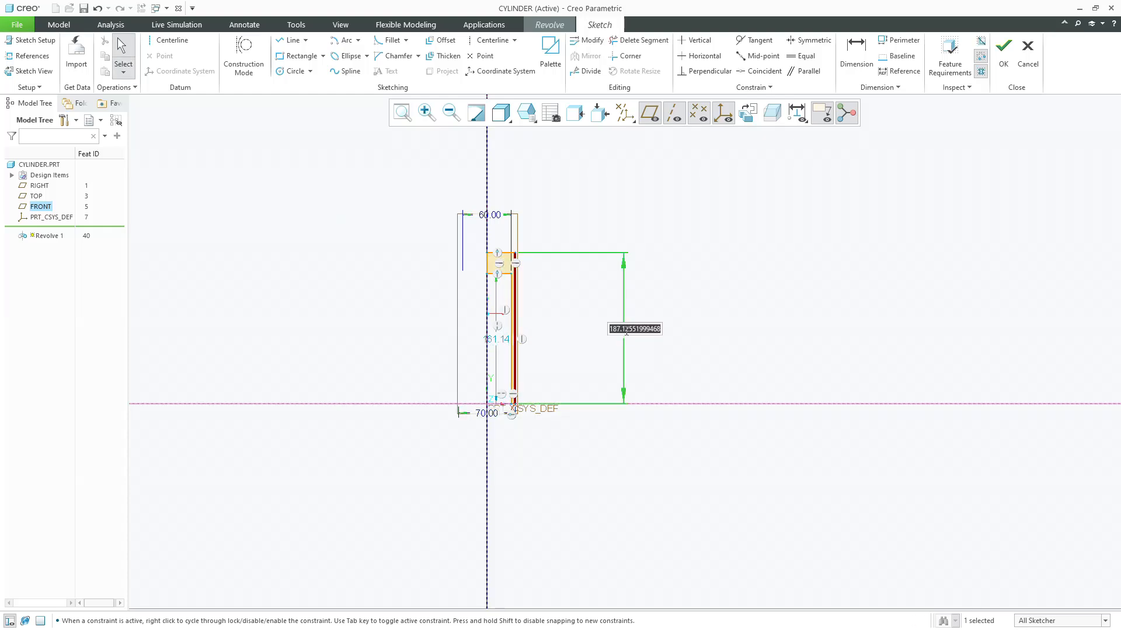
{"action": "type", "text": "180"}
{"action": "key", "text": "Return"}
{"action": "double_click", "coordinate": [577, 341]}
{"action": "type", "text": "17"}
{"action": "key", "text": "Return"}
{"action": "double_click", "coordinate": [565, 422]}
{"action": "type", "text": "170"}
{"action": "key", "text": "Return"}
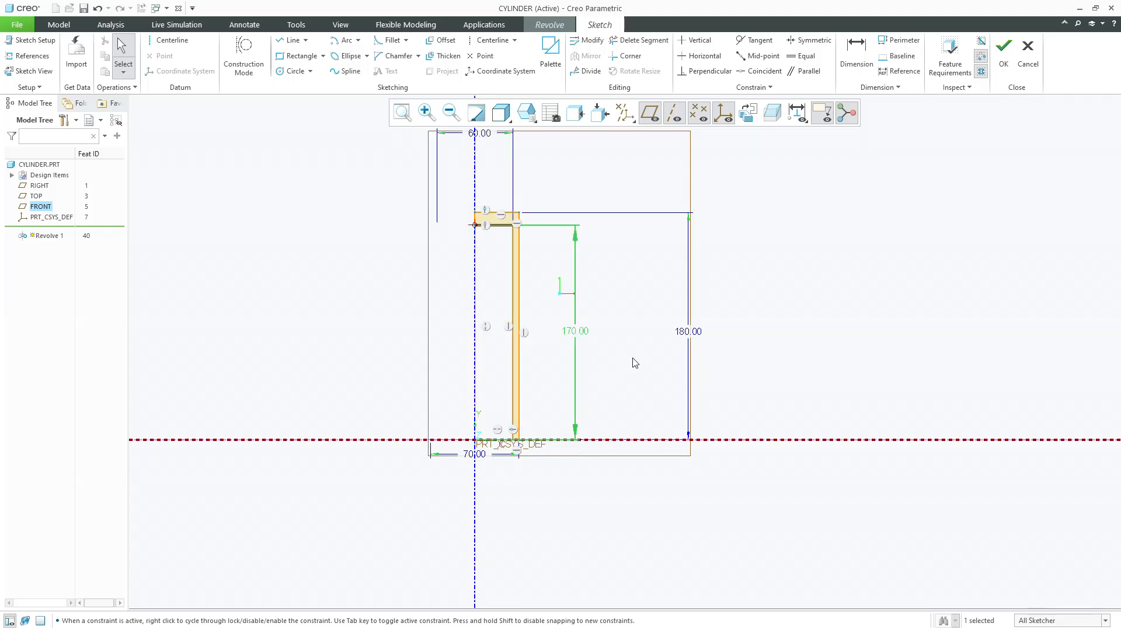
{"action": "left_click", "coordinate": [1004, 49]}
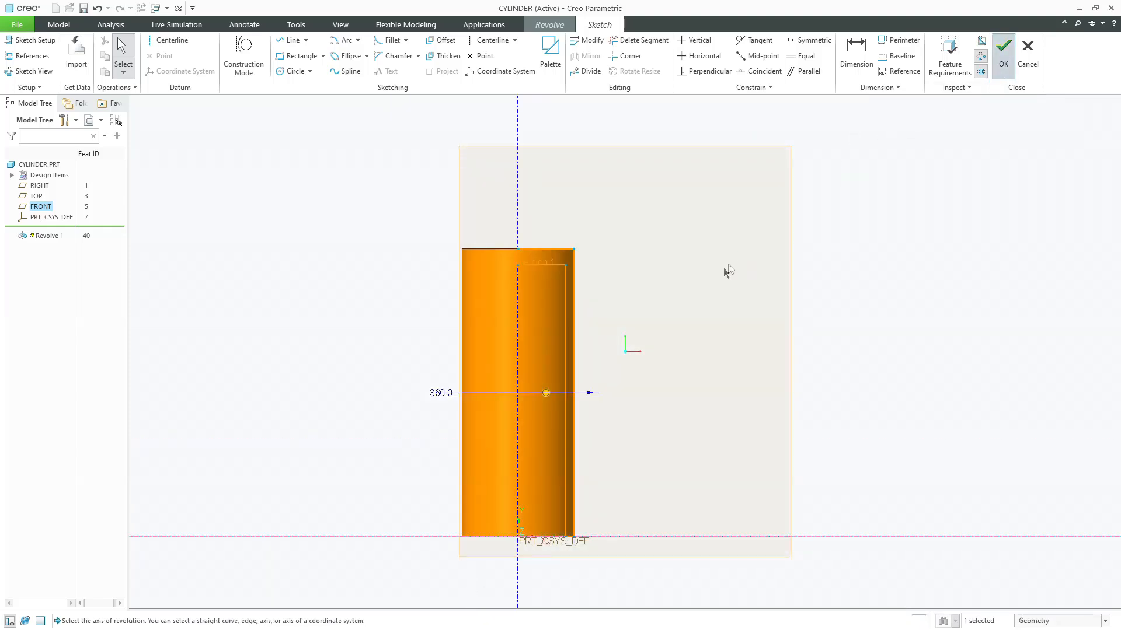
{"action": "middle_click", "coordinate": [533, 313]}
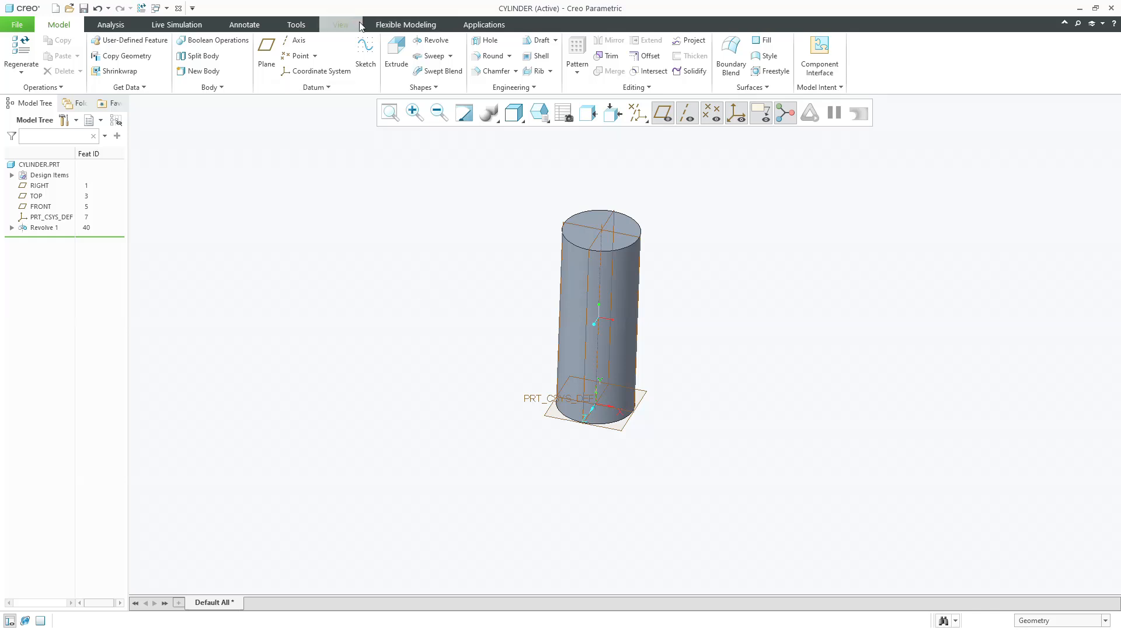
Apply the clear transparent appearance from My Appearances to the whole CYLINDER.PRT part.
{"action": "left_click", "coordinate": [340, 25]}
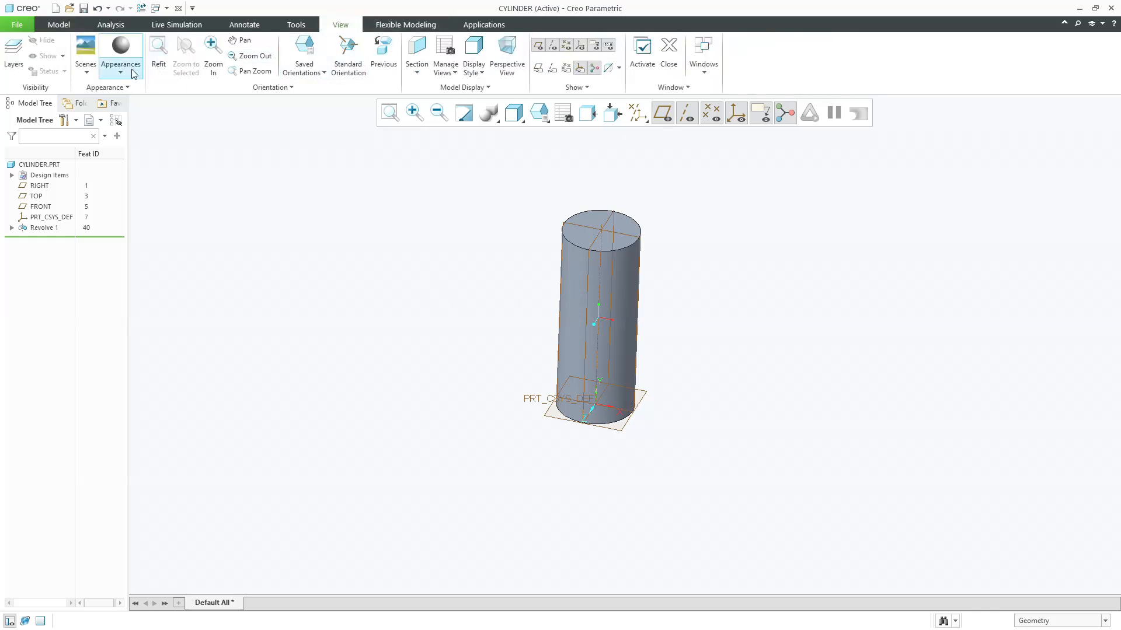
{"action": "left_click", "coordinate": [125, 73]}
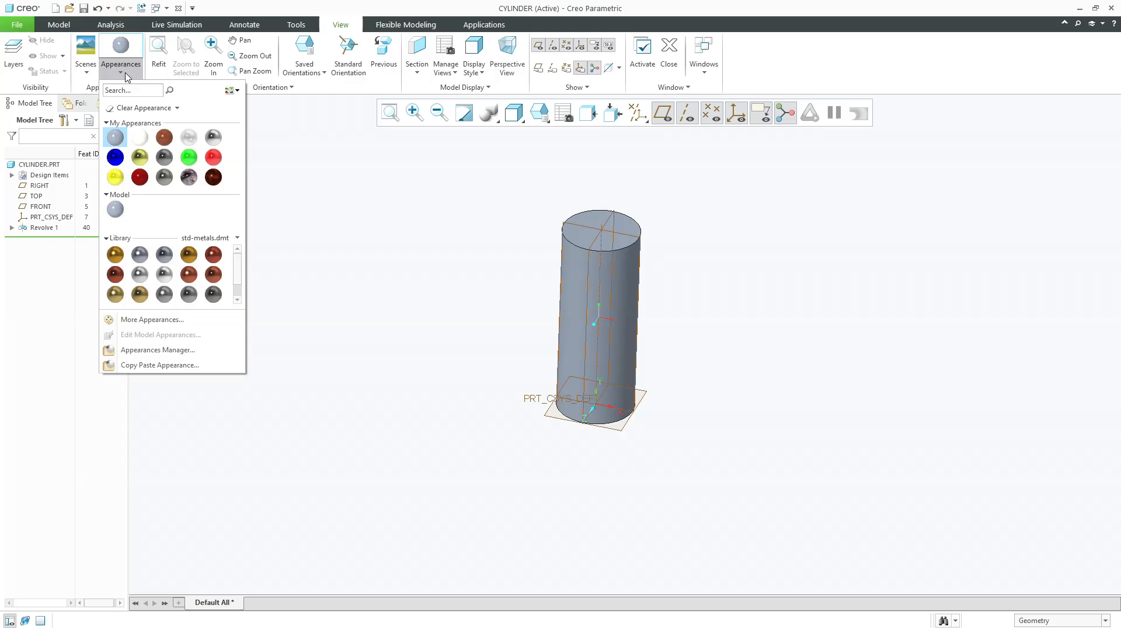
{"action": "left_click", "coordinate": [188, 140]}
{"action": "left_click", "coordinate": [58, 167]}
{"action": "middle_click", "coordinate": [213, 193]}
{"action": "middle_click_drag", "start_coordinate": [272, 222], "coordinate": [257, 203]}
Open the datum display filter options.
{"action": "left_click", "coordinate": [636, 115]}
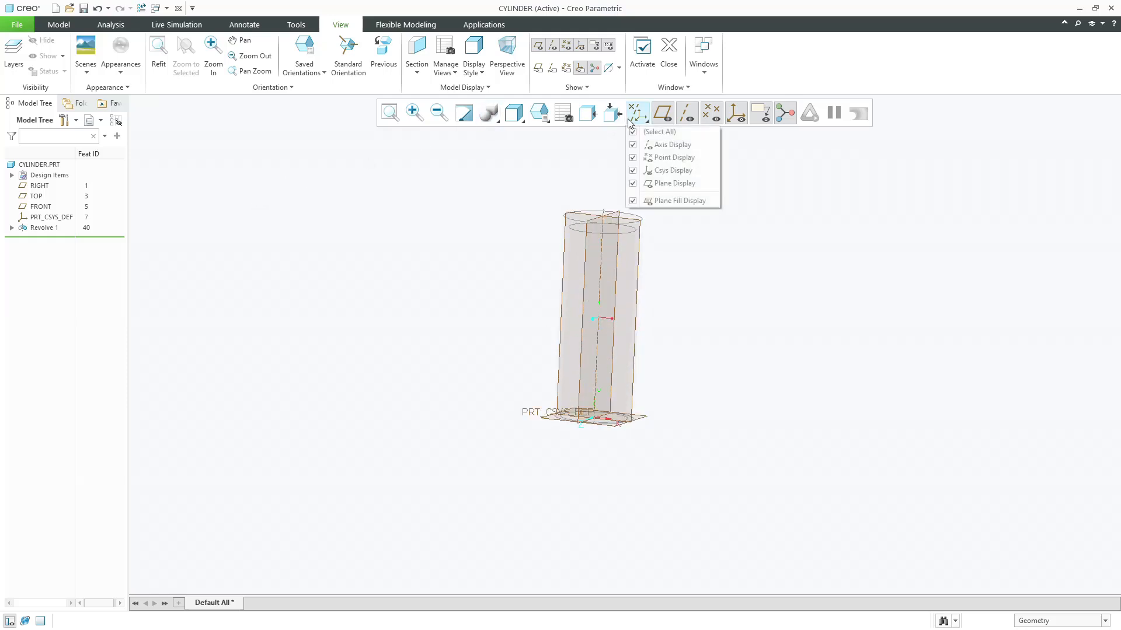
Turn off the display of all datum features and view the cylinder part refitted in its standard orientation.
{"action": "left_click", "coordinate": [671, 183]}
{"action": "middle_click_drag", "start_coordinate": [695, 260], "coordinate": [699, 292]}
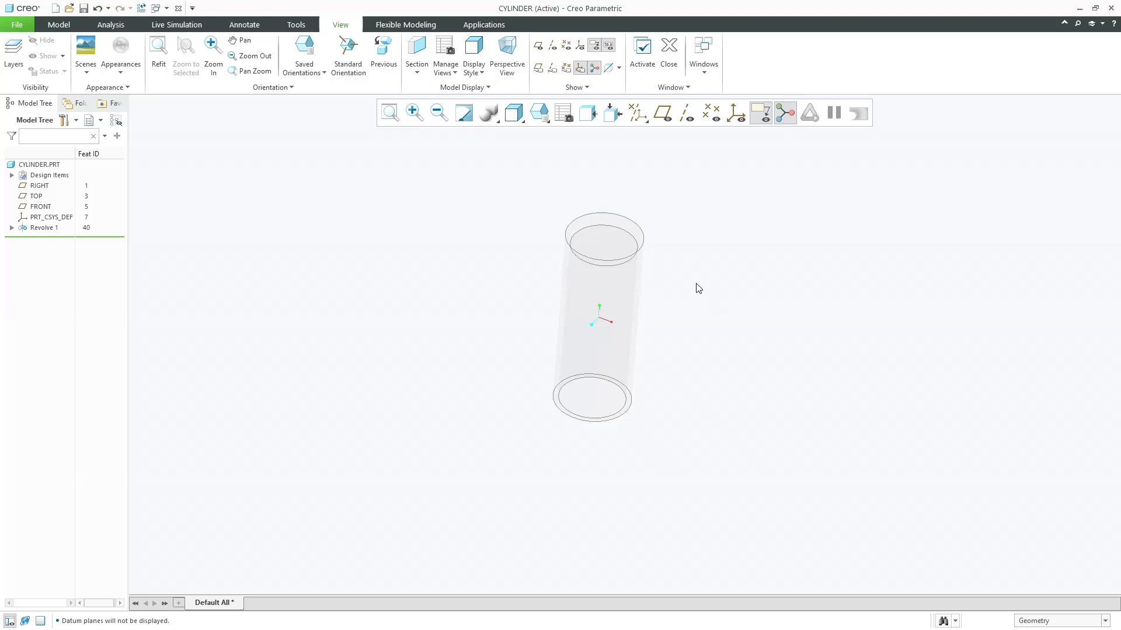
{"action": "left_click", "coordinate": [390, 112]}
{"action": "left_click", "coordinate": [540, 114]}
{"action": "left_click", "coordinate": [546, 131]}
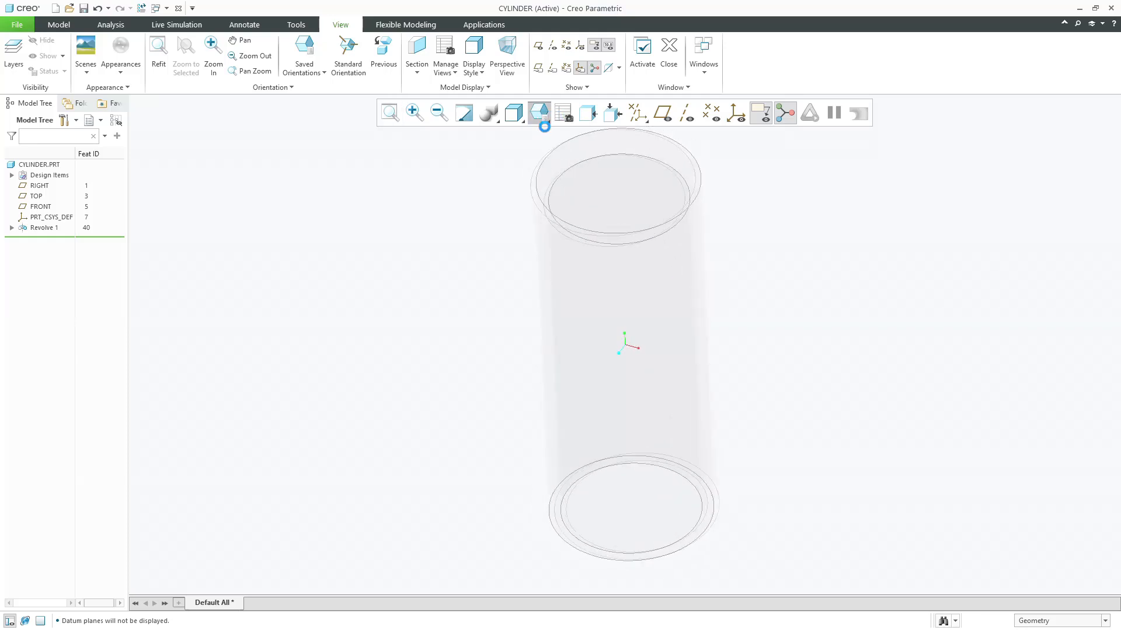
{"action": "scroll", "coordinate": [390, 253], "scroll_direction": "up", "scroll_amount": 1}
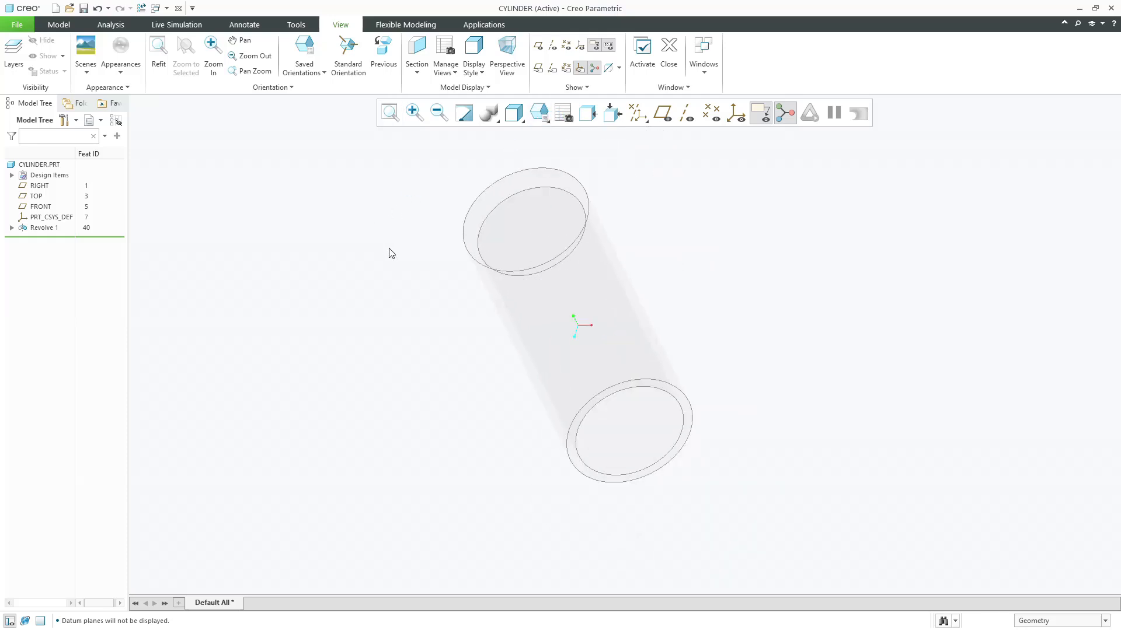
{"action": "scroll", "coordinate": [368, 200], "scroll_direction": "down", "scroll_amount": 1}
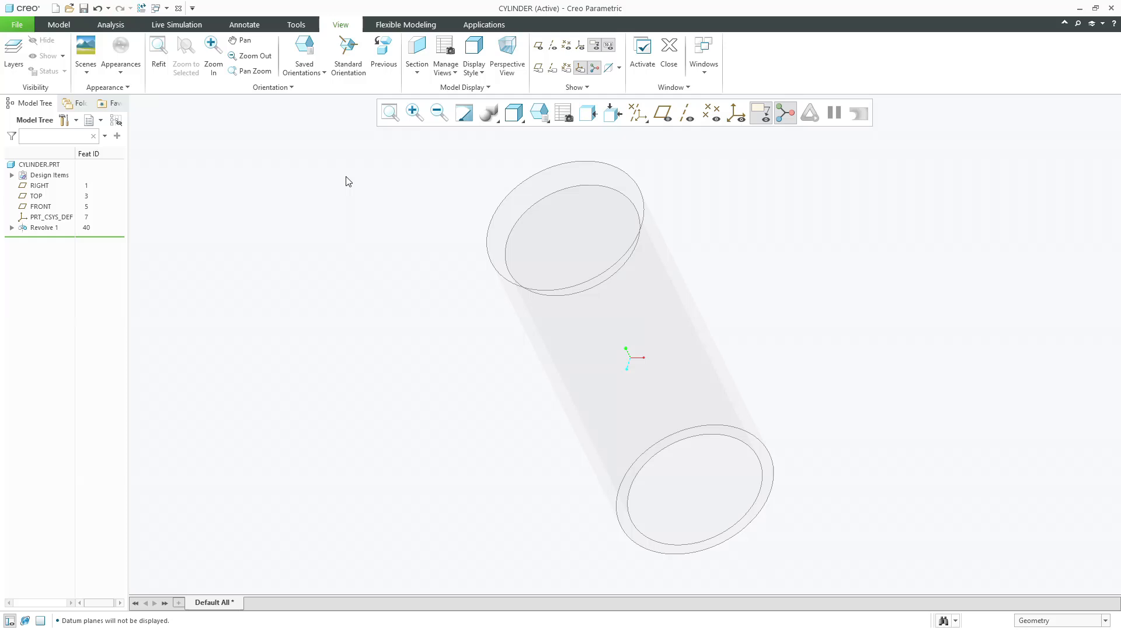
Switch to the slider part and the pin part in turn and inspect each one refitted in the view.
{"action": "left_click", "coordinate": [155, 8]}
{"action": "left_click", "coordinate": [187, 71]}
{"action": "left_click", "coordinate": [390, 112]}
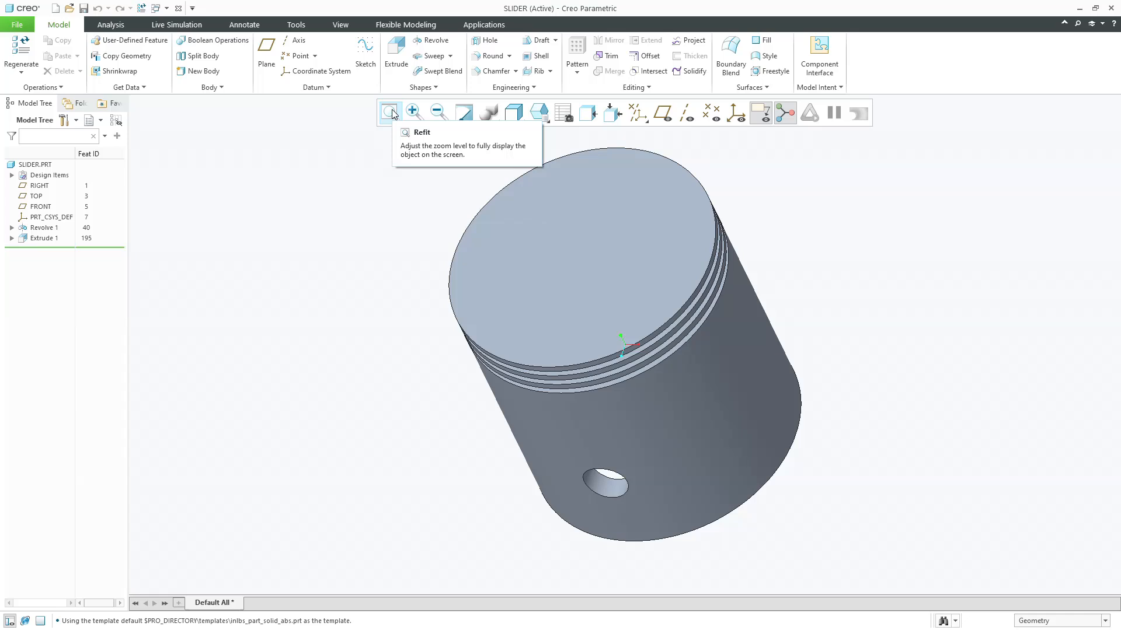
{"action": "left_click", "coordinate": [156, 9]}
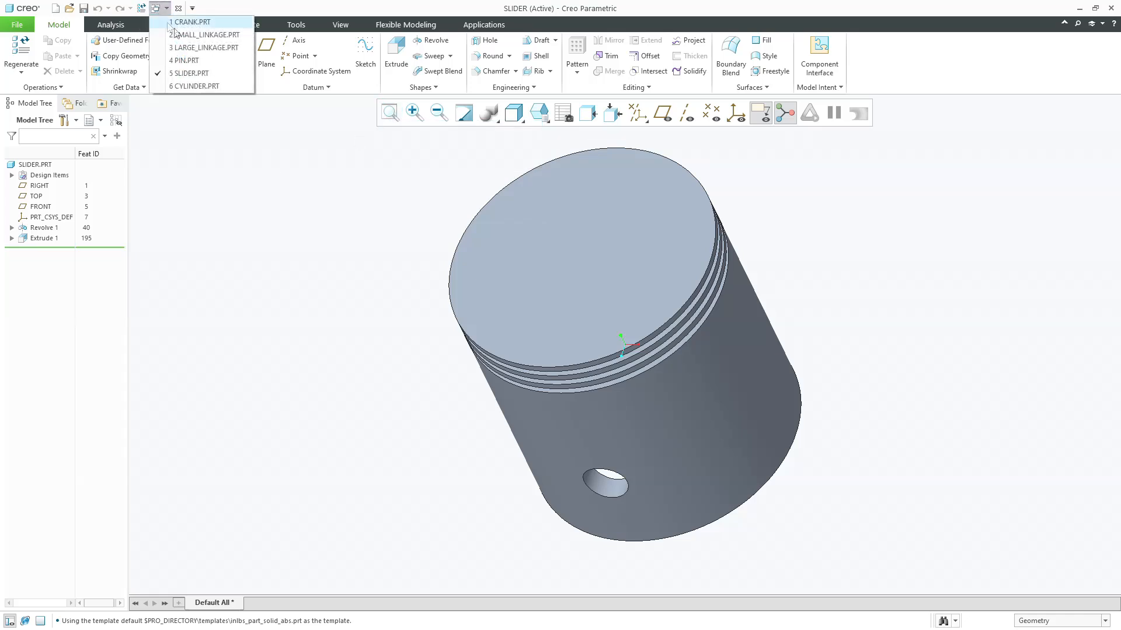
{"action": "left_click", "coordinate": [186, 62]}
{"action": "left_click", "coordinate": [383, 114]}
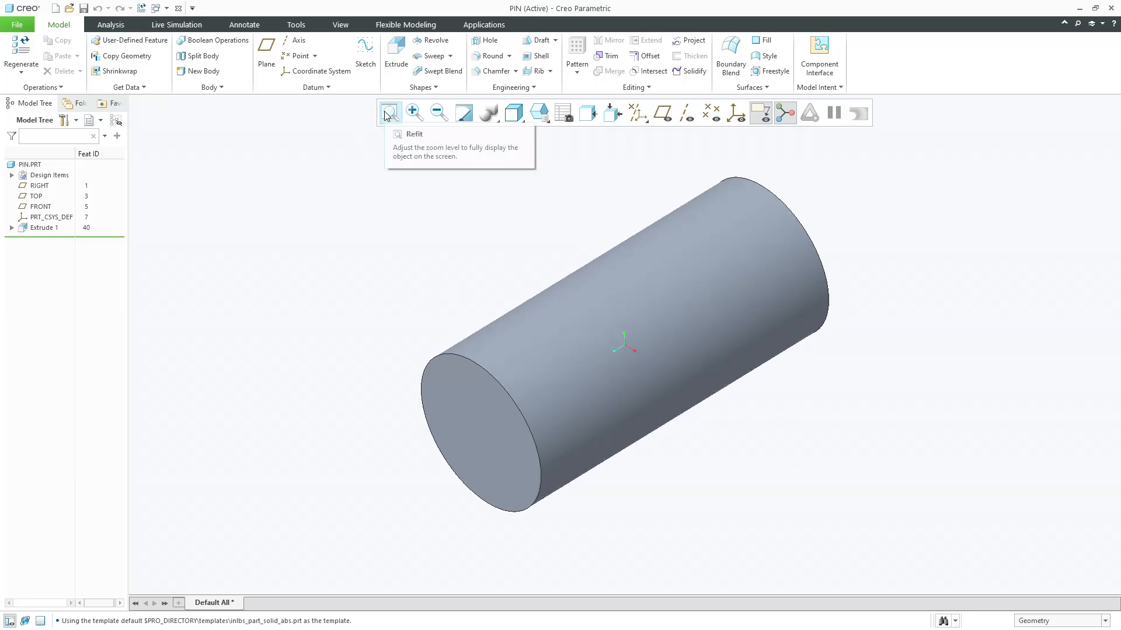
Review the large linkage, small linkage and crank parts in their own windows.
{"action": "left_click", "coordinate": [156, 9]}
{"action": "left_click", "coordinate": [182, 47]}
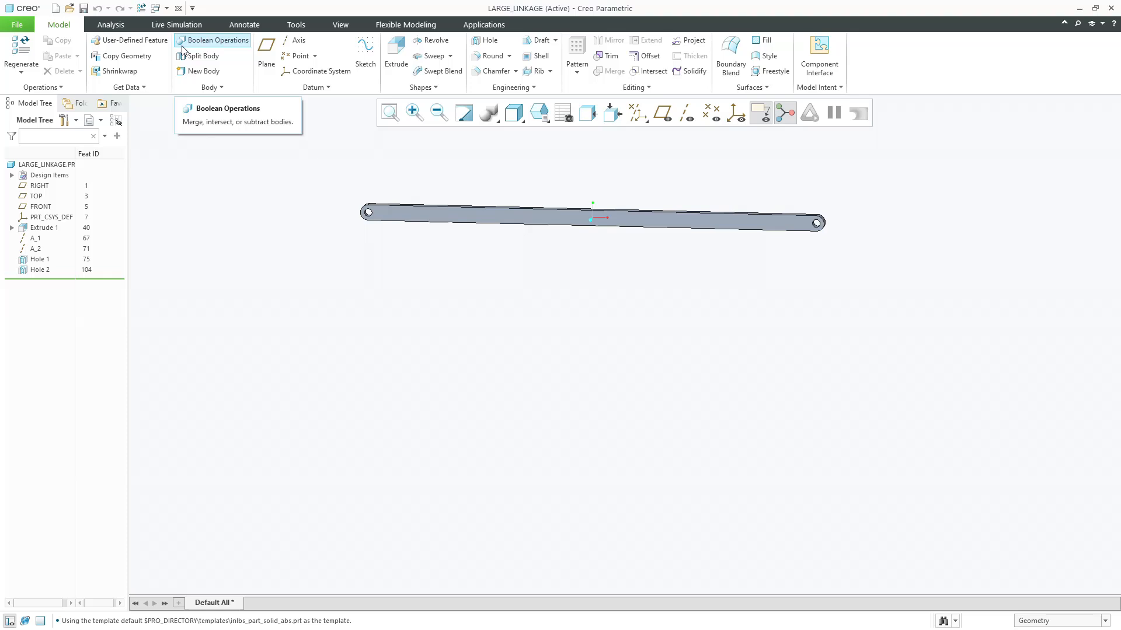
{"action": "left_click", "coordinate": [156, 8]}
{"action": "left_click", "coordinate": [179, 45]}
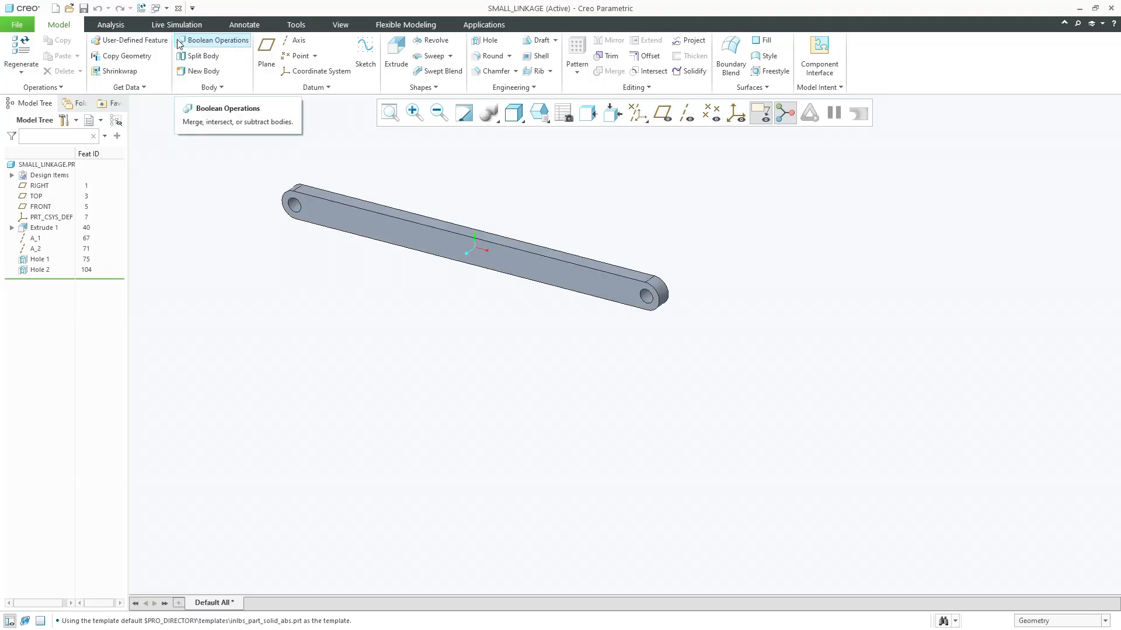
{"action": "left_click", "coordinate": [156, 9]}
{"action": "left_click", "coordinate": [178, 22]}
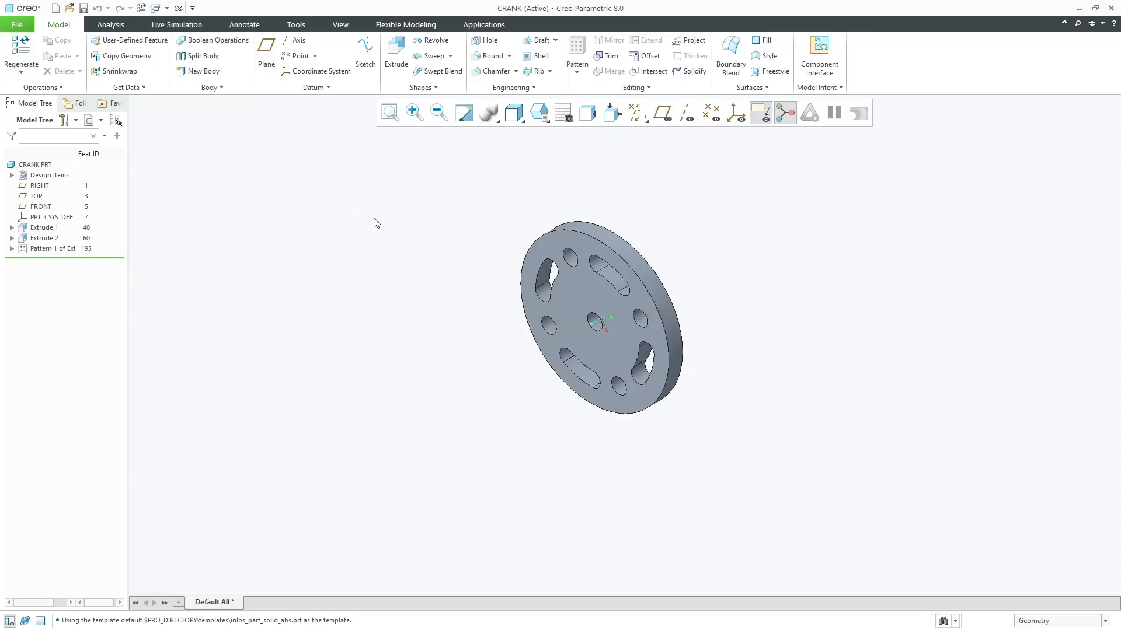
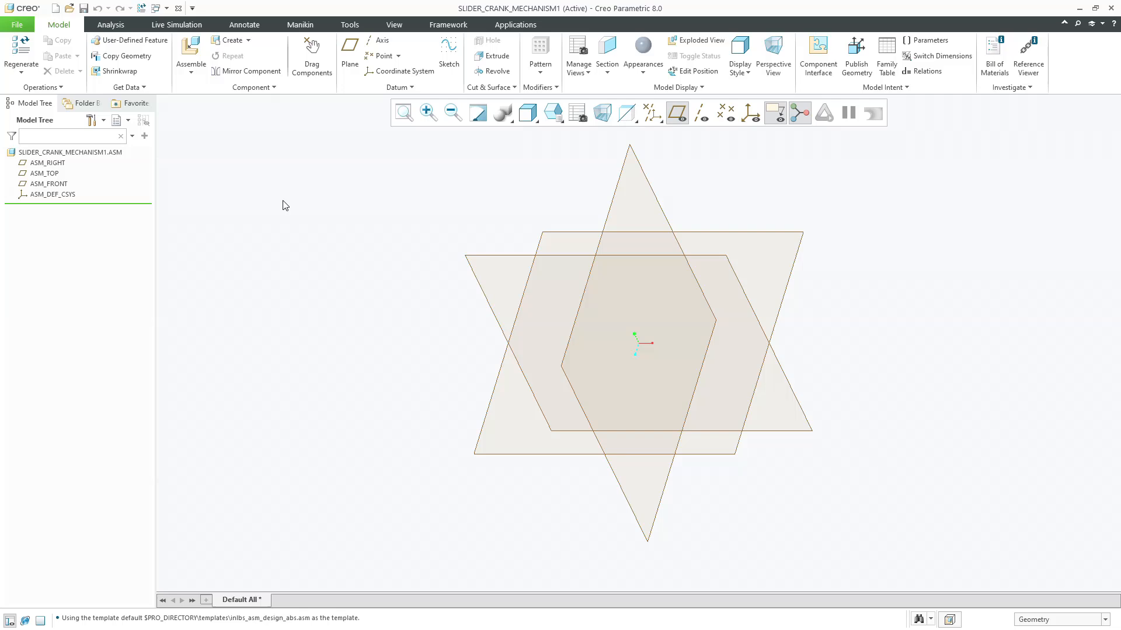
Create datum axes where ASM_RIGHT and ASM_TOP, ASM_TOP and ASM_FRONT, and ASM_RIGHT and ASM_FRONT intersect, with axis display turned on.
{"action": "left_click", "coordinate": [48, 163]}
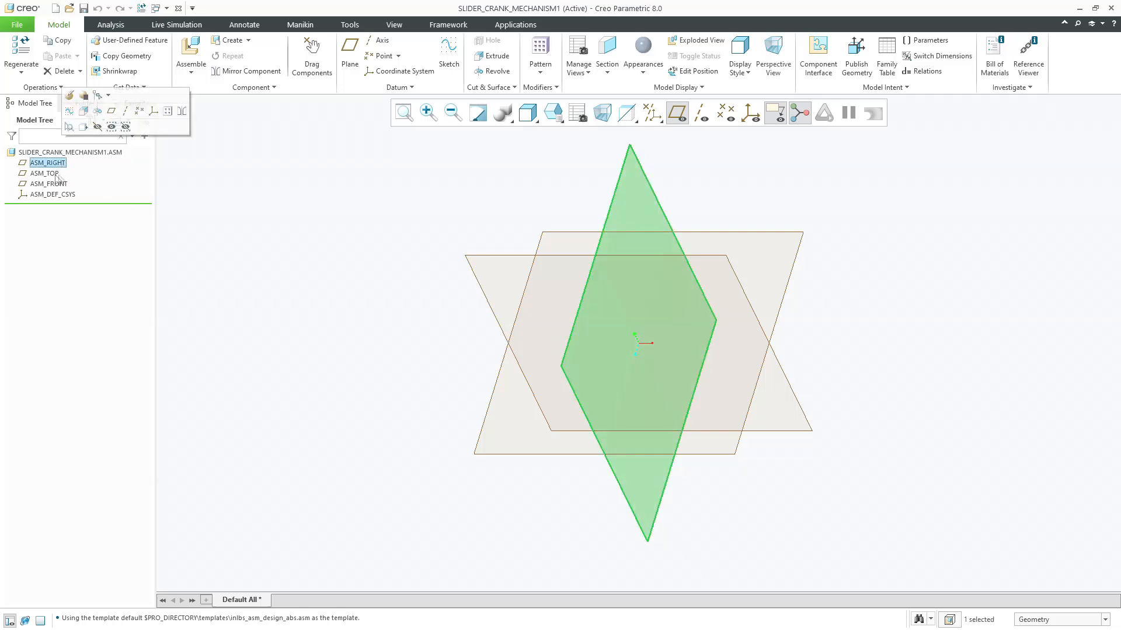
{"action": "left_click", "coordinate": [45, 173], "text": "ctrl"}
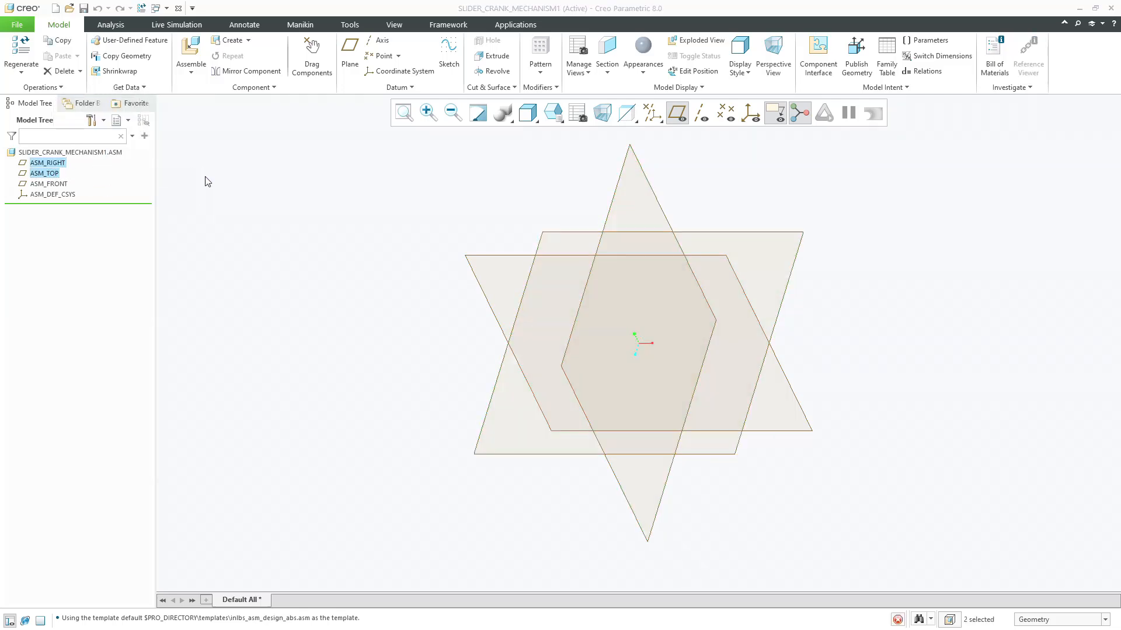
{"action": "left_click", "coordinate": [59, 174]}
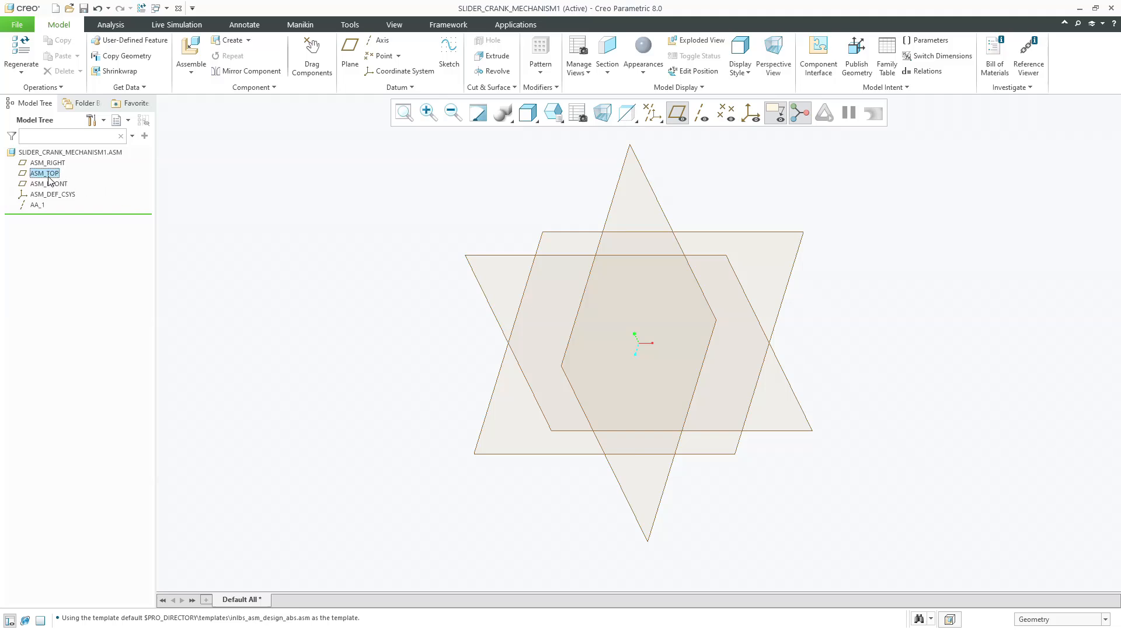
{"action": "left_click", "coordinate": [55, 184], "text": "ctrl"}
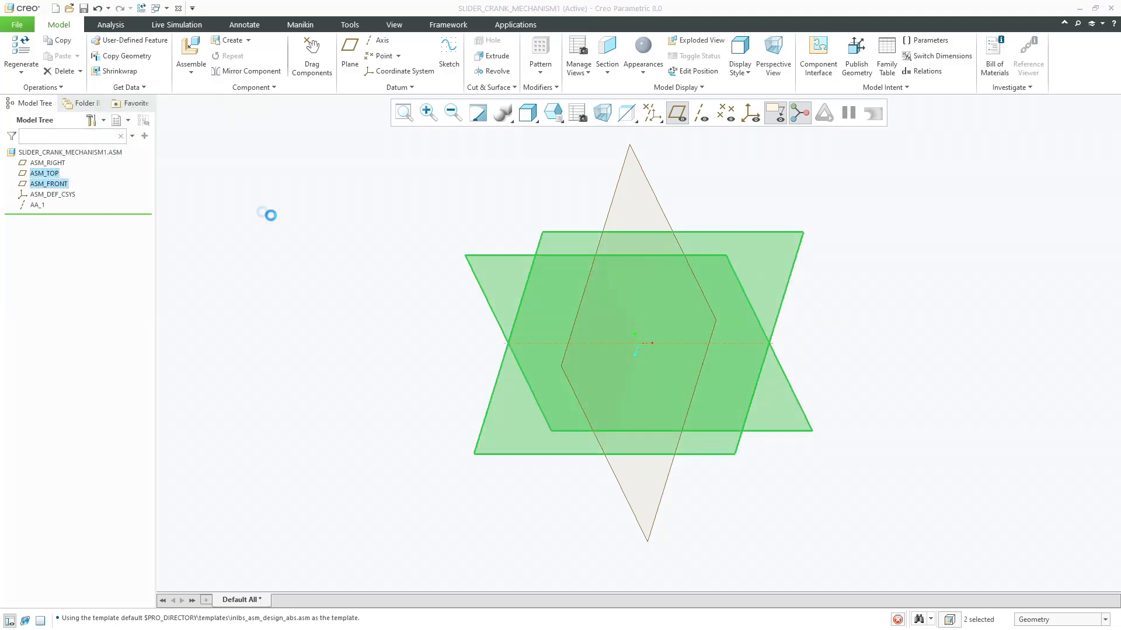
{"action": "left_click", "coordinate": [701, 112]}
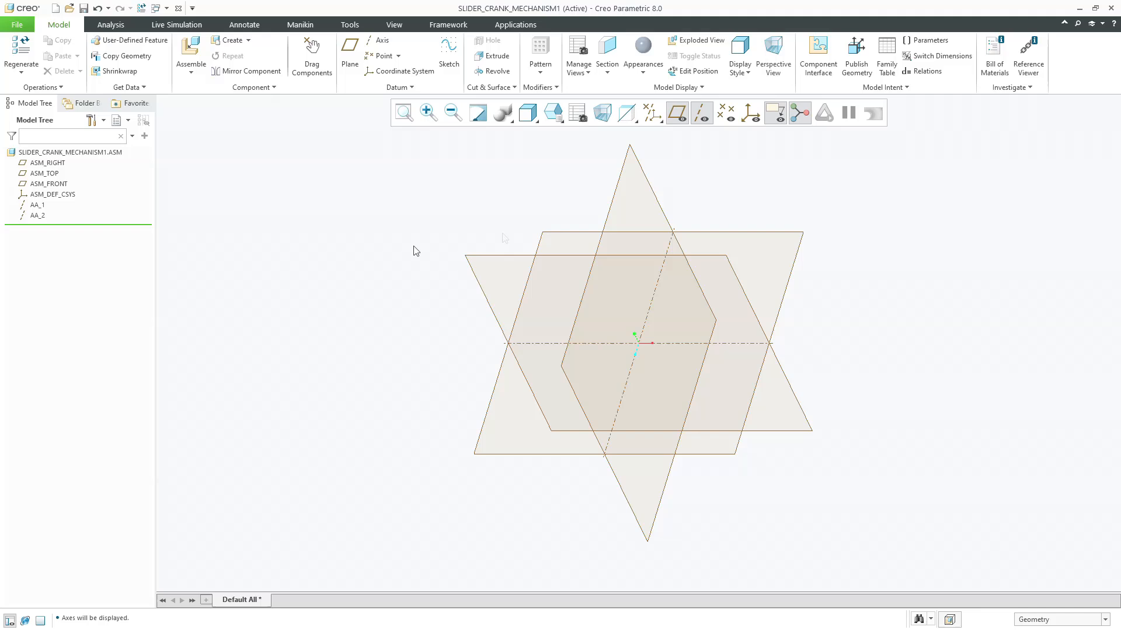
{"action": "left_click", "coordinate": [48, 163]}
{"action": "left_click", "coordinate": [50, 184], "text": "ctrl"}
Insert crank.prt from the current session into the assembly and move it clear of the assembly datum planes.
{"action": "left_click", "coordinate": [192, 50]}
{"action": "left_click", "coordinate": [371, 242]}
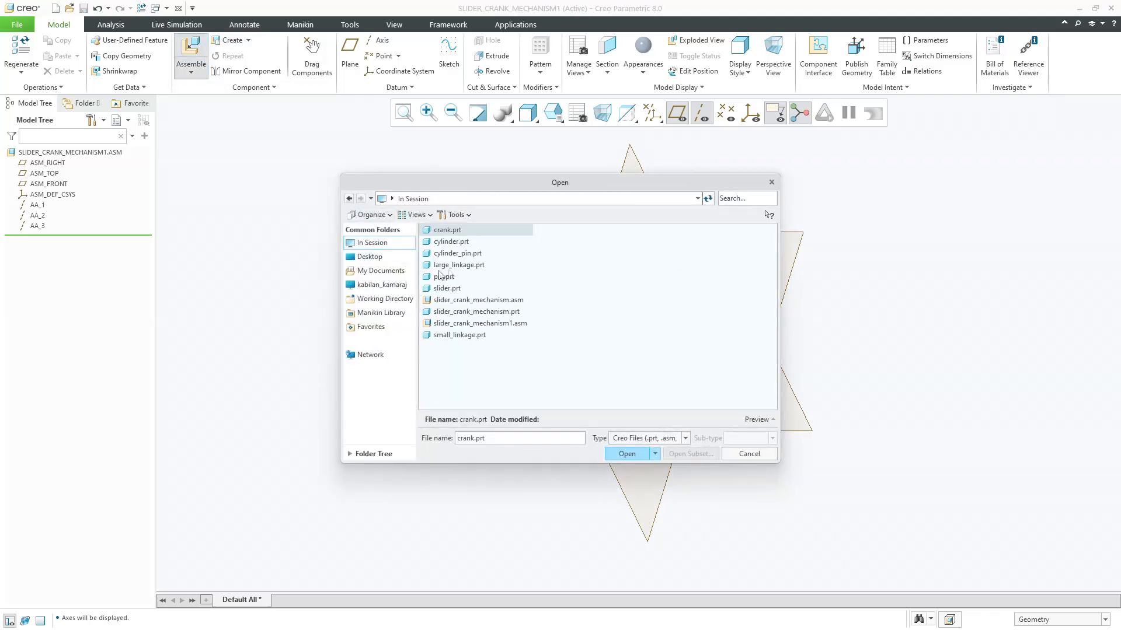
{"action": "double_click", "coordinate": [454, 234]}
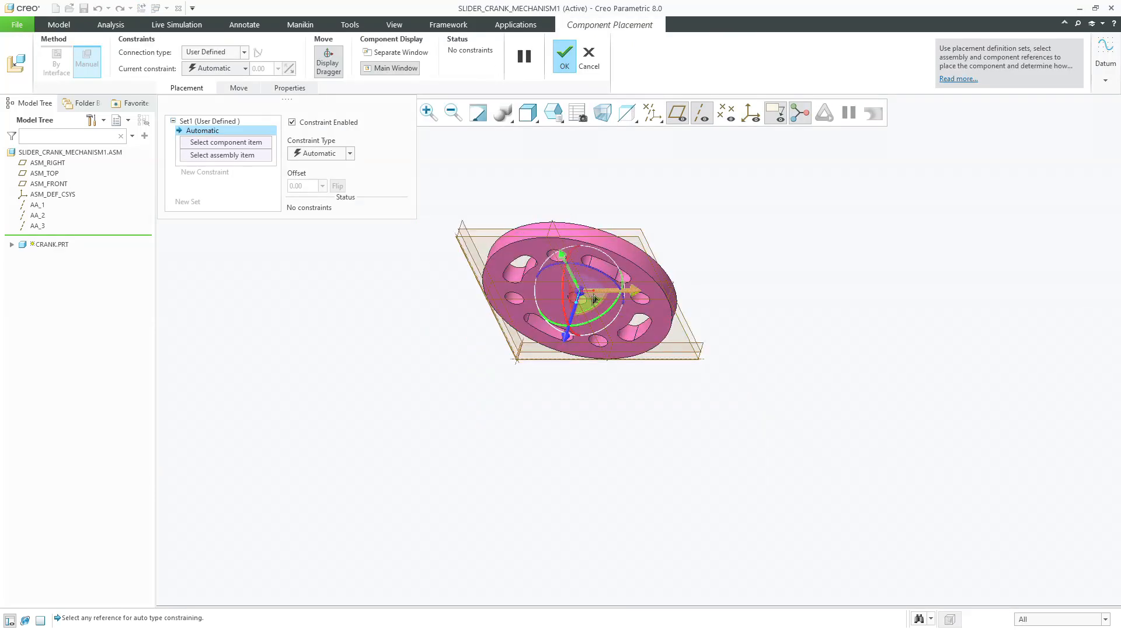
{"action": "left_click_drag", "start_coordinate": [594, 298], "coordinate": [778, 200]}
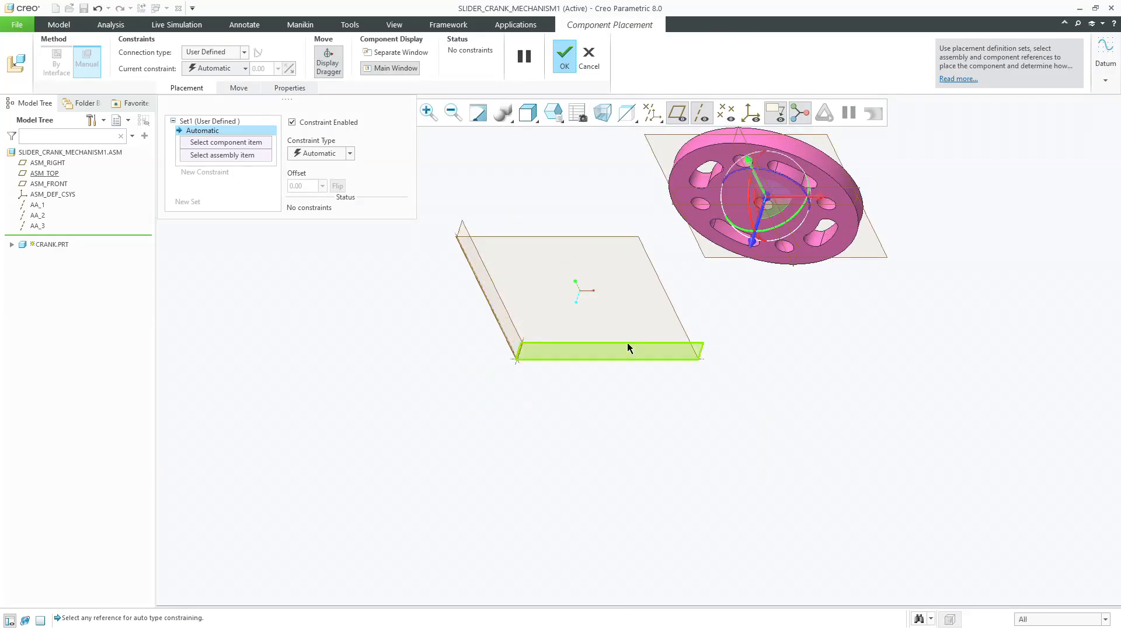
{"action": "scroll", "coordinate": [628, 347], "scroll_direction": "down", "scroll_amount": 3}
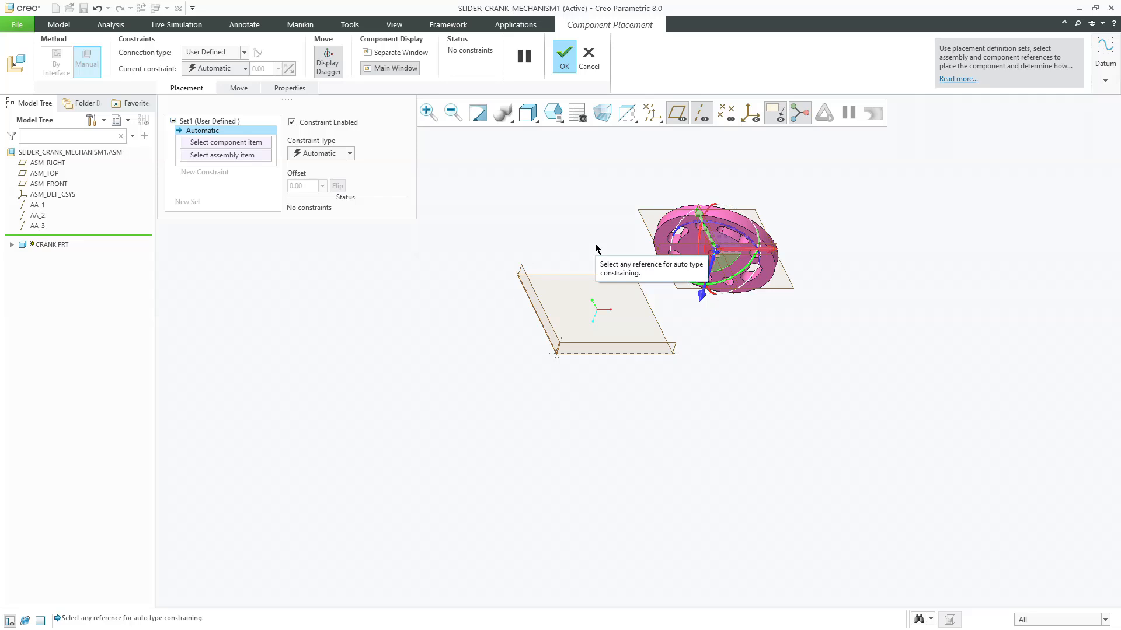
Give the crank a Pin connection and align its centre axis with the assembly axis where ASM_RIGHT and ASM_TOP meet.
{"action": "left_click", "coordinate": [218, 53]}
{"action": "left_click", "coordinate": [204, 86]}
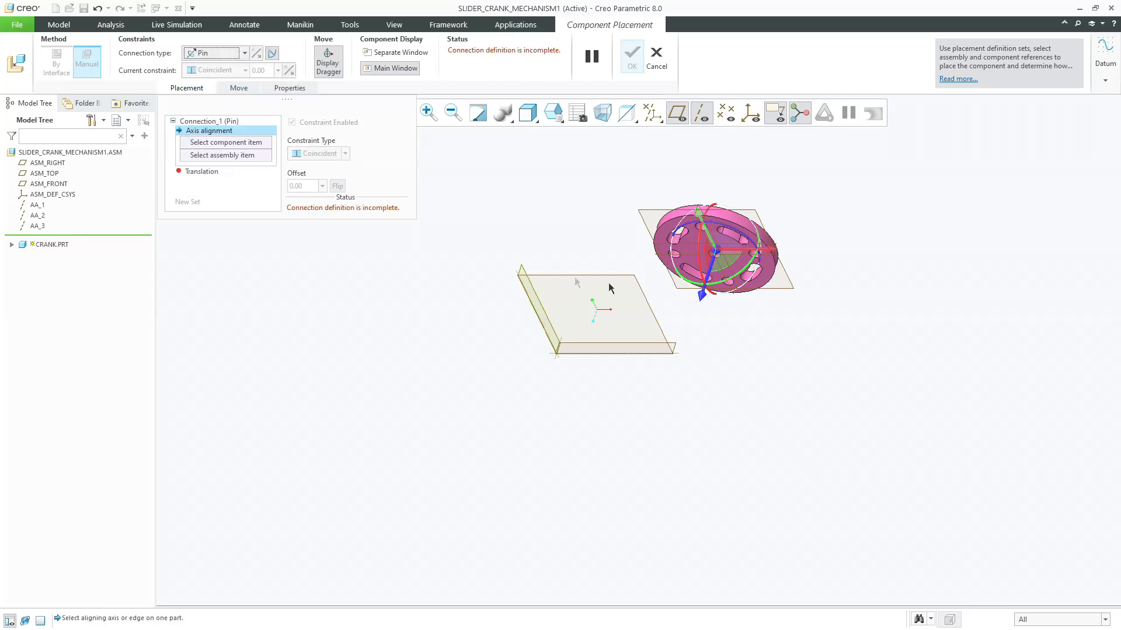
{"action": "scroll", "coordinate": [712, 245], "scroll_direction": "up", "scroll_amount": 10}
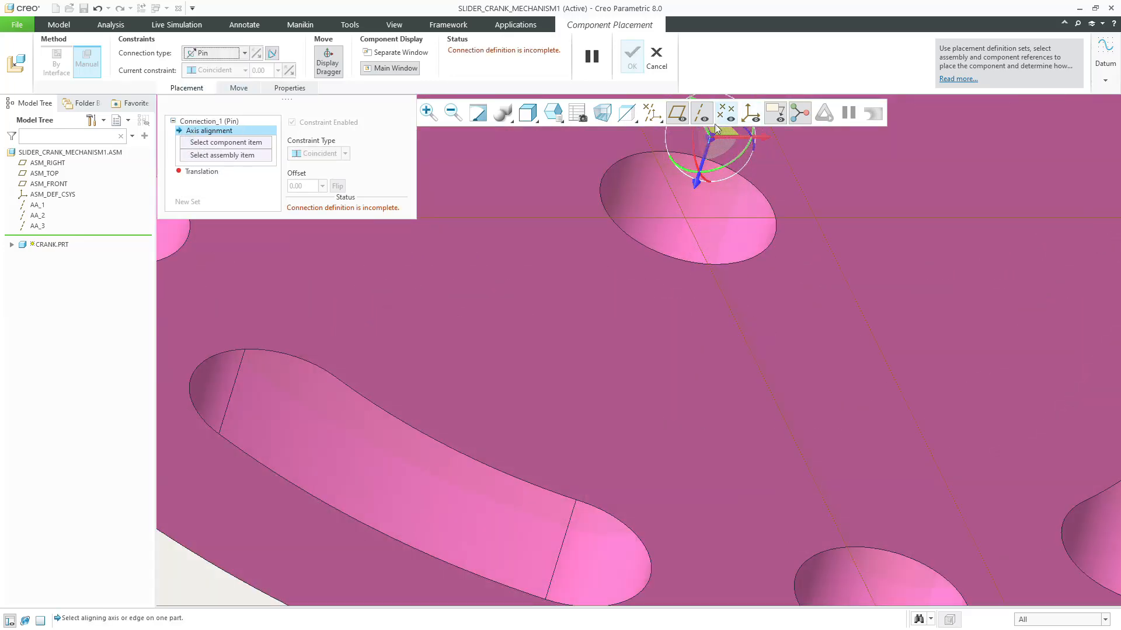
{"action": "scroll", "coordinate": [688, 275], "scroll_direction": "down", "scroll_amount": 5}
{"action": "scroll", "coordinate": [693, 241], "scroll_direction": "up", "scroll_amount": 6}
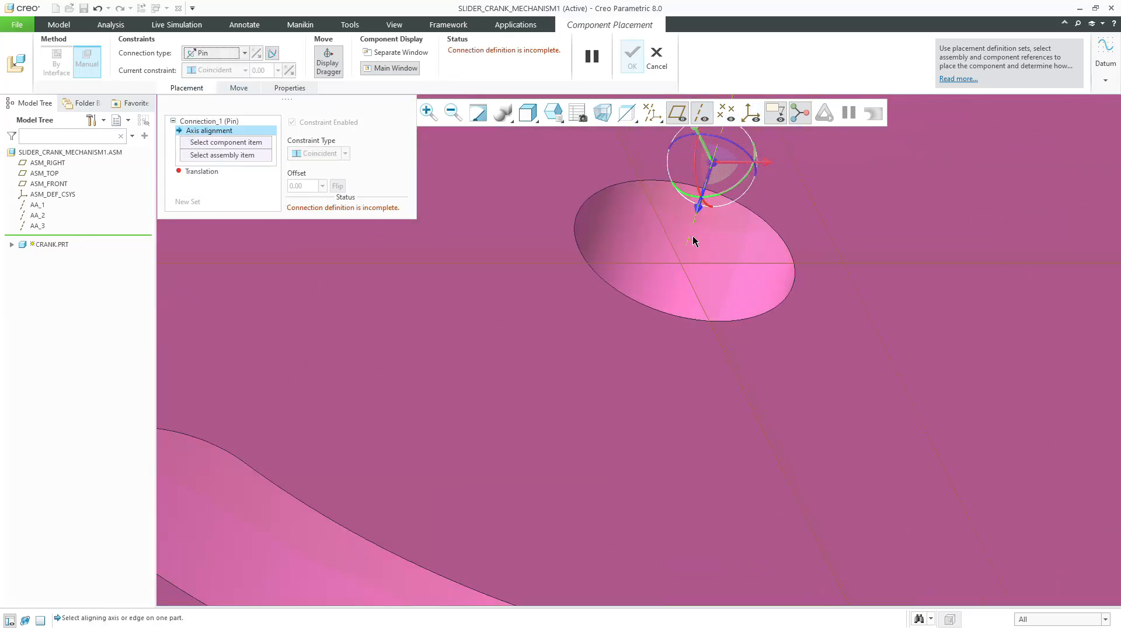
{"action": "left_click", "coordinate": [693, 241]}
{"action": "scroll", "coordinate": [693, 241], "scroll_direction": "down", "scroll_amount": 6}
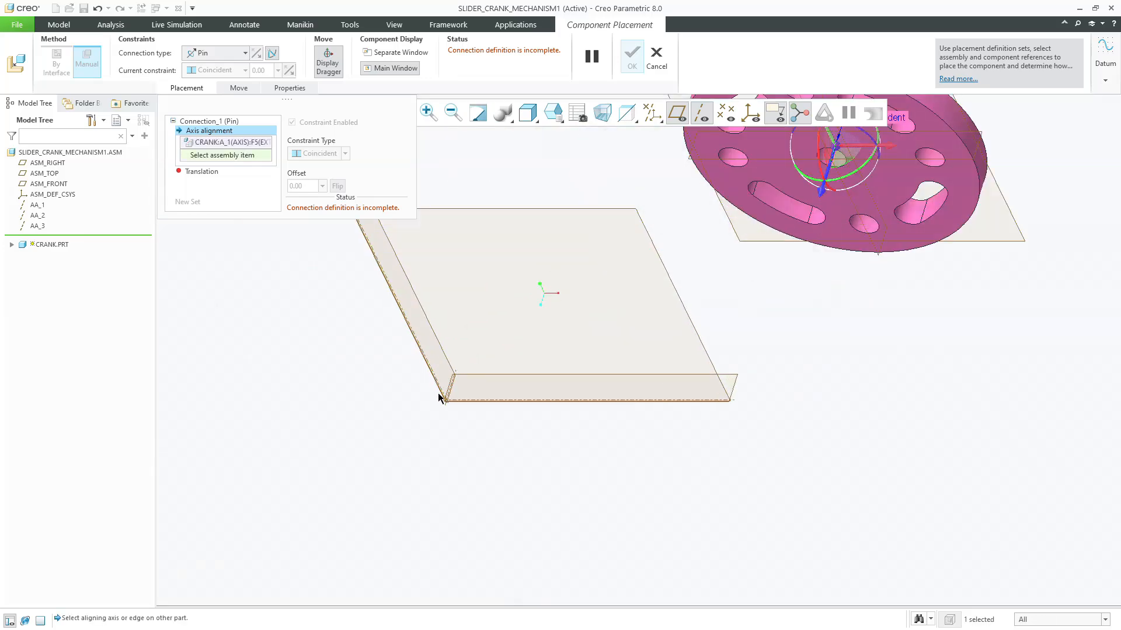
{"action": "scroll", "coordinate": [439, 398], "scroll_direction": "up", "scroll_amount": 4}
{"action": "left_click", "coordinate": [454, 394]}
{"action": "scroll", "coordinate": [475, 395], "scroll_direction": "down", "scroll_amount": 3}
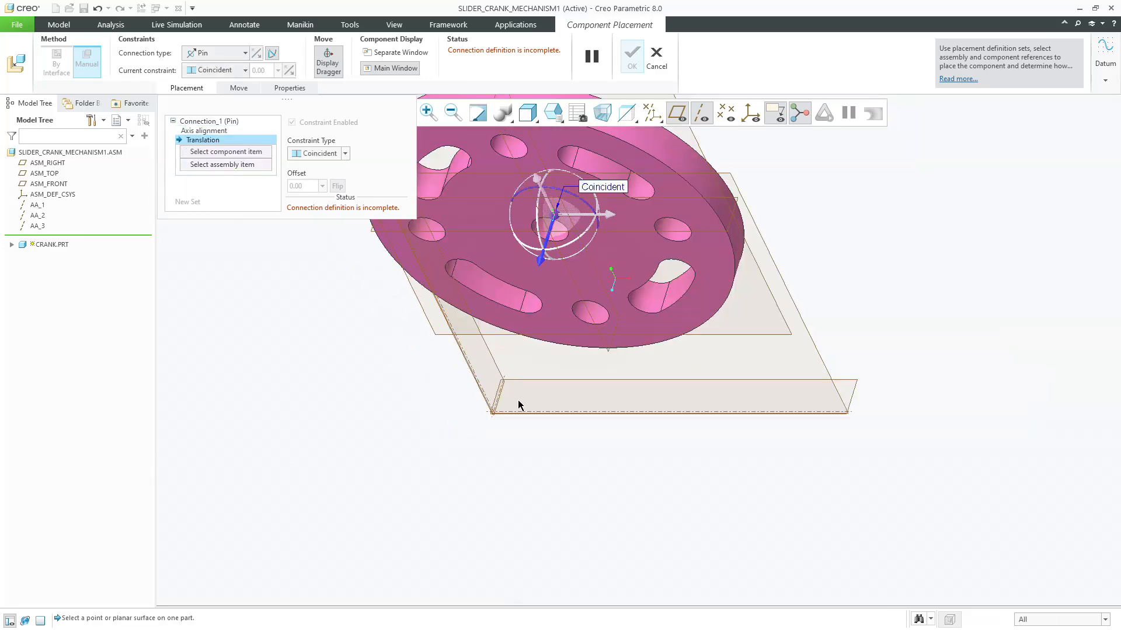
Define the pin connection's translation by making the crank's FRONT plane coincident with ASM_FRONT, and accept the placement in the standard view.
{"action": "scroll", "coordinate": [520, 405], "scroll_direction": "down", "scroll_amount": 2}
{"action": "left_click", "coordinate": [445, 218]}
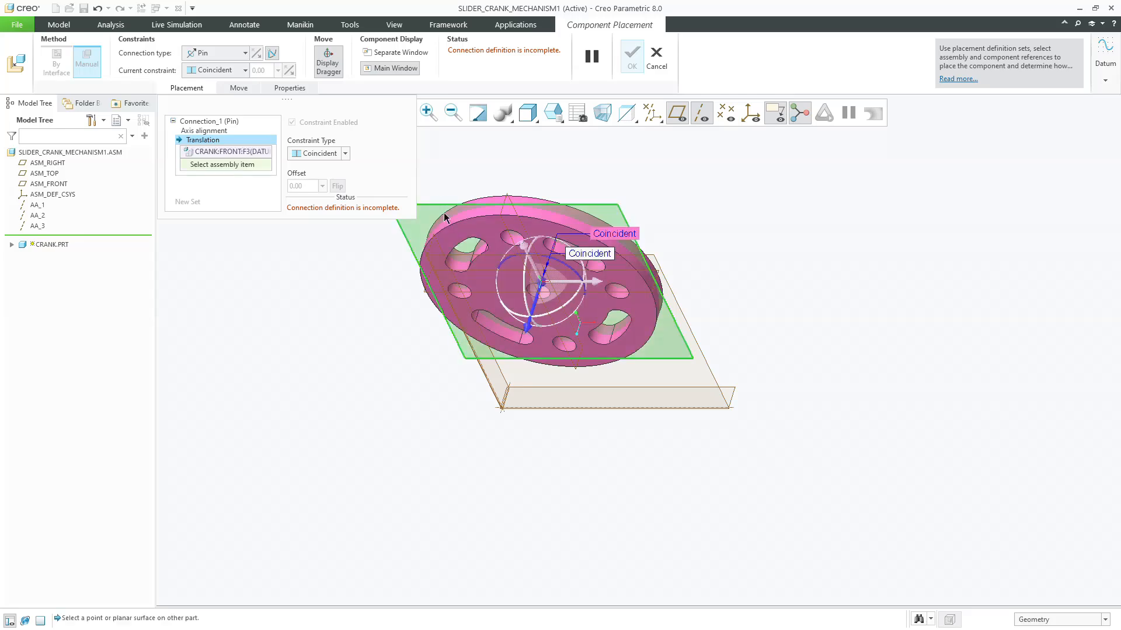
{"action": "left_click", "coordinate": [654, 254]}
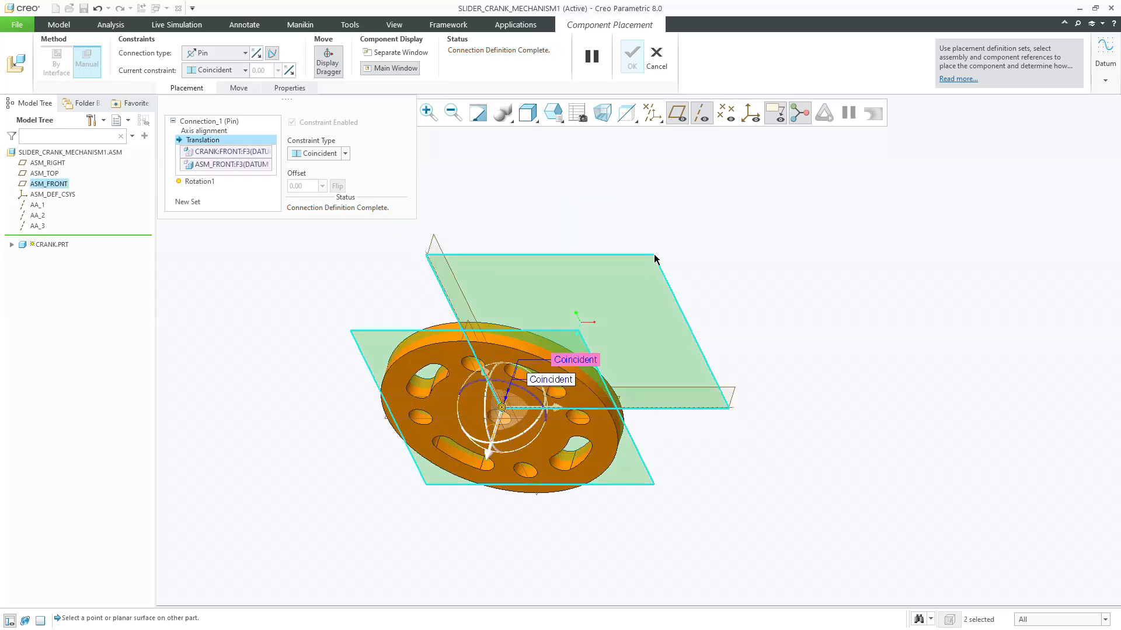
{"action": "middle_click", "coordinate": [695, 261]}
{"action": "left_click", "coordinate": [554, 117]}
{"action": "left_click", "coordinate": [578, 130]}
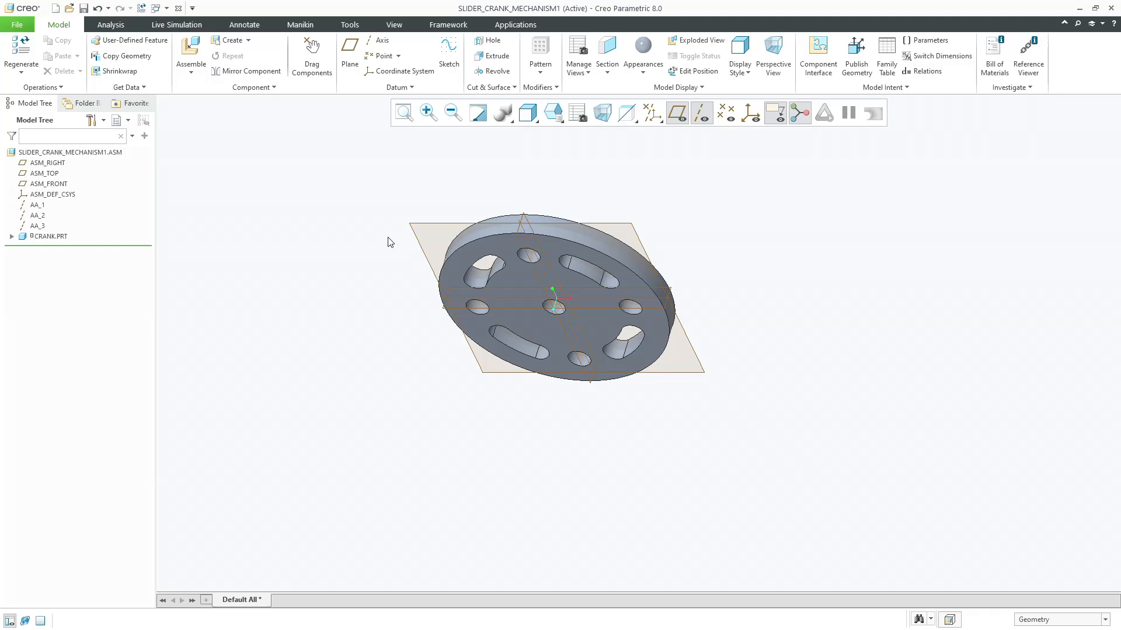
Insert pin.prt from the current session, select its axis as the component reference and move it clear of the crank.
{"action": "left_click", "coordinate": [191, 54]}
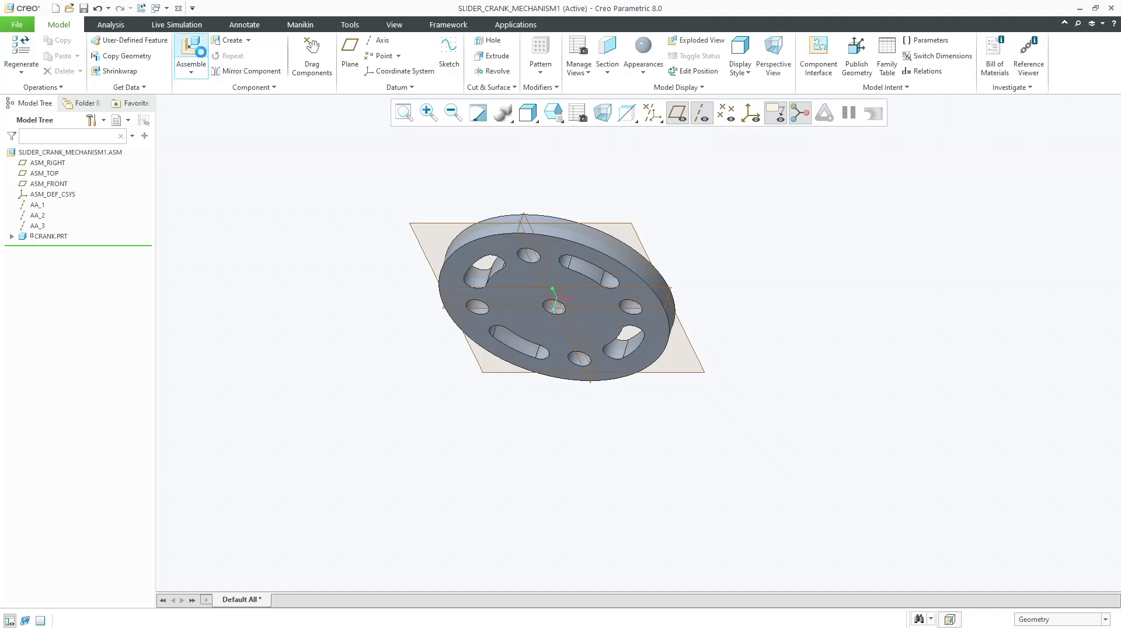
{"action": "left_click", "coordinate": [386, 249]}
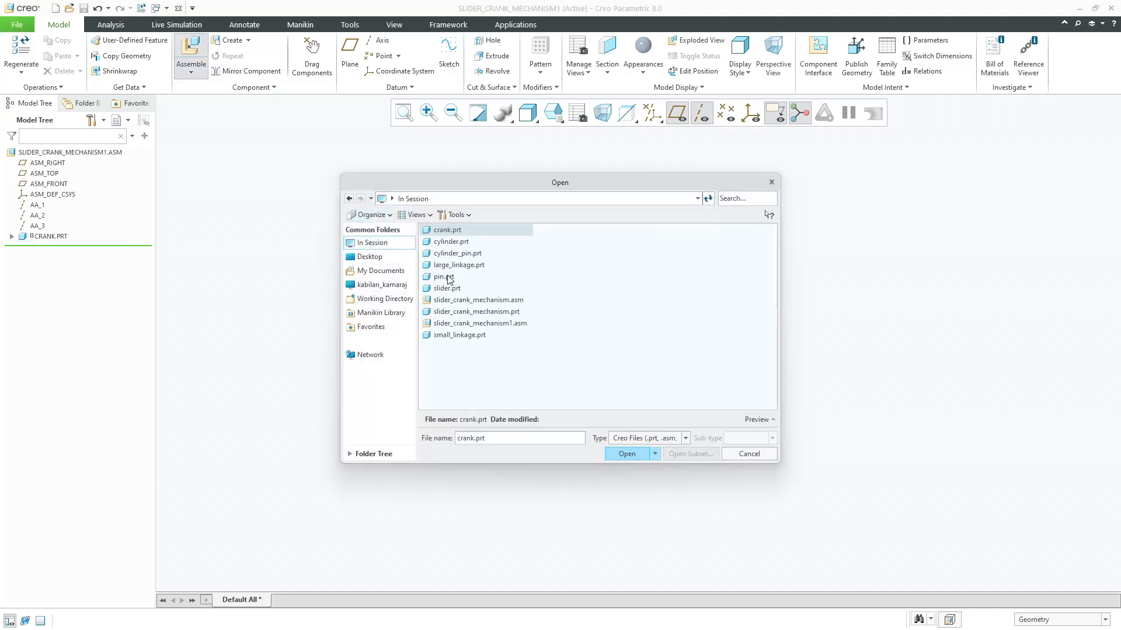
{"action": "double_click", "coordinate": [444, 277]}
{"action": "scroll", "coordinate": [705, 324], "scroll_direction": "down", "scroll_amount": 3}
{"action": "scroll", "coordinate": [704, 324], "scroll_direction": "down", "scroll_amount": 1}
{"action": "left_click", "coordinate": [667, 360]}
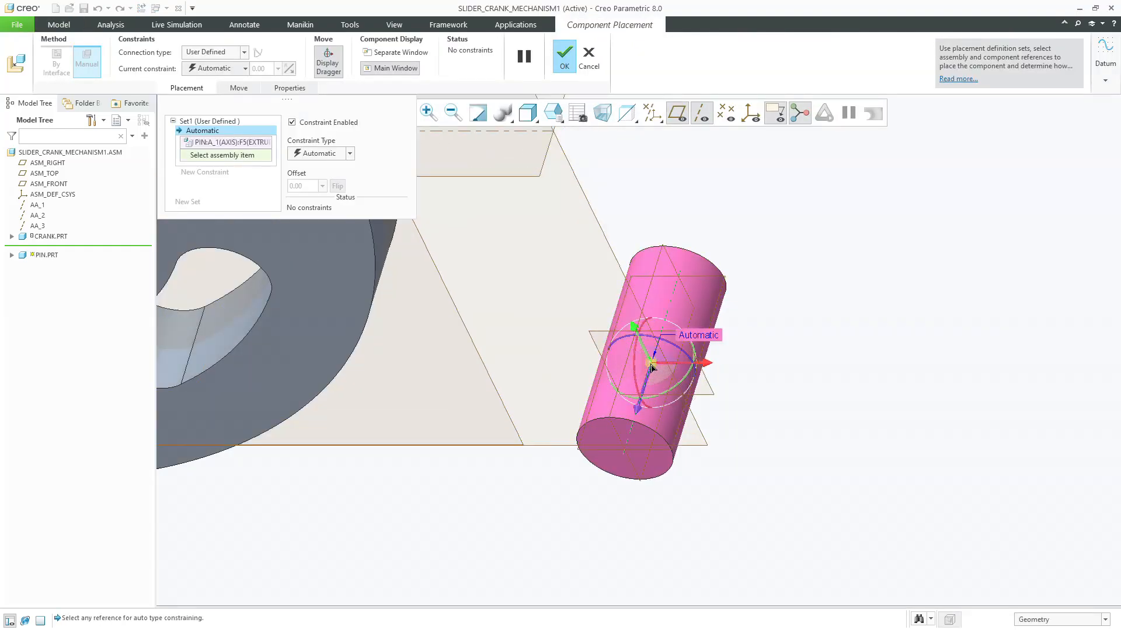
{"action": "left_click_drag", "start_coordinate": [667, 361], "coordinate": [810, 269]}
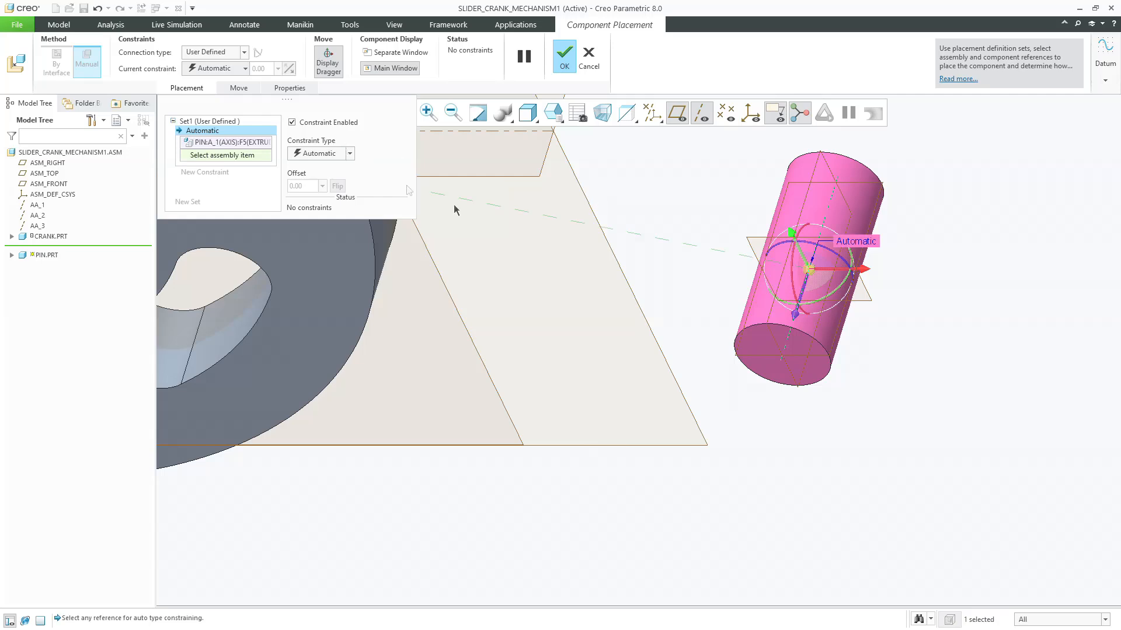
{"action": "scroll", "coordinate": [671, 283], "scroll_direction": "up", "scroll_amount": 1}
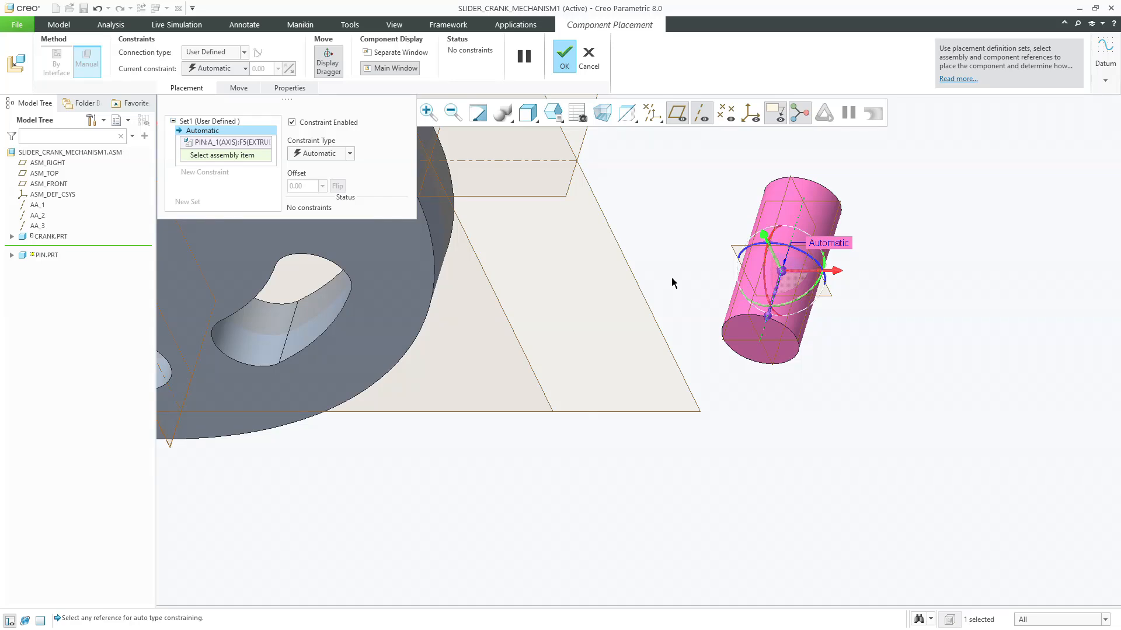
{"action": "scroll", "coordinate": [701, 251], "scroll_direction": "up", "scroll_amount": 3}
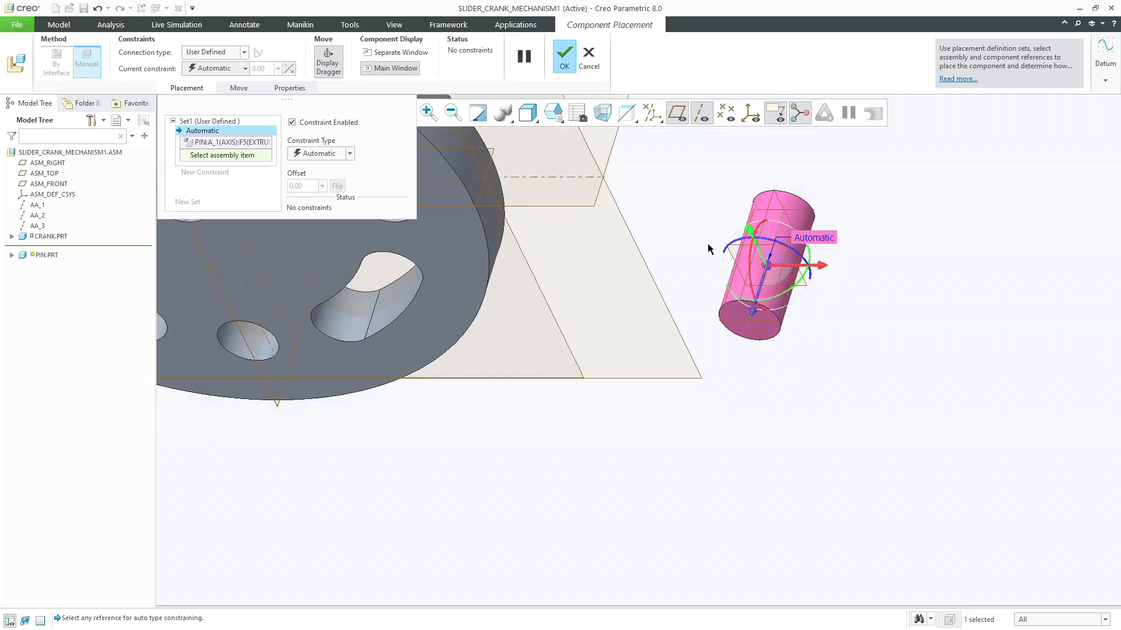
{"action": "scroll", "coordinate": [419, 263], "scroll_direction": "down", "scroll_amount": 3}
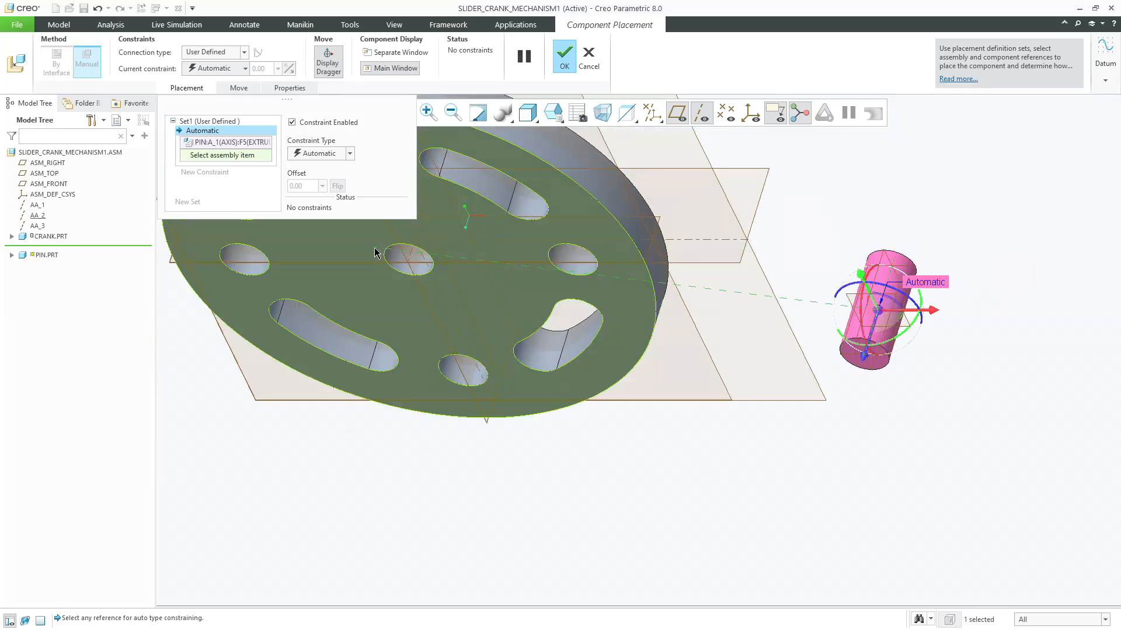
Make the pin's axis coincident with datum axis AA_1 through the crank's centre hole.
{"action": "left_click", "coordinate": [418, 262]}
{"action": "left_click", "coordinate": [328, 154]}
{"action": "left_click", "coordinate": [318, 198]}
Make the pin's end face coincident with the crank's flat face and accept the pin's placement.
{"action": "scroll", "coordinate": [523, 309], "scroll_direction": "up", "scroll_amount": 3}
{"action": "middle_click_drag", "start_coordinate": [513, 275], "coordinate": [493, 263]}
{"action": "scroll", "coordinate": [492, 263], "scroll_direction": "down", "scroll_amount": 3}
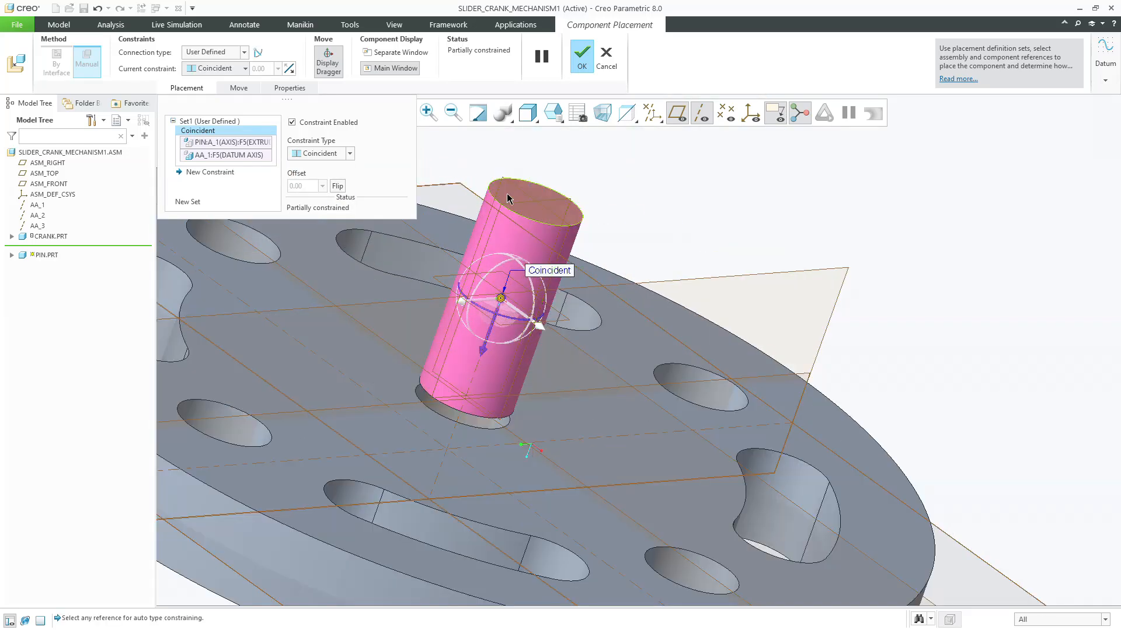
{"action": "left_click", "coordinate": [503, 195]}
{"action": "left_click", "coordinate": [450, 309]}
{"action": "scroll", "coordinate": [461, 315], "scroll_direction": "up", "scroll_amount": 5}
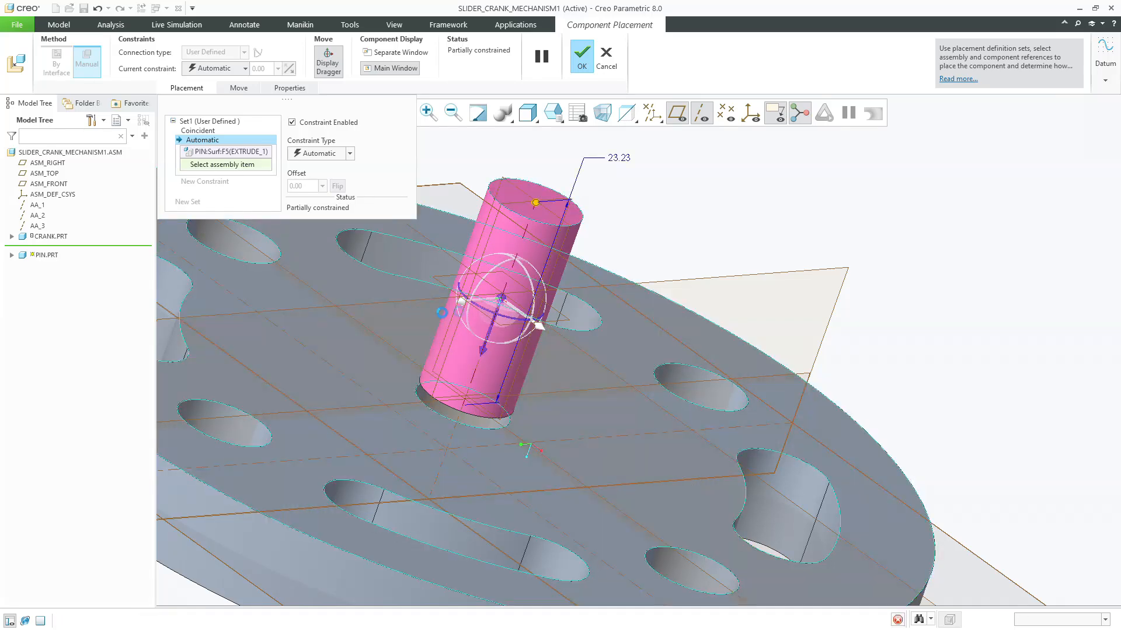
{"action": "left_click", "coordinate": [293, 151]}
{"action": "left_click", "coordinate": [318, 198]}
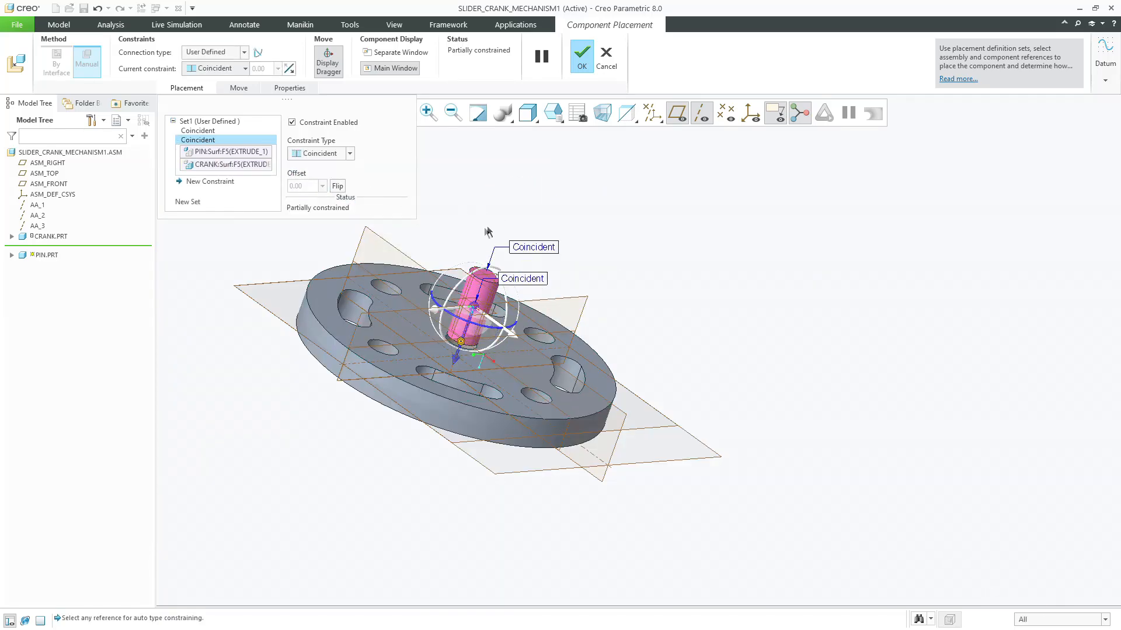
{"action": "middle_click", "coordinate": [488, 242]}
Turn off the datum plane display in the assembly.
{"action": "middle_click_drag", "start_coordinate": [495, 239], "coordinate": [507, 163]}
{"action": "left_click", "coordinate": [652, 114]}
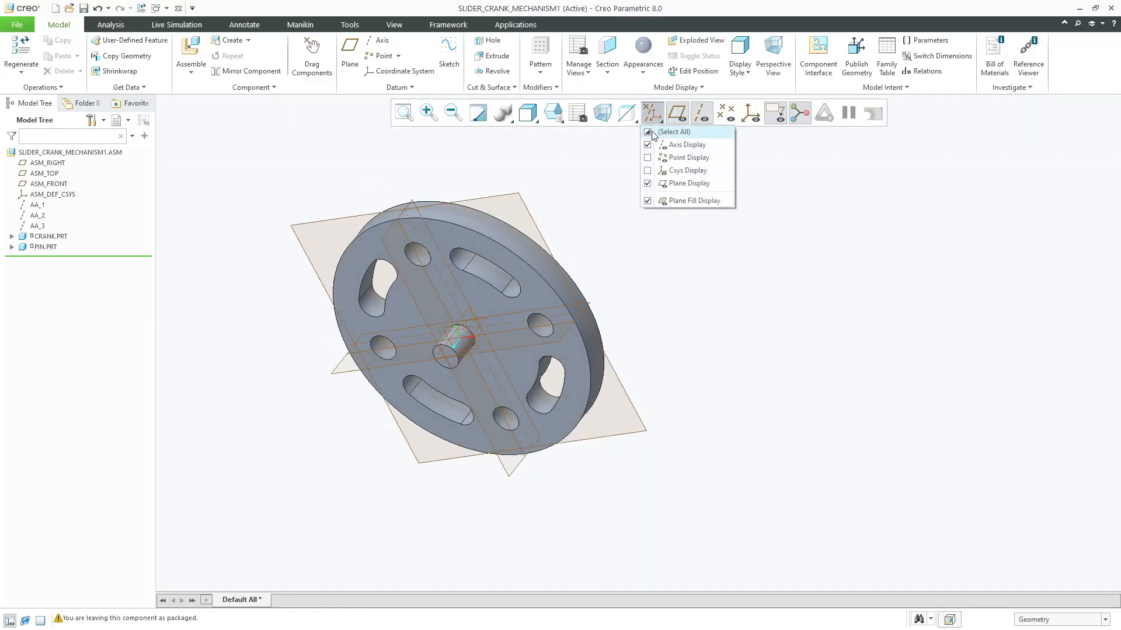
{"action": "left_click", "coordinate": [650, 114]}
{"action": "left_click", "coordinate": [647, 132]}
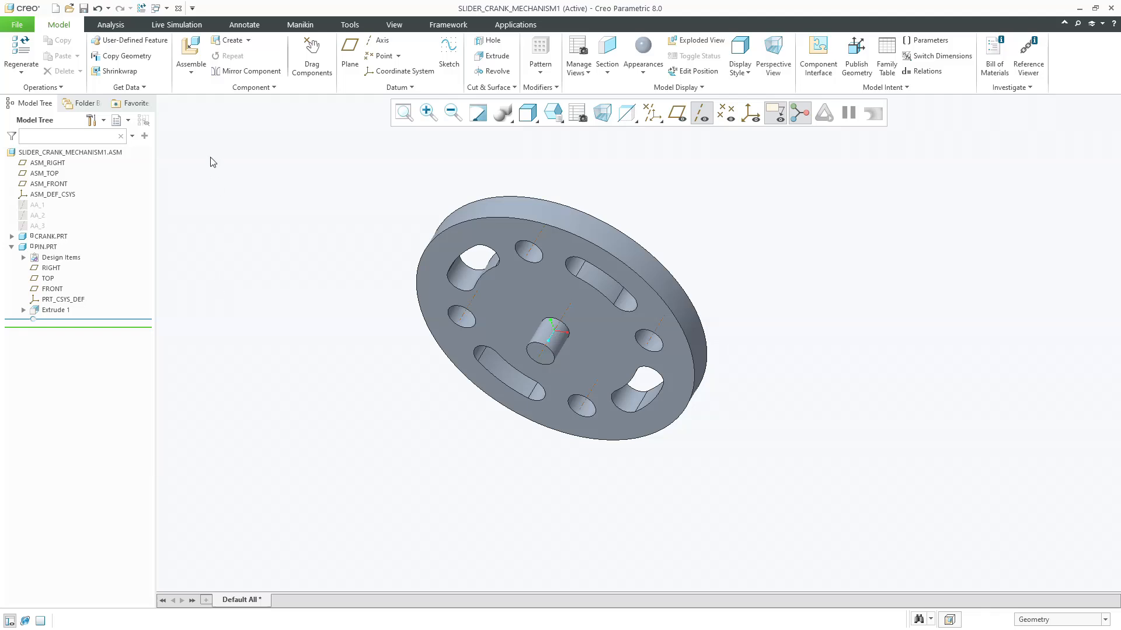
Collapse the pin's branch in the model tree and hide the crank.
{"action": "left_click", "coordinate": [11, 247]}
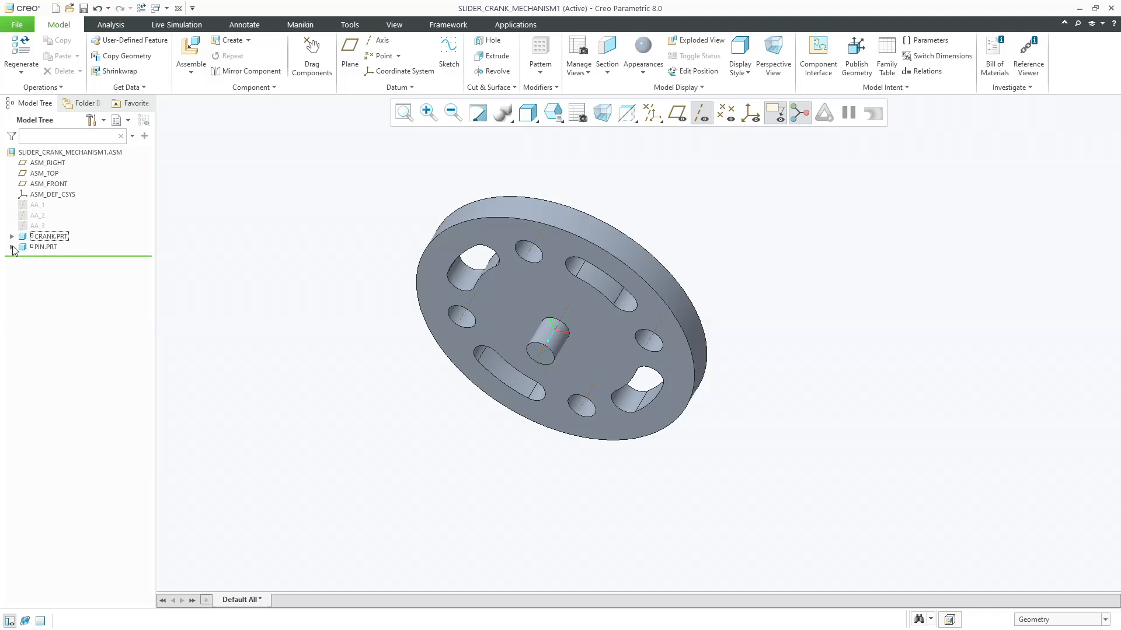
{"action": "left_click", "coordinate": [51, 237]}
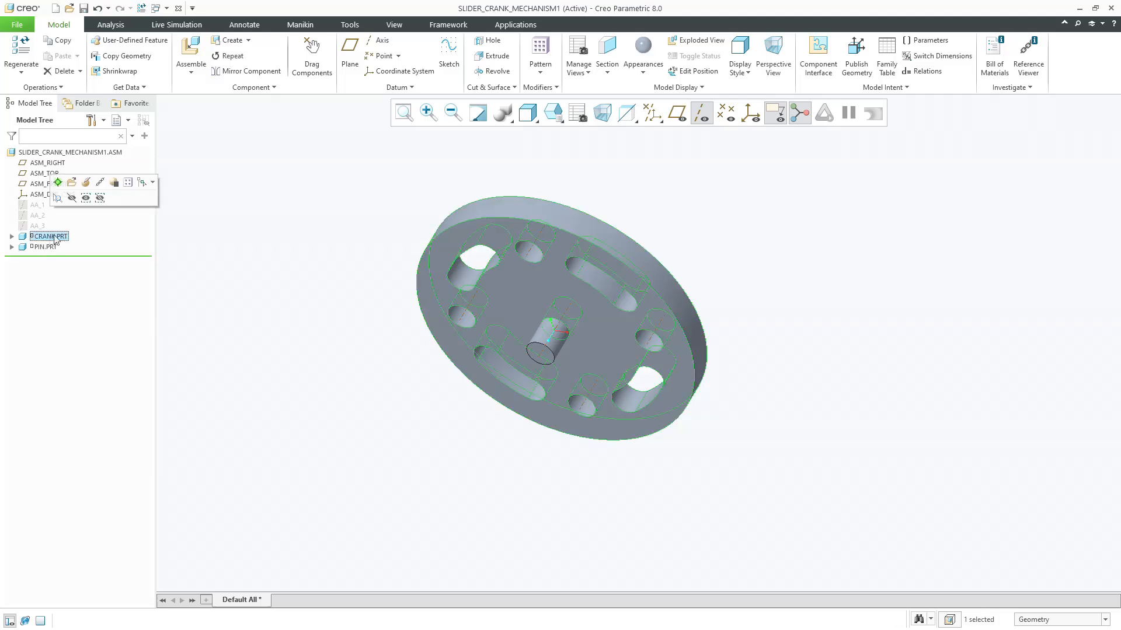
{"action": "left_click", "coordinate": [71, 198]}
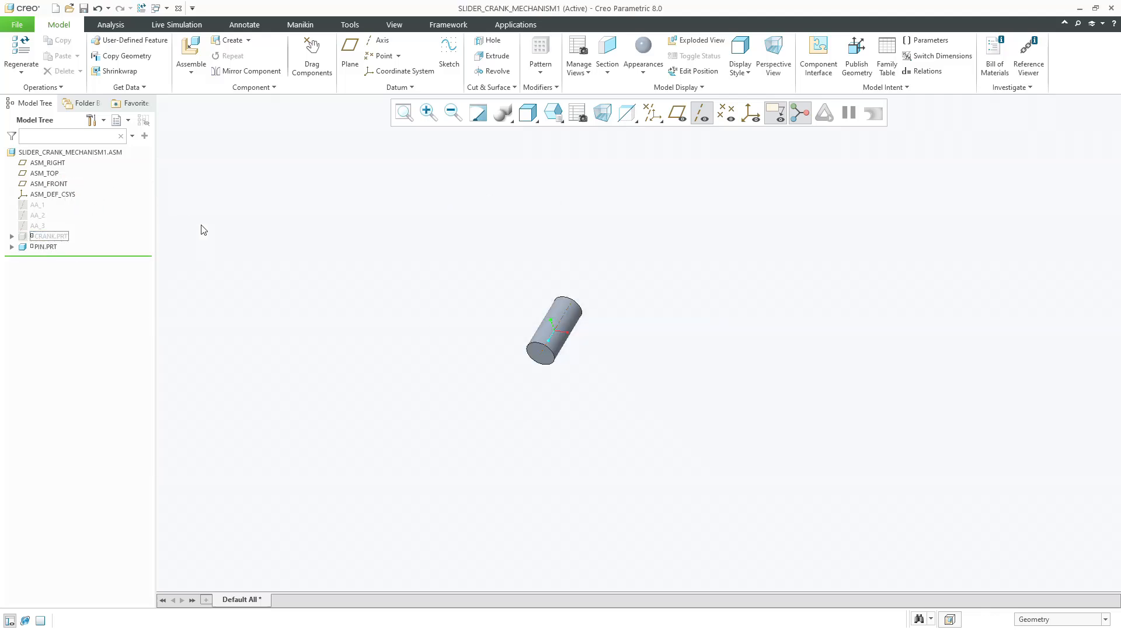
Insert small_linkage.prt from the current session and give it a Pin connection.
{"action": "left_click", "coordinate": [191, 53]}
{"action": "left_click", "coordinate": [374, 243]}
{"action": "double_click", "coordinate": [452, 335]}
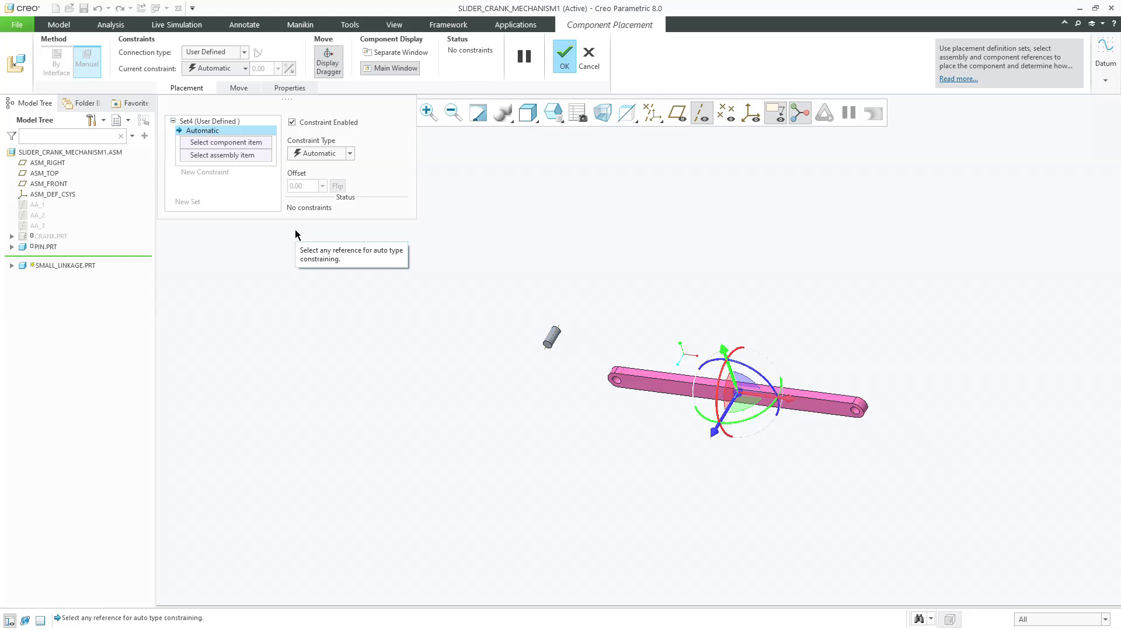
{"action": "left_click", "coordinate": [222, 53]}
{"action": "left_click", "coordinate": [216, 89]}
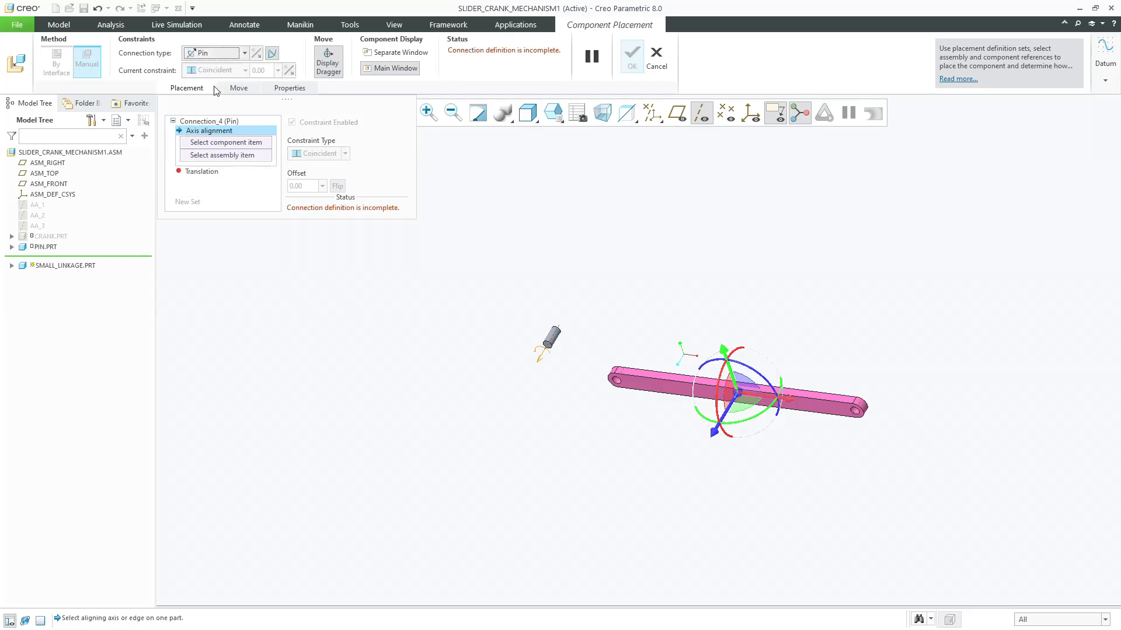
Align the axis of the small linkage's near end hole with the pin's axis.
{"action": "scroll", "coordinate": [589, 350], "scroll_direction": "up", "scroll_amount": 3}
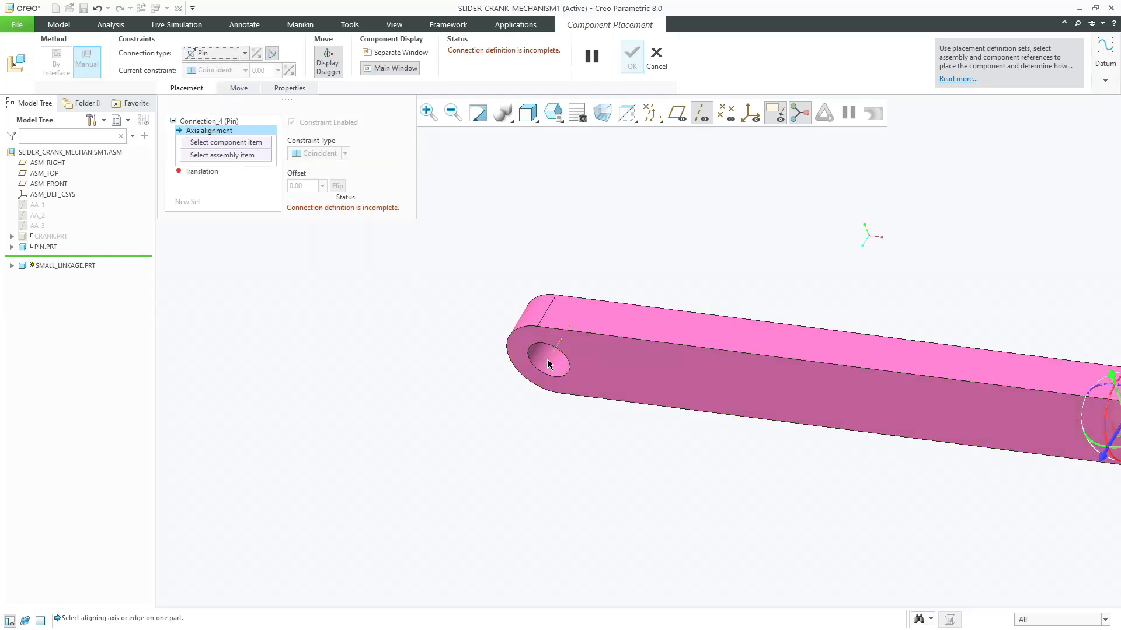
{"action": "left_click", "coordinate": [586, 380]}
{"action": "scroll", "coordinate": [586, 380], "scroll_direction": "down", "scroll_amount": 2}
{"action": "scroll", "coordinate": [491, 318], "scroll_direction": "up", "scroll_amount": 5}
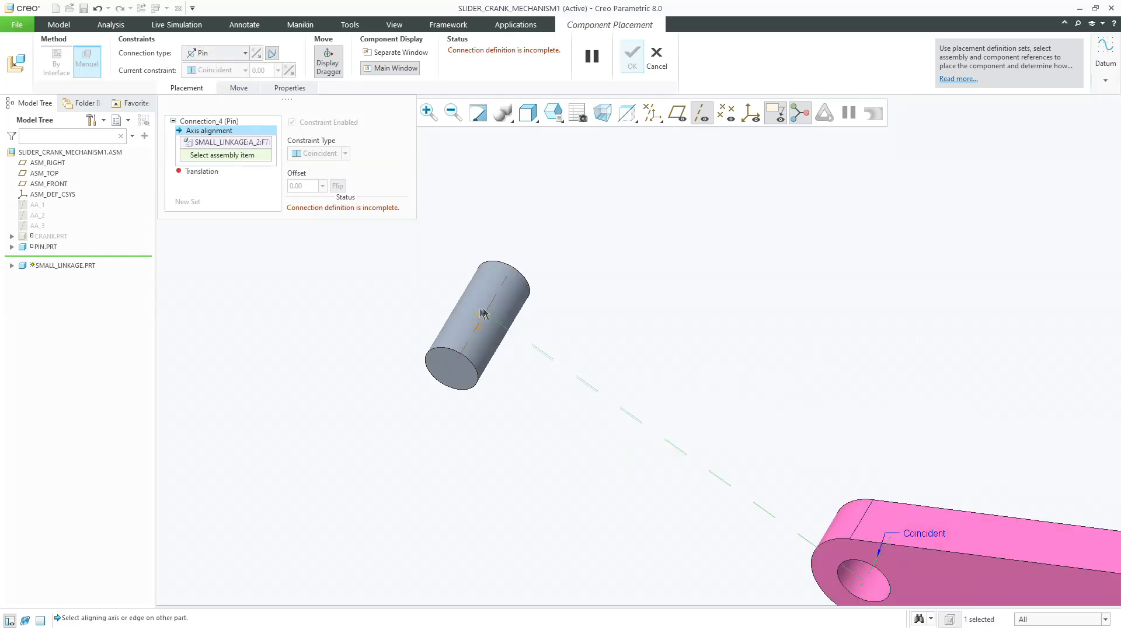
{"action": "left_click", "coordinate": [487, 315]}
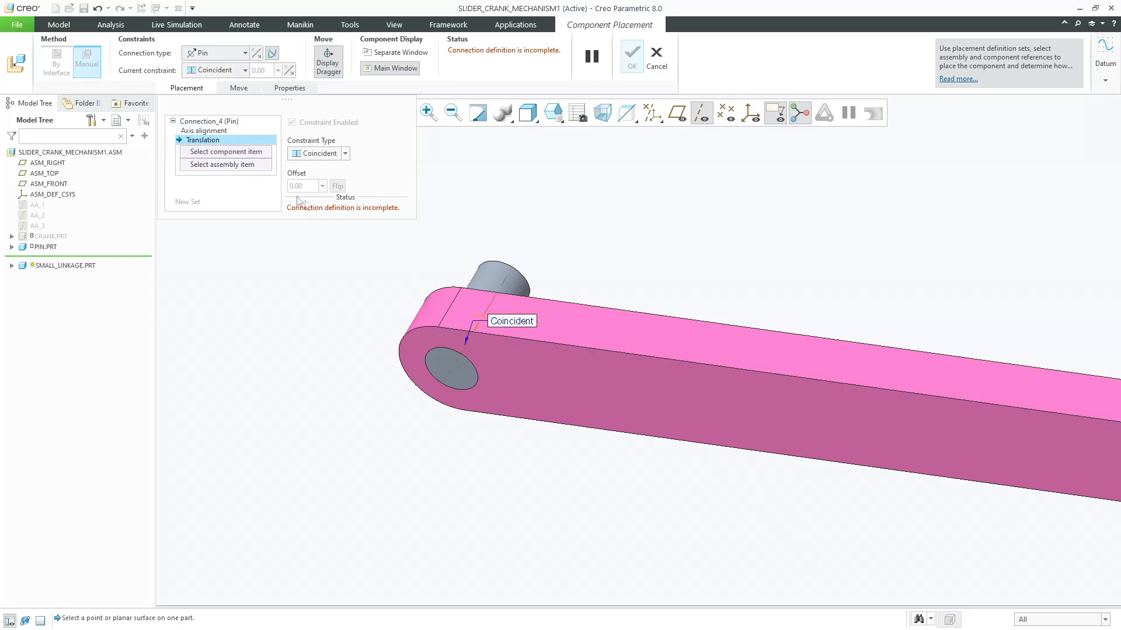
Define the translation by making the small linkage's front face coincident with the pin's end face, and accept the placement.
{"action": "left_click", "coordinate": [234, 131]}
{"action": "left_click", "coordinate": [214, 170]}
{"action": "left_click", "coordinate": [489, 362]}
{"action": "left_click", "coordinate": [453, 369]}
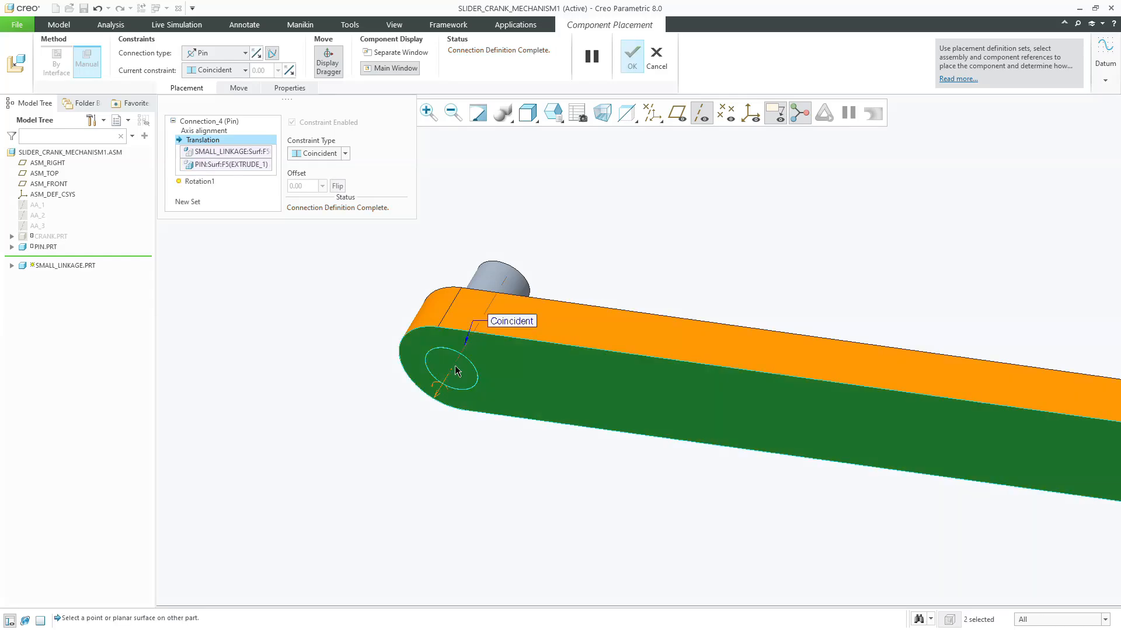
{"action": "middle_click", "coordinate": [323, 299]}
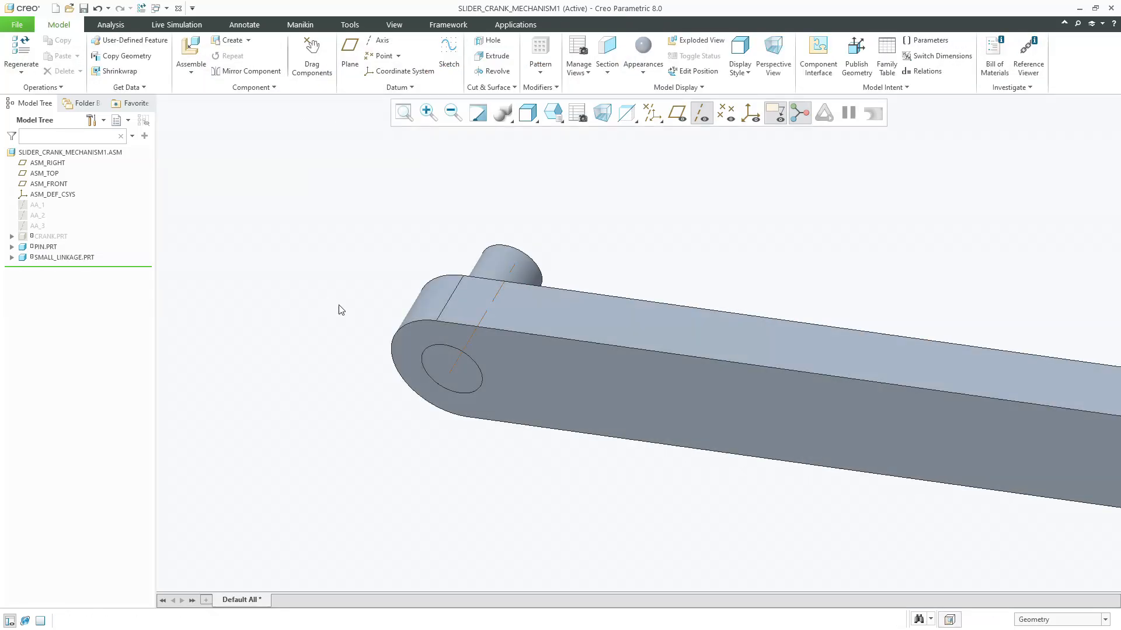
Show the hidden crank again in the assembly.
{"action": "left_click", "coordinate": [50, 236]}
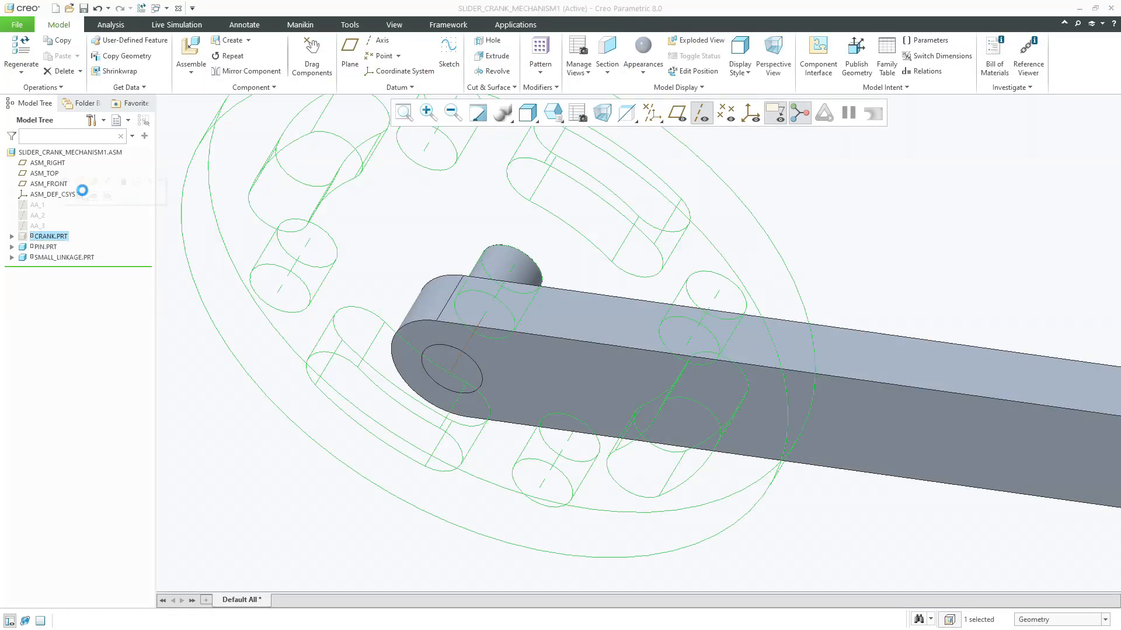
{"action": "scroll", "coordinate": [271, 302], "scroll_direction": "up", "scroll_amount": 3}
{"action": "middle_click_drag", "start_coordinate": [271, 303], "coordinate": [296, 338]}
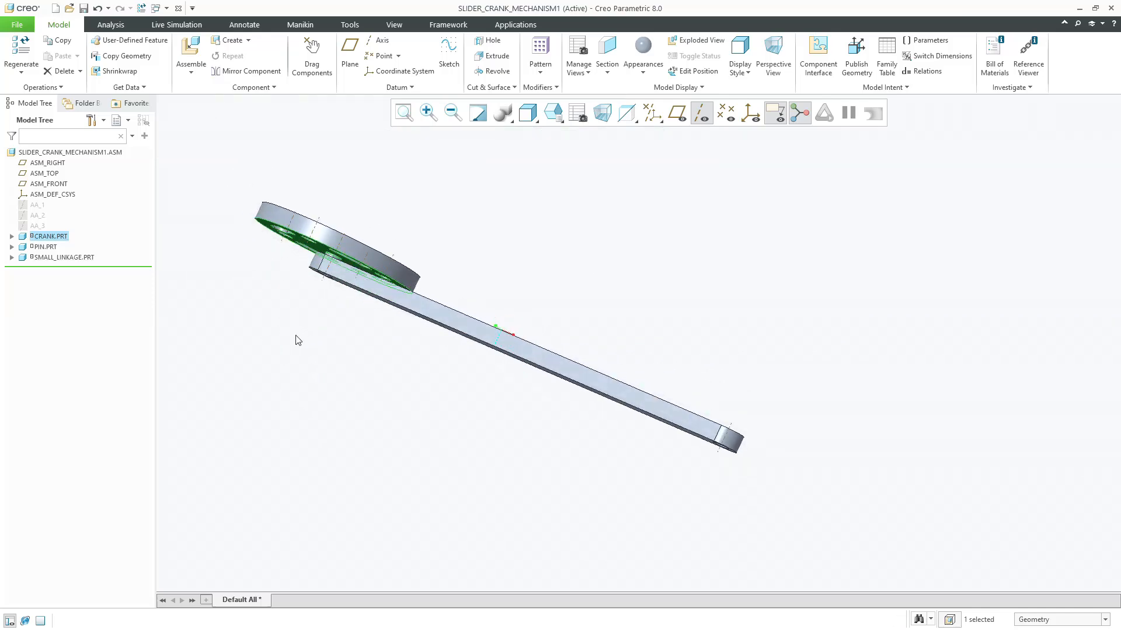
Examine the gap between the crank and the small linkage along the pin in a side view.
{"action": "left_click", "coordinate": [295, 296]}
{"action": "scroll", "coordinate": [300, 252], "scroll_direction": "down", "scroll_amount": 5}
{"action": "middle_click_drag", "start_coordinate": [337, 255], "coordinate": [370, 275]}
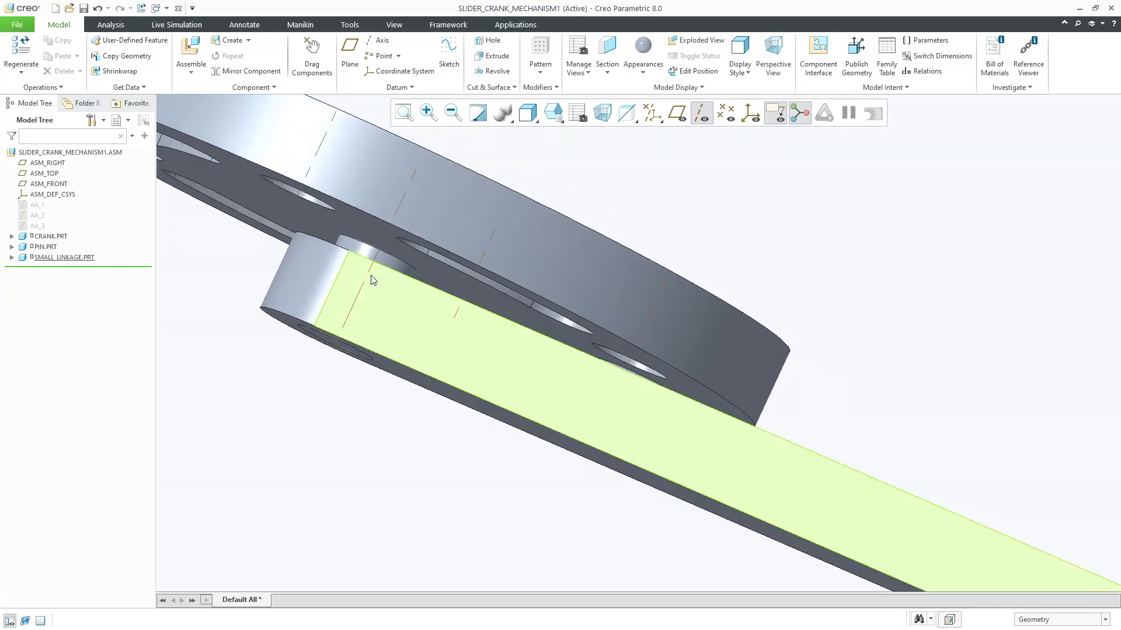
{"action": "left_click", "coordinate": [442, 288]}
{"action": "left_click", "coordinate": [433, 269]}
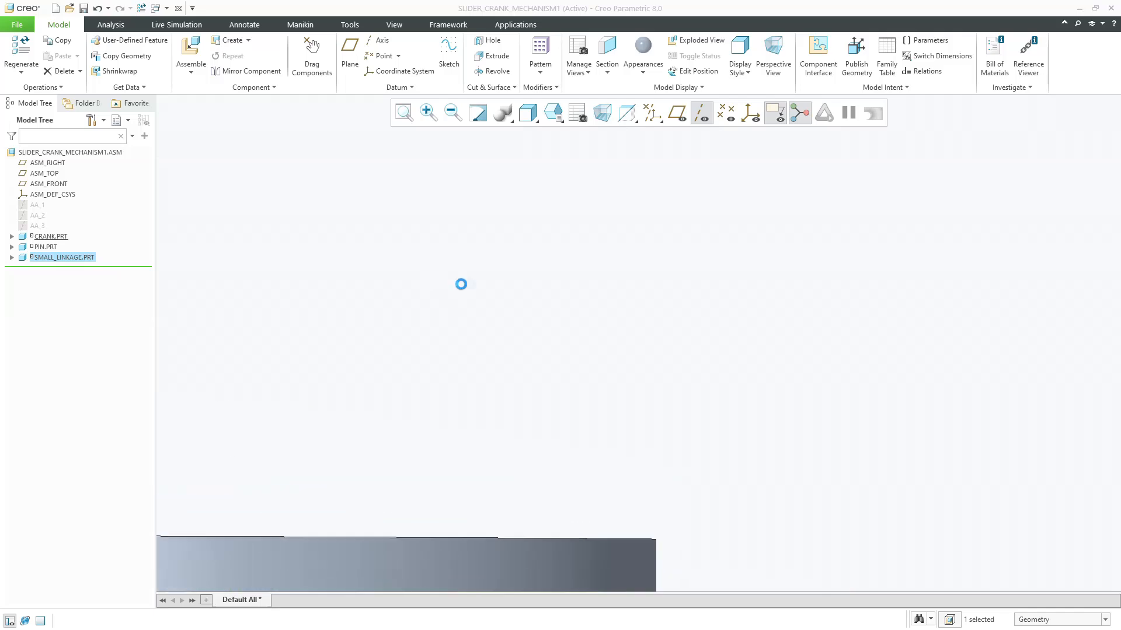
{"action": "scroll", "coordinate": [397, 380], "scroll_direction": "down", "scroll_amount": 4}
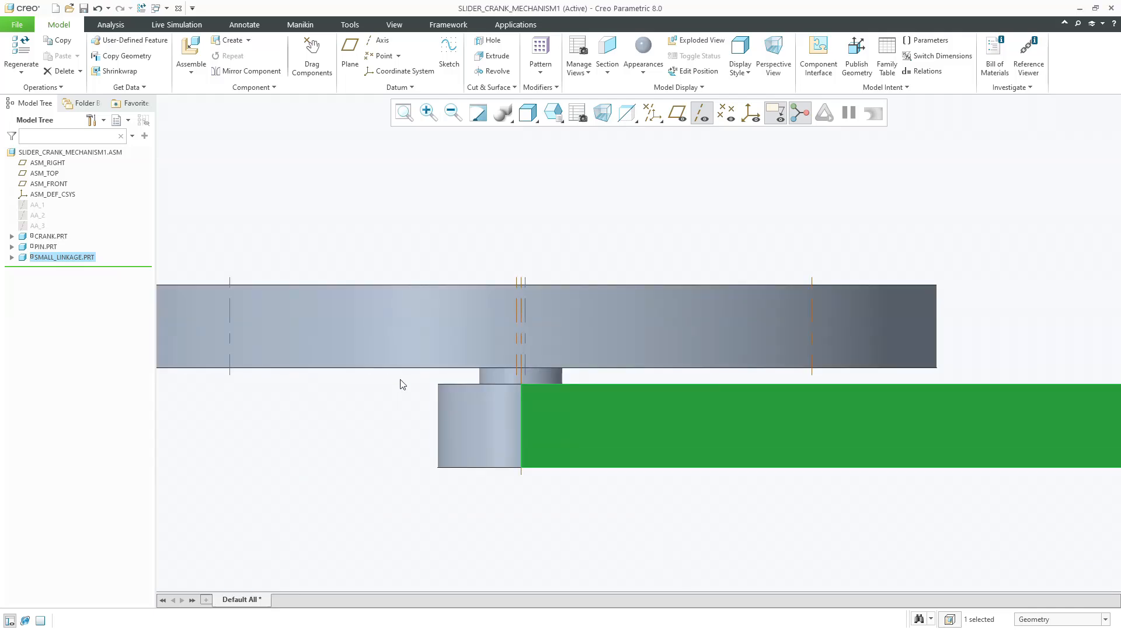
{"action": "scroll", "coordinate": [520, 369], "scroll_direction": "up", "scroll_amount": 1}
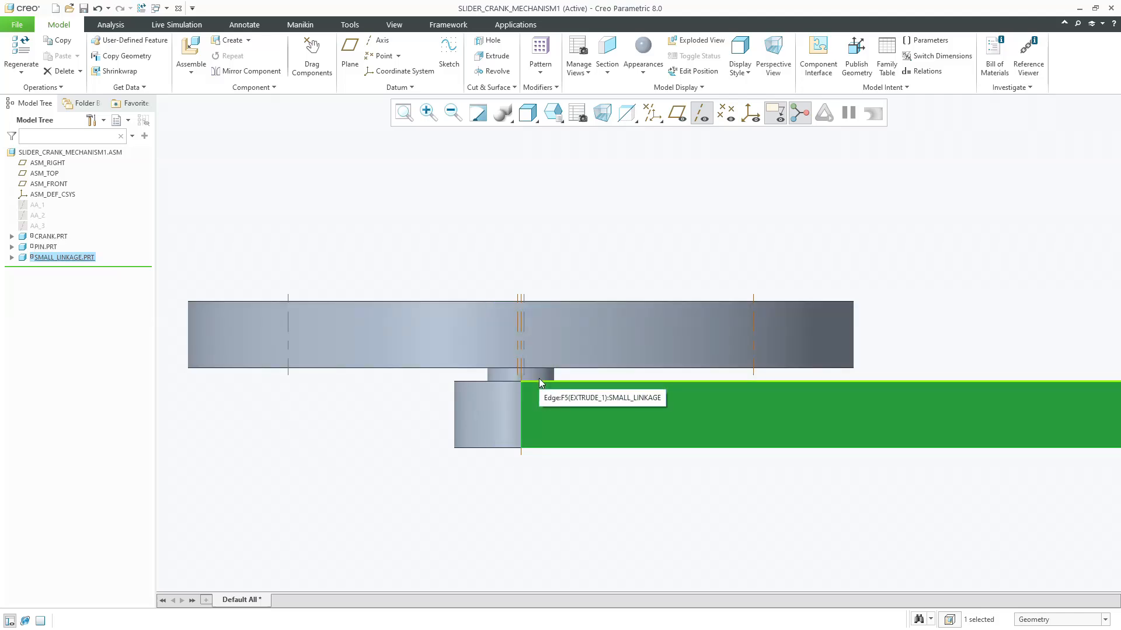
{"action": "left_click", "coordinate": [435, 453]}
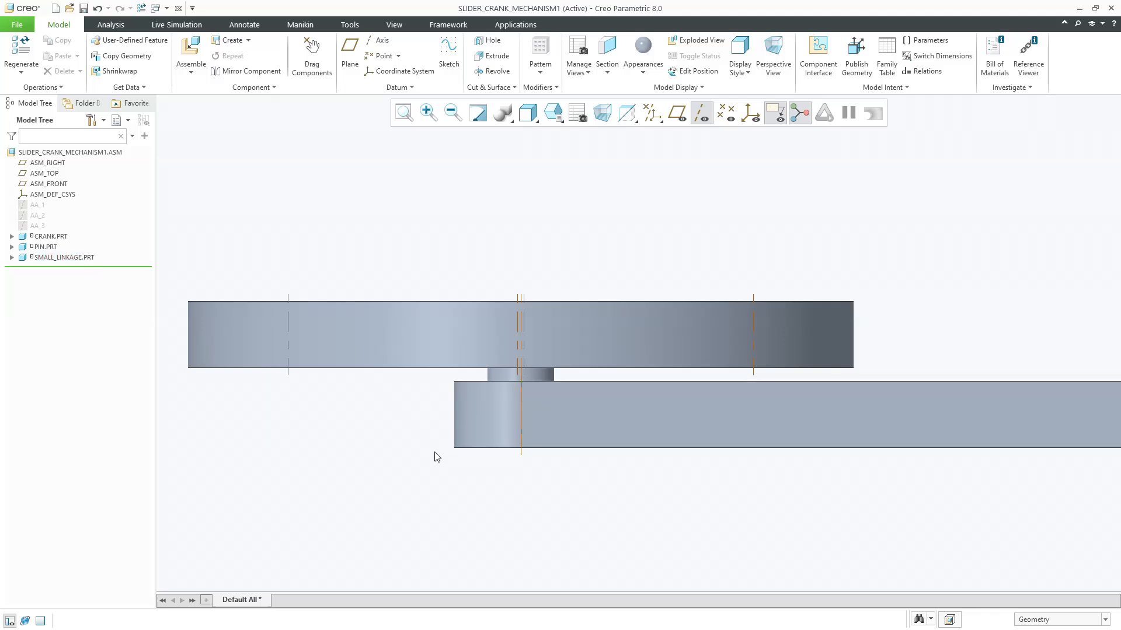
Insert a second pin.prt from the current session into the assembly.
{"action": "scroll", "coordinate": [437, 454], "scroll_direction": "up", "scroll_amount": 3}
{"action": "middle_click_drag", "start_coordinate": [437, 458], "coordinate": [418, 428]}
{"action": "scroll", "coordinate": [418, 428], "scroll_direction": "up", "scroll_amount": 6}
{"action": "left_click", "coordinate": [191, 49]}
{"action": "left_click", "coordinate": [372, 242]}
{"action": "double_click", "coordinate": [447, 278]}
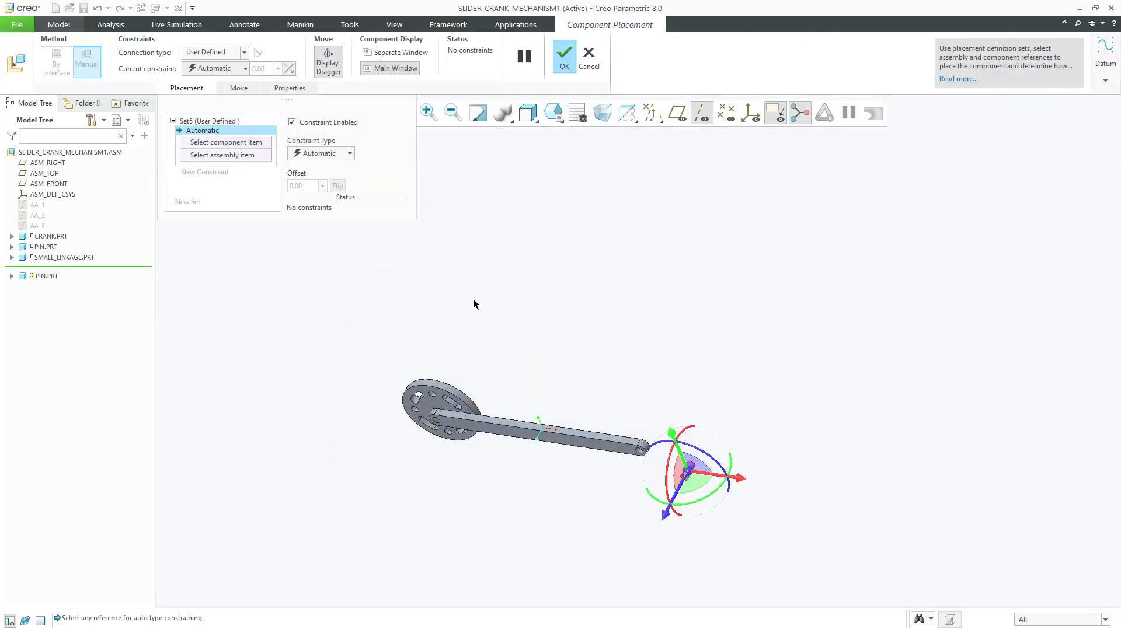
Make the second pin's axis coincident with the hole axis at the small linkage's free end.
{"action": "scroll", "coordinate": [684, 495], "scroll_direction": "down", "scroll_amount": 6}
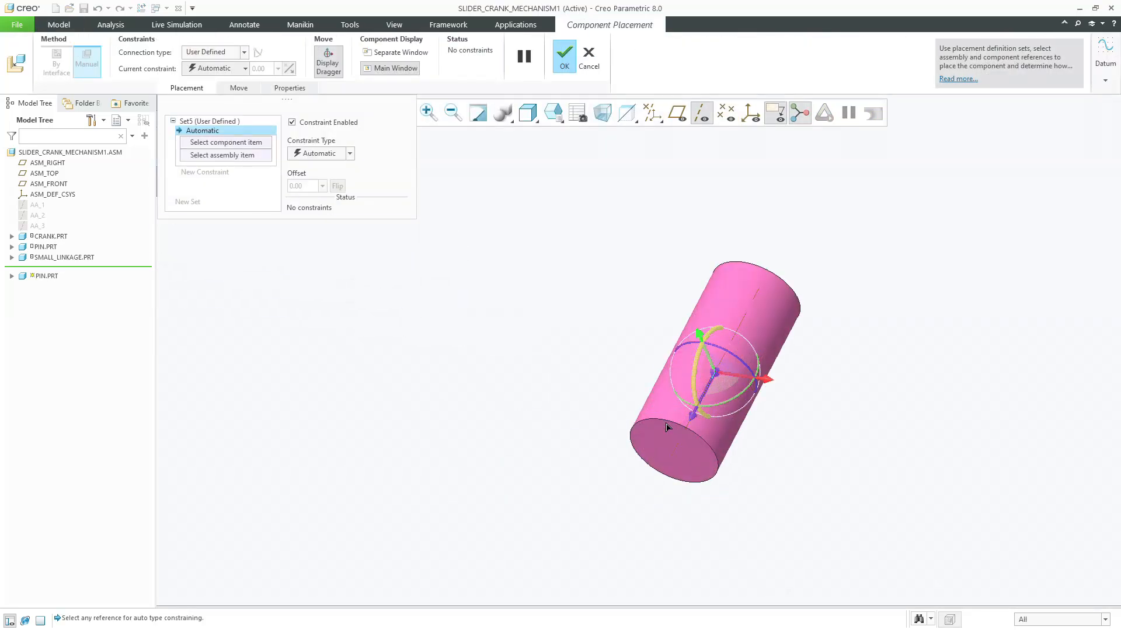
{"action": "left_click", "coordinate": [677, 447]}
{"action": "scroll", "coordinate": [695, 443], "scroll_direction": "up", "scroll_amount": 5}
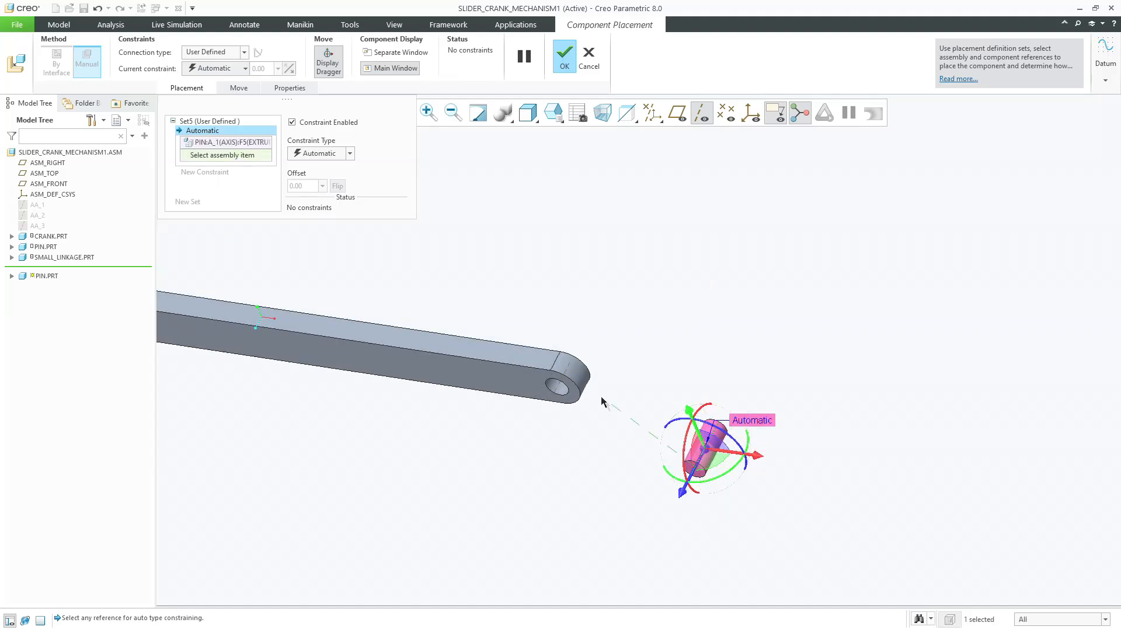
{"action": "scroll", "coordinate": [584, 403], "scroll_direction": "down", "scroll_amount": 2}
{"action": "left_click", "coordinate": [547, 385]}
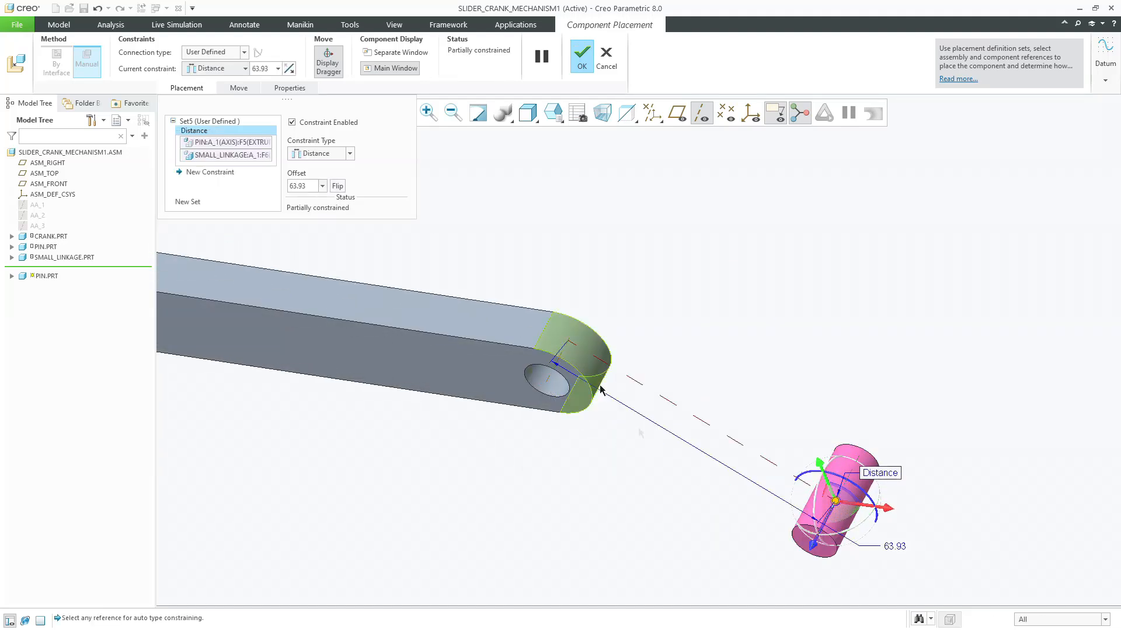
{"action": "left_click", "coordinate": [310, 154]}
{"action": "left_click", "coordinate": [315, 197]}
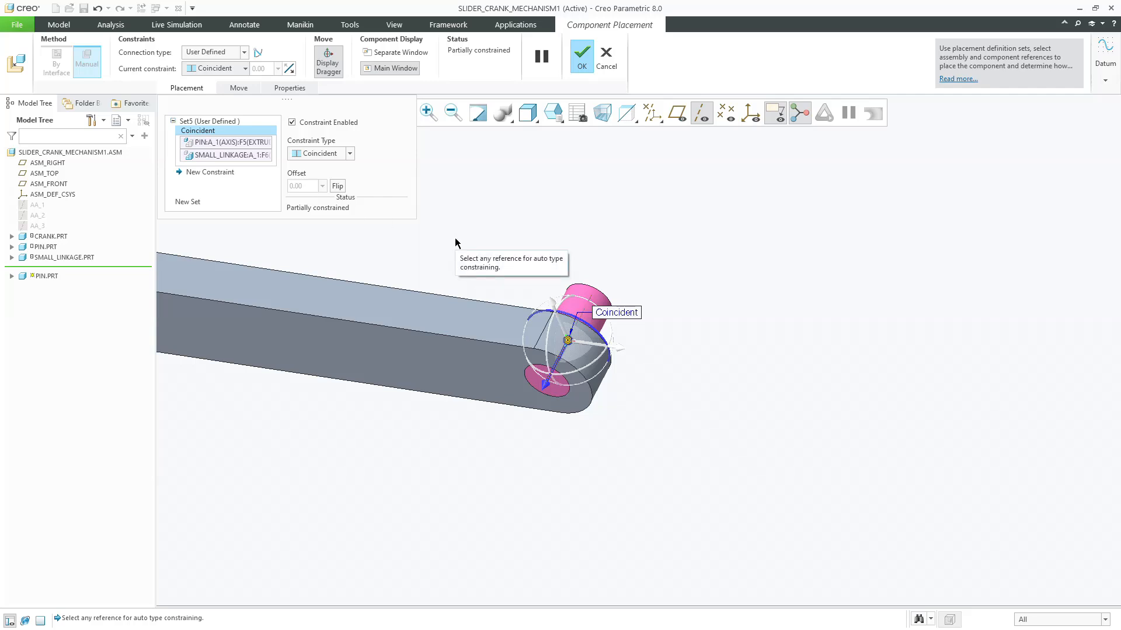
Change the second pin's connection type to Pin and slide it along the hole axis.
{"action": "left_click", "coordinate": [216, 52]}
{"action": "left_click", "coordinate": [200, 86]}
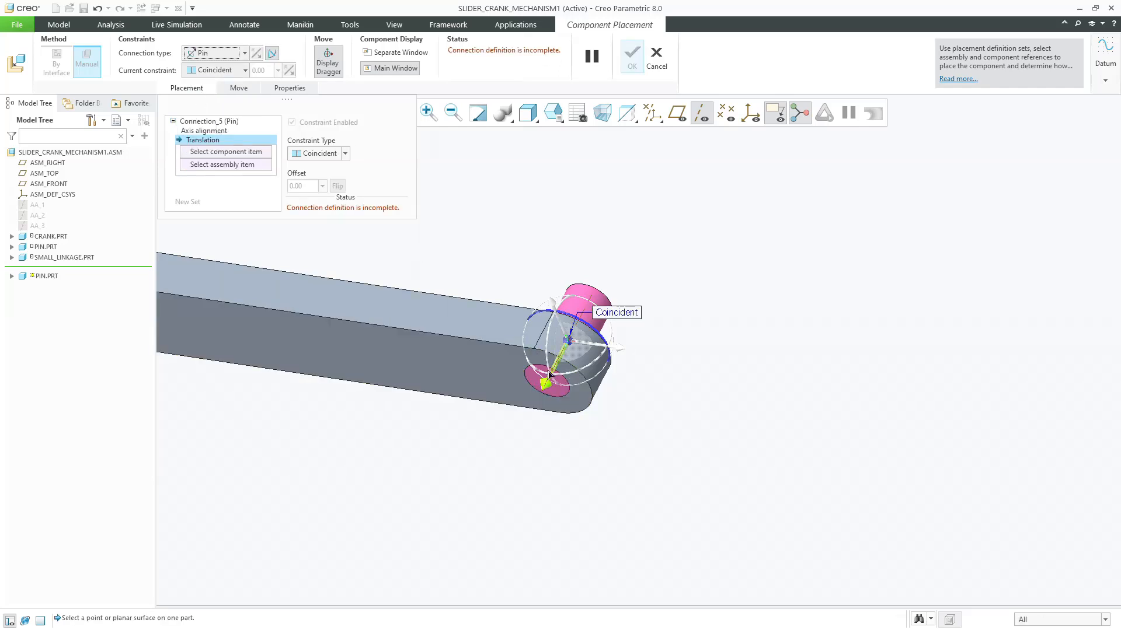
{"action": "left_click_drag", "start_coordinate": [547, 379], "coordinate": [533, 409]}
Define the second pin's translation by making its rear end face coincident with the small linkage's rear face, and accept the placement.
{"action": "middle_click_drag", "start_coordinate": [534, 286], "coordinate": [461, 407]}
{"action": "middle_click_drag", "start_coordinate": [392, 461], "coordinate": [340, 437], "text": "shift"}
{"action": "left_click", "coordinate": [340, 437]}
{"action": "left_click", "coordinate": [433, 376]}
{"action": "middle_click_drag", "start_coordinate": [433, 376], "coordinate": [459, 355]}
{"action": "middle_click", "coordinate": [459, 355]}
Insert large_linkage.prt from the current session into the assembly.
{"action": "scroll", "coordinate": [448, 396], "scroll_direction": "up", "scroll_amount": 4}
{"action": "middle_click_drag", "start_coordinate": [448, 395], "coordinate": [455, 370]}
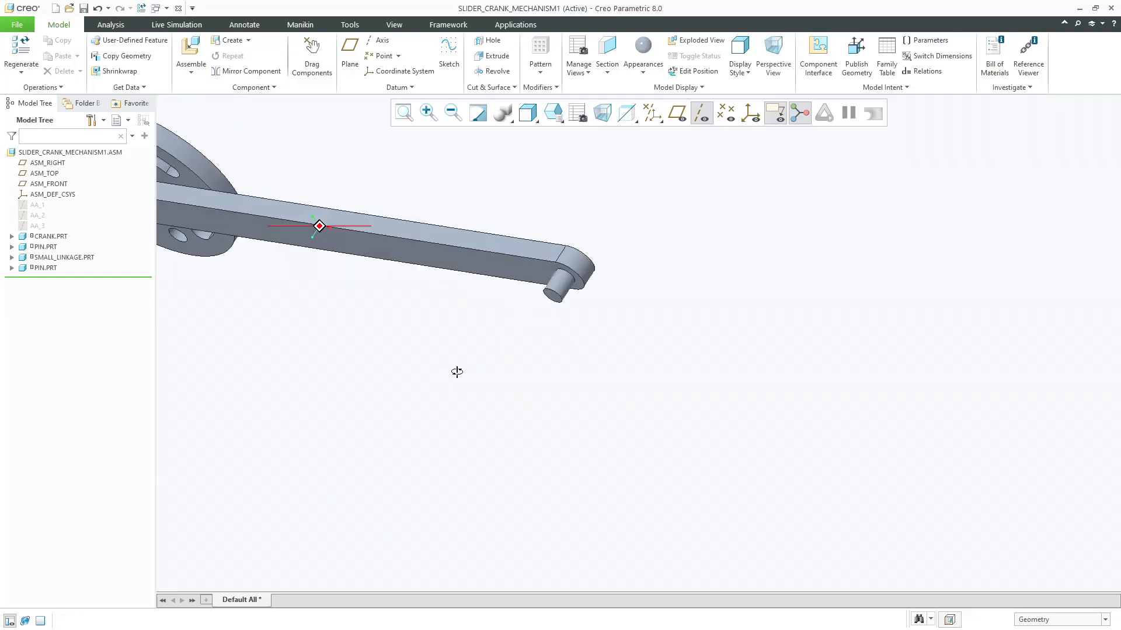
{"action": "scroll", "coordinate": [486, 398], "scroll_direction": "up", "scroll_amount": 2}
{"action": "scroll", "coordinate": [470, 361], "scroll_direction": "down", "scroll_amount": 4}
{"action": "scroll", "coordinate": [666, 371], "scroll_direction": "up", "scroll_amount": 3}
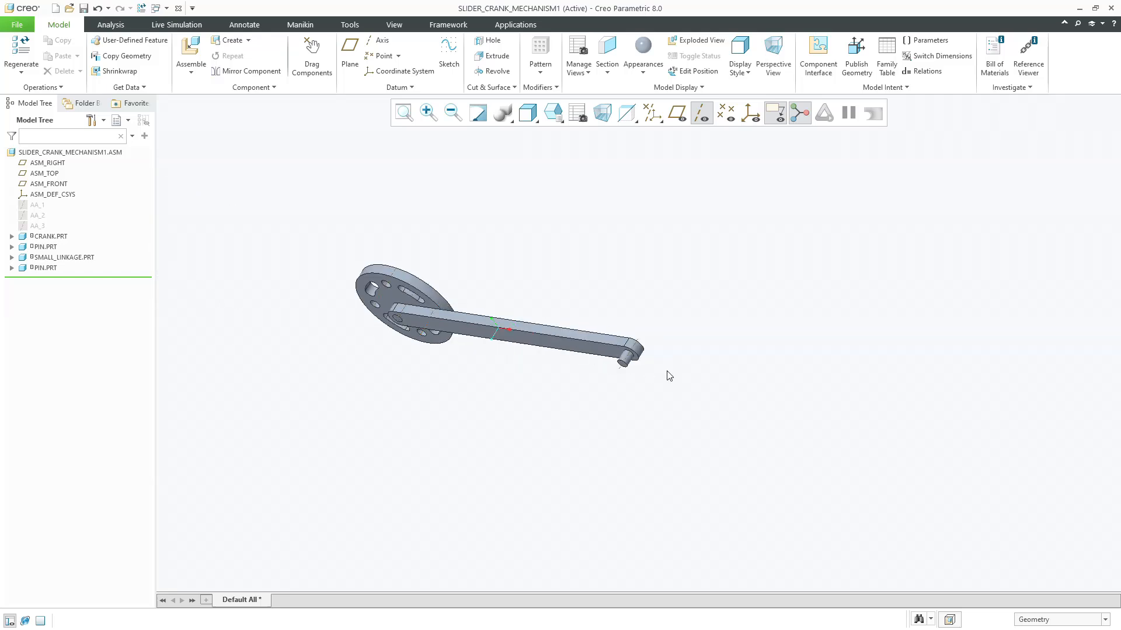
{"action": "left_click", "coordinate": [199, 48]}
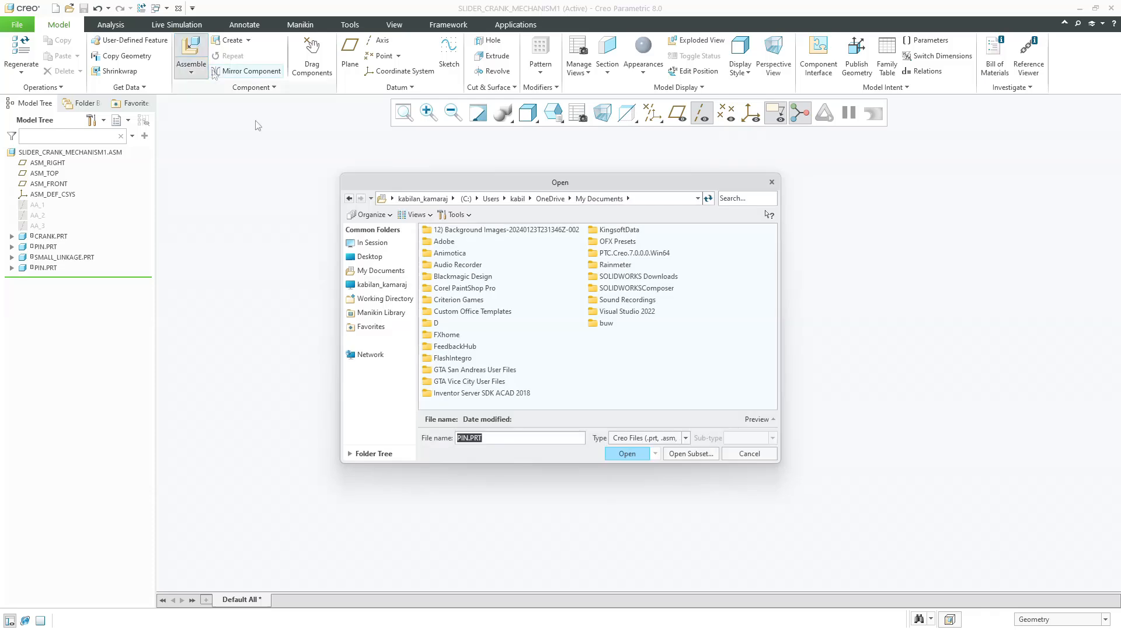
{"action": "left_click", "coordinate": [372, 242]}
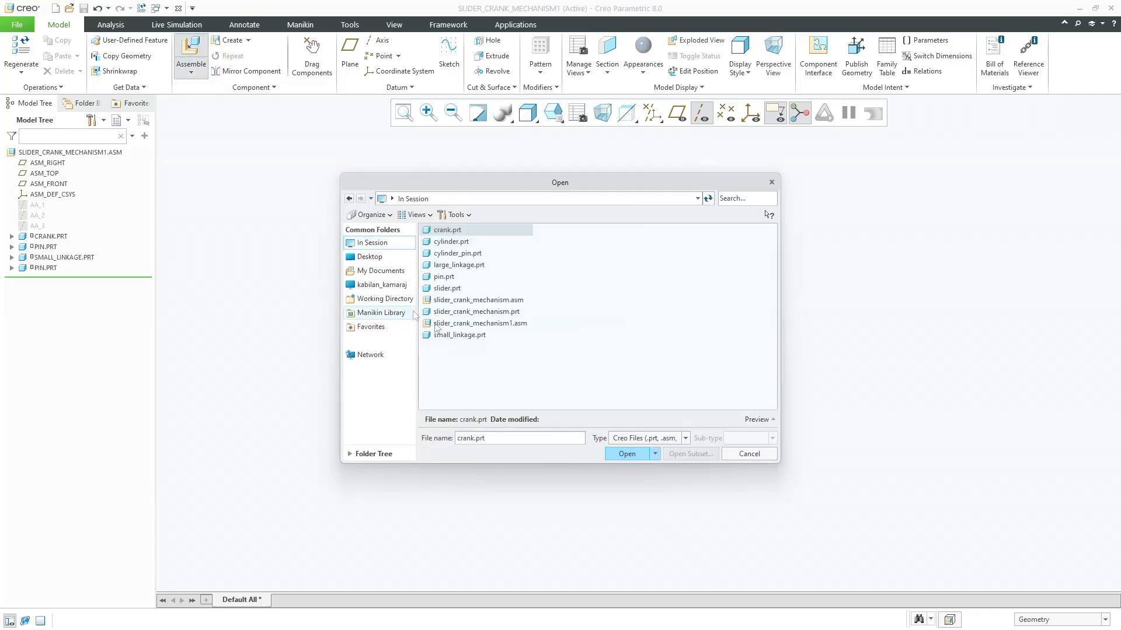
{"action": "double_click", "coordinate": [450, 266]}
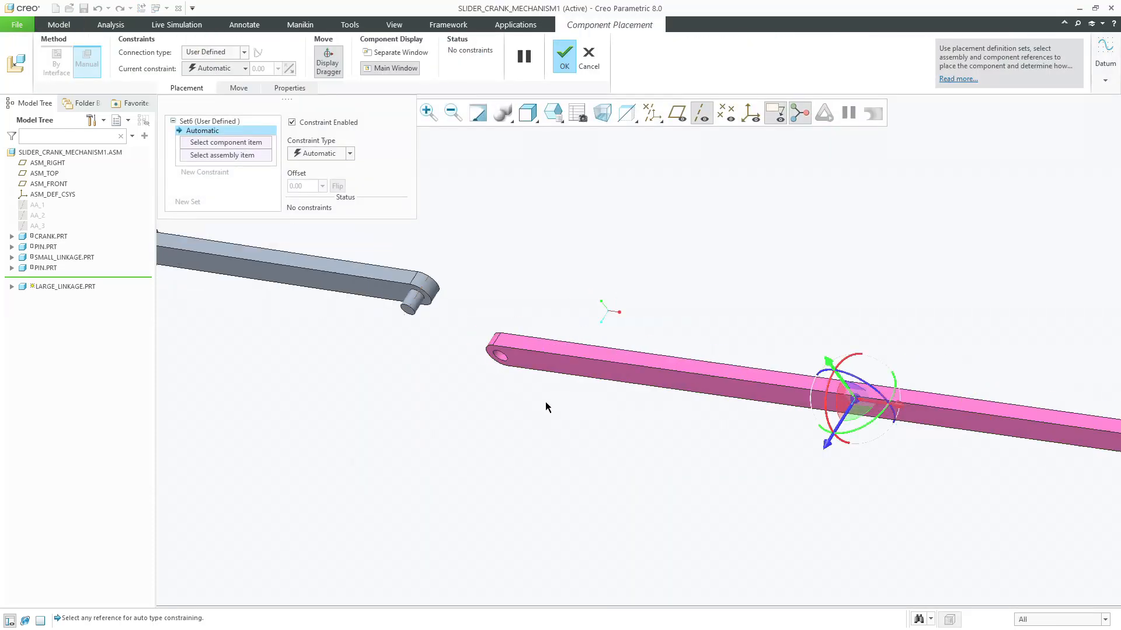
Set the large linkage's connection type to Pin and align its near-end hole axis with the second pin's axis.
{"action": "scroll", "coordinate": [544, 406], "scroll_direction": "up", "scroll_amount": 3}
{"action": "left_click", "coordinate": [217, 52]}
{"action": "left_click", "coordinate": [208, 83]}
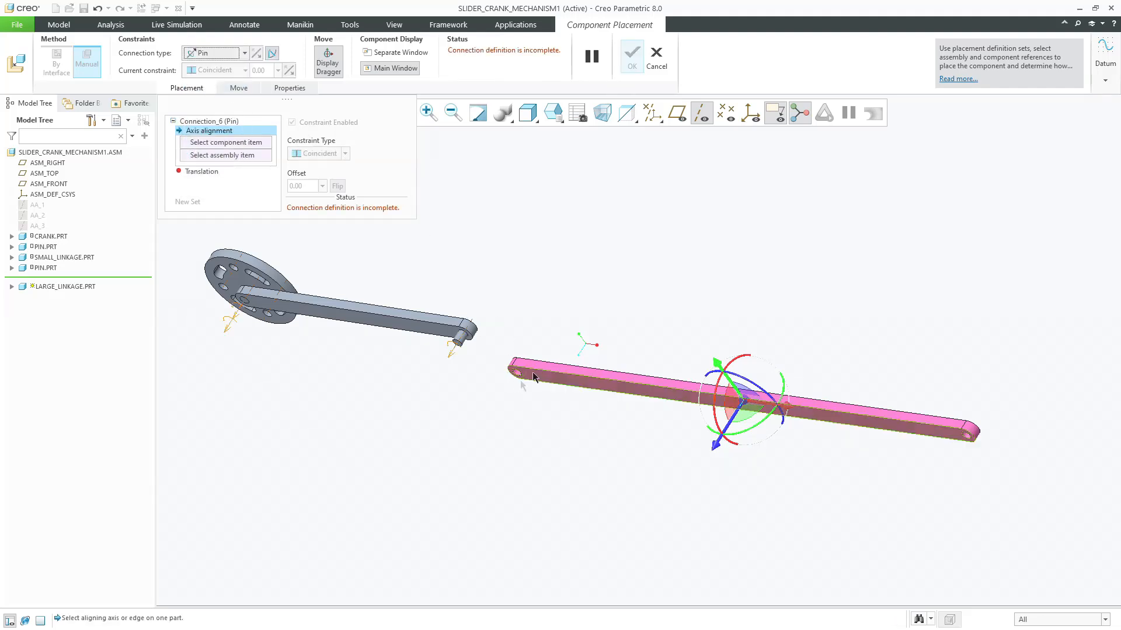
{"action": "scroll", "coordinate": [485, 360], "scroll_direction": "down", "scroll_amount": 5}
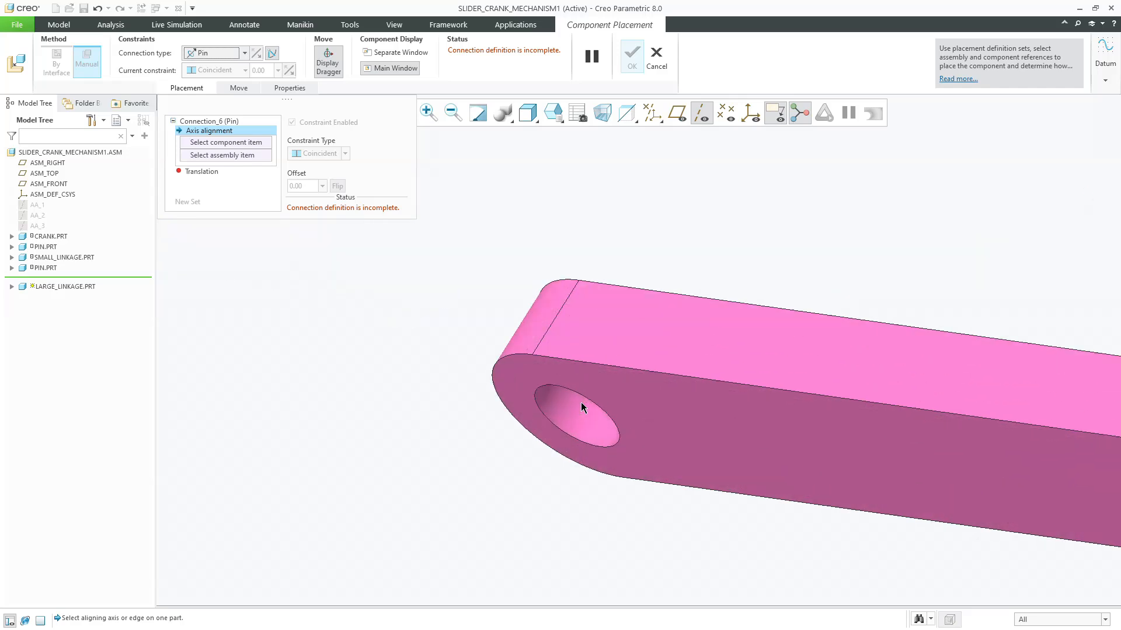
{"action": "left_click", "coordinate": [580, 411]}
{"action": "scroll", "coordinate": [580, 412], "scroll_direction": "up", "scroll_amount": 4}
{"action": "scroll", "coordinate": [456, 359], "scroll_direction": "down", "scroll_amount": 5}
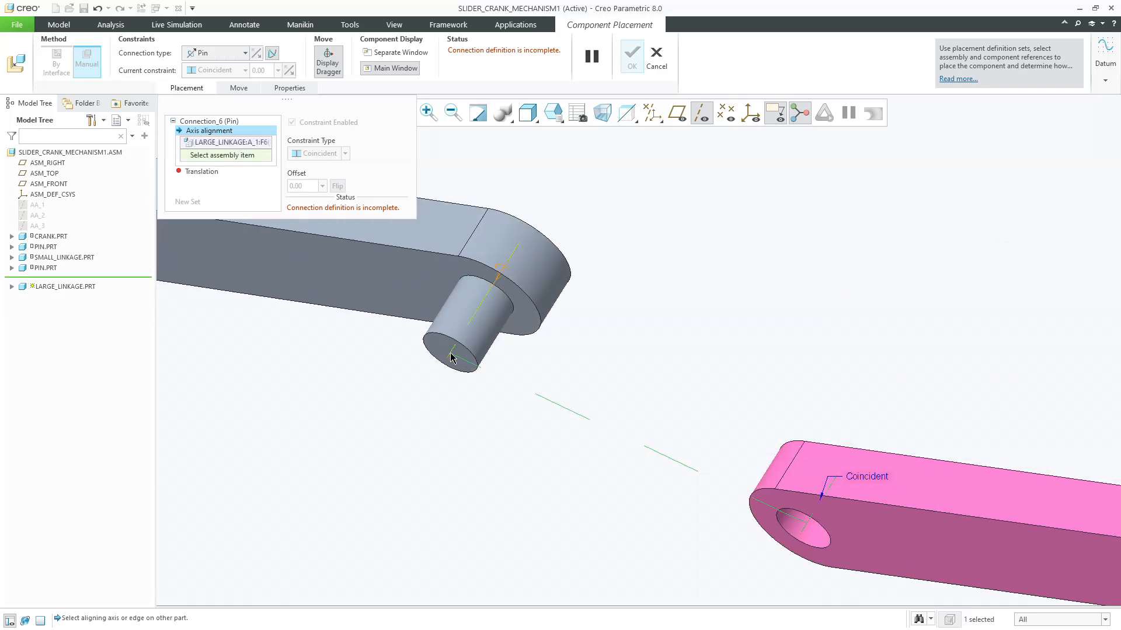
{"action": "left_click", "coordinate": [452, 360]}
{"action": "left_click", "coordinate": [204, 131]}
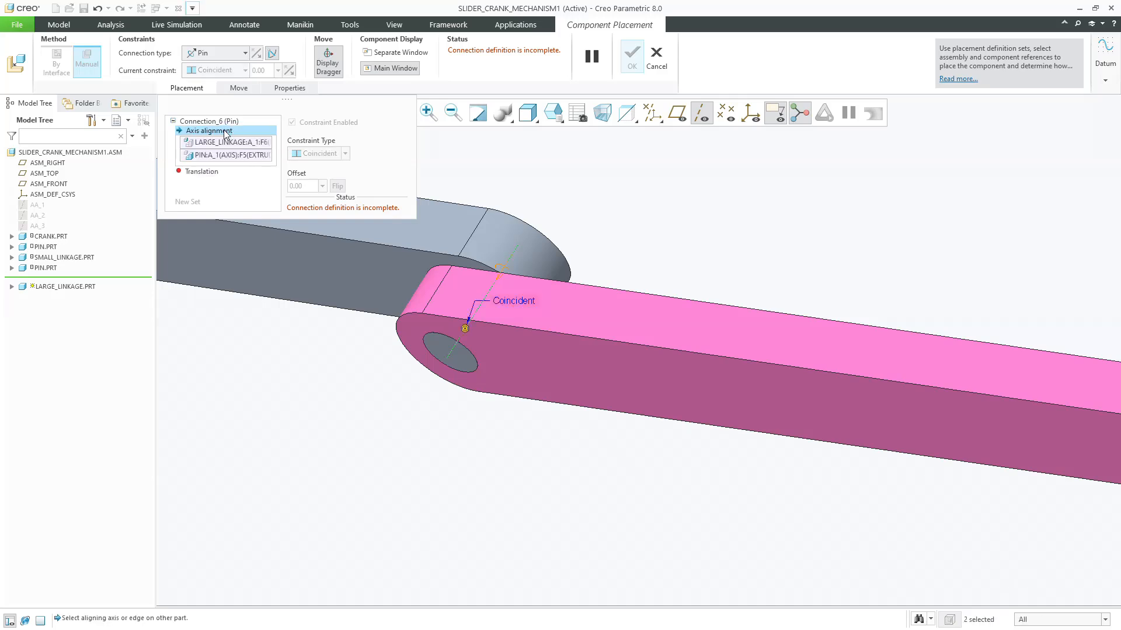
Define the large linkage's translation by making its front face coincident with the second pin's front end face, and accept the placement.
{"action": "left_click", "coordinate": [212, 174]}
{"action": "left_click", "coordinate": [450, 356]}
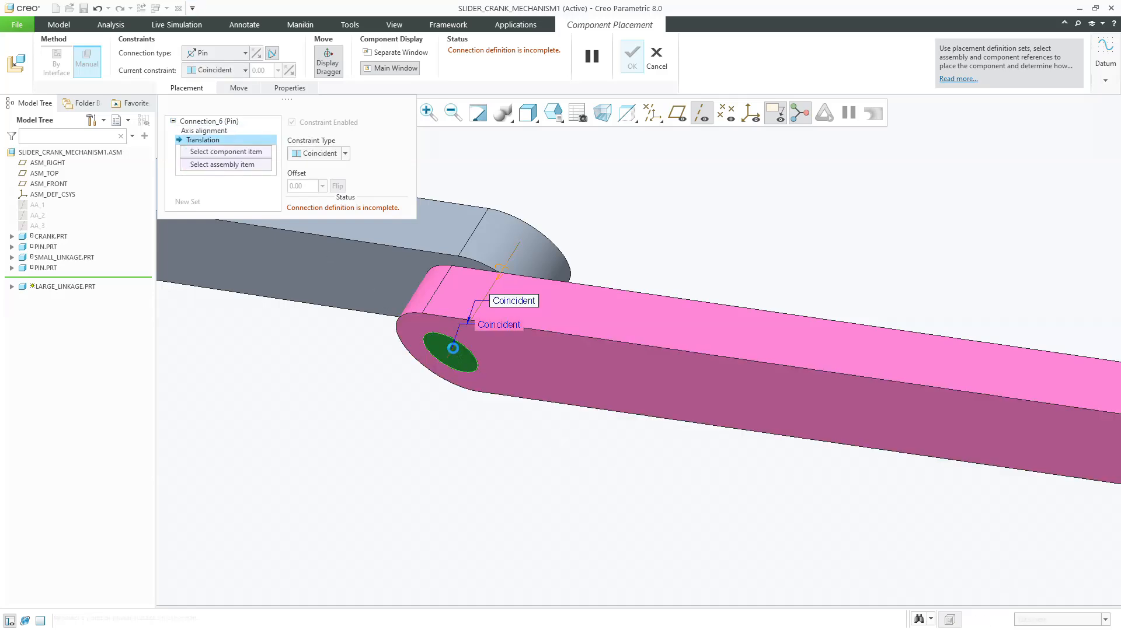
{"action": "left_click", "coordinate": [485, 350]}
{"action": "scroll", "coordinate": [415, 355], "scroll_direction": "up", "scroll_amount": 5}
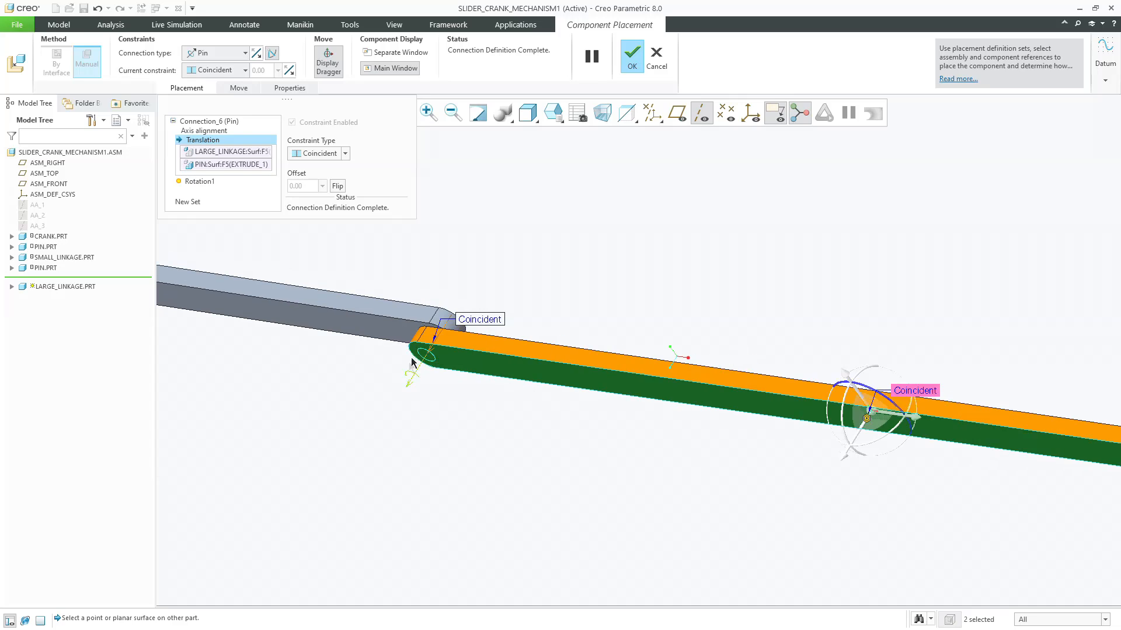
{"action": "middle_click", "coordinate": [403, 379]}
{"action": "scroll", "coordinate": [405, 387], "scroll_direction": "up", "scroll_amount": 5}
Show the datum planes and orient the assembly to the top view.
{"action": "left_click", "coordinate": [553, 112]}
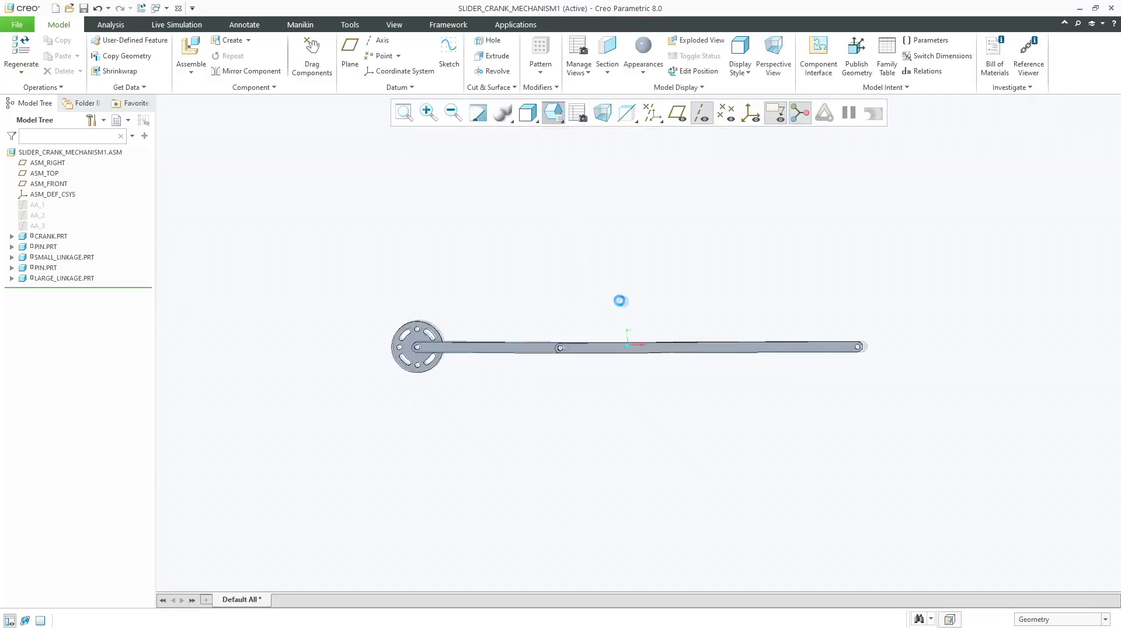
{"action": "left_click", "coordinate": [672, 116]}
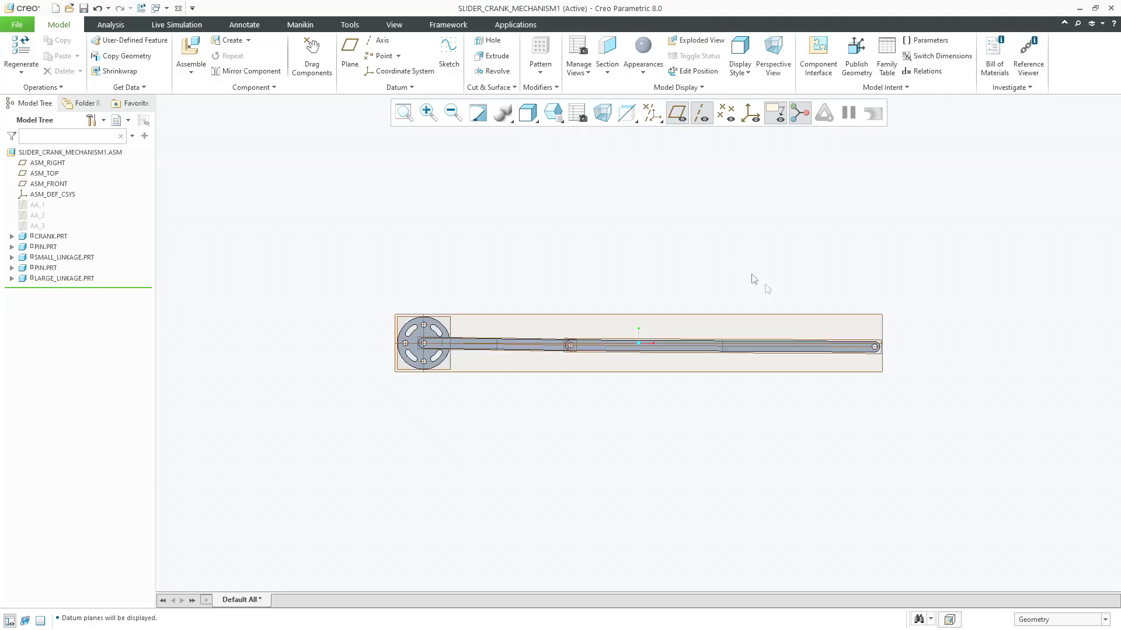
{"action": "left_click", "coordinate": [559, 114]}
{"action": "left_click", "coordinate": [565, 195]}
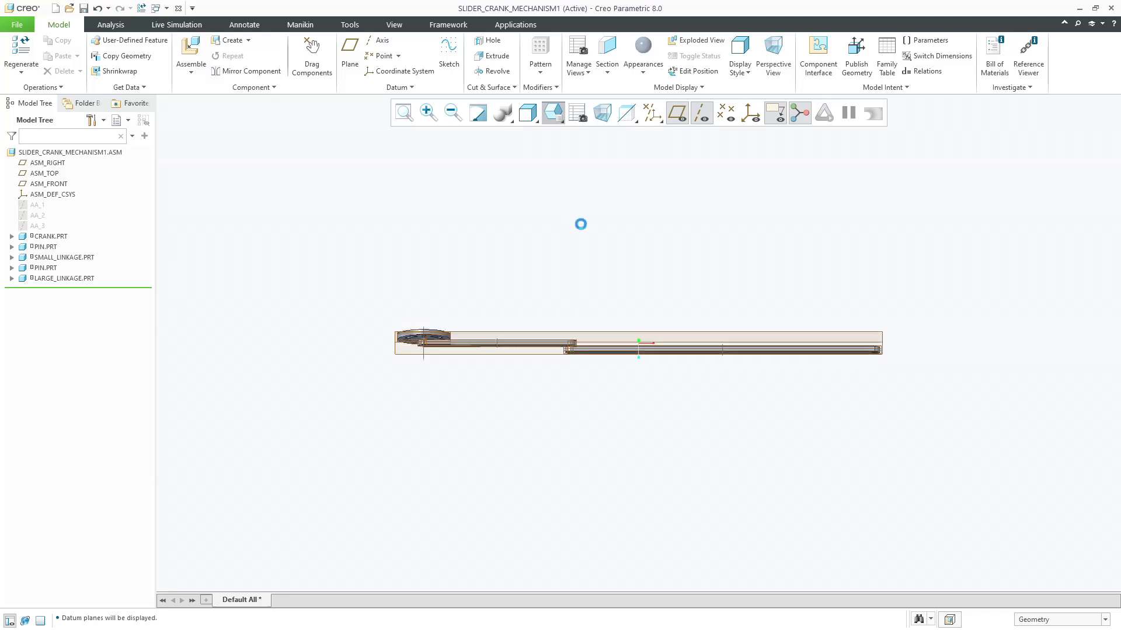
{"action": "scroll", "coordinate": [449, 344], "scroll_direction": "down", "scroll_amount": 3}
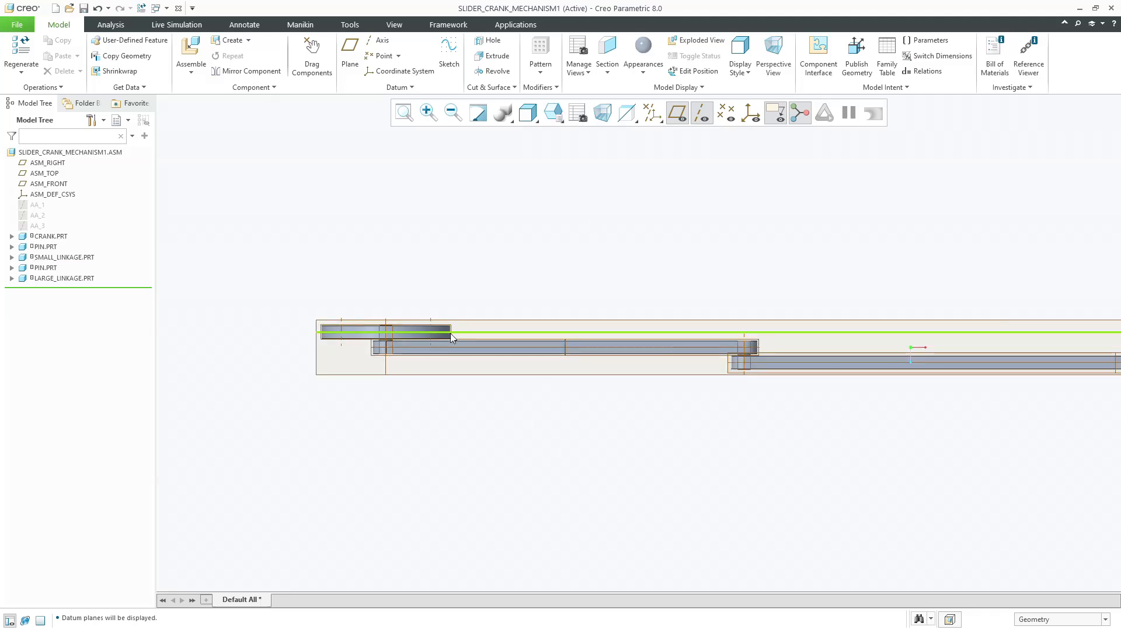
Measure the distance between the ASM_FRONT plane and the large linkage's FRONT plane.
{"action": "left_click", "coordinate": [452, 334]}
{"action": "scroll", "coordinate": [452, 337], "scroll_direction": "up", "scroll_amount": 3}
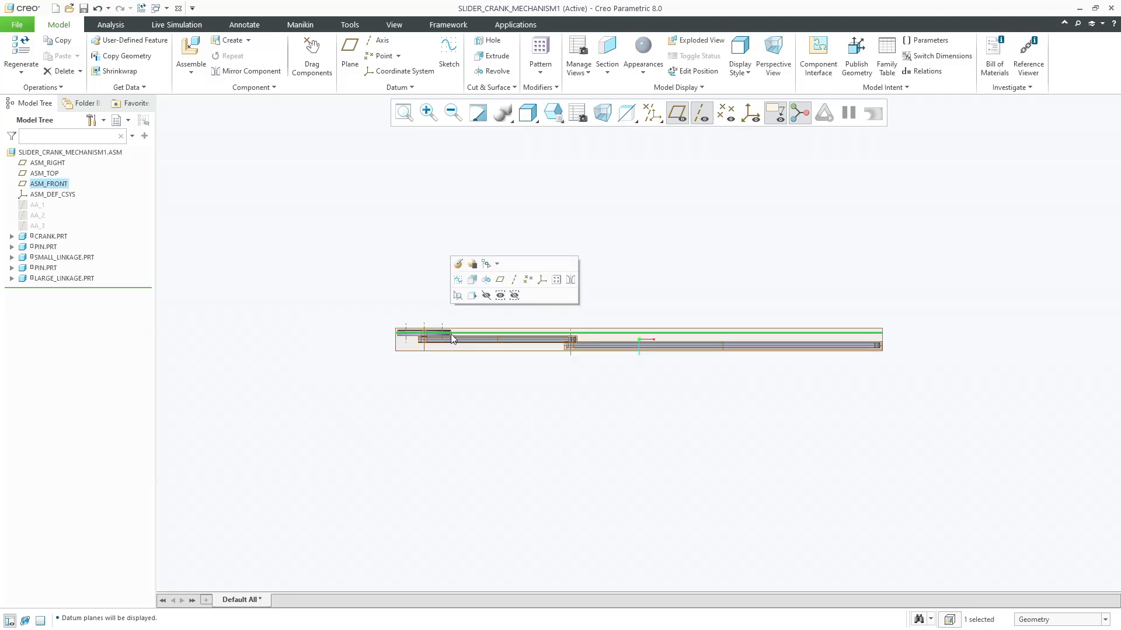
{"action": "scroll", "coordinate": [663, 349], "scroll_direction": "down", "scroll_amount": 5}
{"action": "left_click", "coordinate": [662, 340]}
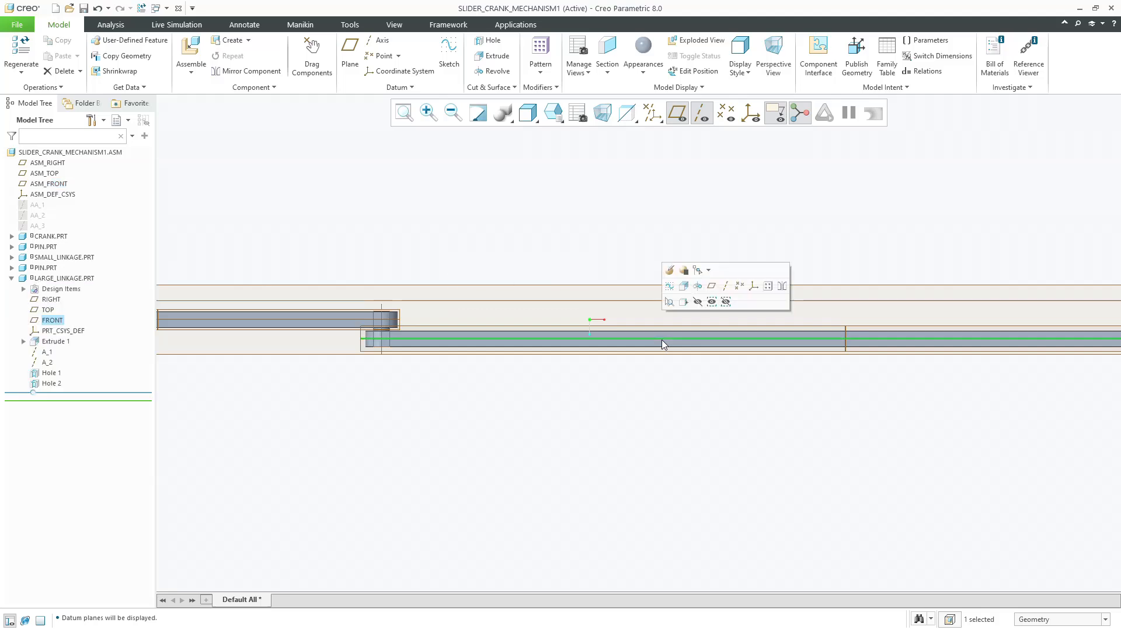
{"action": "left_click", "coordinate": [537, 200]}
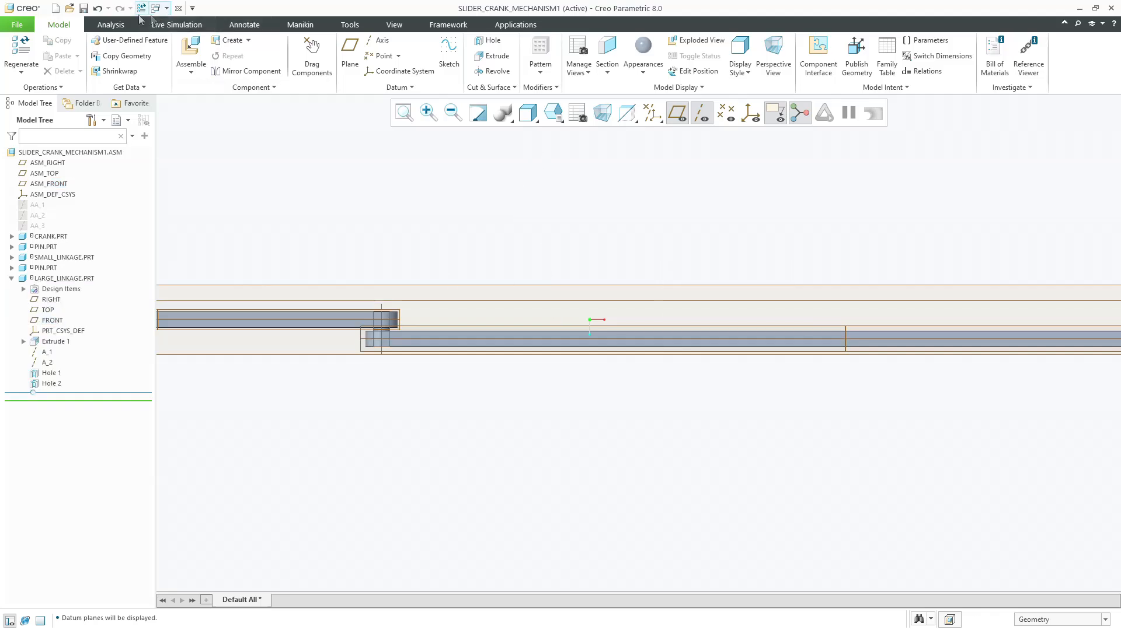
{"action": "left_click", "coordinate": [110, 24]}
{"action": "left_click", "coordinate": [339, 55]}
{"action": "left_click", "coordinate": [495, 306]}
{"action": "left_click", "coordinate": [492, 345]}
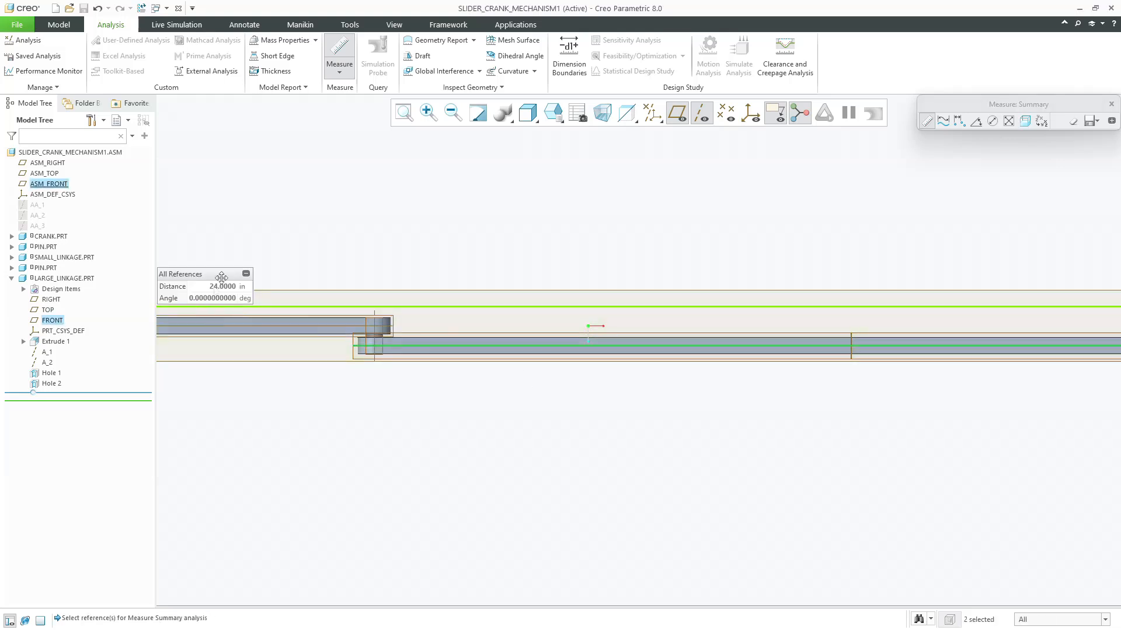
{"action": "middle_click", "coordinate": [497, 234]}
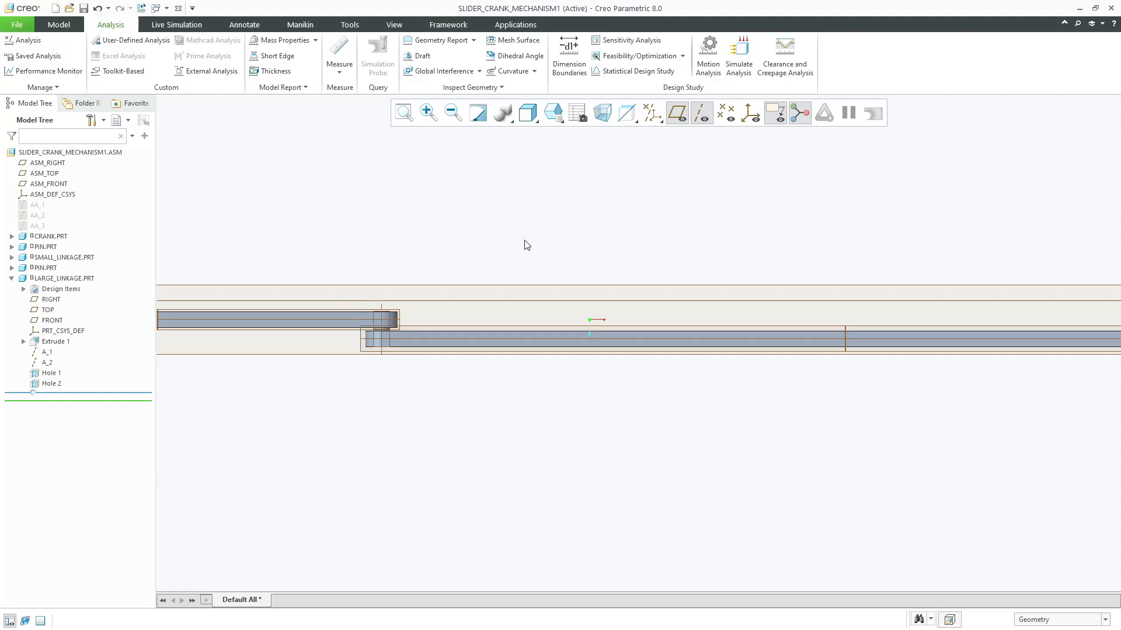
{"action": "scroll", "coordinate": [527, 246], "scroll_direction": "up", "scroll_amount": 2}
{"action": "left_click", "coordinate": [12, 279]}
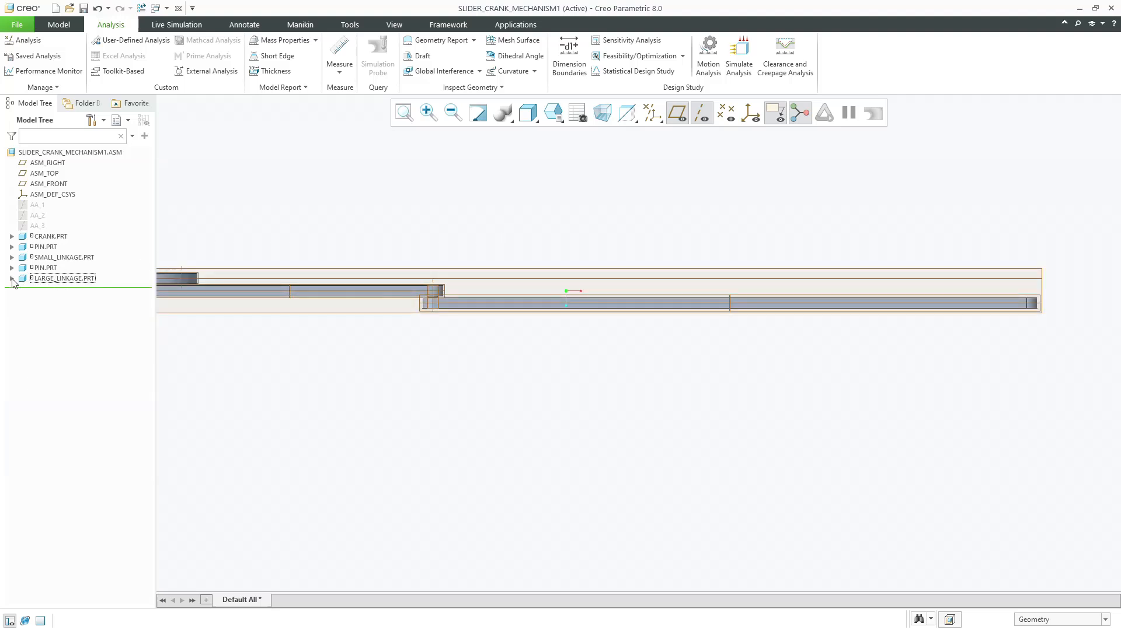
Create a datum plane offset 24 in from ASM_FRONT, on the side towards the large linkage.
{"action": "scroll", "coordinate": [375, 265], "scroll_direction": "up", "scroll_amount": 1}
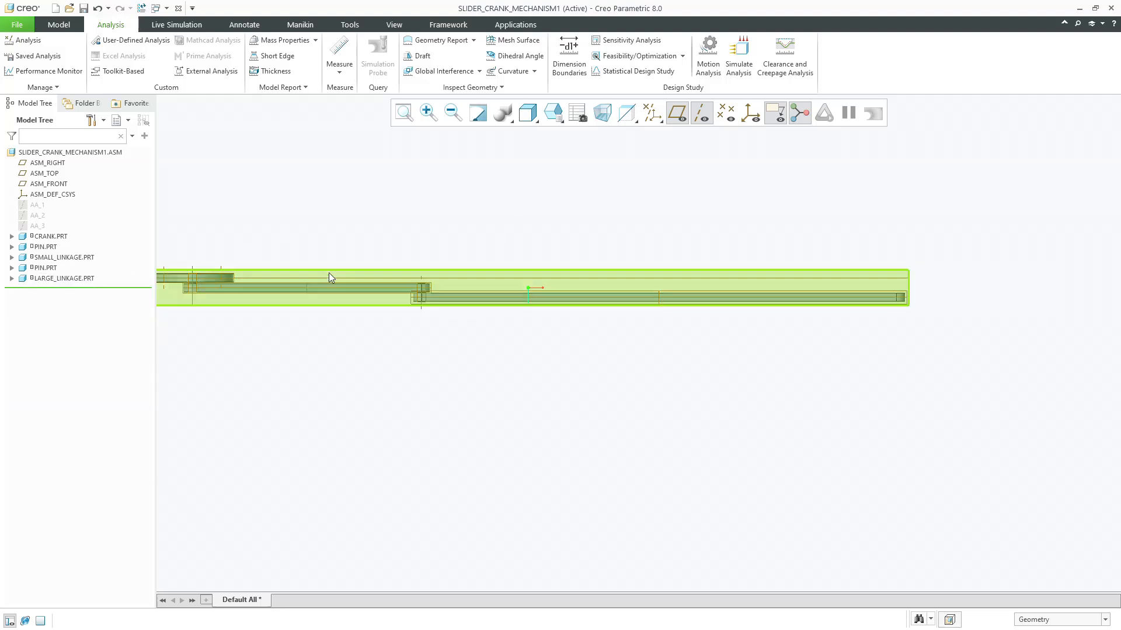
{"action": "left_click", "coordinate": [254, 278]}
{"action": "scroll", "coordinate": [466, 240], "scroll_direction": "up", "scroll_amount": 3}
{"action": "scroll", "coordinate": [468, 243], "scroll_direction": "up", "scroll_amount": 1}
{"action": "left_click", "coordinate": [302, 225]}
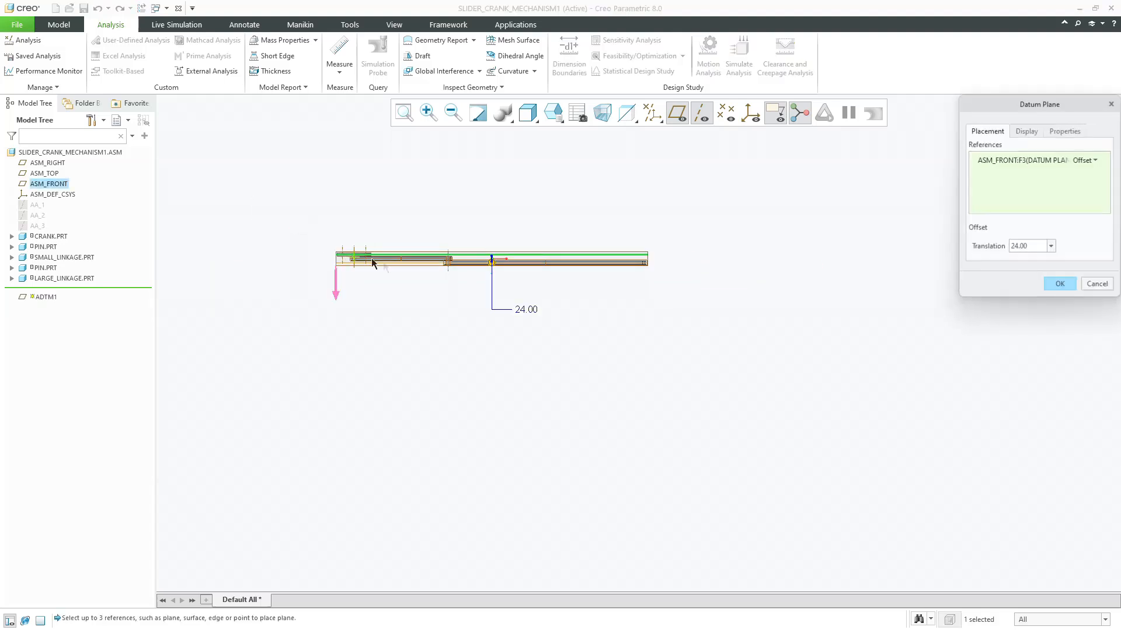
{"action": "left_click", "coordinate": [1059, 284]}
Create a datum axis at the intersection of the new offset plane and ASM_TOP.
{"action": "middle_click_drag", "start_coordinate": [636, 297], "coordinate": [388, 260]}
{"action": "scroll", "coordinate": [357, 231], "scroll_direction": "down", "scroll_amount": 2}
{"action": "scroll", "coordinate": [357, 231], "scroll_direction": "down", "scroll_amount": 2}
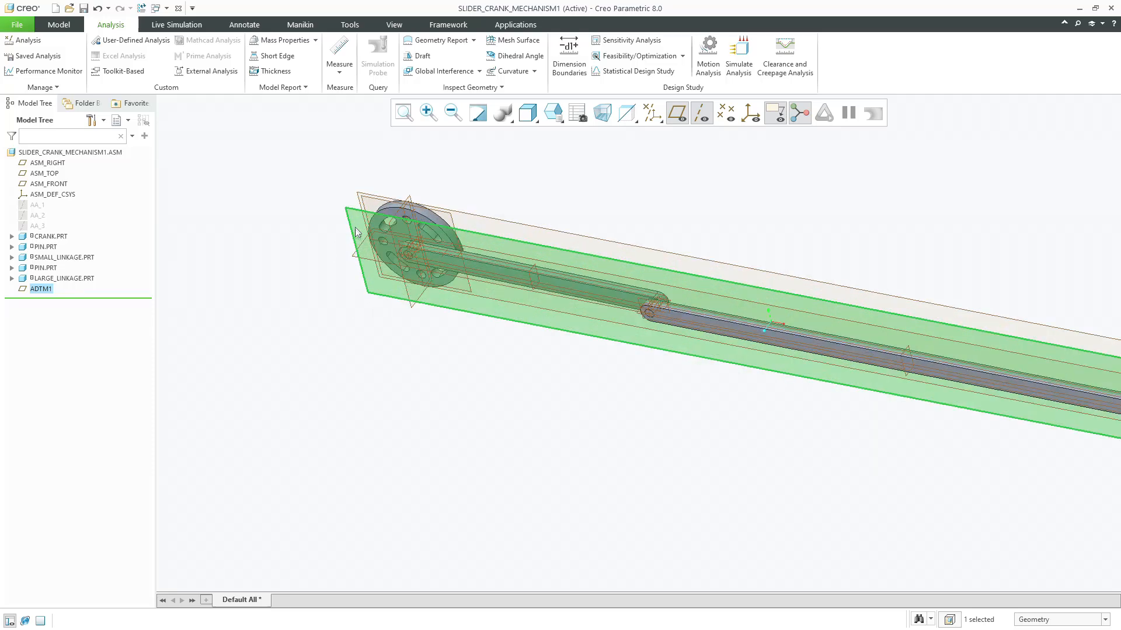
{"action": "left_click", "coordinate": [356, 266], "text": "ctrl"}
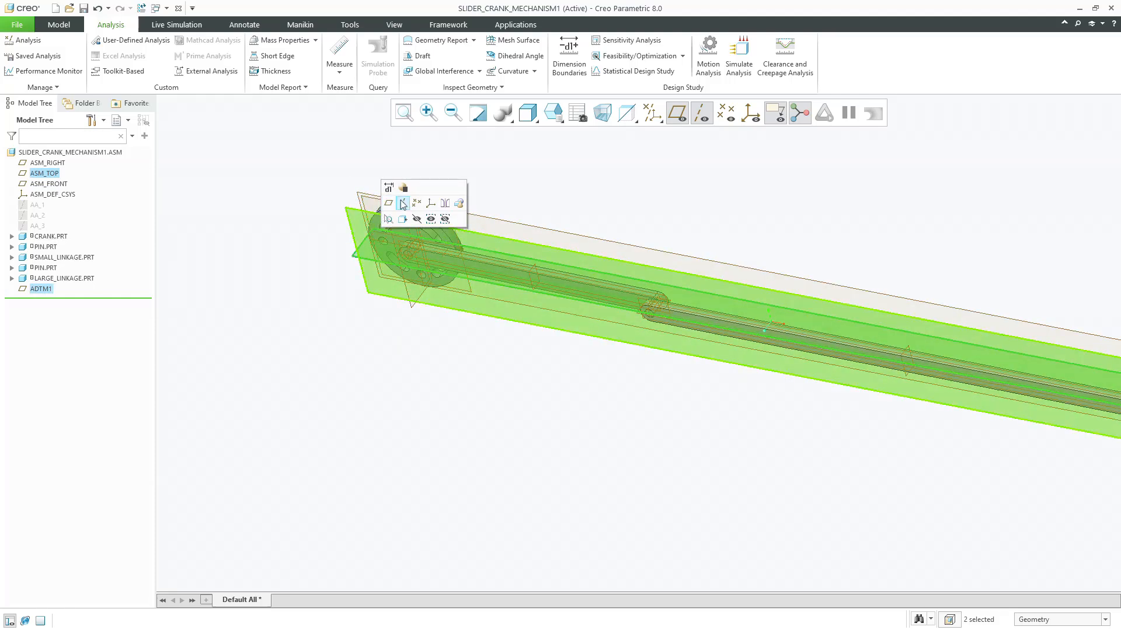
{"action": "left_click", "coordinate": [403, 204]}
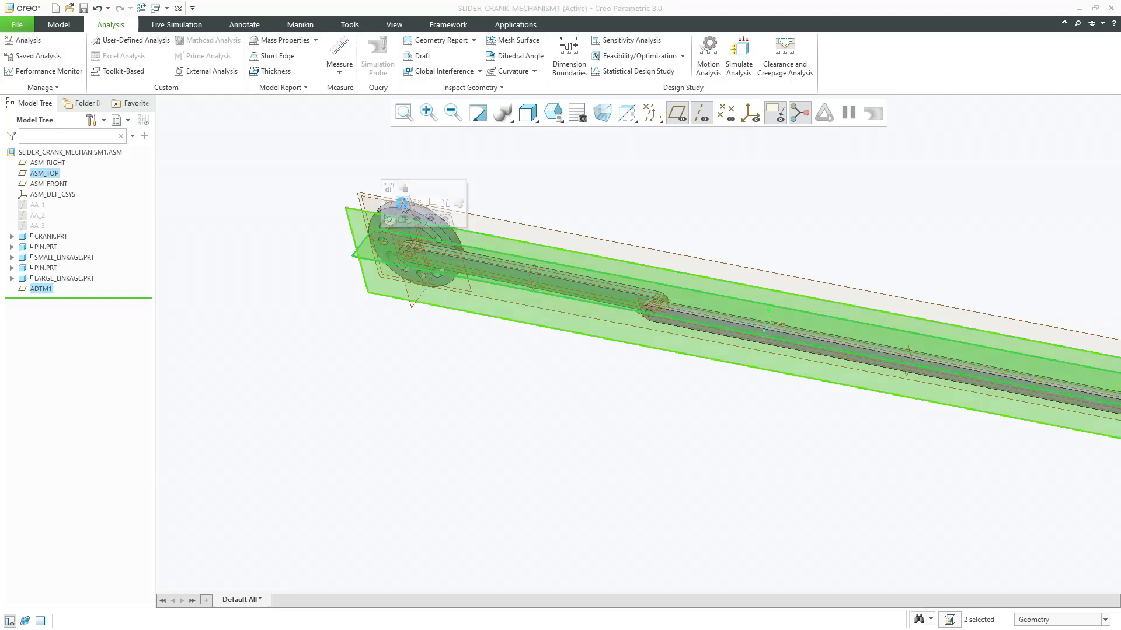
Hide the datum planes and datum axes in the model display.
{"action": "scroll", "coordinate": [313, 323], "scroll_direction": "down", "scroll_amount": 2}
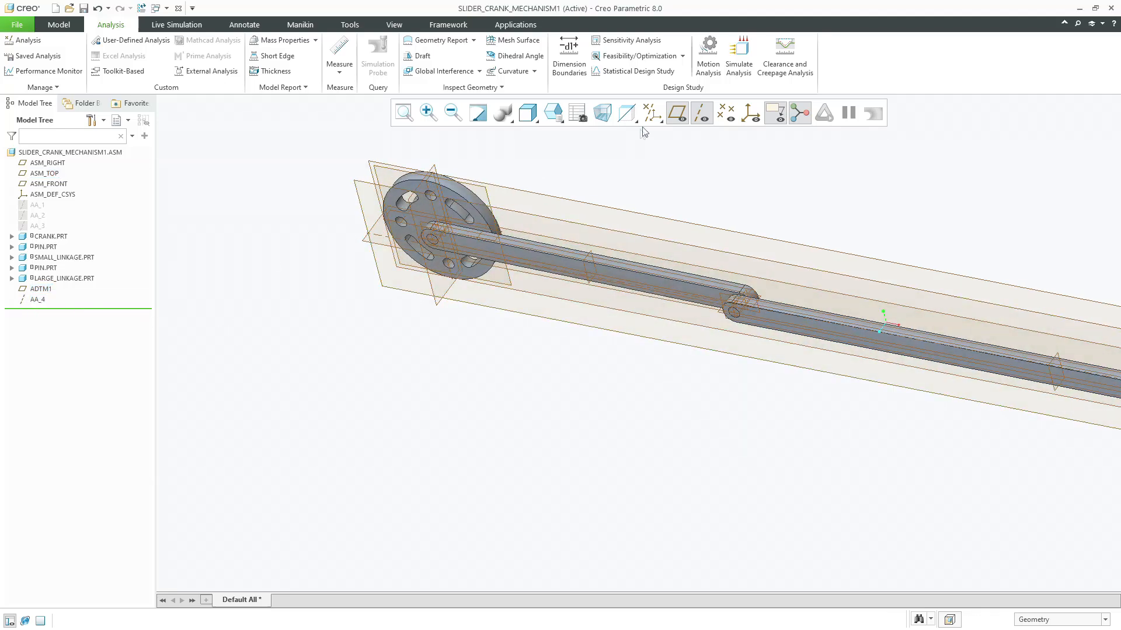
{"action": "left_click", "coordinate": [677, 114]}
{"action": "left_click", "coordinate": [701, 114]}
Insert cylinder_pin.prt from the current session into the assembly.
{"action": "scroll", "coordinate": [305, 252], "scroll_direction": "up", "scroll_amount": 3}
{"action": "scroll", "coordinate": [703, 321], "scroll_direction": "down", "scroll_amount": 6}
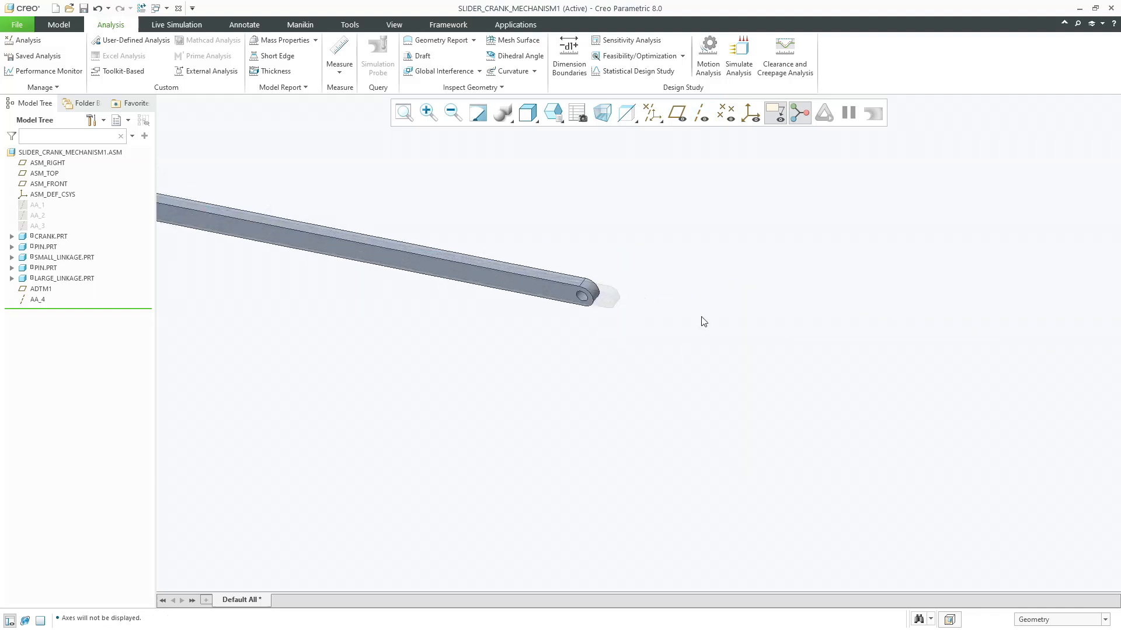
{"action": "scroll", "coordinate": [640, 351], "scroll_direction": "up", "scroll_amount": 3}
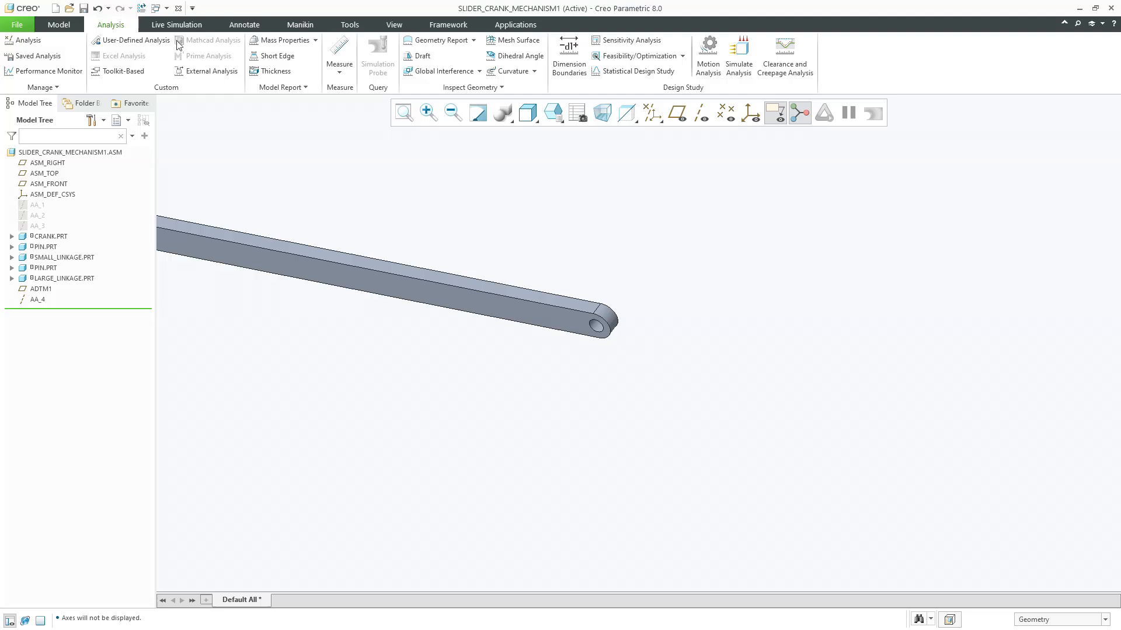
{"action": "left_click", "coordinate": [59, 24]}
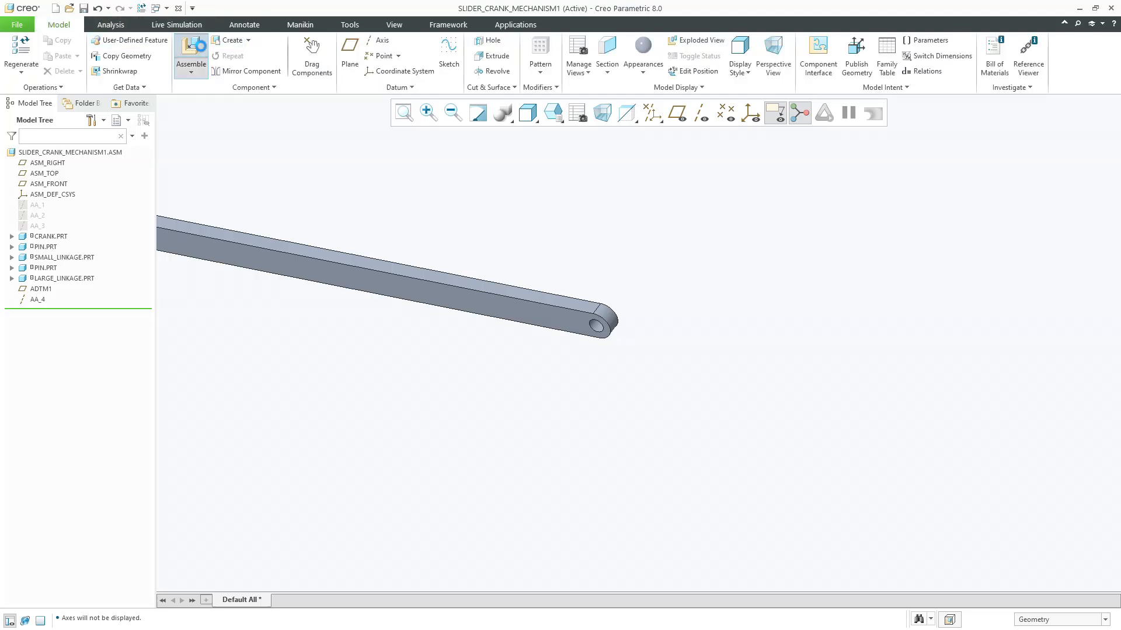
{"action": "left_click", "coordinate": [191, 49]}
{"action": "left_click", "coordinate": [372, 243]}
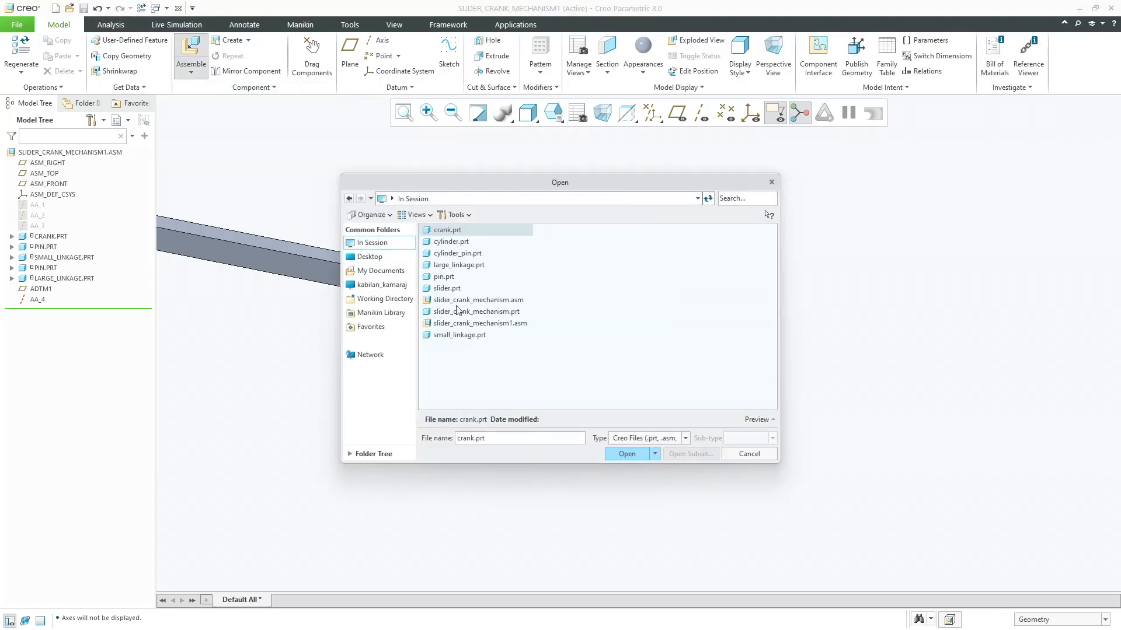
{"action": "double_click", "coordinate": [448, 254]}
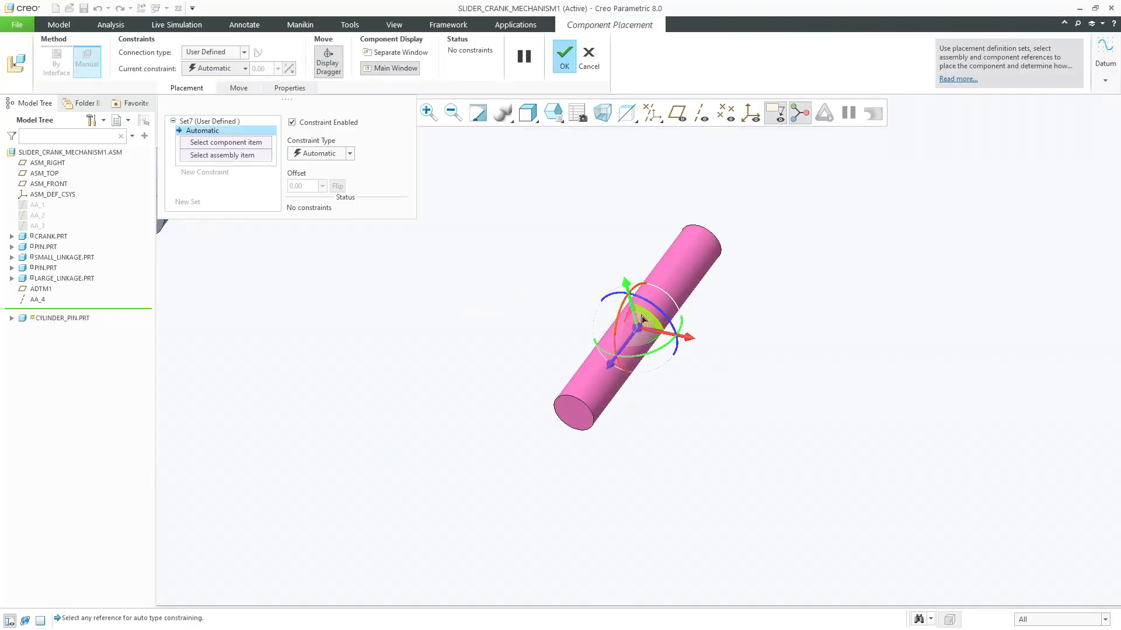
Set the cylinder pin's connection type to Pin and, with datum axes shown, align its axis with the large linkage's free-end hole axis.
{"action": "left_click", "coordinate": [211, 52]}
{"action": "left_click", "coordinate": [201, 86]}
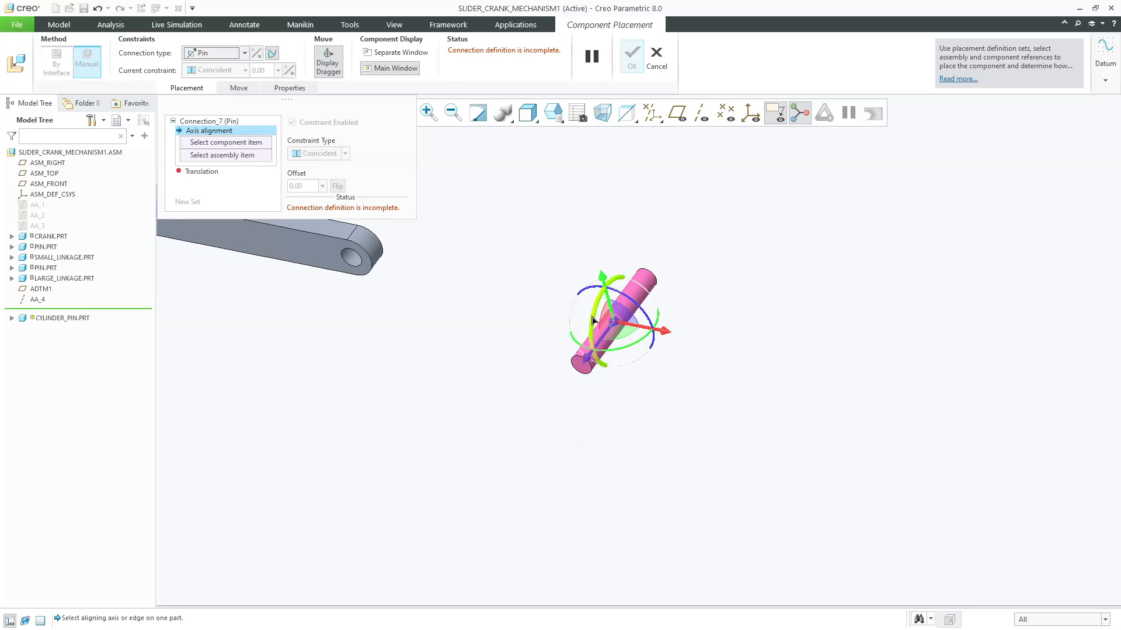
{"action": "left_click", "coordinate": [699, 114]}
{"action": "scroll", "coordinate": [597, 328], "scroll_direction": "down", "scroll_amount": 5}
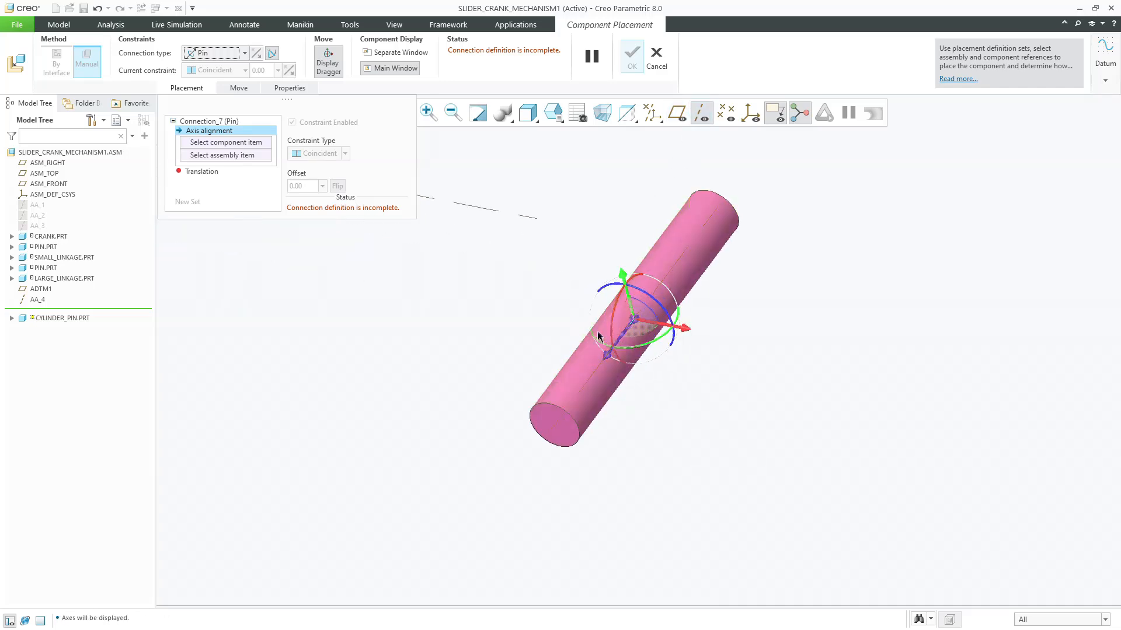
{"action": "left_click", "coordinate": [585, 396]}
{"action": "scroll", "coordinate": [650, 415], "scroll_direction": "up", "scroll_amount": 4}
{"action": "scroll", "coordinate": [650, 416], "scroll_direction": "up", "scroll_amount": 3}
{"action": "scroll", "coordinate": [446, 344], "scroll_direction": "down", "scroll_amount": 4}
{"action": "left_click", "coordinate": [437, 340]}
{"action": "key", "text": "ctrl+z"}
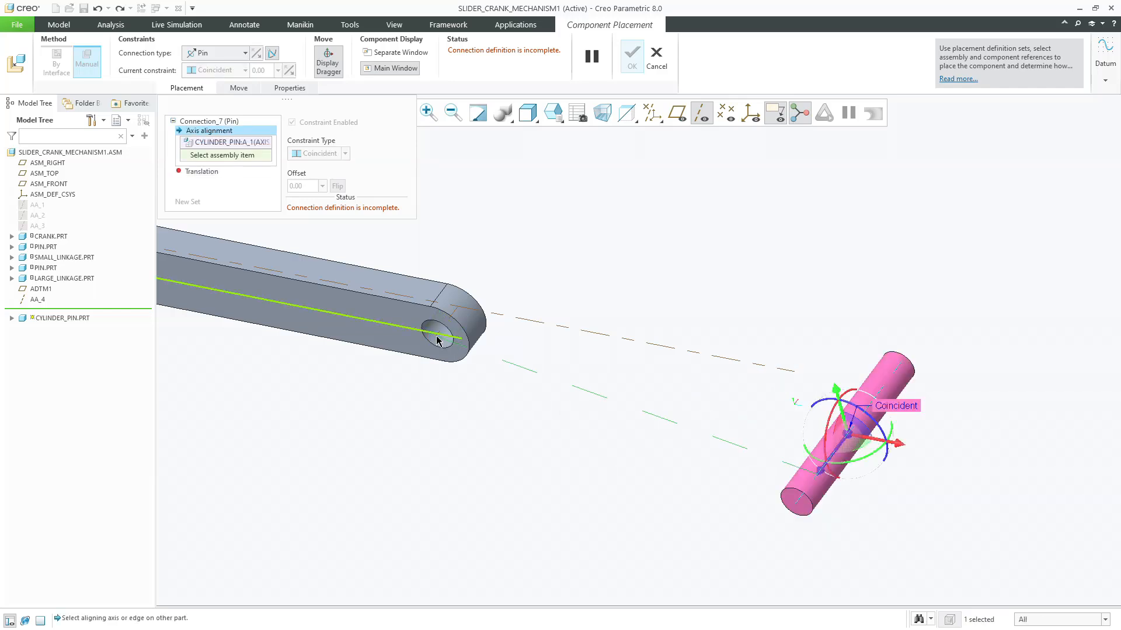
{"action": "left_click", "coordinate": [440, 329]}
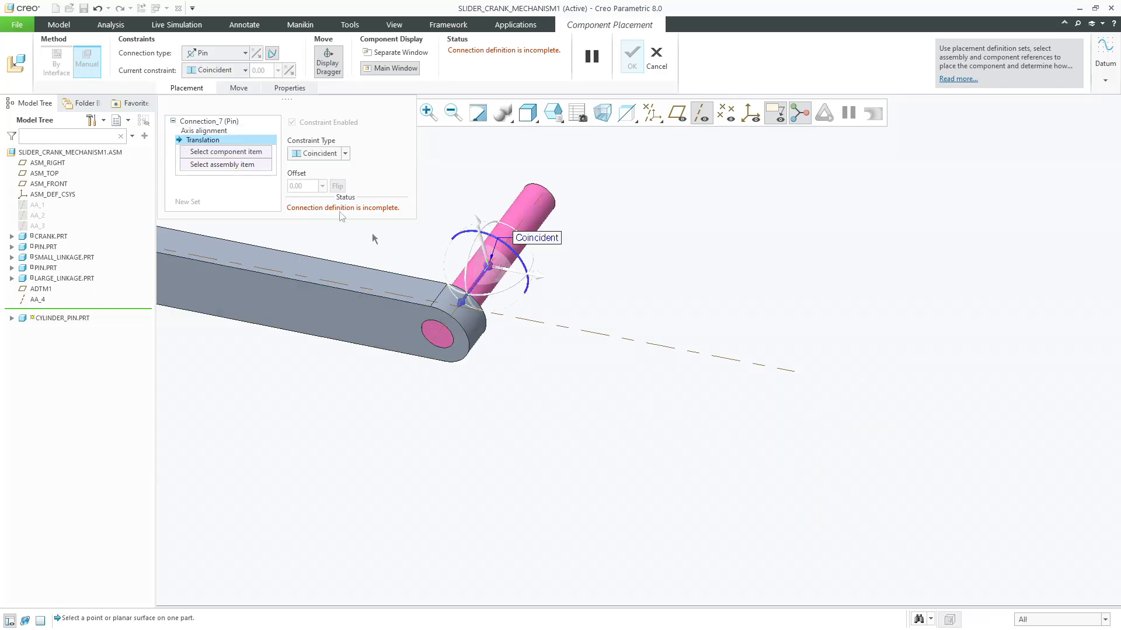
Define the cylinder pin's translation as a 25 in distance between its front end face and the large linkage's front face, and accept it.
{"action": "scroll", "coordinate": [409, 318], "scroll_direction": "down", "scroll_amount": 3}
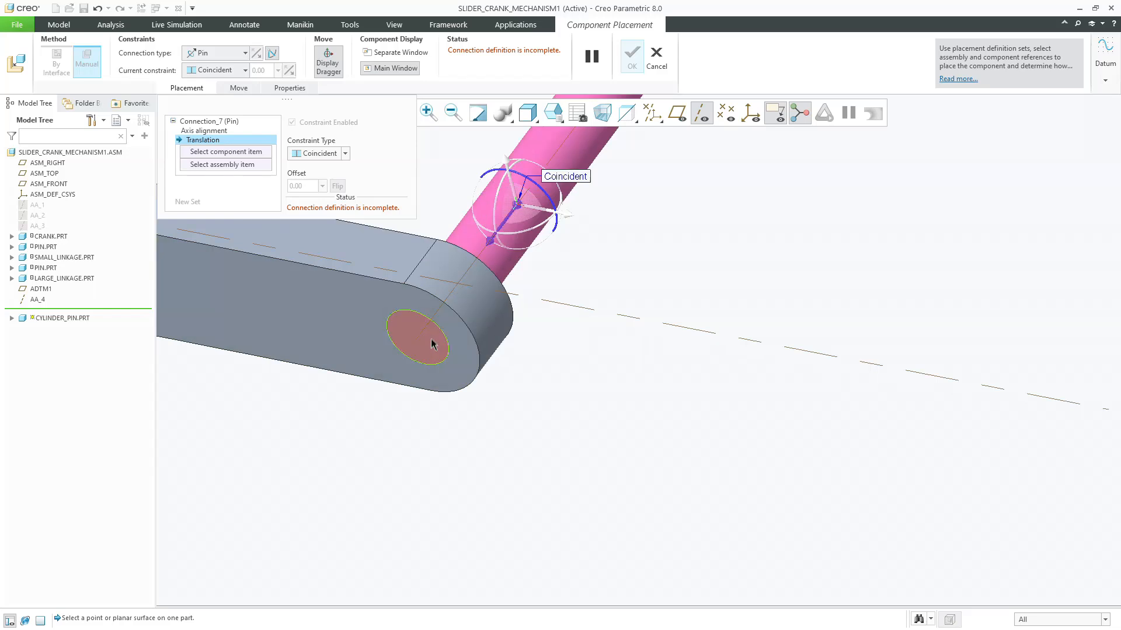
{"action": "left_click", "coordinate": [418, 327]}
{"action": "left_click", "coordinate": [355, 313]}
{"action": "left_click", "coordinate": [319, 153]}
{"action": "left_click", "coordinate": [309, 164]}
{"action": "type", "text": "25"}
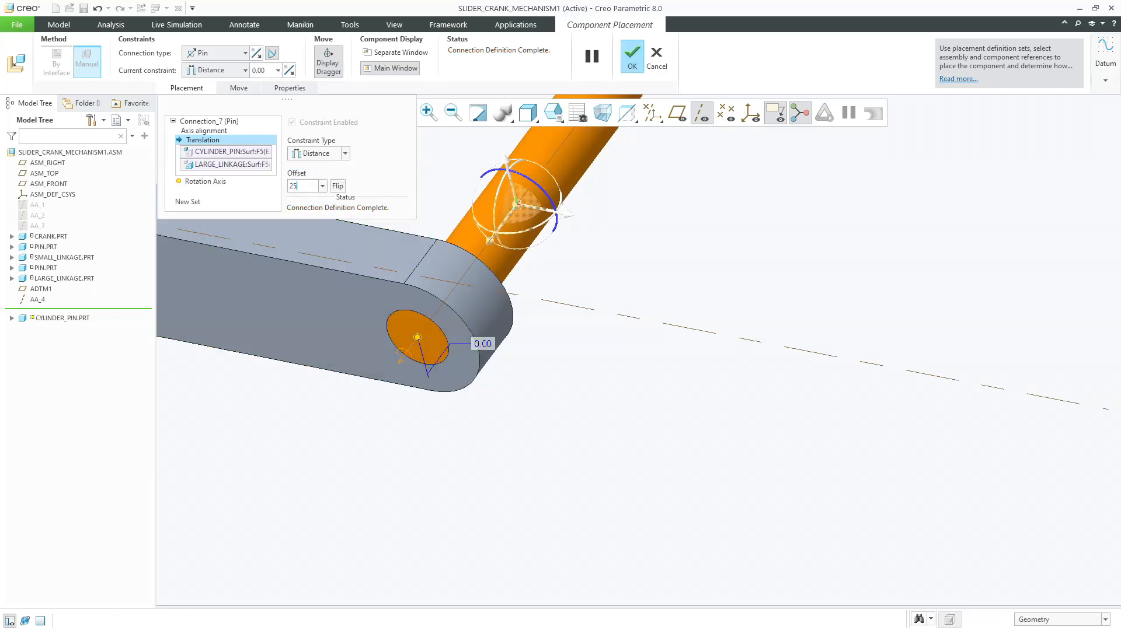
{"action": "key", "text": "Return"}
{"action": "middle_click", "coordinate": [550, 310]}
{"action": "middle_click_drag", "start_coordinate": [284, 261], "coordinate": [528, 341], "text": "shift"}
{"action": "scroll", "coordinate": [550, 310], "scroll_direction": "up", "scroll_amount": 4}
{"action": "scroll", "coordinate": [514, 332], "scroll_direction": "up", "scroll_amount": 5}
{"action": "scroll", "coordinate": [494, 401], "scroll_direction": "down", "scroll_amount": 4}
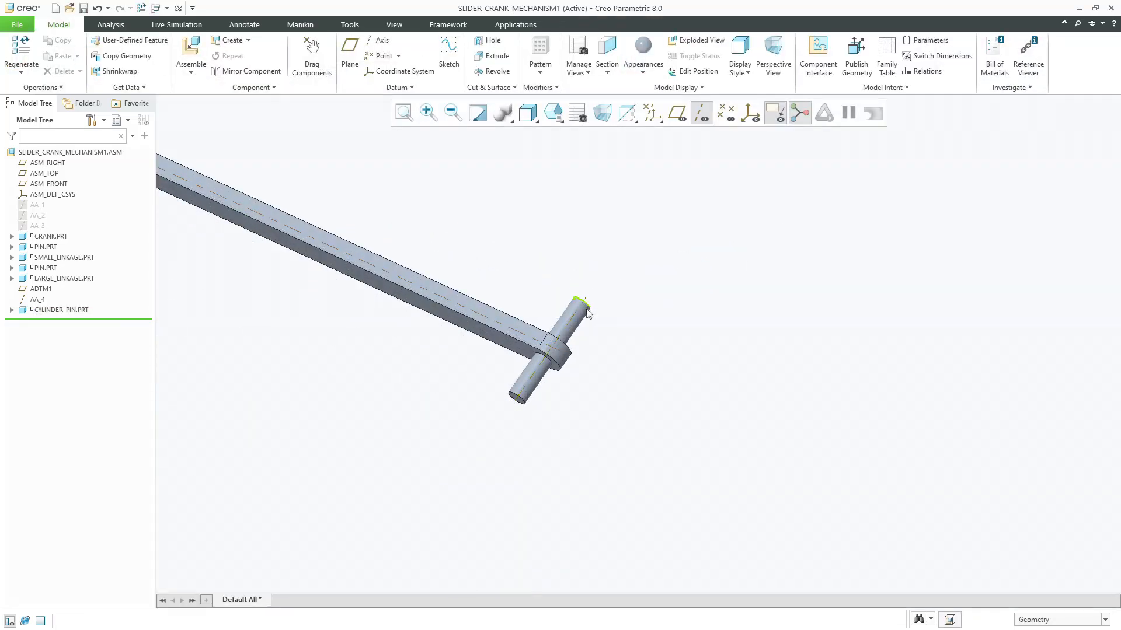
{"action": "scroll", "coordinate": [569, 327], "scroll_direction": "down", "scroll_amount": 3}
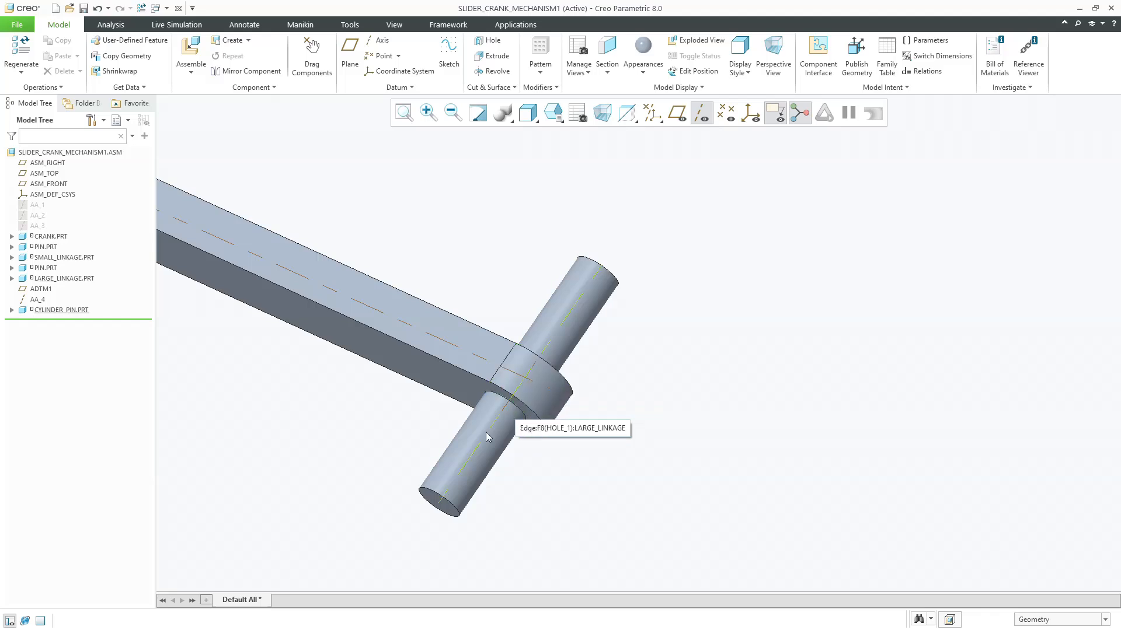
Insert cylinder.prt from the current session into the assembly and rotate it to lie lengthwise along the linkages.
{"action": "scroll", "coordinate": [680, 322], "scroll_direction": "up", "scroll_amount": 2}
{"action": "scroll", "coordinate": [680, 322], "scroll_direction": "up", "scroll_amount": 3}
{"action": "mouse_move", "coordinate": [605, 377]}
{"action": "middle_mouse_down"}
{"action": "mouse_move", "coordinate": [510, 357]}
{"action": "mouse_move", "coordinate": [513, 346]}
{"action": "middle_mouse_up"}
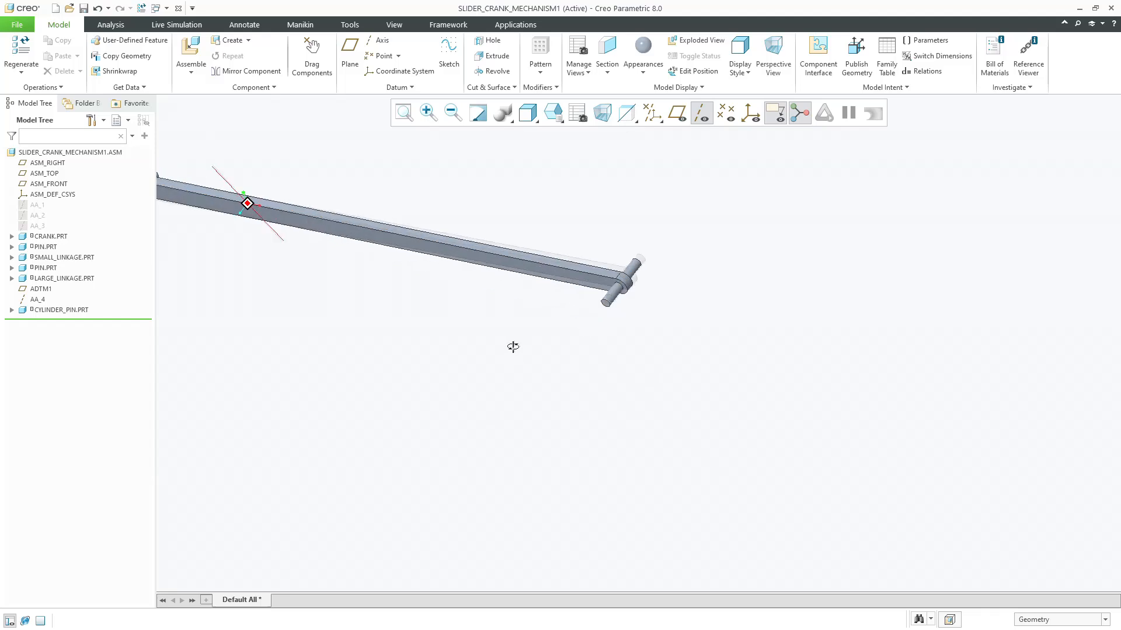
{"action": "scroll", "coordinate": [513, 347], "scroll_direction": "up", "scroll_amount": 3}
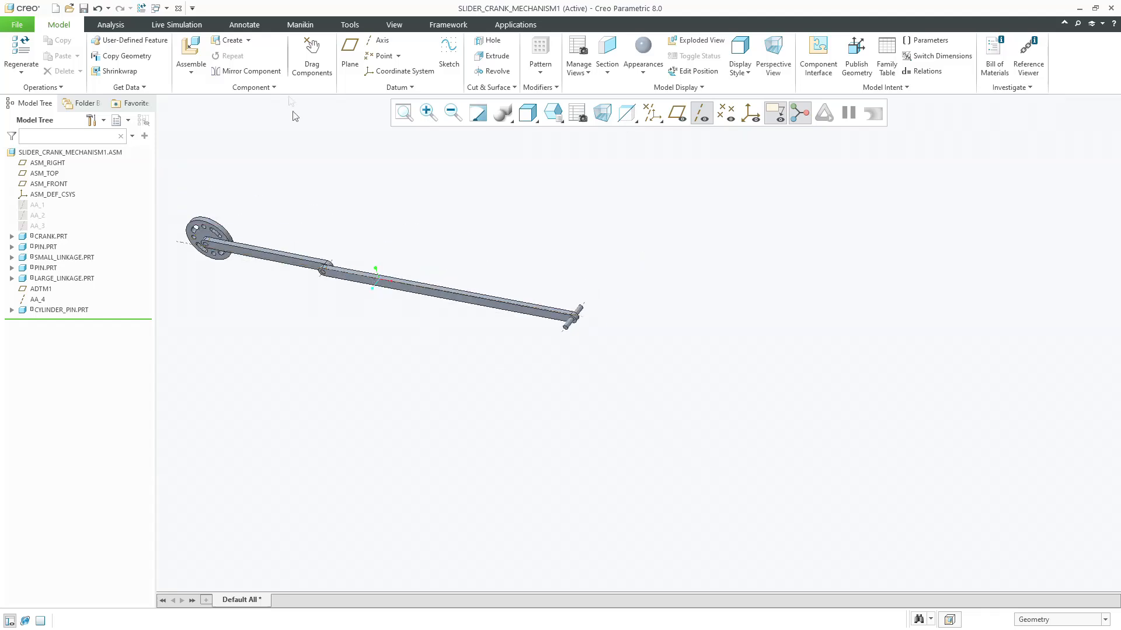
{"action": "left_click", "coordinate": [191, 52]}
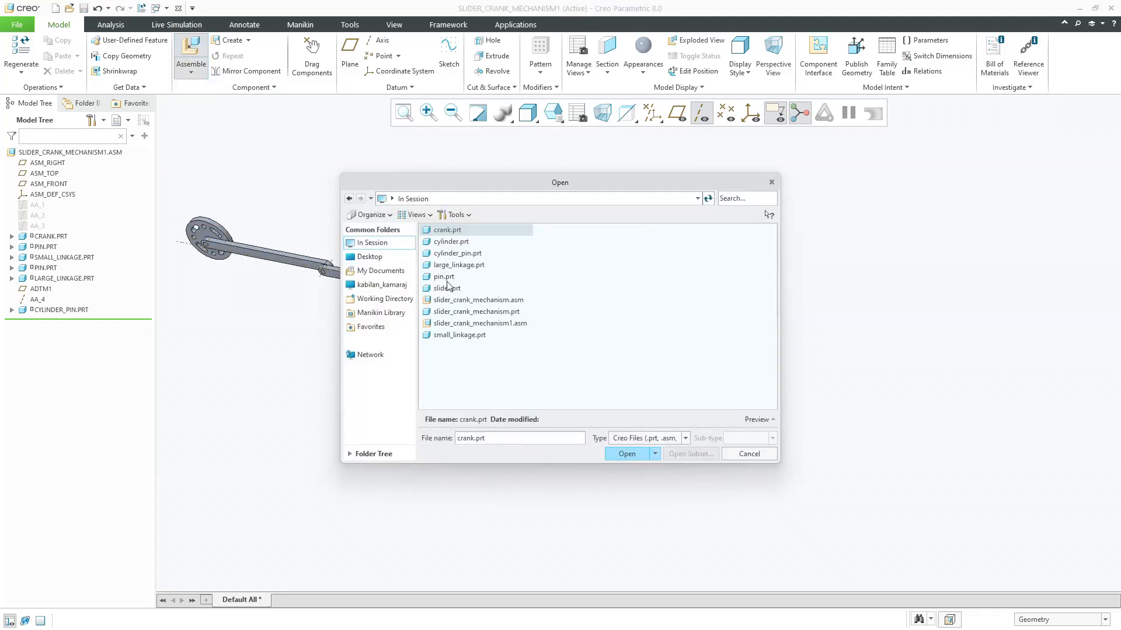
{"action": "double_click", "coordinate": [444, 242]}
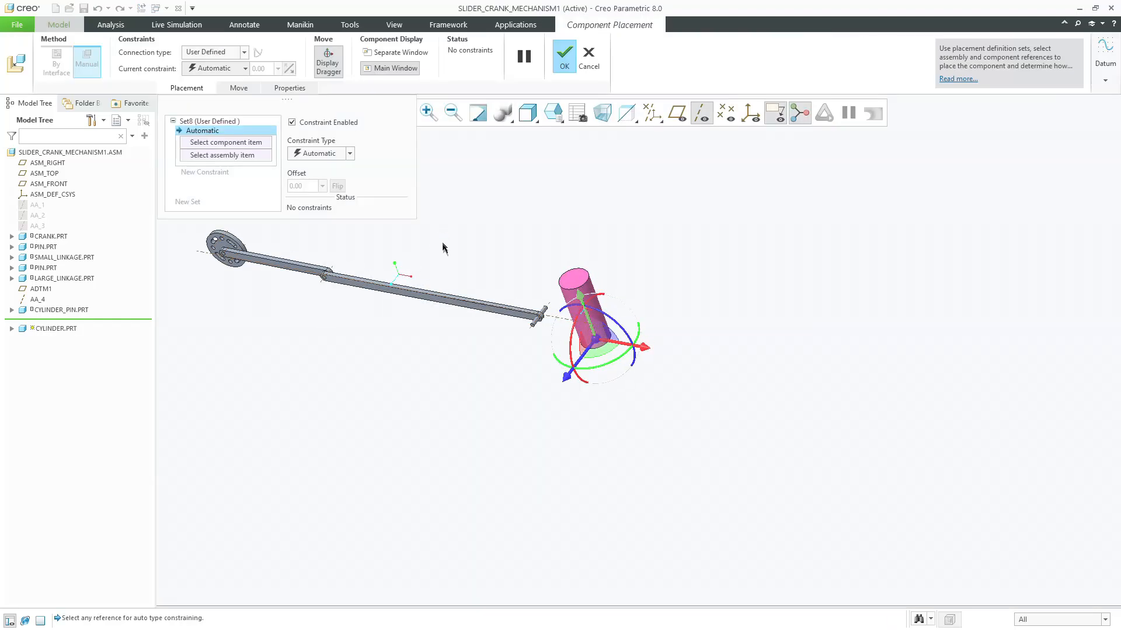
{"action": "left_click_drag", "start_coordinate": [602, 315], "coordinate": [645, 372]}
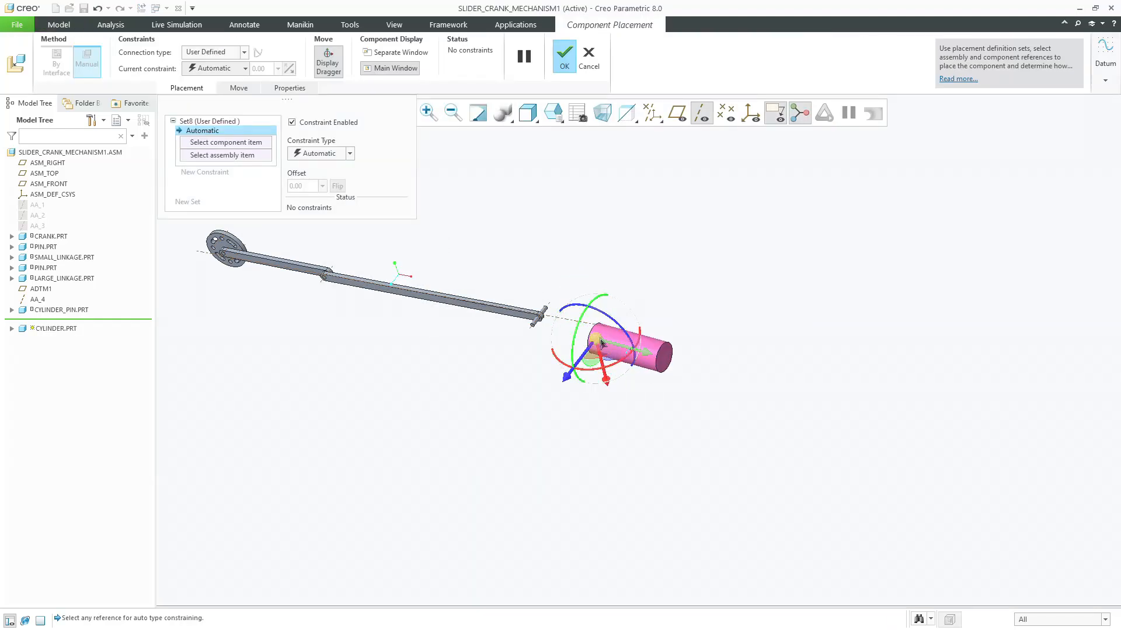
{"action": "left_click_drag", "start_coordinate": [596, 339], "coordinate": [648, 333]}
{"action": "middle_click_drag", "start_coordinate": [552, 342], "coordinate": [572, 327]}
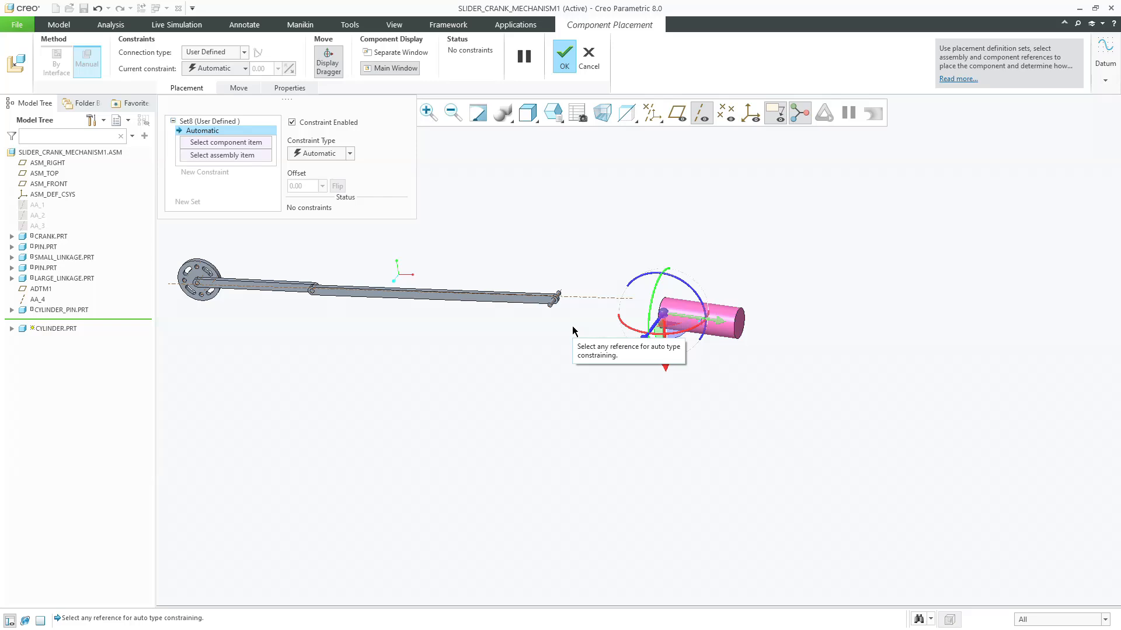
Set the cylinder's connection type to Rigid and reference its axis A_1 to assembly axis AA_4.
{"action": "left_click", "coordinate": [232, 55]}
{"action": "left_click", "coordinate": [210, 78]}
{"action": "scroll", "coordinate": [678, 325], "scroll_direction": "down", "scroll_amount": 4}
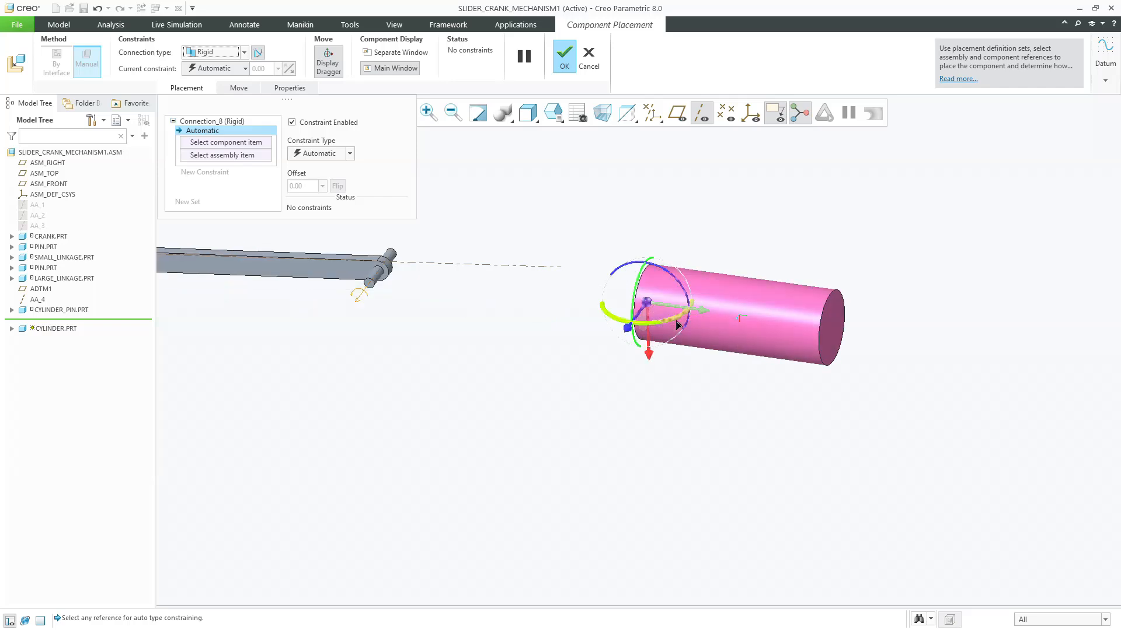
{"action": "scroll", "coordinate": [678, 325], "scroll_direction": "down", "scroll_amount": 3}
{"action": "left_click", "coordinate": [729, 303]}
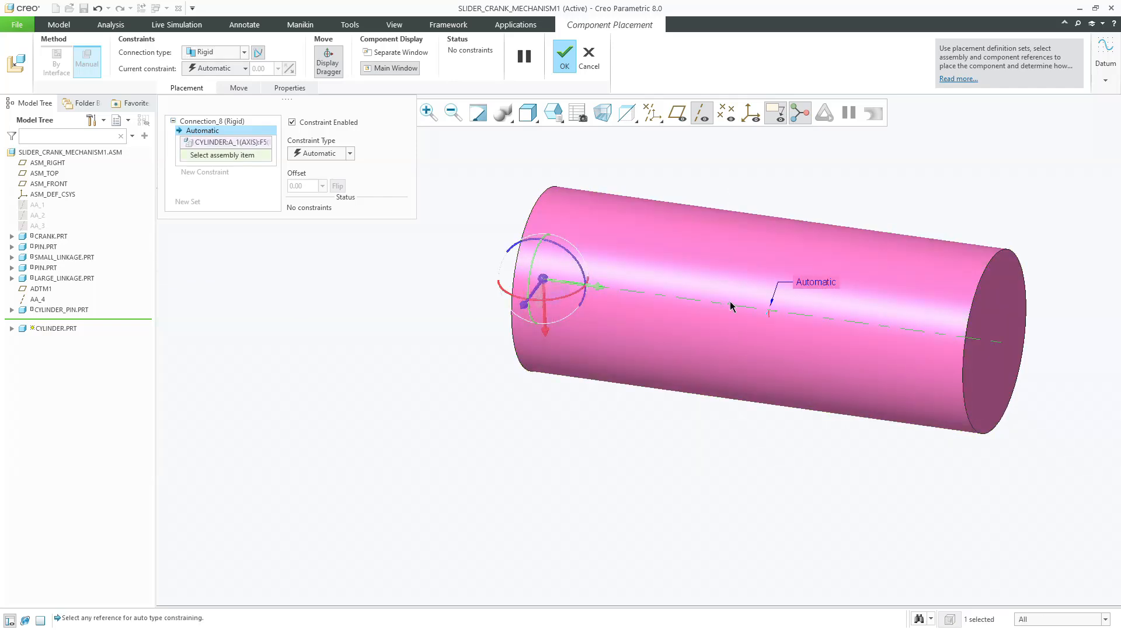
{"action": "scroll", "coordinate": [730, 303], "scroll_direction": "up", "scroll_amount": 5}
{"action": "scroll", "coordinate": [592, 275], "scroll_direction": "down", "scroll_amount": 2}
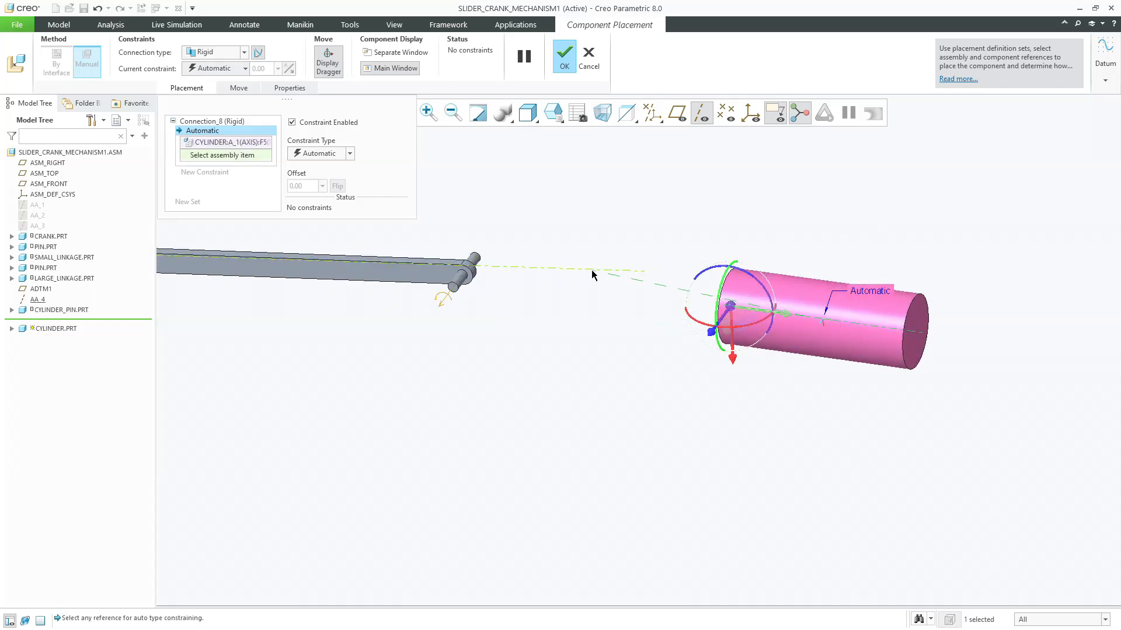
{"action": "left_click", "coordinate": [591, 269]}
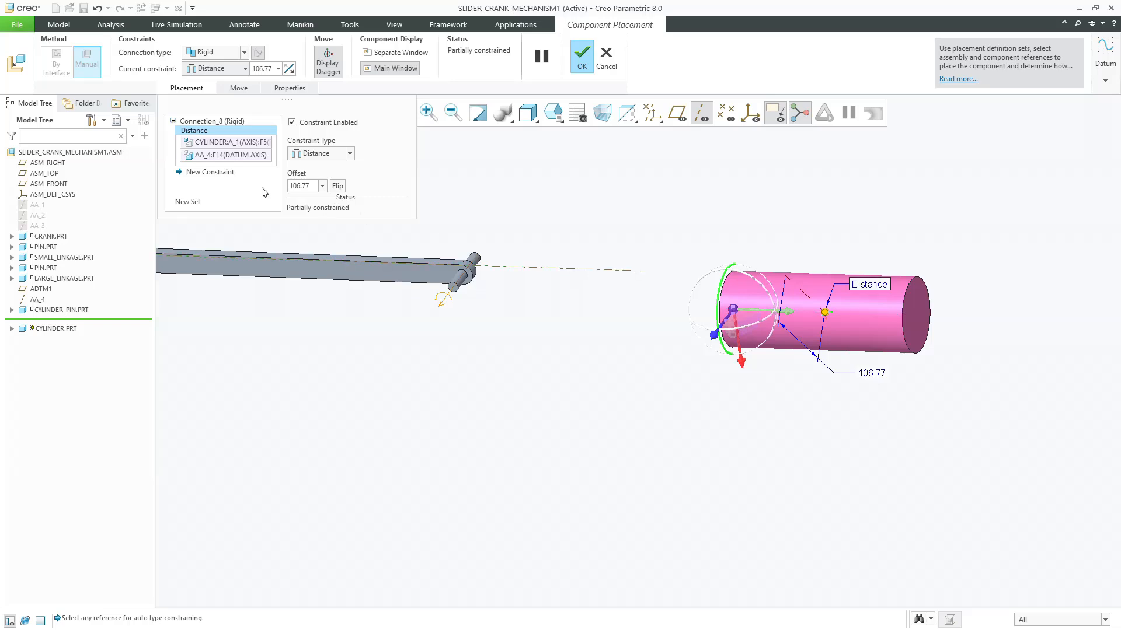
With datum planes shown, add a second constraint between the cylinder's FRONT plane and assembly plane ADTM1.
{"action": "left_click", "coordinate": [231, 175]}
{"action": "scroll", "coordinate": [583, 251], "scroll_direction": "up", "scroll_amount": 4}
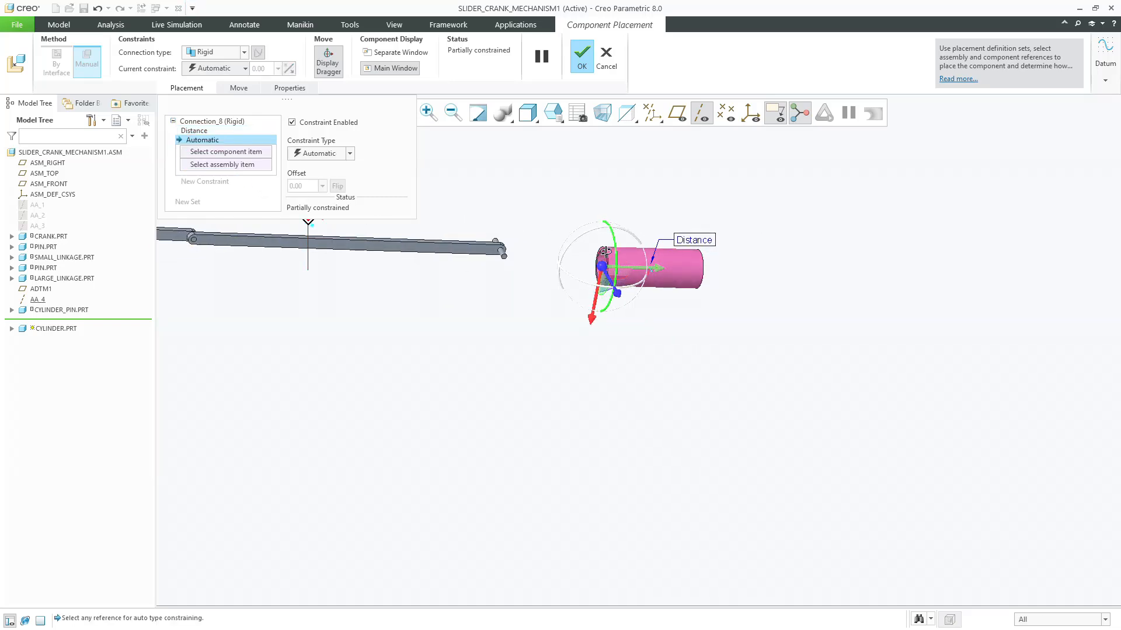
{"action": "left_click", "coordinate": [677, 112]}
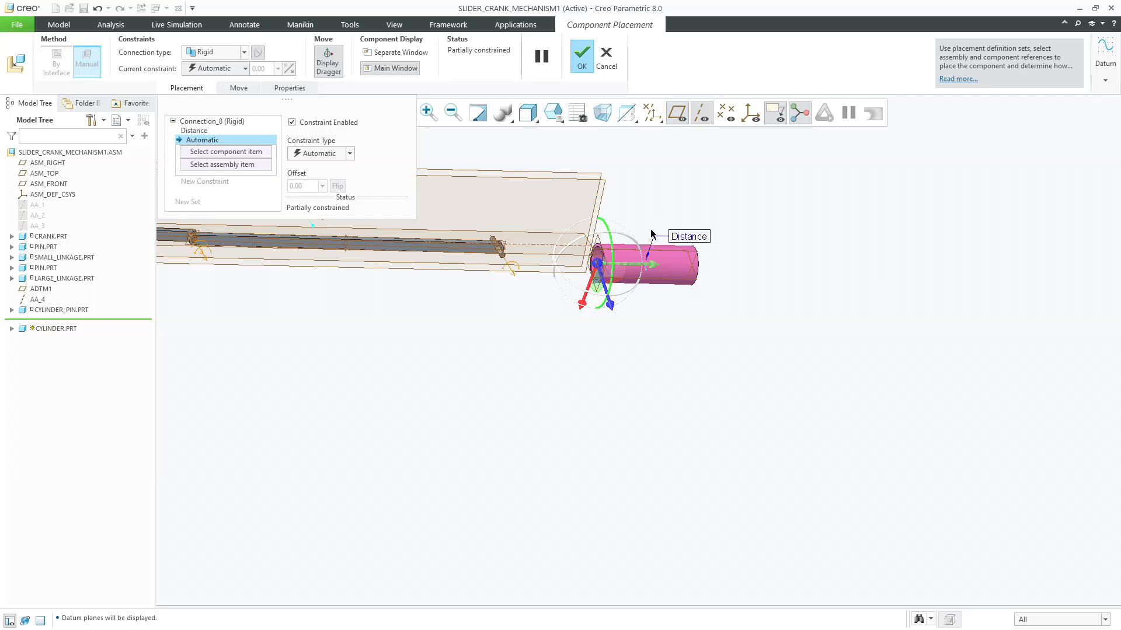
{"action": "scroll", "coordinate": [636, 260], "scroll_direction": "down", "scroll_amount": 3}
{"action": "scroll", "coordinate": [643, 268], "scroll_direction": "up", "scroll_amount": 2}
{"action": "left_click", "coordinate": [652, 281]}
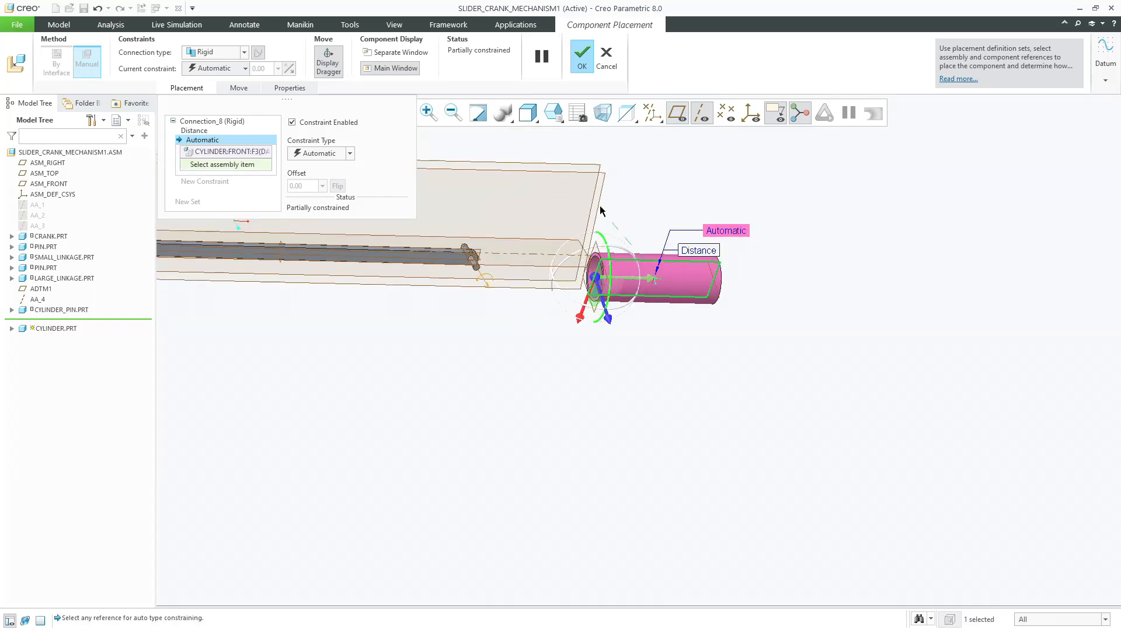
{"action": "left_click", "coordinate": [586, 171]}
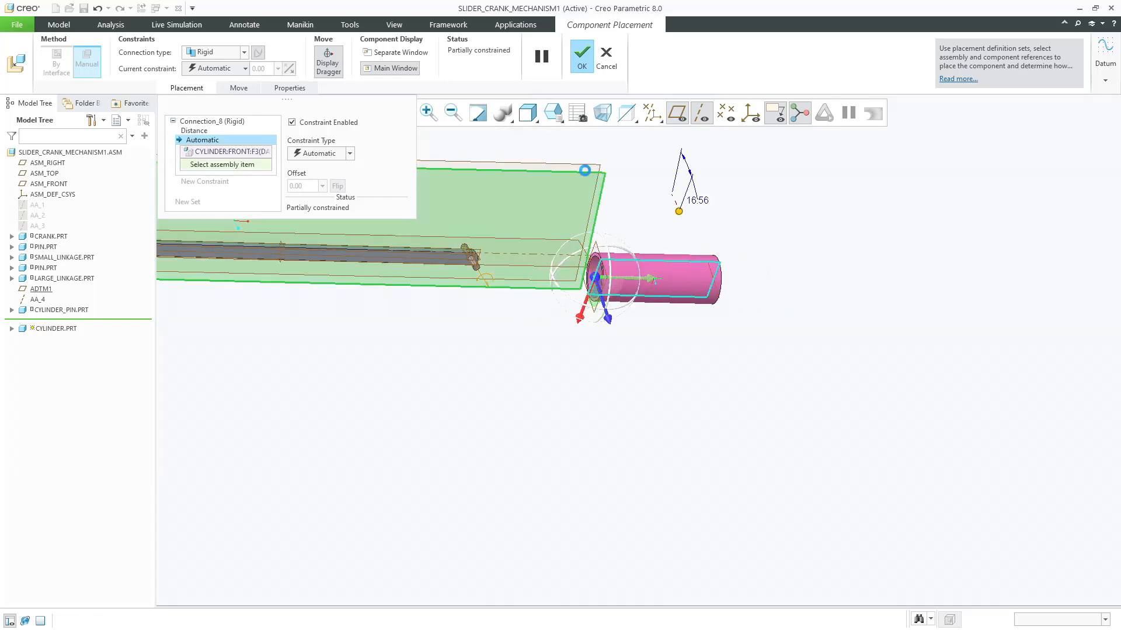
Set the constraint between the cylinder's FRONT plane and ADTM1 to Parallel.
{"action": "left_click", "coordinate": [320, 154]}
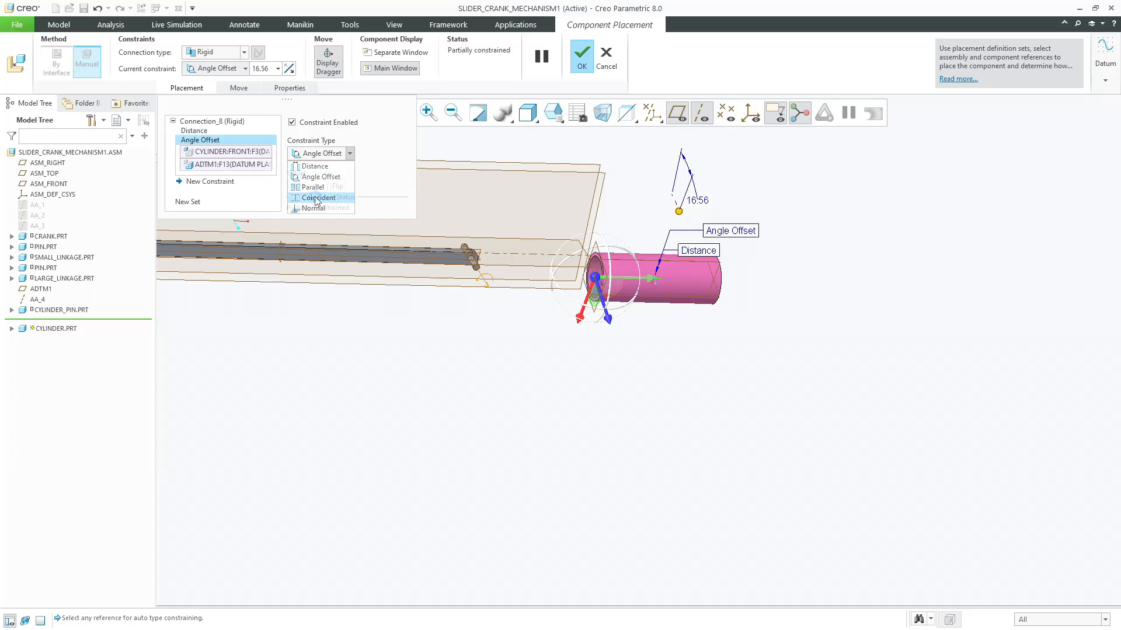
{"action": "left_click", "coordinate": [324, 198]}
{"action": "mouse_move", "coordinate": [578, 245]}
{"action": "middle_mouse_down"}
{"action": "mouse_move", "coordinate": [600, 249]}
{"action": "mouse_move", "coordinate": [619, 280]}
{"action": "mouse_move", "coordinate": [578, 234]}
{"action": "middle_mouse_up"}
{"action": "left_click", "coordinate": [320, 153]}
{"action": "left_click", "coordinate": [320, 187]}
{"action": "middle_click_drag", "start_coordinate": [596, 304], "coordinate": [520, 333]}
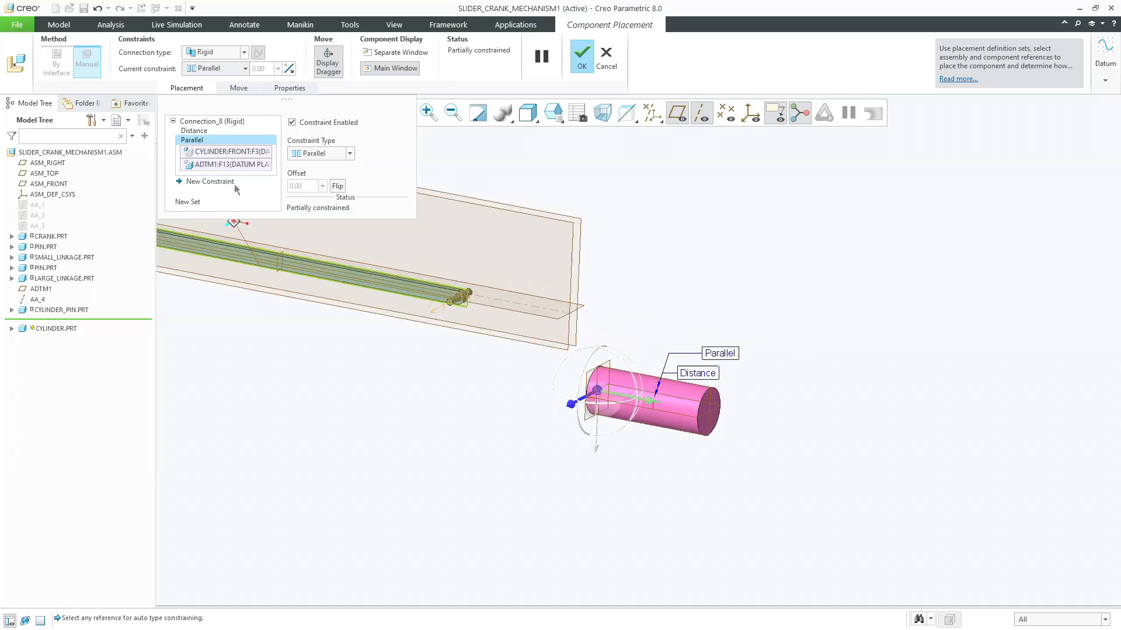
Change the constraint between the cylinder's axis and AA_4 to Coincident.
{"action": "left_click", "coordinate": [194, 130]}
{"action": "left_click", "coordinate": [320, 154]}
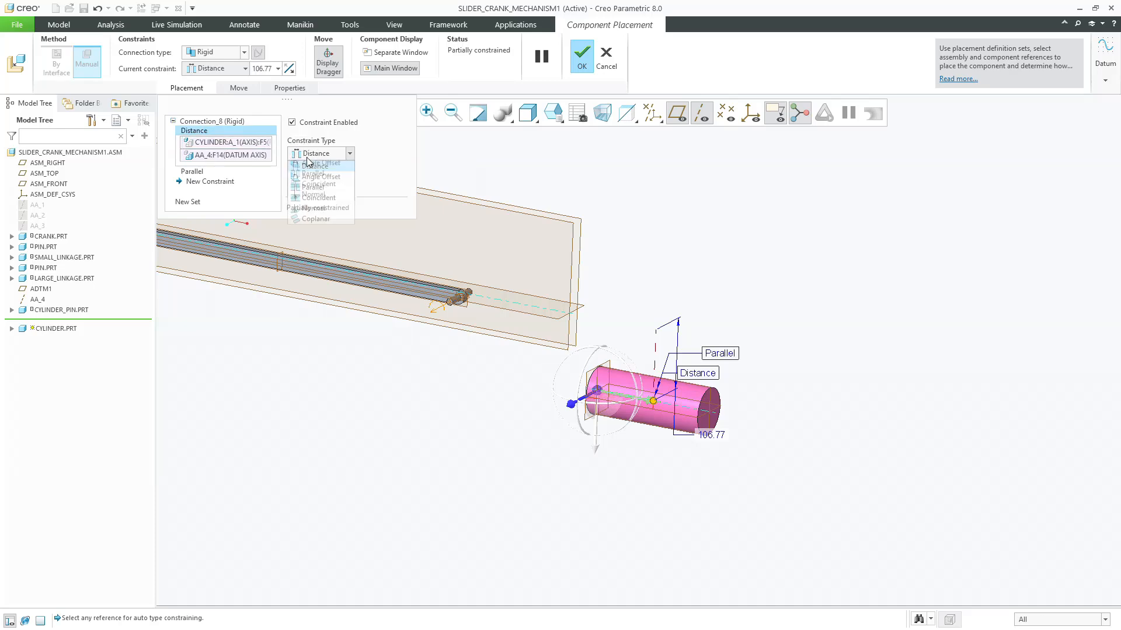
{"action": "left_click", "coordinate": [313, 198]}
Add a distance constraint between the cylinder's TOP plane and the assembly's ASM_RIGHT plane.
{"action": "middle_click_drag", "start_coordinate": [483, 333], "coordinate": [555, 255]}
{"action": "scroll", "coordinate": [557, 160], "scroll_direction": "down", "scroll_amount": 3}
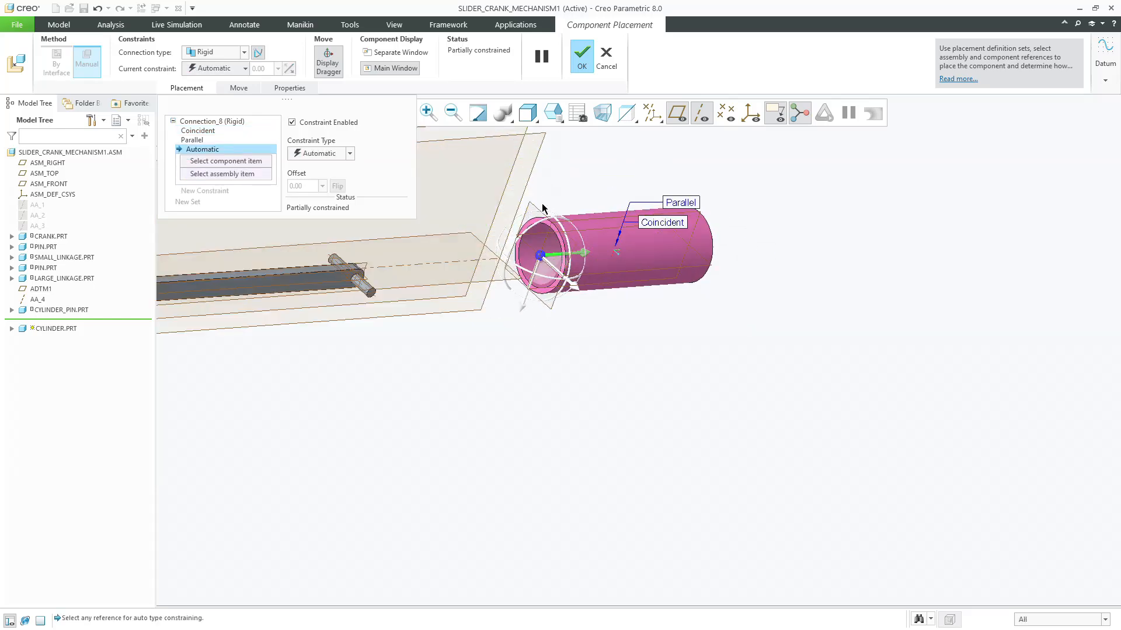
{"action": "left_click", "coordinate": [534, 206]}
{"action": "scroll", "coordinate": [531, 211], "scroll_direction": "up", "scroll_amount": 5}
{"action": "scroll", "coordinate": [366, 242], "scroll_direction": "down", "scroll_amount": 4}
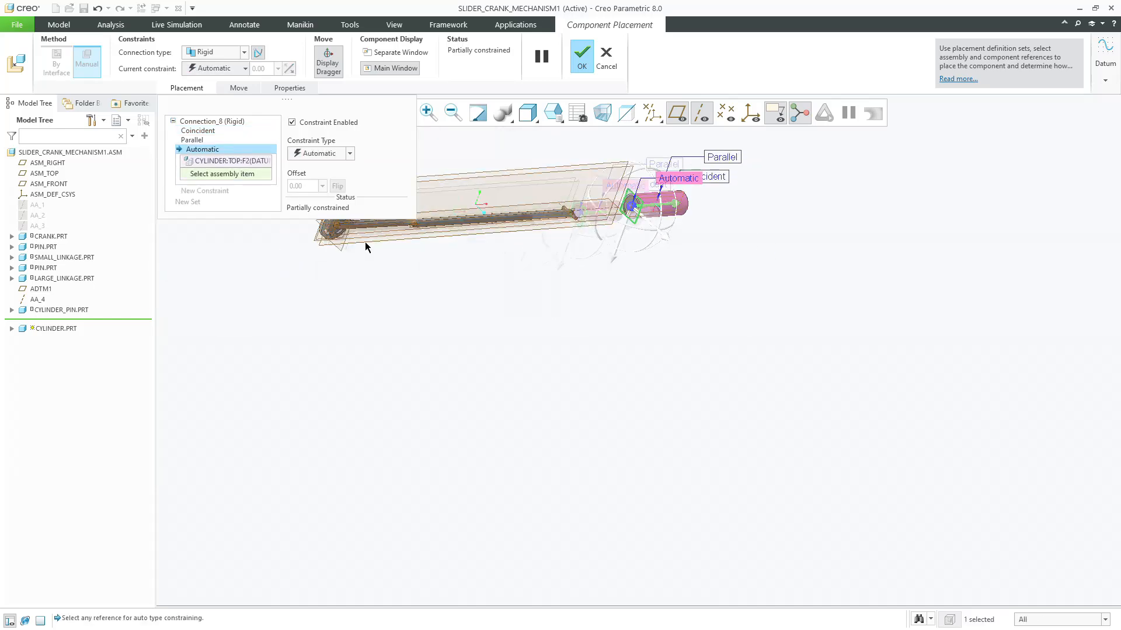
{"action": "left_click", "coordinate": [317, 256]}
{"action": "scroll", "coordinate": [409, 326], "scroll_direction": "up", "scroll_amount": 3}
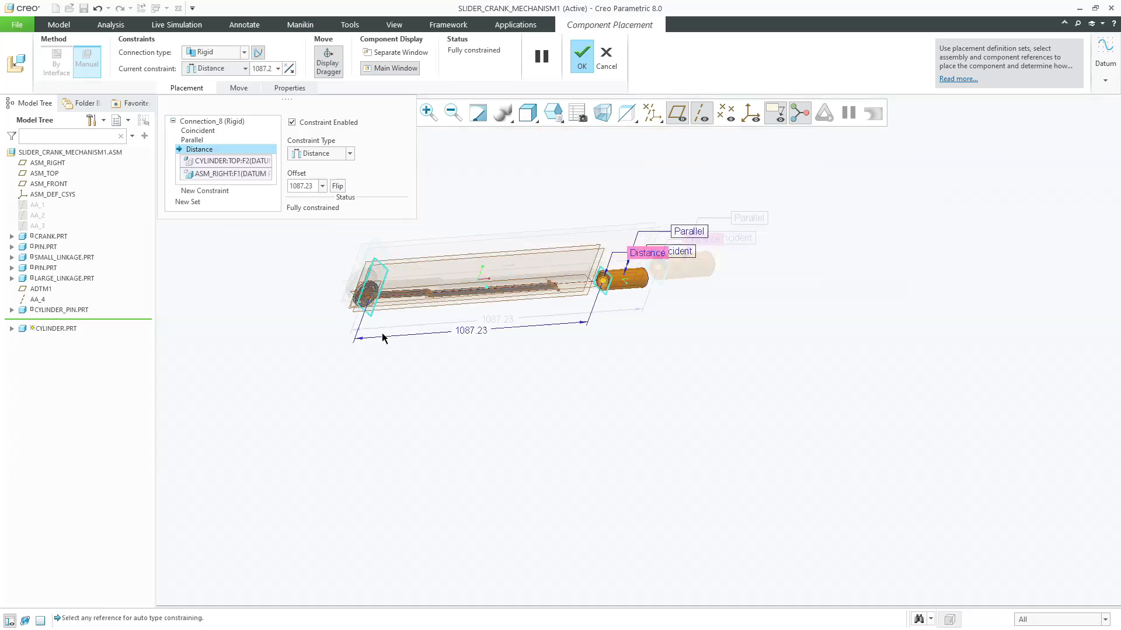
Set the distance between the cylinder's TOP plane and ASM_RIGHT to 750.
{"action": "double_click", "coordinate": [467, 330]}
{"action": "type", "text": "75"}
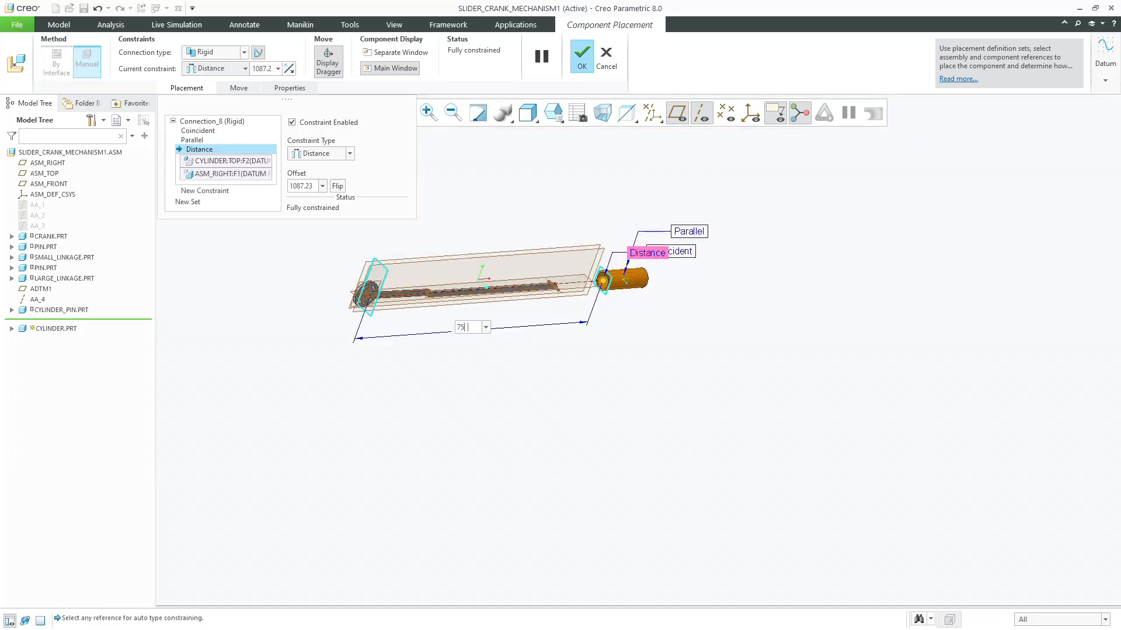
{"action": "type", "text": "0"}
{"action": "key", "text": "Return"}
{"action": "scroll", "coordinate": [435, 333], "scroll_direction": "up", "scroll_amount": 2}
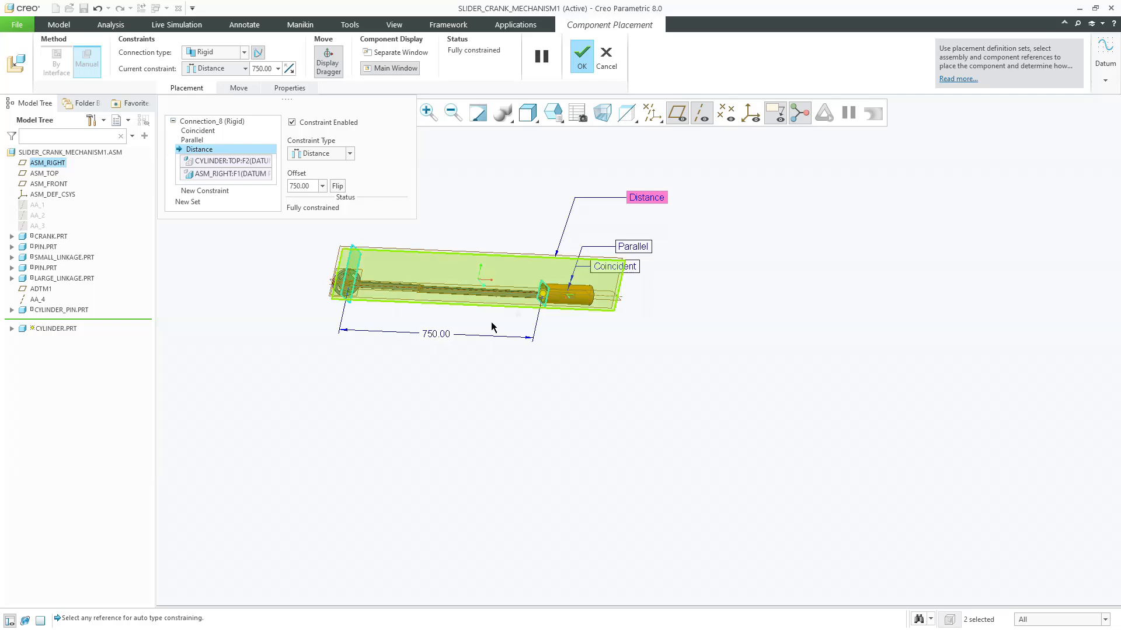
Set the cylinder's distance from ASM_RIGHT to 800 and accept the component placement.
{"action": "double_click", "coordinate": [435, 331]}
{"action": "type", "text": "80"}
{"action": "key", "text": "Return"}
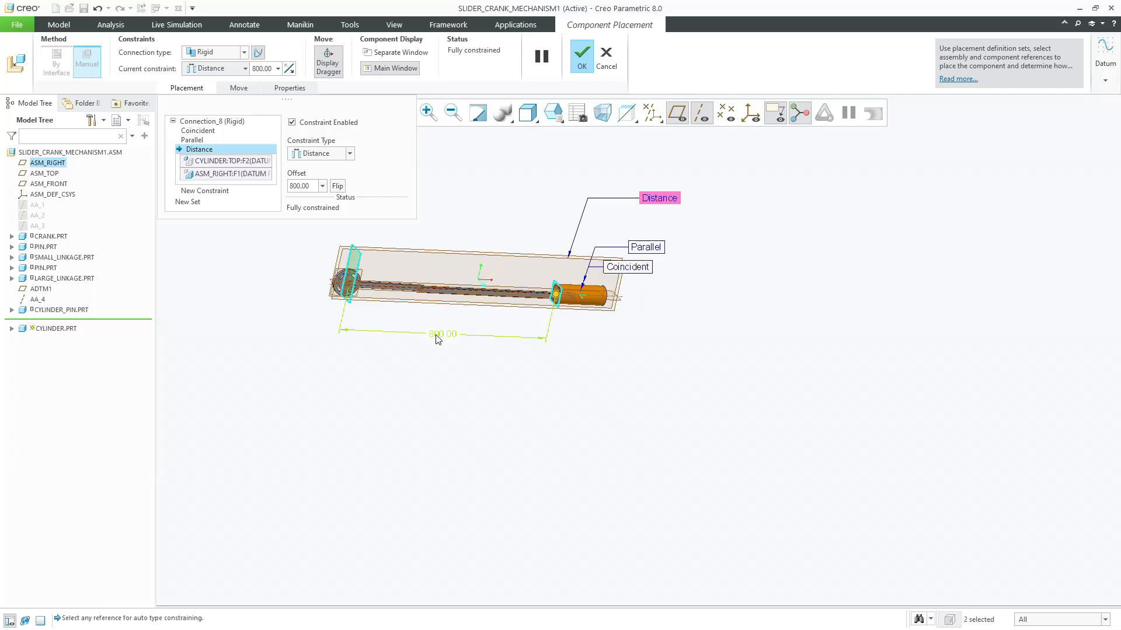
{"action": "middle_click", "coordinate": [523, 348]}
Hide the datum planes and datum axes around the assembled cylinder.
{"action": "scroll", "coordinate": [596, 315], "scroll_direction": "up", "scroll_amount": 3}
{"action": "middle_click_drag", "start_coordinate": [595, 315], "coordinate": [551, 315]}
{"action": "scroll", "coordinate": [586, 300], "scroll_direction": "down", "scroll_amount": 2}
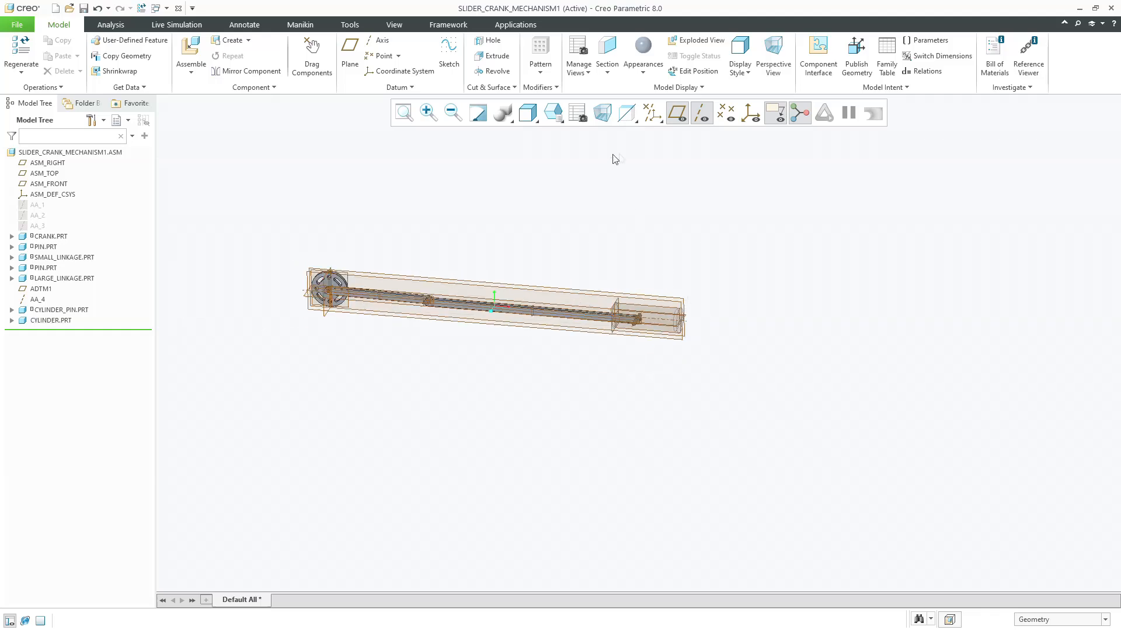
{"action": "left_click", "coordinate": [681, 119]}
{"action": "left_click", "coordinate": [697, 120]}
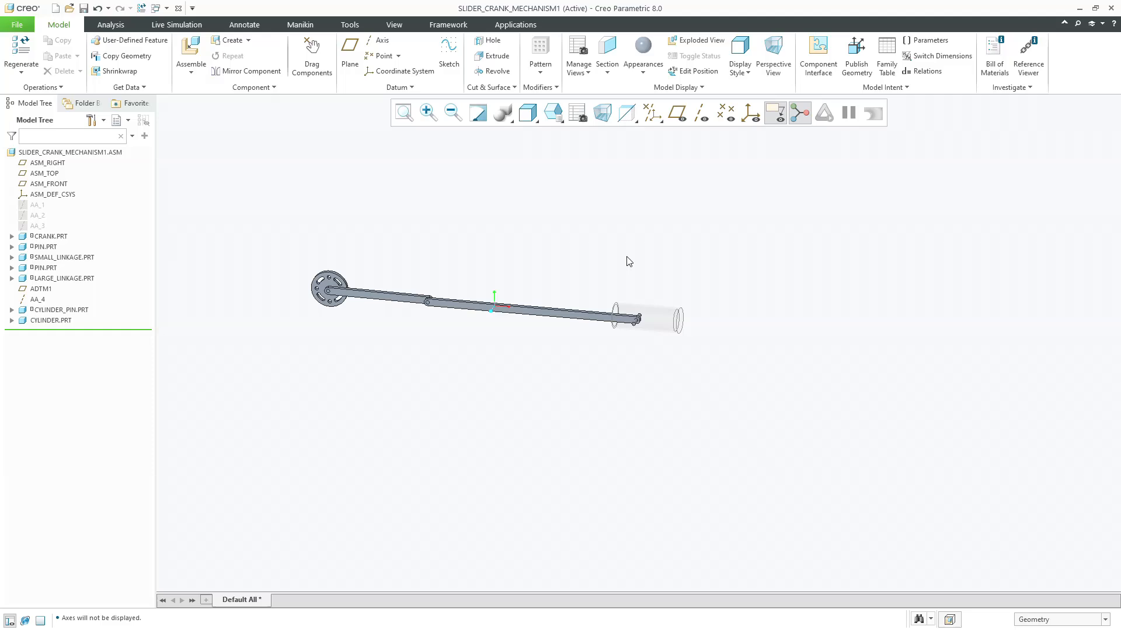
Insert slider.prt from the current session and rotate it to lie lengthwise in the cylinder's direction.
{"action": "left_click", "coordinate": [190, 49]}
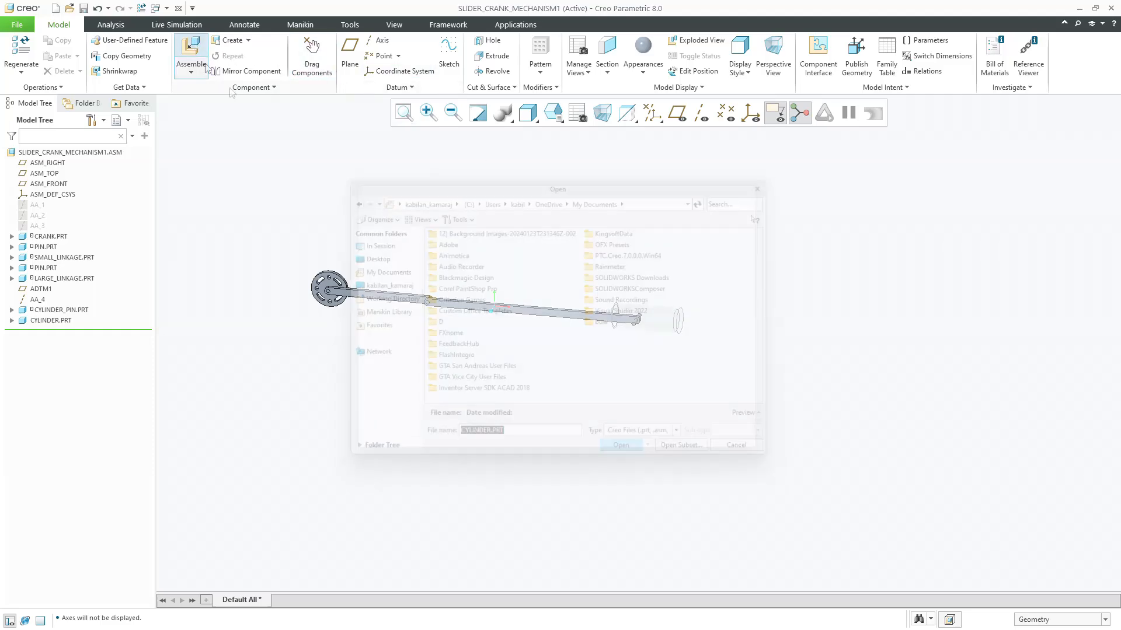
{"action": "left_click", "coordinate": [364, 242]}
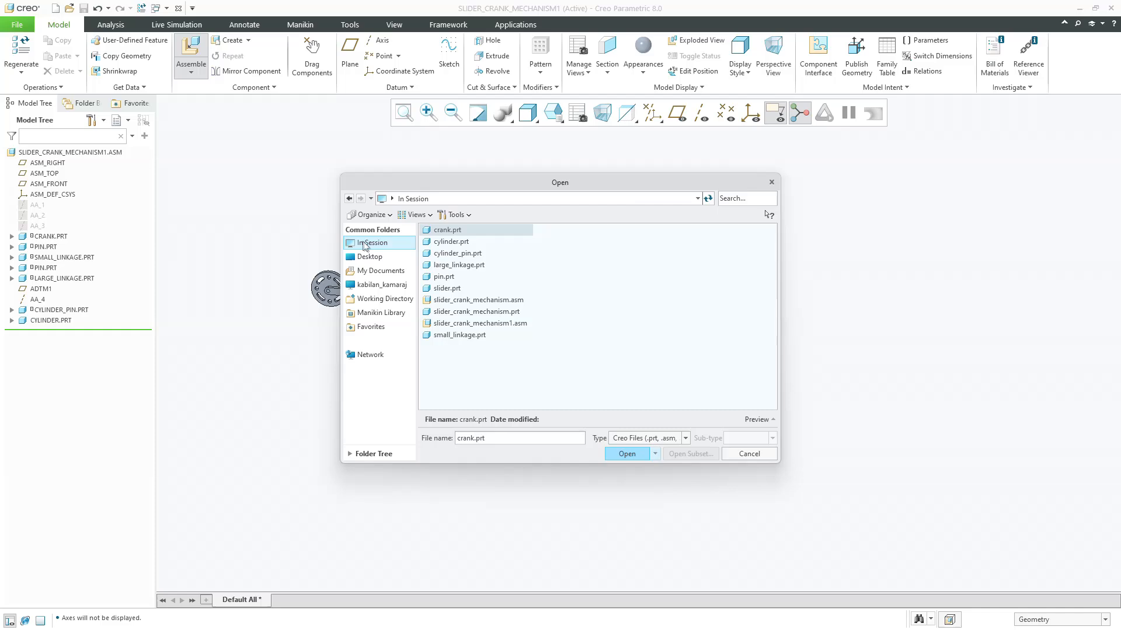
{"action": "double_click", "coordinate": [455, 288]}
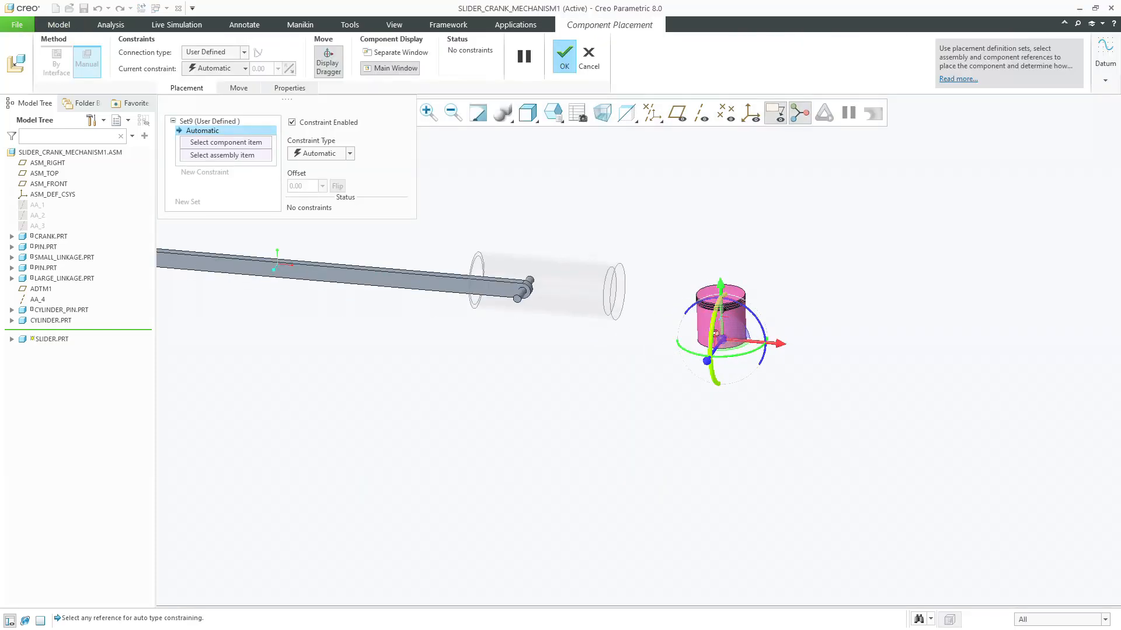
{"action": "left_click_drag", "start_coordinate": [741, 306], "coordinate": [763, 365]}
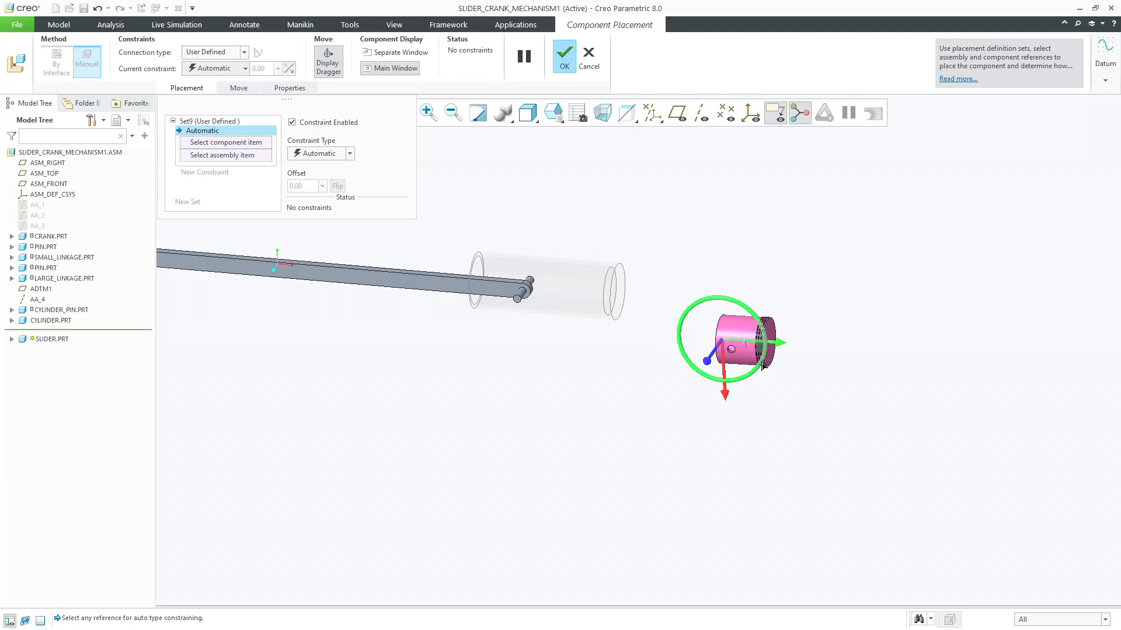
Set the slider's connection type to Slider and align its outer cylindrical surface with the cylinder's round surface.
{"action": "left_click", "coordinate": [204, 51]}
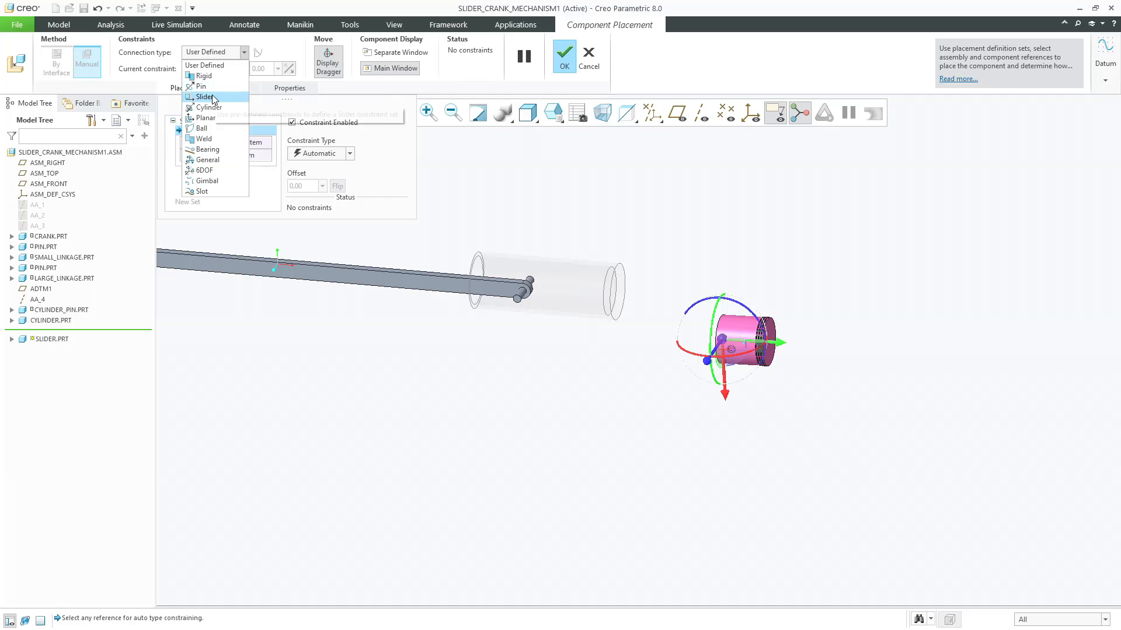
{"action": "left_click", "coordinate": [212, 97]}
{"action": "scroll", "coordinate": [706, 338], "scroll_direction": "up", "scroll_amount": 6}
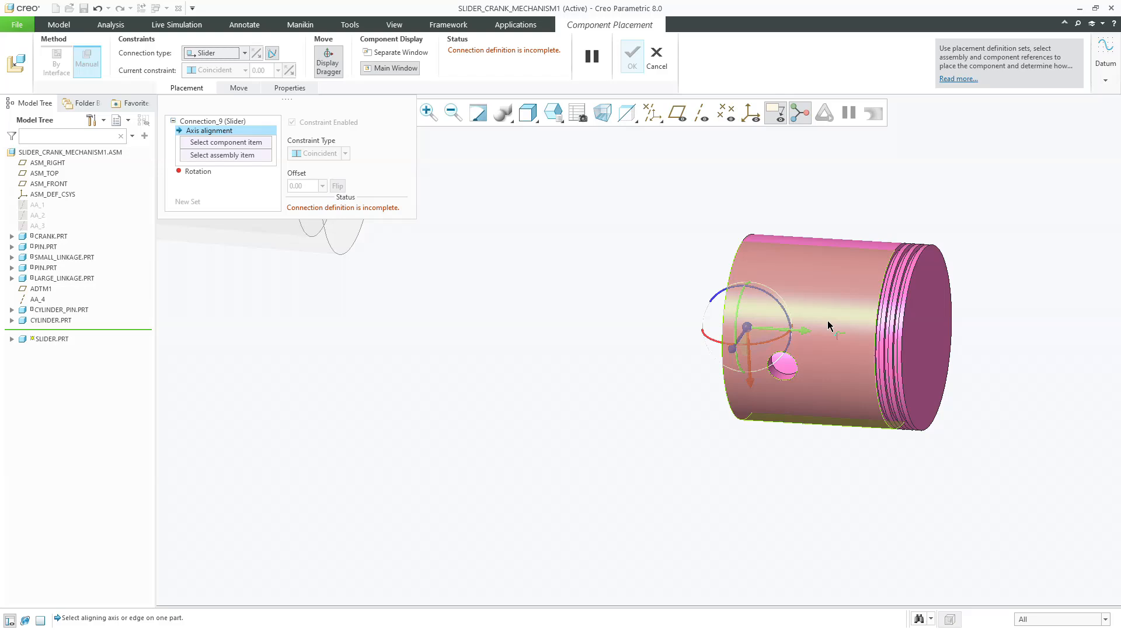
{"action": "left_click", "coordinate": [827, 325]}
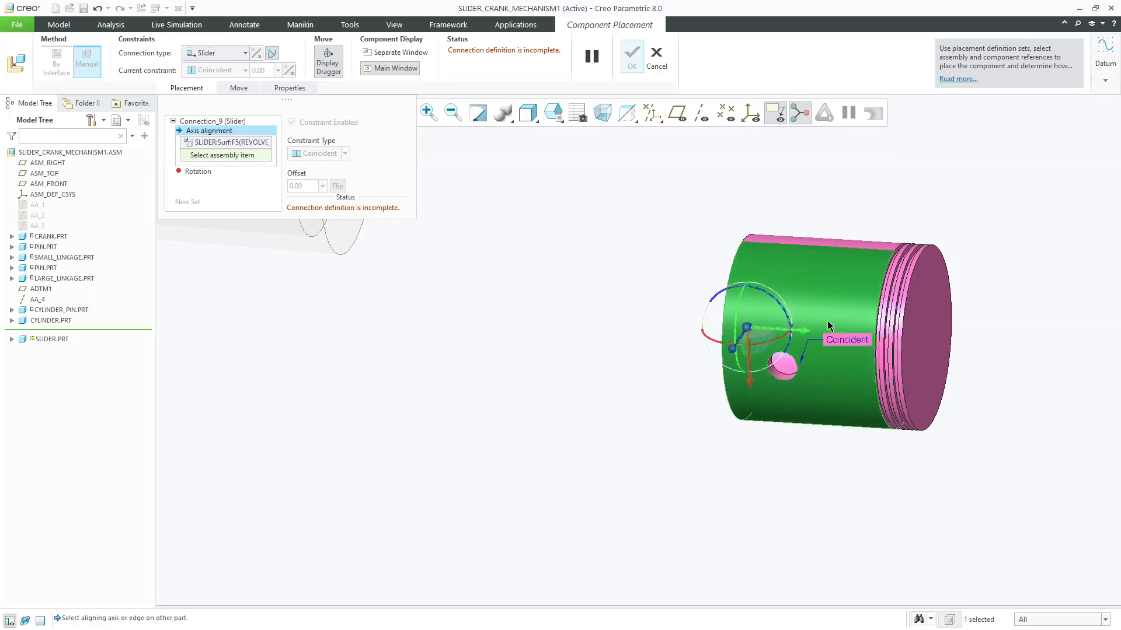
{"action": "scroll", "coordinate": [828, 325], "scroll_direction": "down", "scroll_amount": 5}
{"action": "left_click", "coordinate": [611, 273]}
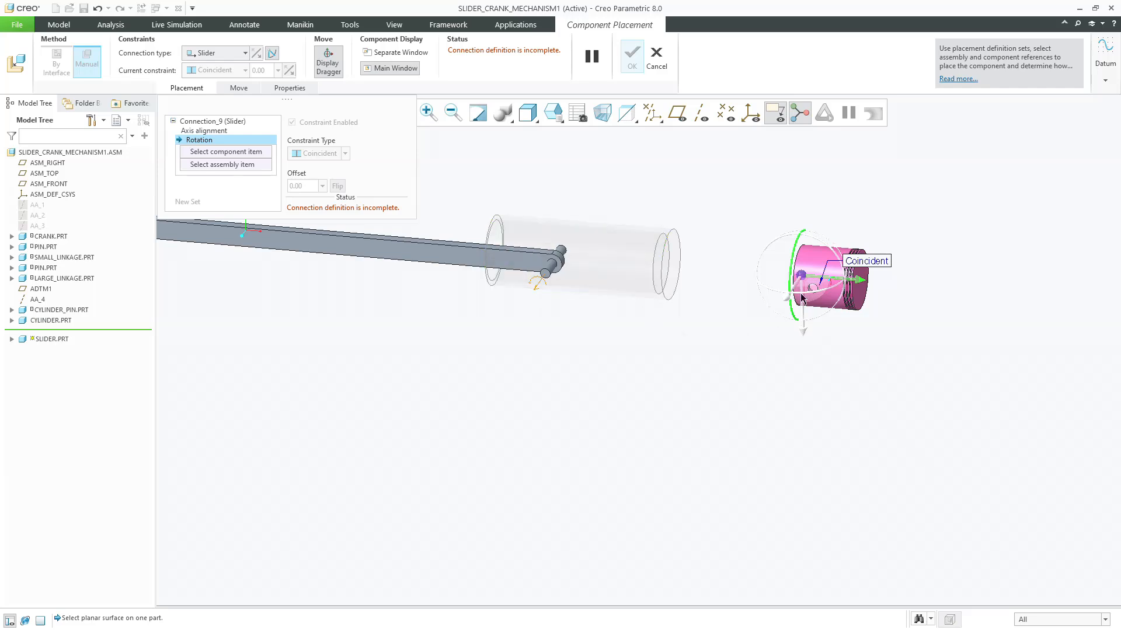
Show the datum planes and set the Slider connection's Rotation references to the slider's FRONT plane and the cylinder's FRONT plane.
{"action": "left_click", "coordinate": [679, 121]}
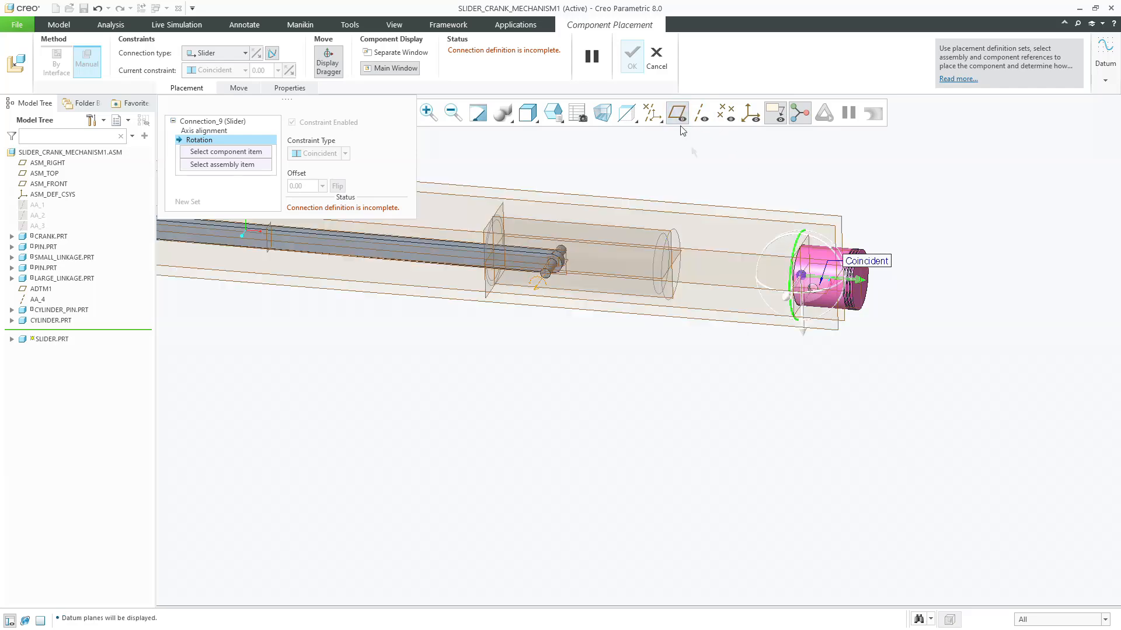
{"action": "left_click", "coordinate": [810, 244]}
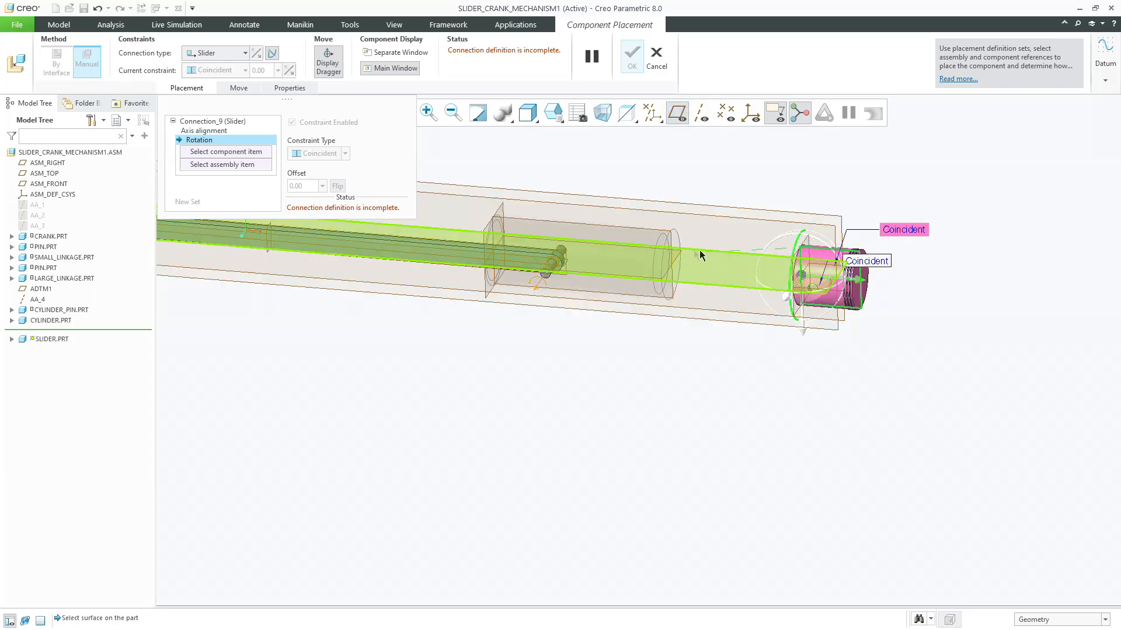
{"action": "left_click", "coordinate": [657, 230]}
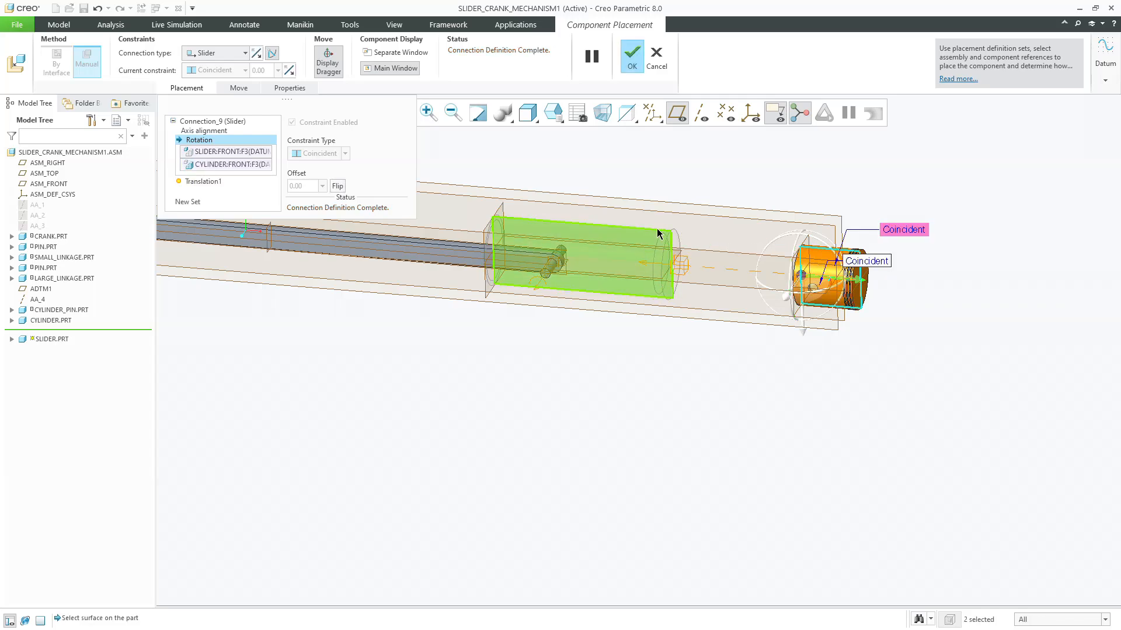
Move the slider along its axis into the cylinder around the linkage end and accept the component placement.
{"action": "left_click_drag", "start_coordinate": [810, 279], "coordinate": [589, 263], "text": "ctrl+alt"}
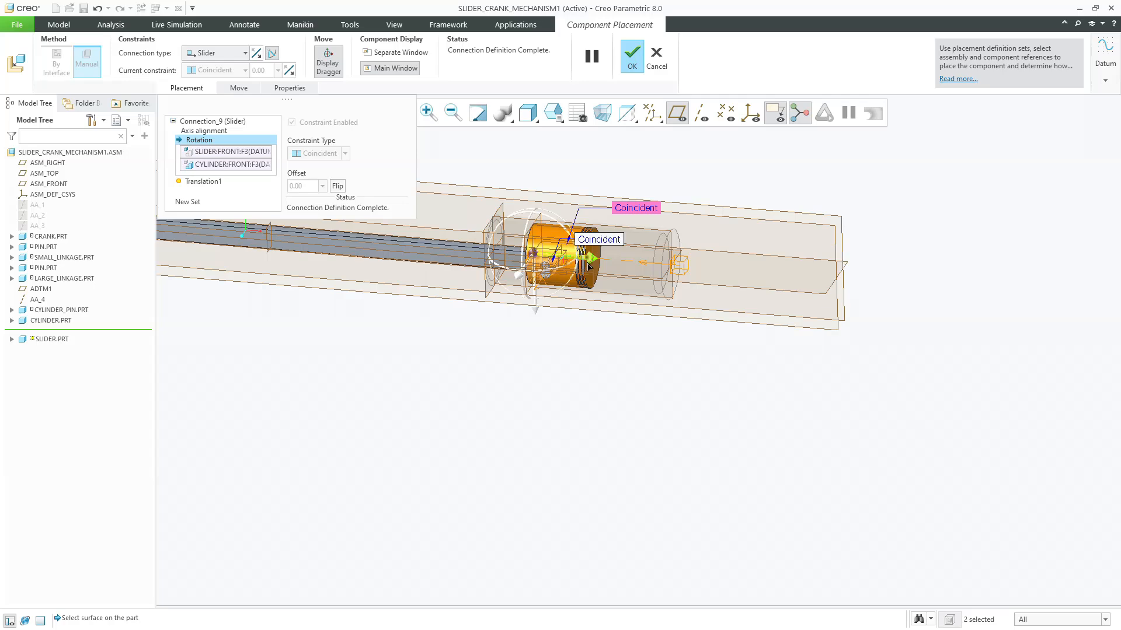
{"action": "middle_click_drag", "start_coordinate": [589, 262], "coordinate": [509, 295]}
{"action": "scroll", "coordinate": [532, 310], "scroll_direction": "up", "scroll_amount": 3}
{"action": "scroll", "coordinate": [417, 262], "scroll_direction": "down", "scroll_amount": 4}
{"action": "middle_click", "coordinate": [471, 253]}
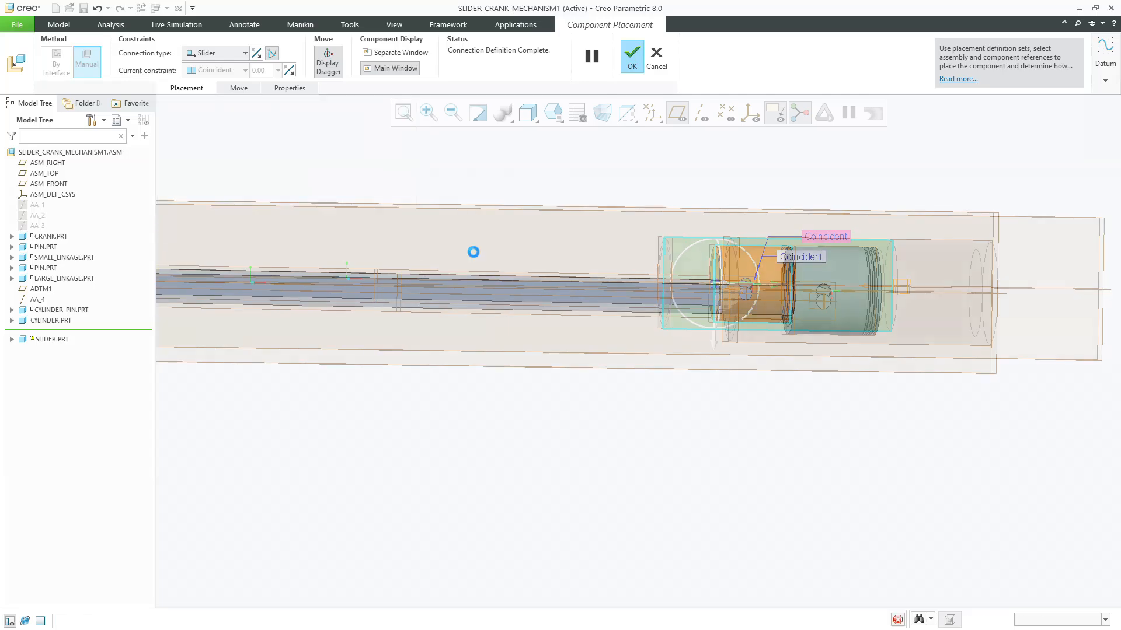
Orient the assembly to the front view and examine how the slider's pin hole lines up with the cylinder pin.
{"action": "left_click", "coordinate": [543, 117]}
{"action": "left_click", "coordinate": [565, 173]}
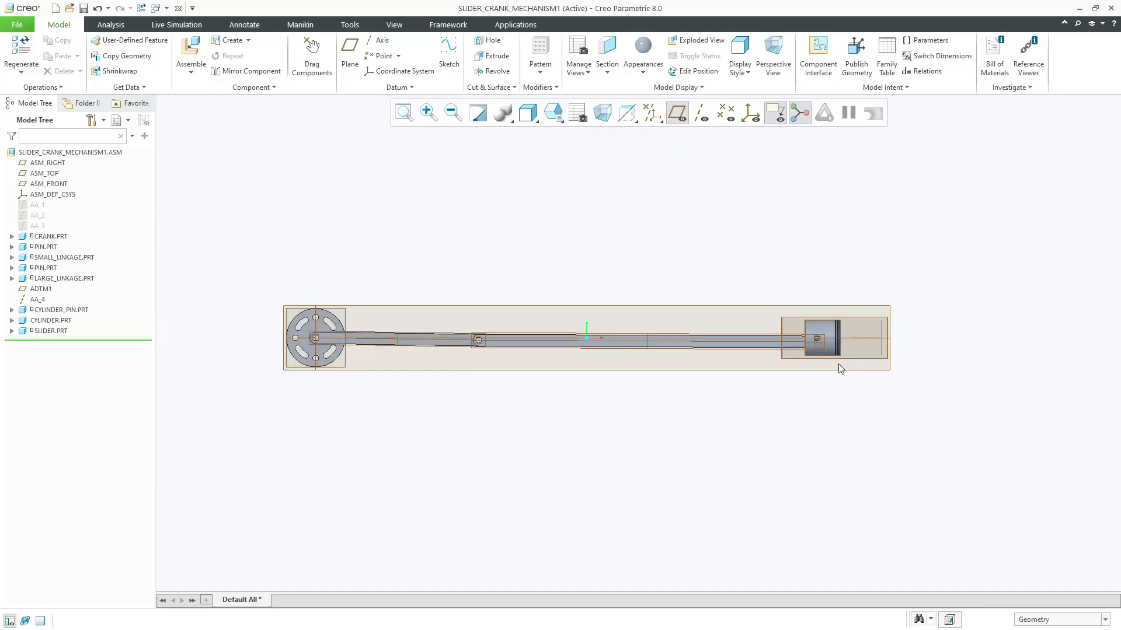
{"action": "scroll", "coordinate": [826, 345], "scroll_direction": "down", "scroll_amount": 5}
{"action": "scroll", "coordinate": [826, 344], "scroll_direction": "up", "scroll_amount": 5}
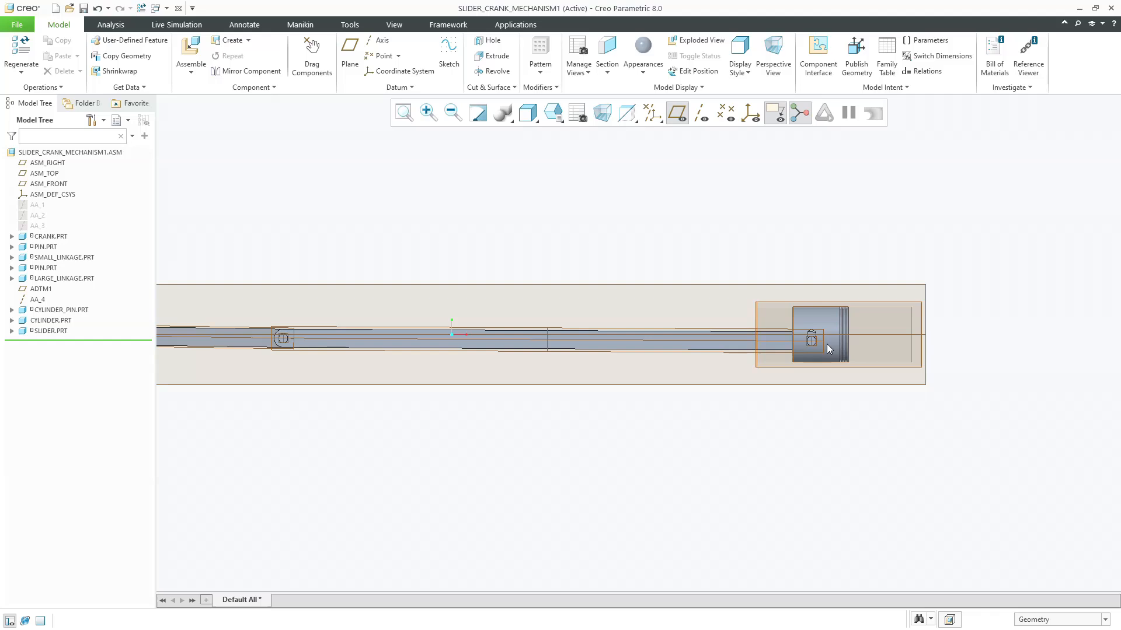
{"action": "scroll", "coordinate": [826, 344], "scroll_direction": "down", "scroll_amount": 3}
{"action": "scroll", "coordinate": [827, 344], "scroll_direction": "down", "scroll_amount": 1}
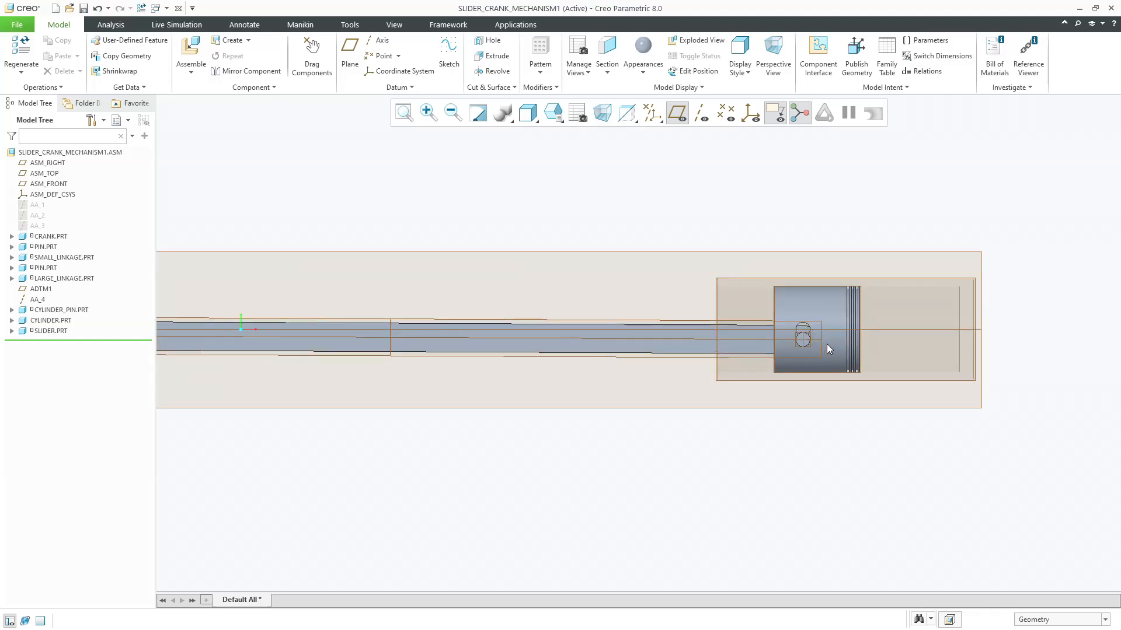
{"action": "scroll", "coordinate": [826, 345], "scroll_direction": "up", "scroll_amount": 3}
{"action": "scroll", "coordinate": [443, 344], "scroll_direction": "up", "scroll_amount": 1}
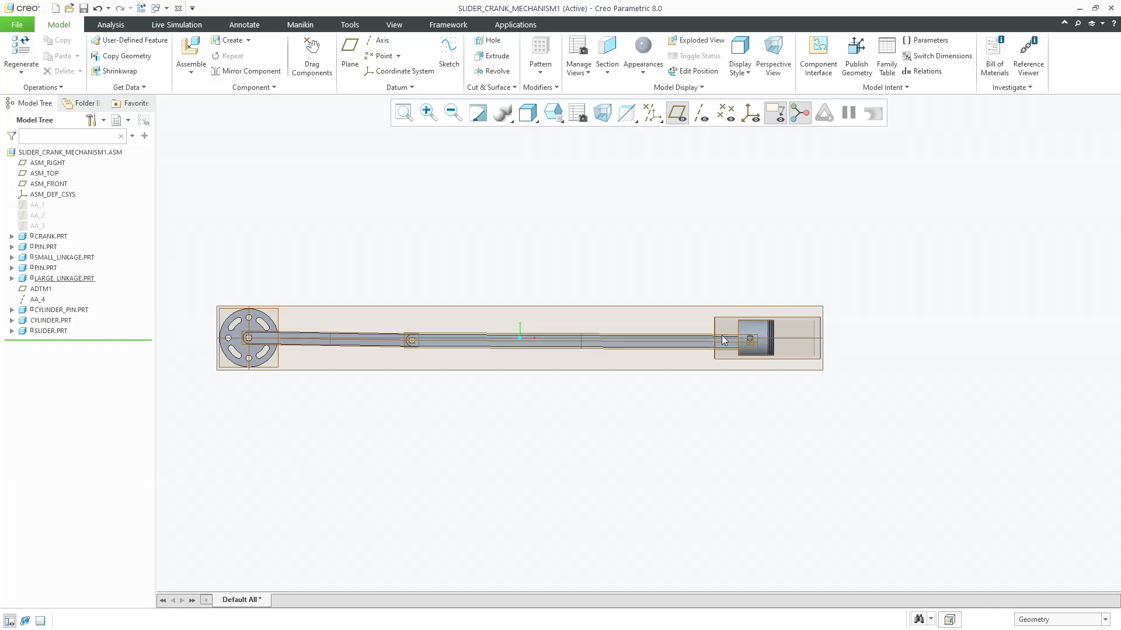
{"action": "scroll", "coordinate": [748, 342], "scroll_direction": "down", "scroll_amount": 3}
{"action": "middle_click_drag", "start_coordinate": [746, 343], "coordinate": [760, 349]}
{"action": "scroll", "coordinate": [760, 350], "scroll_direction": "down", "scroll_amount": 2}
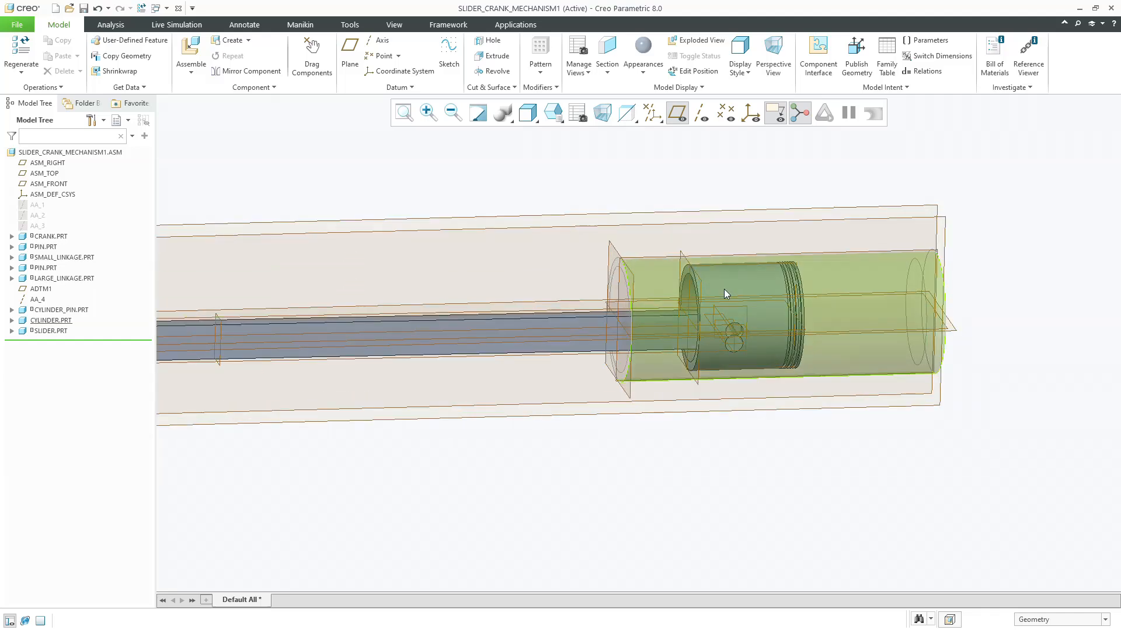
Edit the definition of SLIDER.PRT and add a second connection set of type Pin.
{"action": "left_click", "coordinate": [44, 331]}
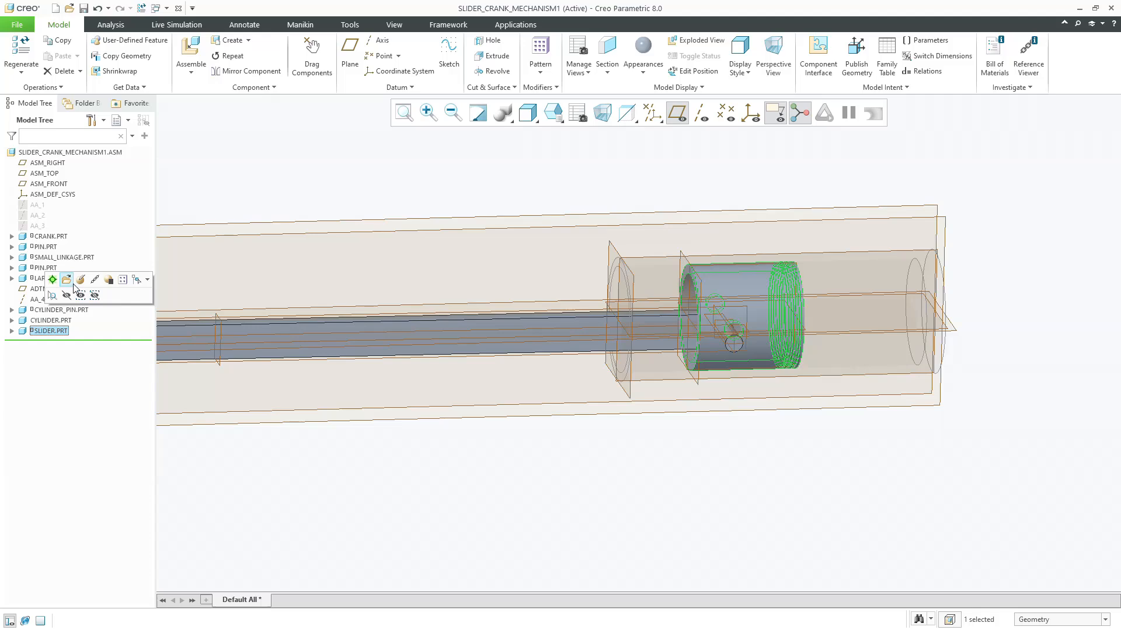
{"action": "left_click", "coordinate": [67, 281]}
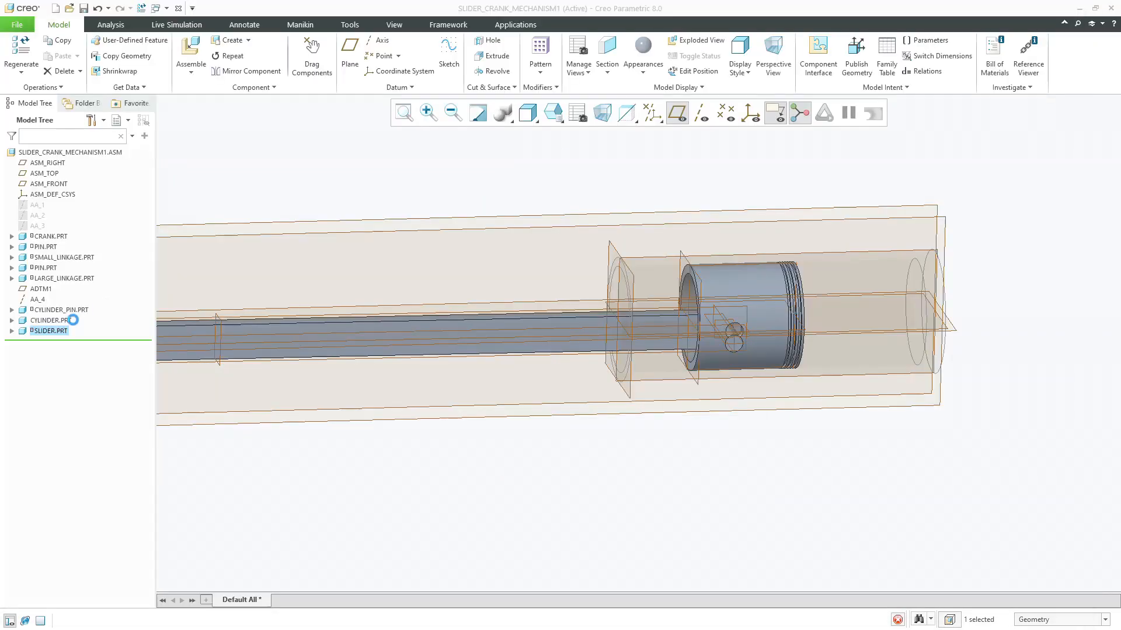
{"action": "left_click", "coordinate": [46, 331]}
{"action": "left_click", "coordinate": [75, 276]}
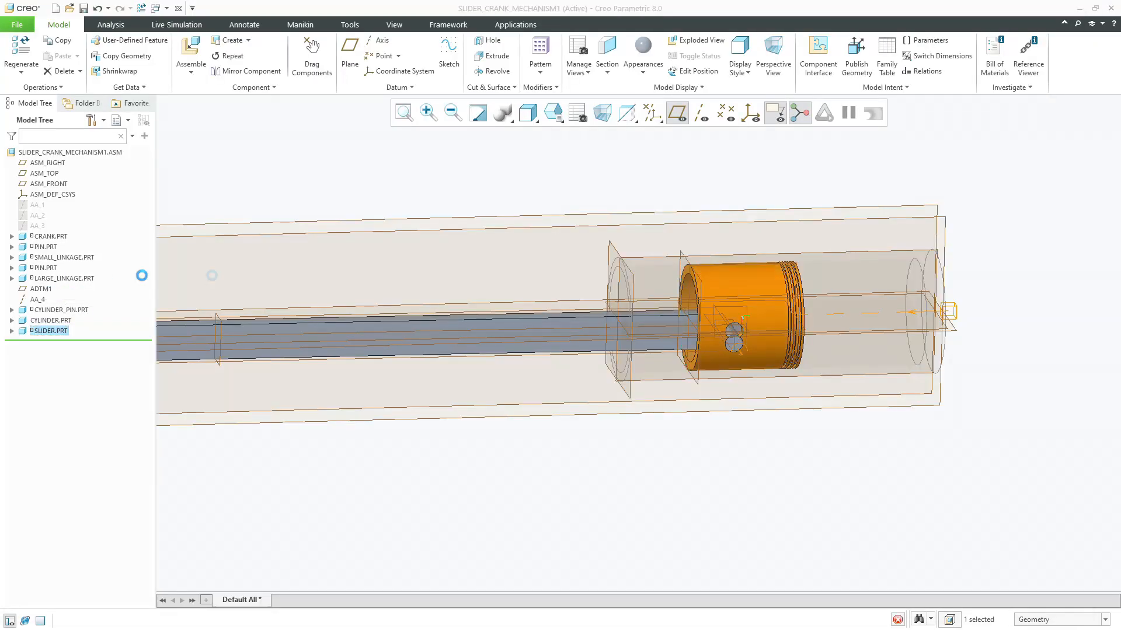
{"action": "left_click", "coordinate": [188, 202]}
{"action": "left_click", "coordinate": [233, 53]}
{"action": "left_click", "coordinate": [225, 75]}
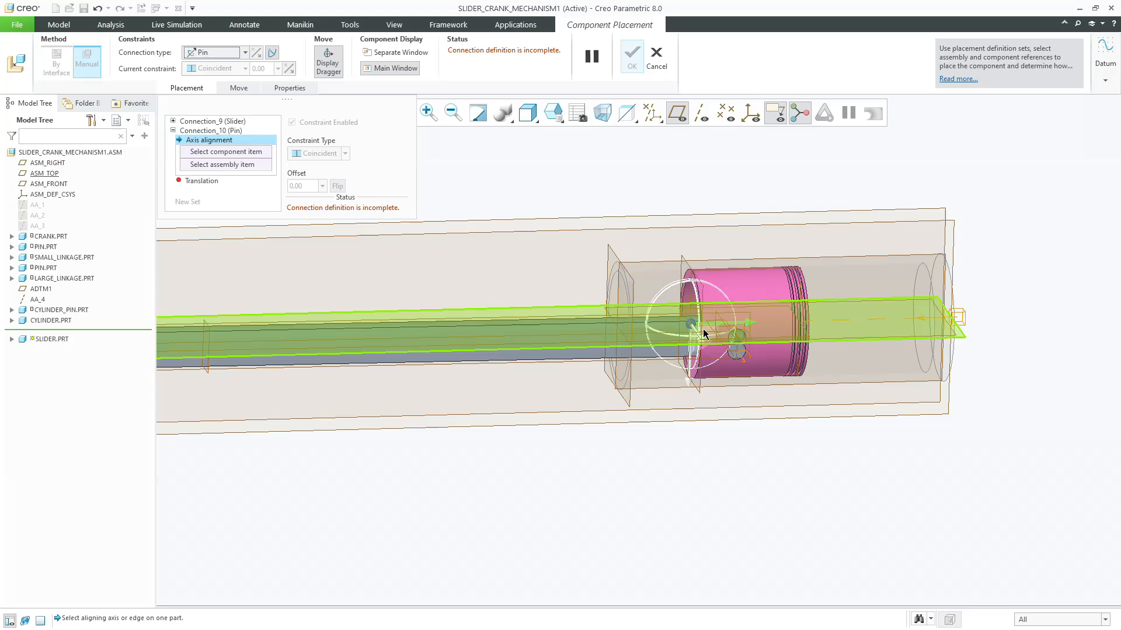
Move the slider along its axis completely out of the cylinder's open end, keeping the datum planes displayed.
{"action": "scroll", "coordinate": [643, 336], "scroll_direction": "down", "scroll_amount": 6}
{"action": "scroll", "coordinate": [721, 341], "scroll_direction": "up", "scroll_amount": 5}
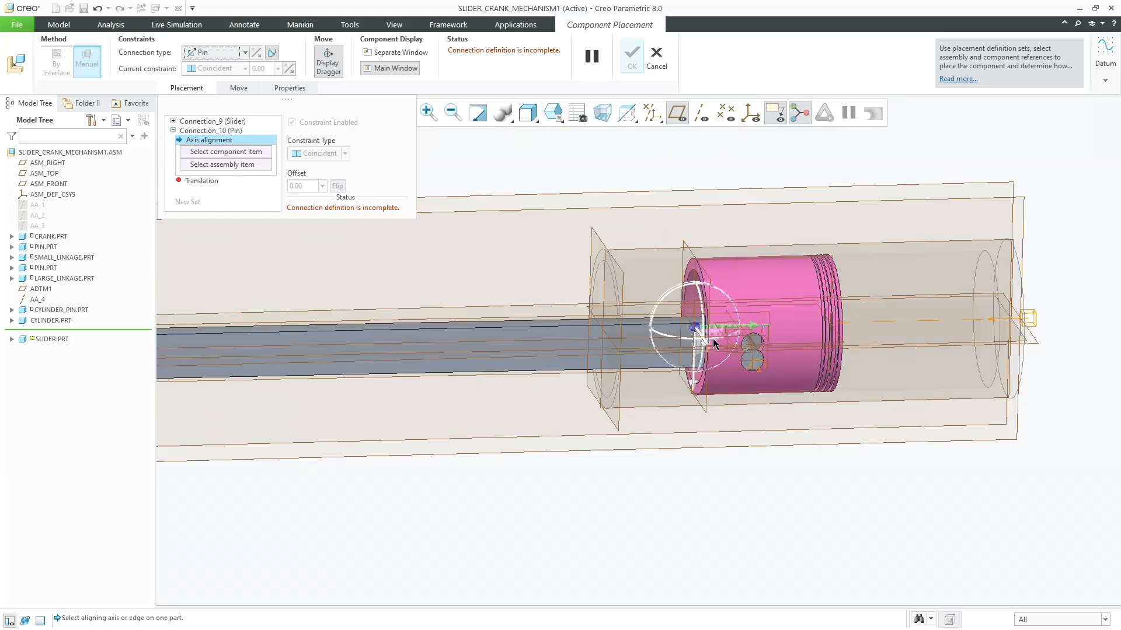
{"action": "scroll", "coordinate": [730, 341], "scroll_direction": "down", "scroll_amount": 5}
{"action": "scroll", "coordinate": [730, 339], "scroll_direction": "down", "scroll_amount": 1}
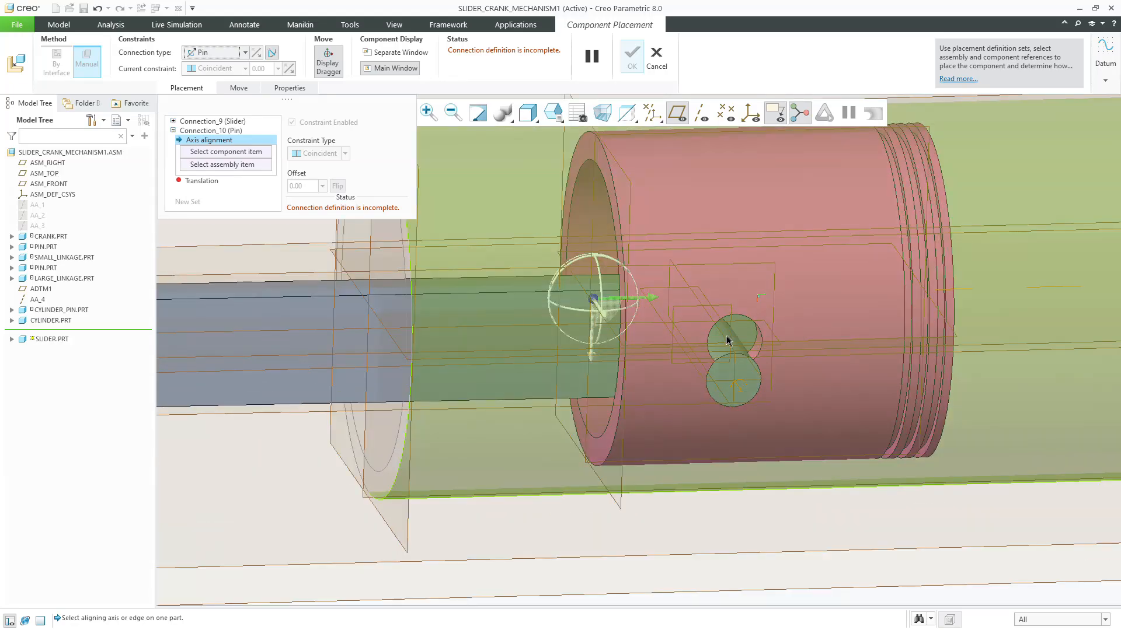
{"action": "left_click_drag", "start_coordinate": [648, 298], "coordinate": [1022, 304]}
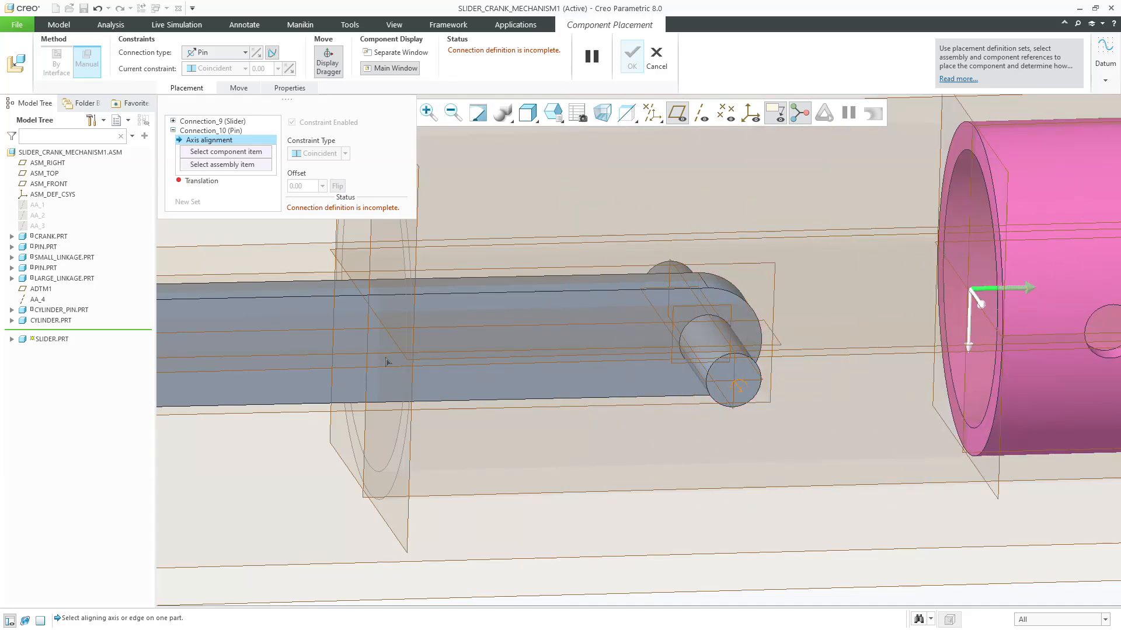
{"action": "scroll", "coordinate": [387, 362], "scroll_direction": "up", "scroll_amount": 5}
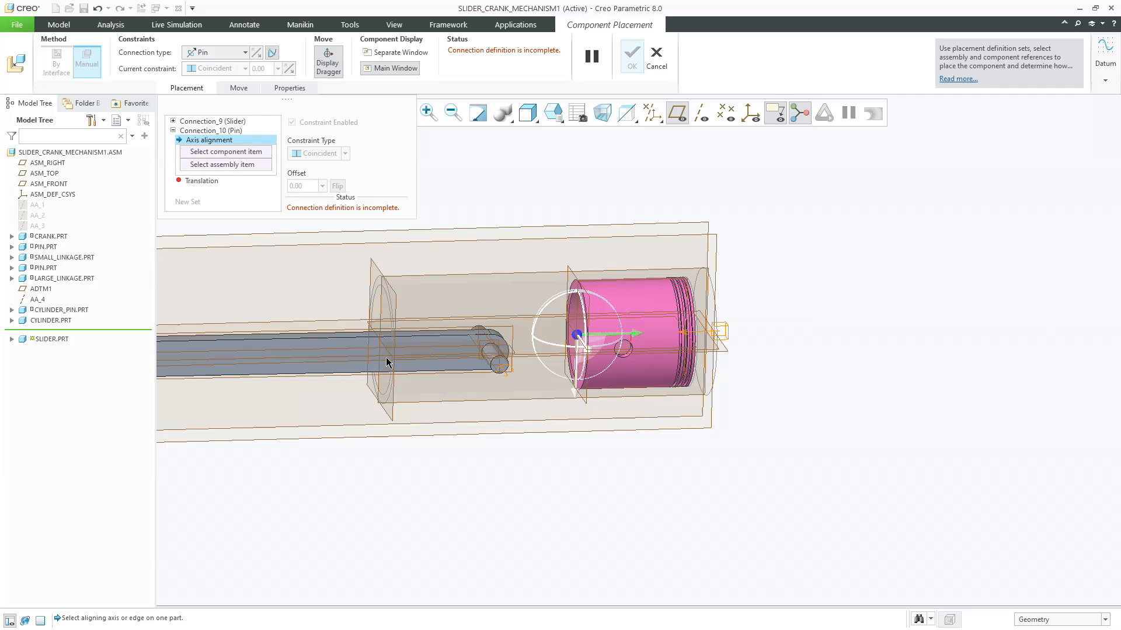
{"action": "left_click_drag", "start_coordinate": [544, 346], "coordinate": [685, 345]}
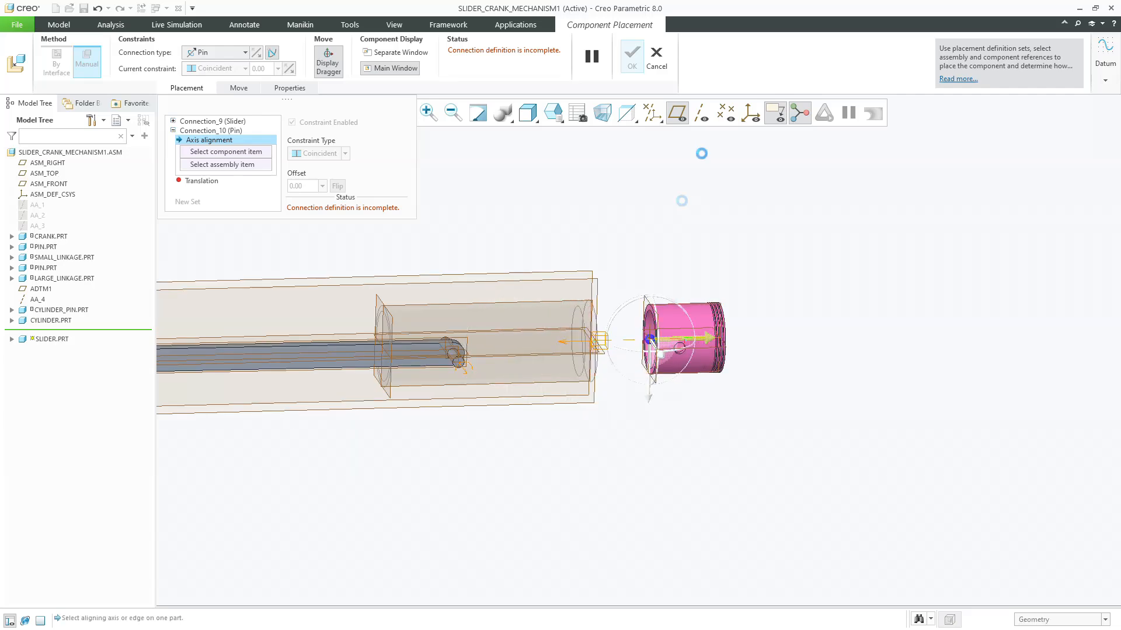
{"action": "left_click", "coordinate": [676, 114]}
{"action": "left_click", "coordinate": [674, 116]}
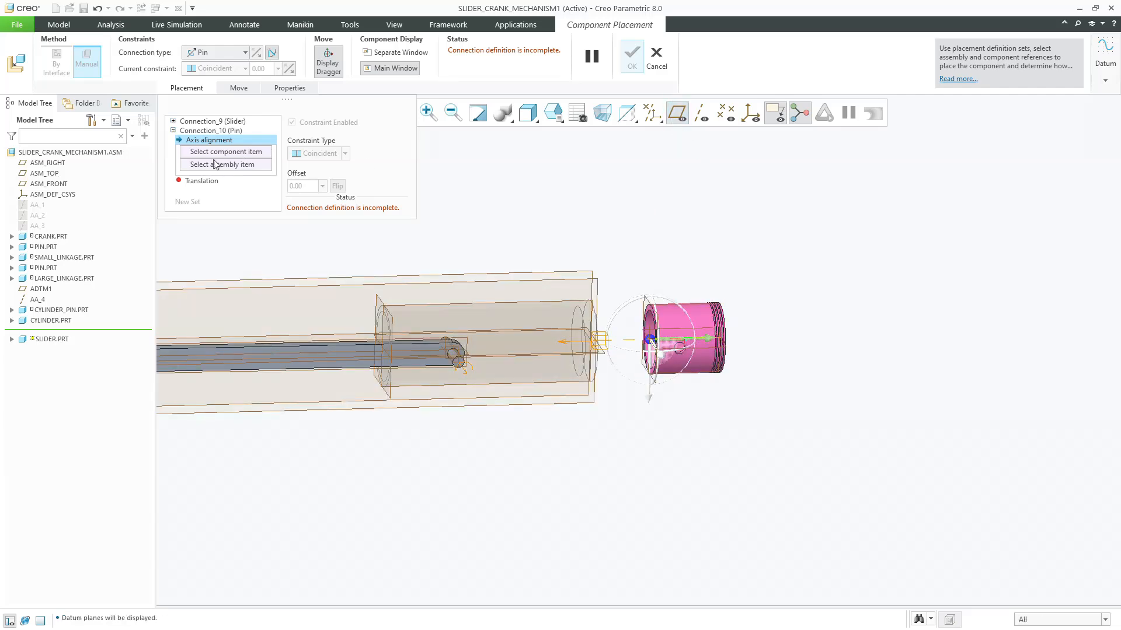
Select the slider's FRONT plane as the component reference of the Pin connection's Translation constraint.
{"action": "left_click", "coordinate": [202, 181]}
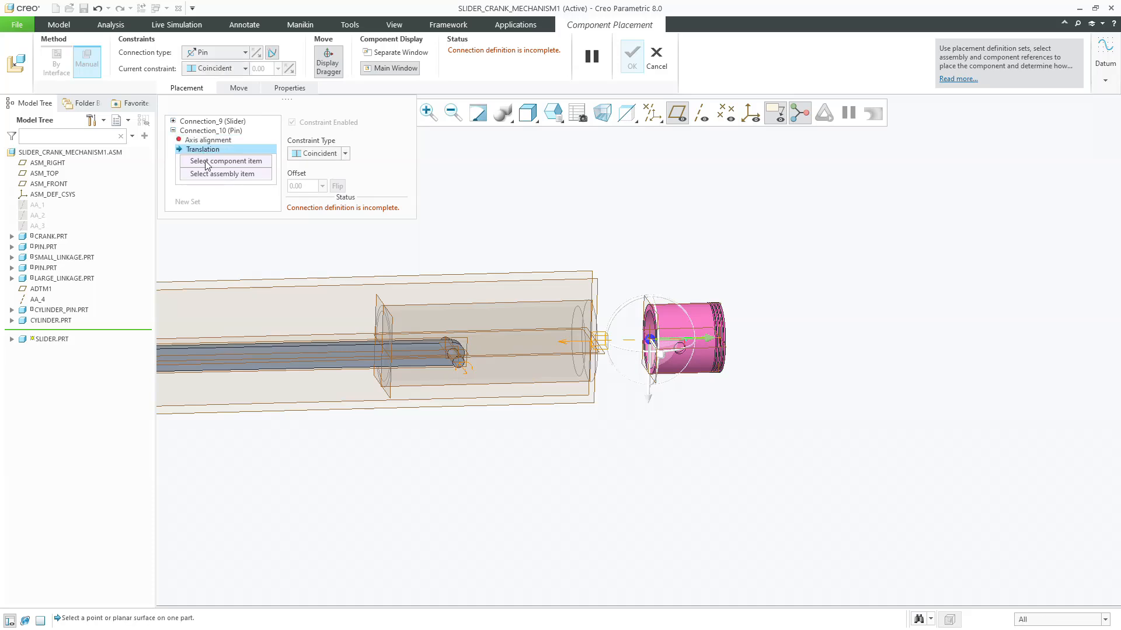
{"action": "scroll", "coordinate": [639, 304], "scroll_direction": "down", "scroll_amount": 5}
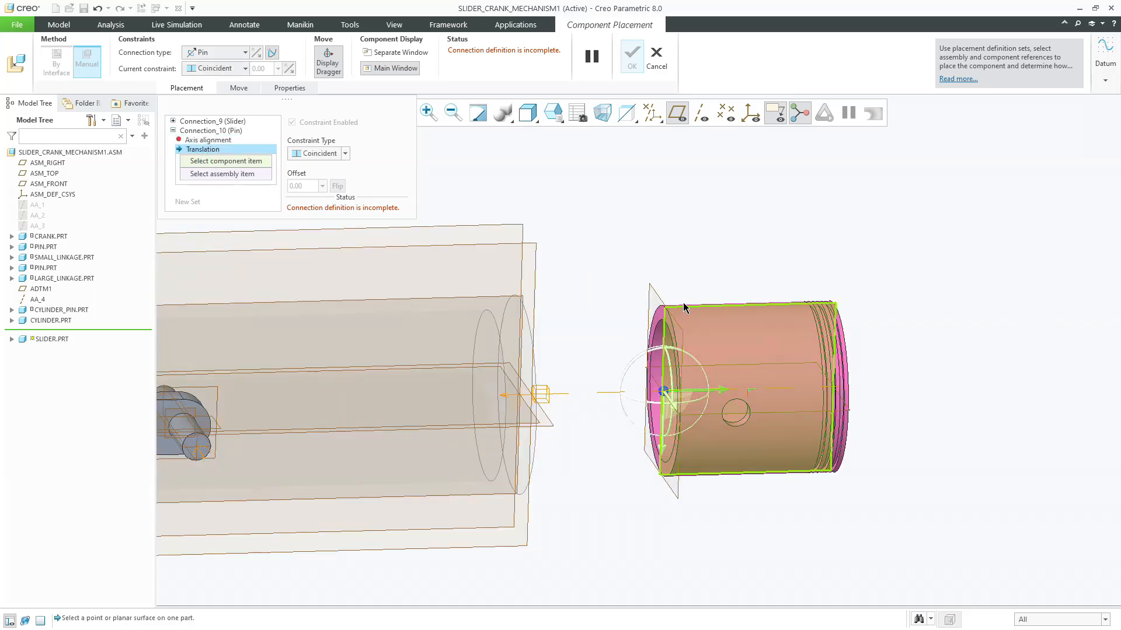
{"action": "left_click", "coordinate": [680, 307]}
{"action": "scroll", "coordinate": [642, 289], "scroll_direction": "up", "scroll_amount": 4}
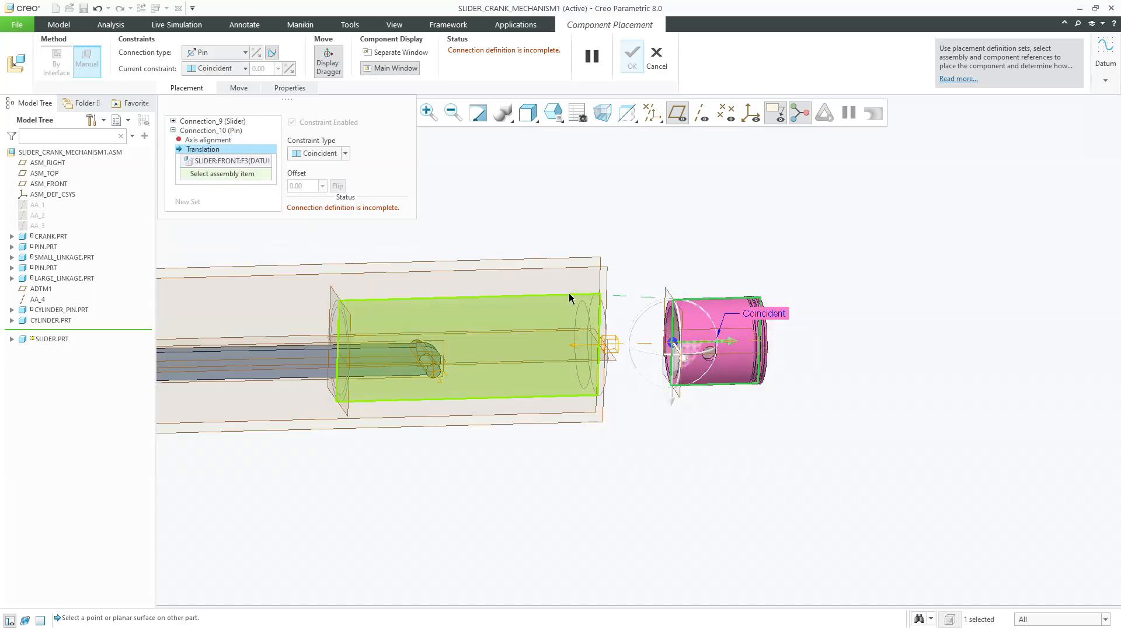
Hide CYLINDER.PRT and LARGE_LINKAGE.PRT and select the cylinder pin's mid-length datum plane as the Translation assembly reference.
{"action": "scroll", "coordinate": [420, 339], "scroll_direction": "down", "scroll_amount": 6}
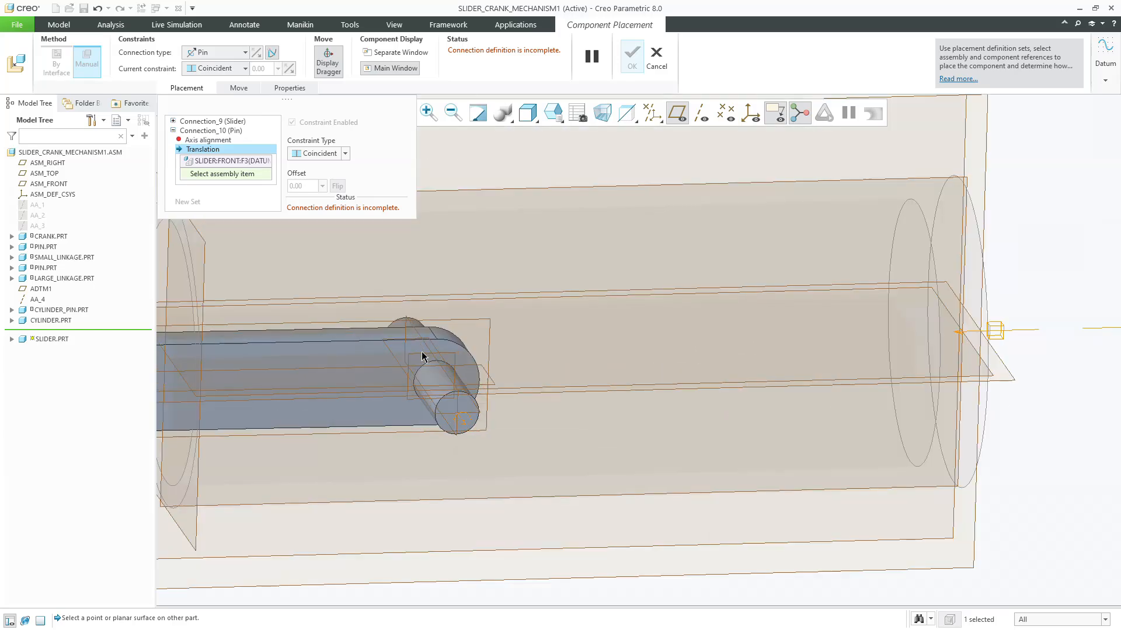
{"action": "middle_click_drag", "start_coordinate": [428, 359], "coordinate": [482, 364]}
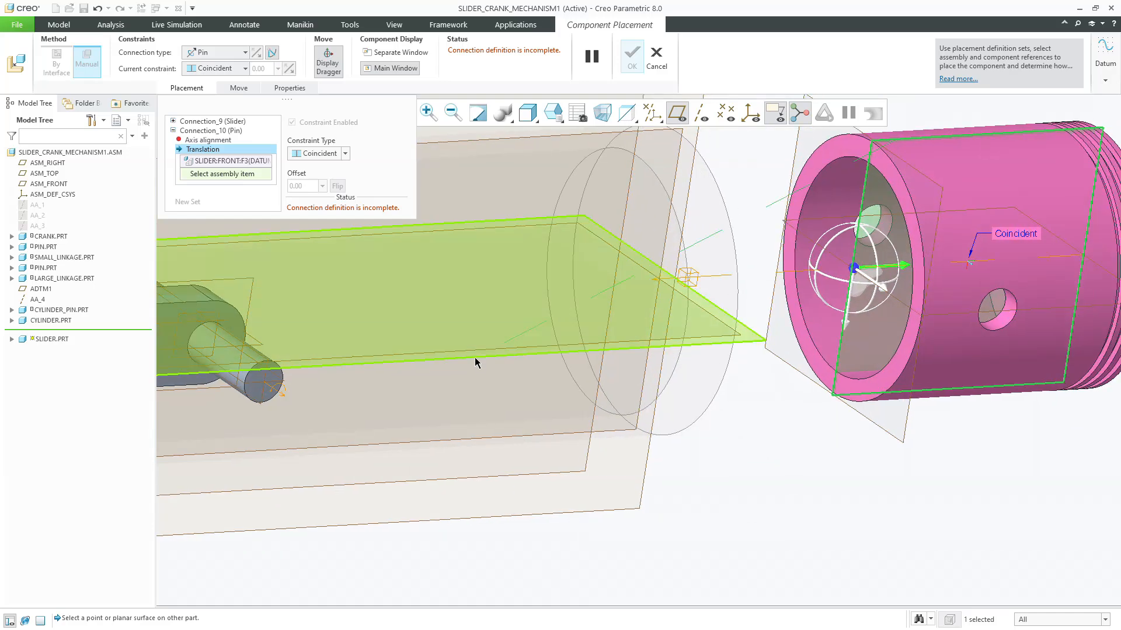
{"action": "scroll", "coordinate": [474, 357], "scroll_direction": "up", "scroll_amount": 4}
{"action": "right_click", "coordinate": [50, 320]}
{"action": "left_click", "coordinate": [69, 326]}
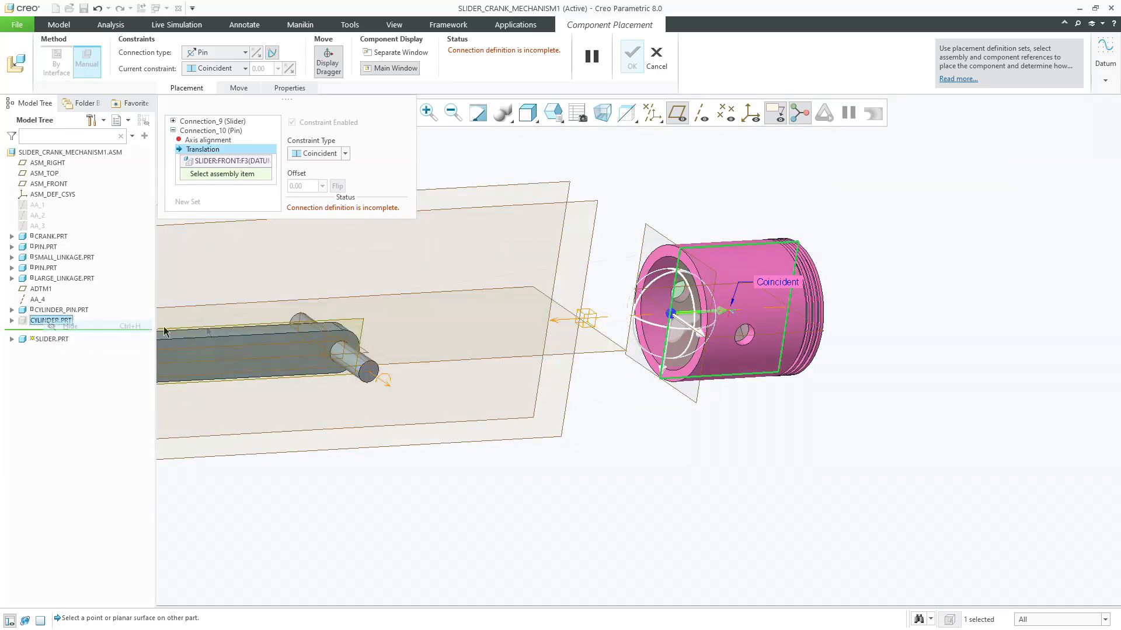
{"action": "scroll", "coordinate": [249, 335], "scroll_direction": "down", "scroll_amount": 3}
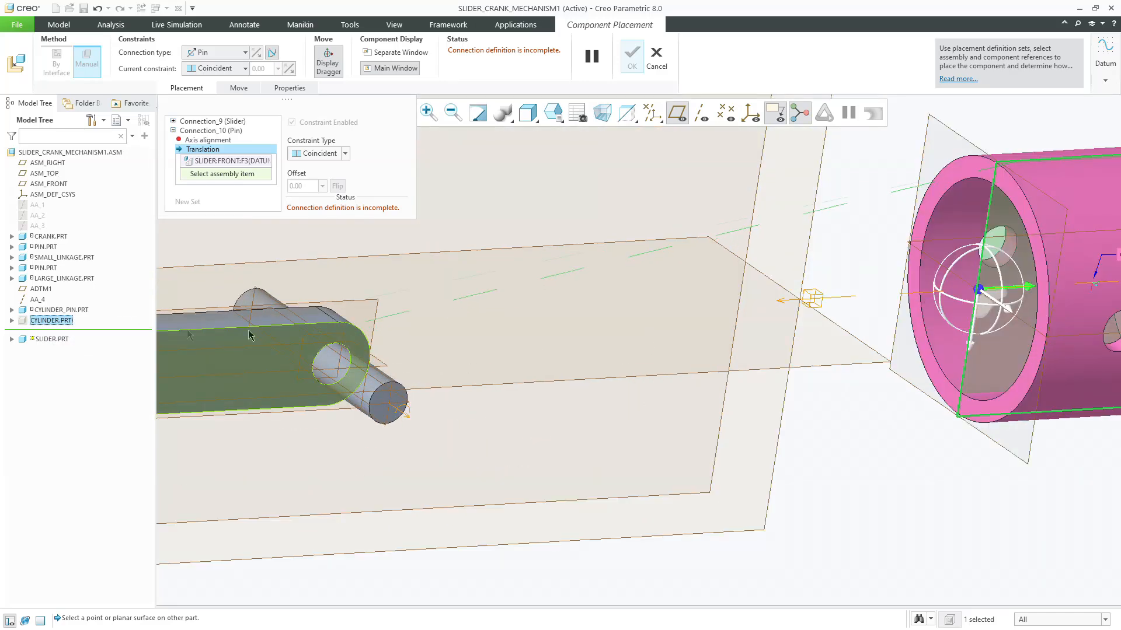
{"action": "right_click", "coordinate": [82, 278]}
{"action": "left_click", "coordinate": [87, 285]}
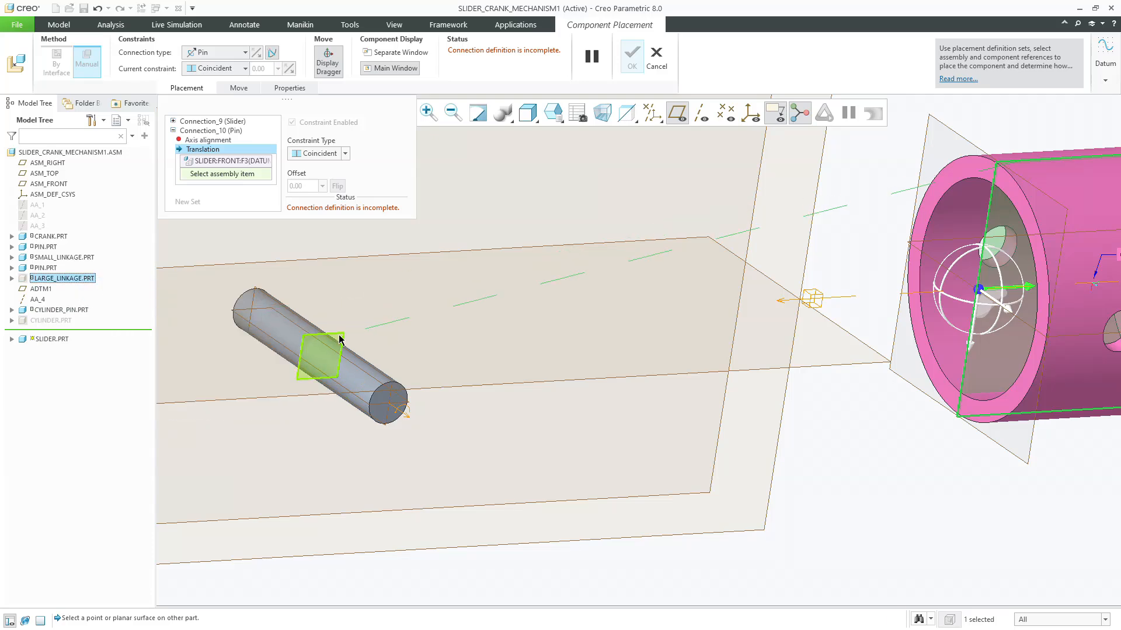
{"action": "left_click", "coordinate": [340, 338]}
{"action": "scroll", "coordinate": [456, 345], "scroll_direction": "up", "scroll_amount": 4}
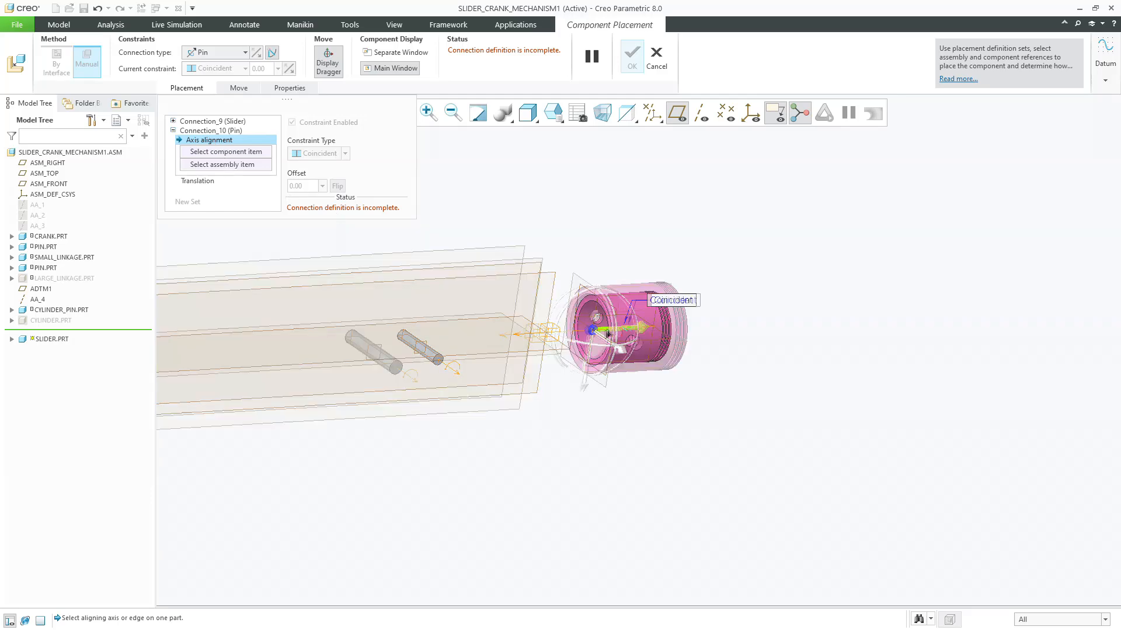
{"action": "scroll", "coordinate": [601, 329], "scroll_direction": "down", "scroll_amount": 5}
{"action": "left_click", "coordinate": [684, 338]}
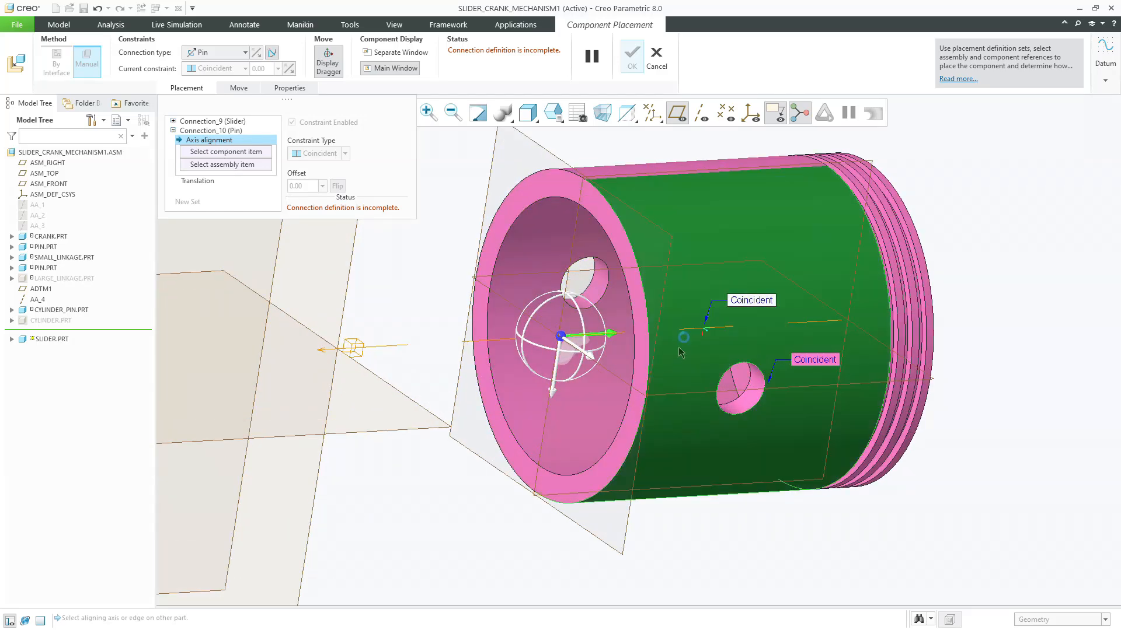
{"action": "scroll", "coordinate": [680, 348], "scroll_direction": "up", "scroll_amount": 4}
{"action": "scroll", "coordinate": [341, 386], "scroll_direction": "down", "scroll_amount": 3}
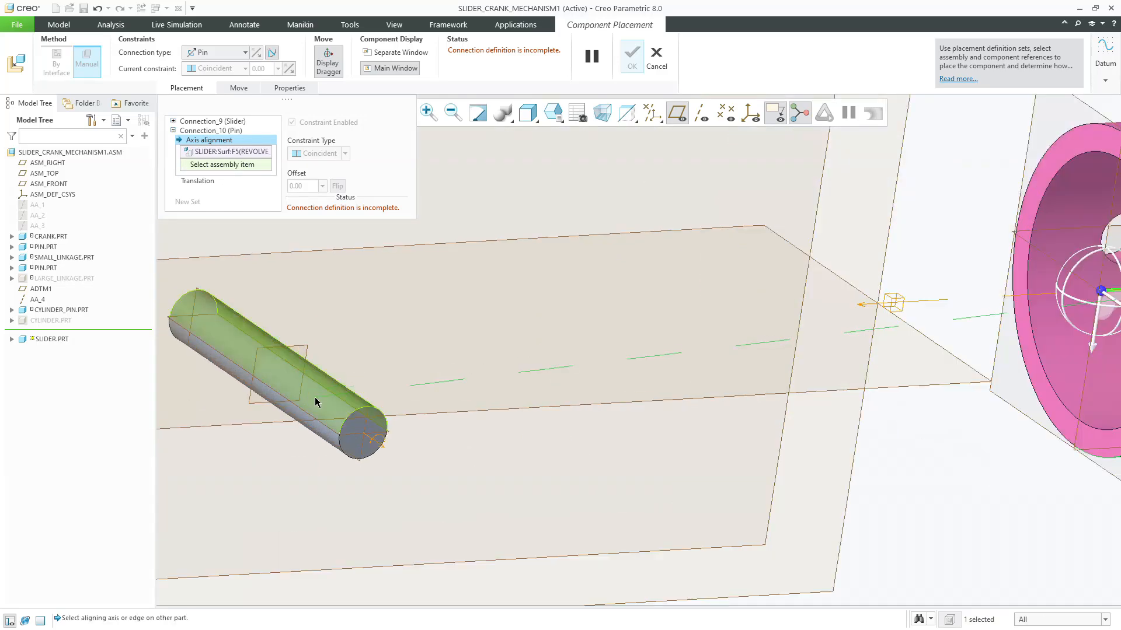
{"action": "left_click", "coordinate": [315, 401]}
{"action": "scroll", "coordinate": [315, 401], "scroll_direction": "up", "scroll_amount": 4}
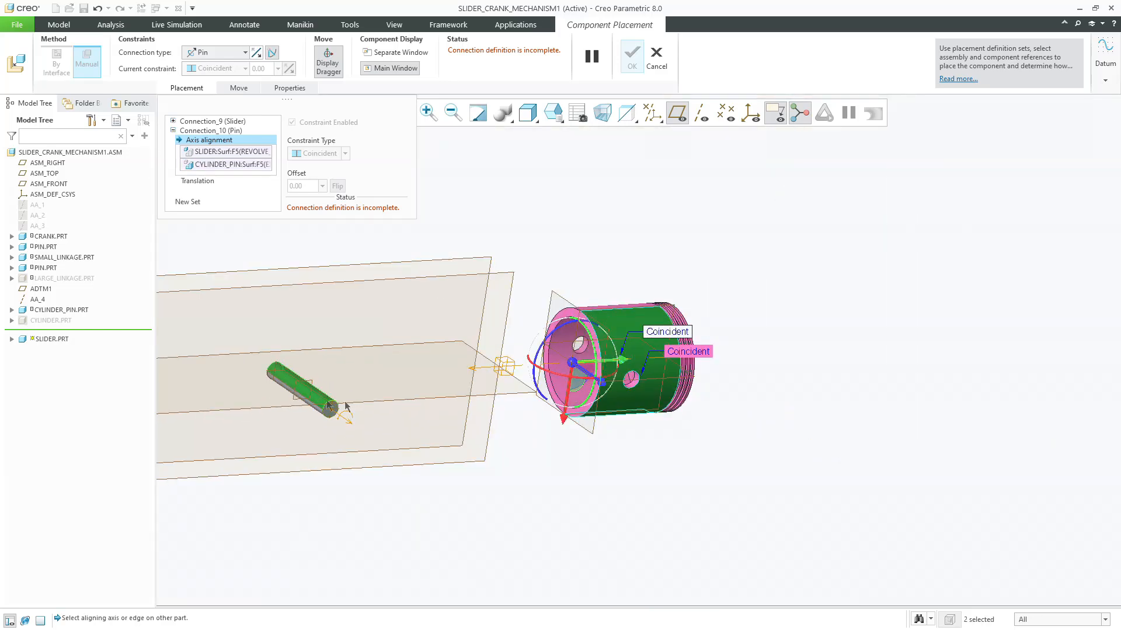
{"action": "key", "text": "ctrl+z"}
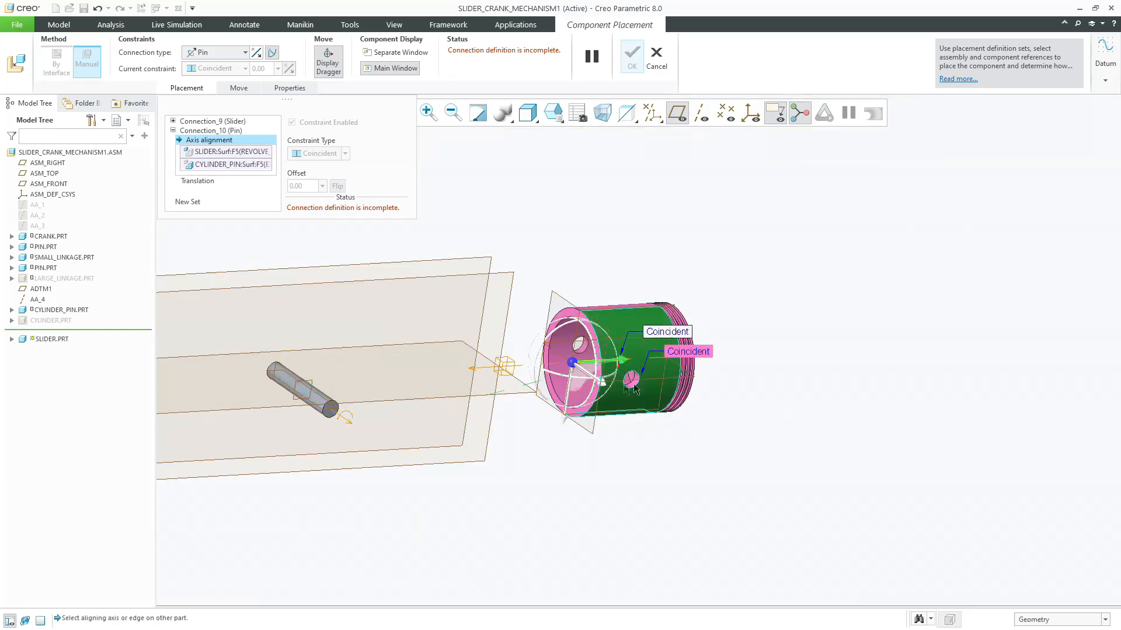
Replace the Pin connection's Axis alignment references with the slider's side hole surface and the cylinder pin's surface, and accept the placement.
{"action": "scroll", "coordinate": [624, 386], "scroll_direction": "down", "scroll_amount": 3}
{"action": "left_click", "coordinate": [638, 382]}
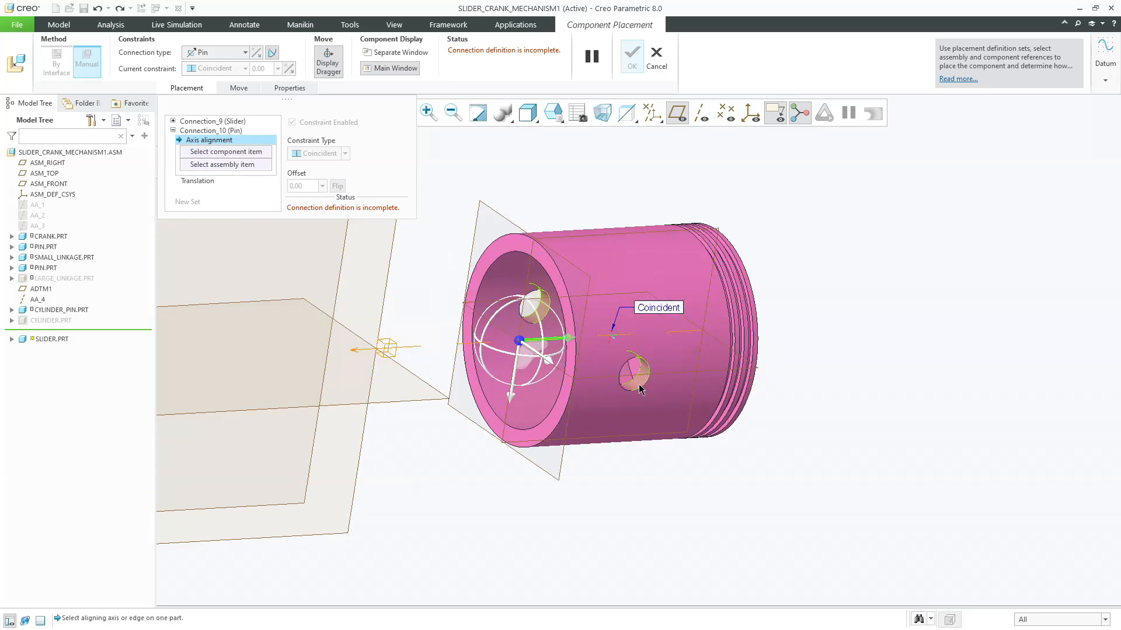
{"action": "scroll", "coordinate": [638, 382], "scroll_direction": "up", "scroll_amount": 4}
{"action": "scroll", "coordinate": [427, 400], "scroll_direction": "down", "scroll_amount": 3}
{"action": "scroll", "coordinate": [427, 400], "scroll_direction": "down", "scroll_amount": 2}
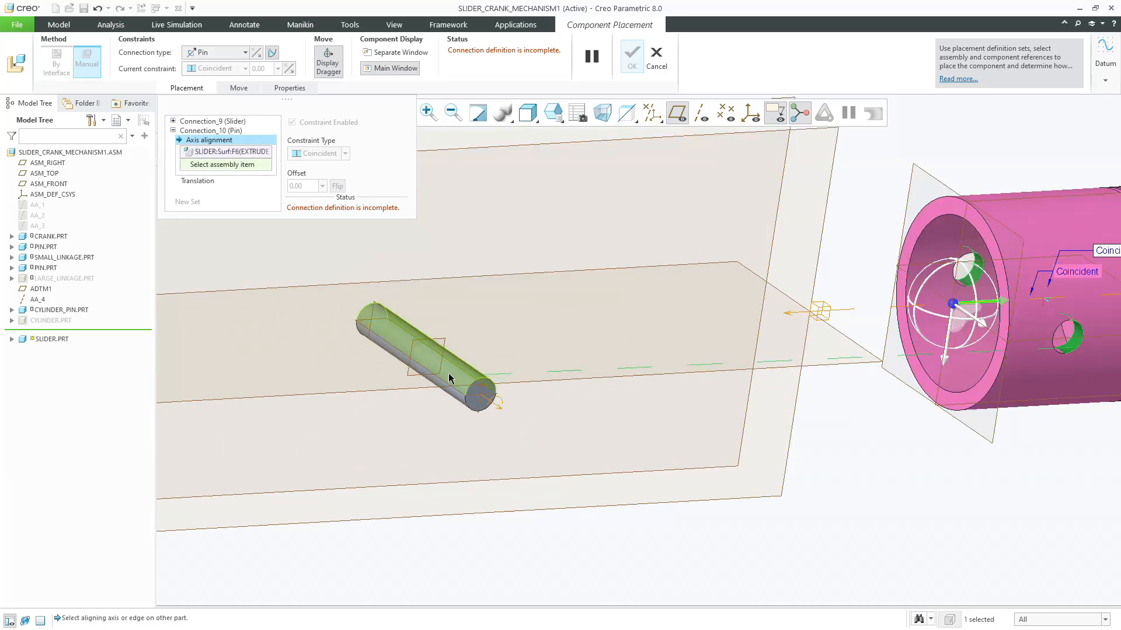
{"action": "left_click", "coordinate": [450, 372]}
{"action": "scroll", "coordinate": [446, 386], "scroll_direction": "up", "scroll_amount": 2}
{"action": "left_click", "coordinate": [445, 387]}
{"action": "scroll", "coordinate": [445, 387], "scroll_direction": "up", "scroll_amount": 1}
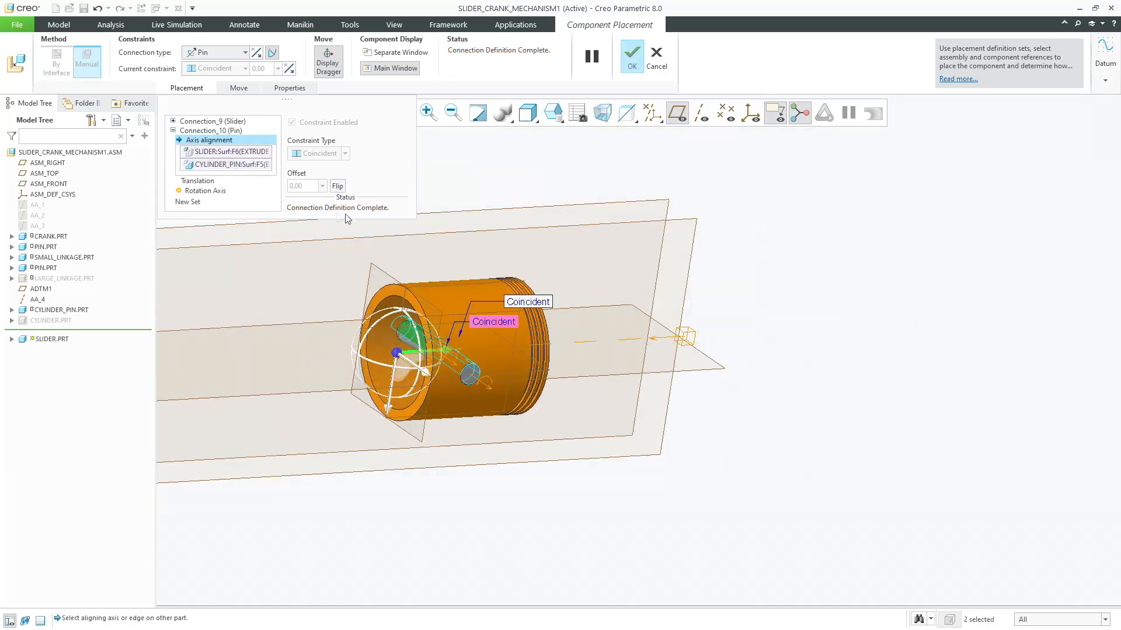
{"action": "left_click", "coordinate": [630, 66]}
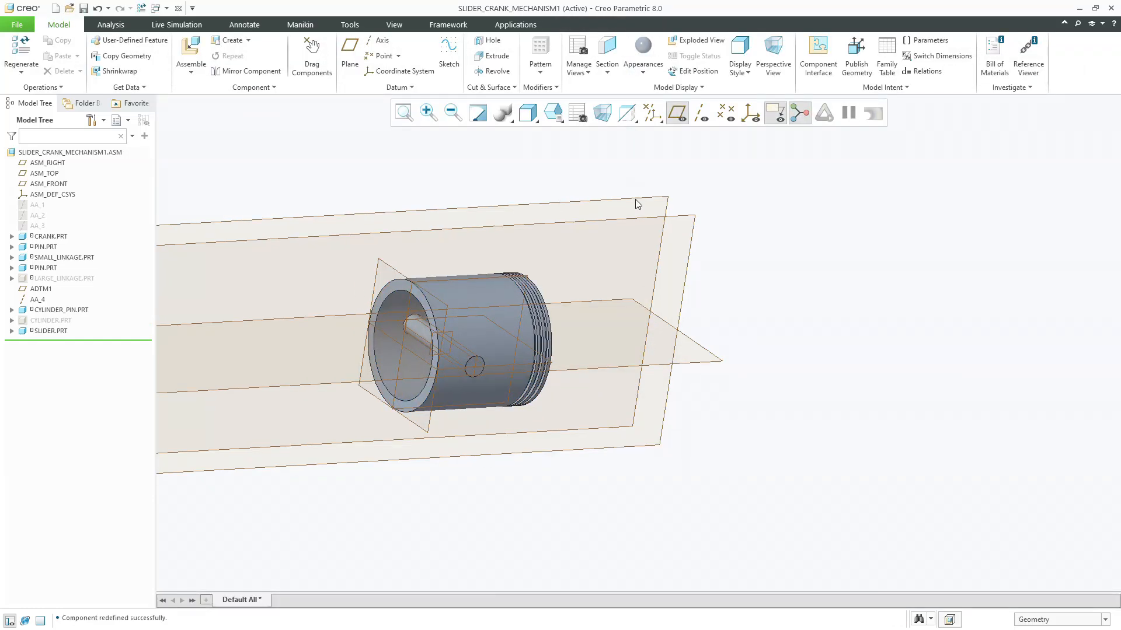
Show the hidden LARGE_LINKAGE.PRT and CYLINDER.PRT again.
{"action": "scroll", "coordinate": [638, 204], "scroll_direction": "up", "scroll_amount": 2}
{"action": "left_click", "coordinate": [73, 279]}
{"action": "left_click", "coordinate": [95, 242]}
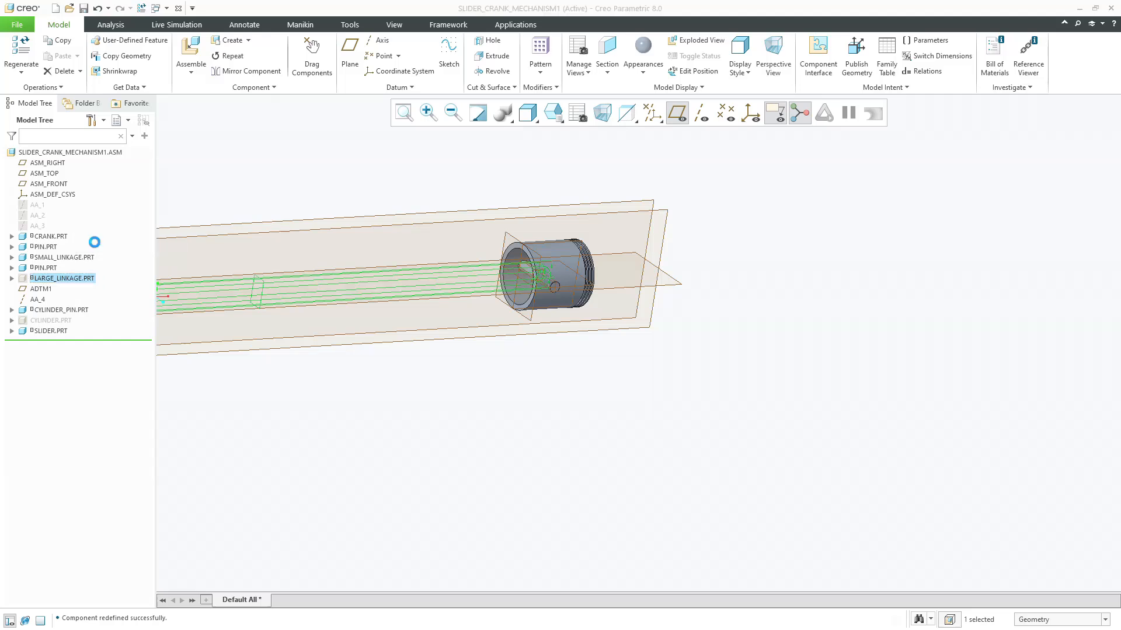
{"action": "left_click", "coordinate": [58, 321]}
{"action": "left_click", "coordinate": [79, 283]}
{"action": "left_click", "coordinate": [508, 397]}
{"action": "scroll", "coordinate": [538, 384], "scroll_direction": "up", "scroll_amount": 4}
Turn off the datum plane display and fit the whole mechanism in the view.
{"action": "middle_click_drag", "start_coordinate": [541, 389], "coordinate": [463, 395]}
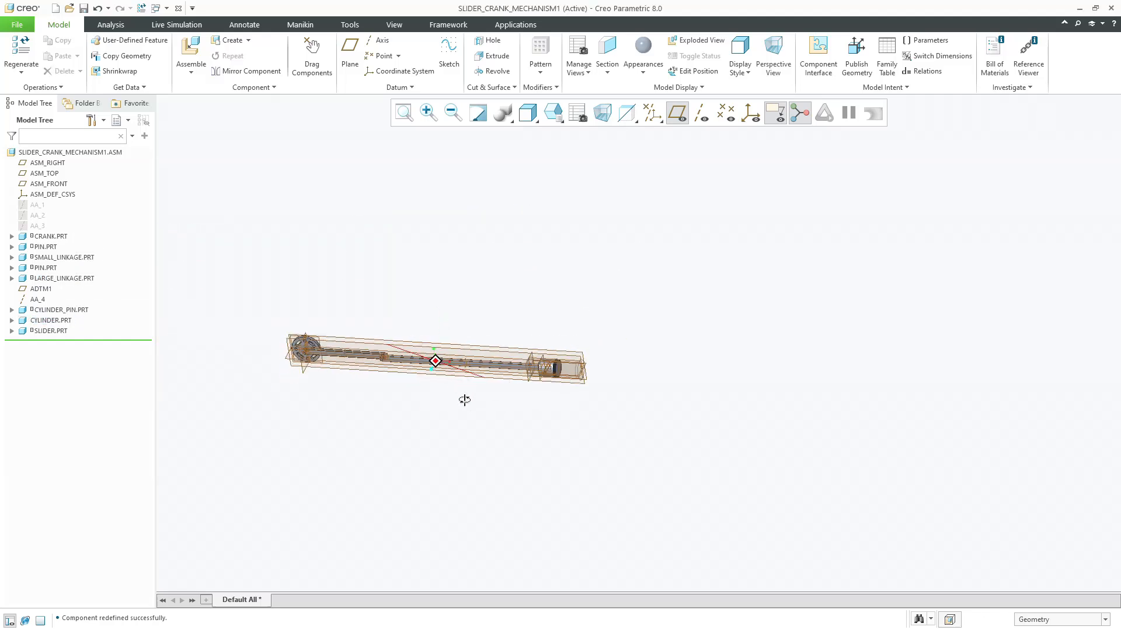
{"action": "left_click", "coordinate": [679, 115]}
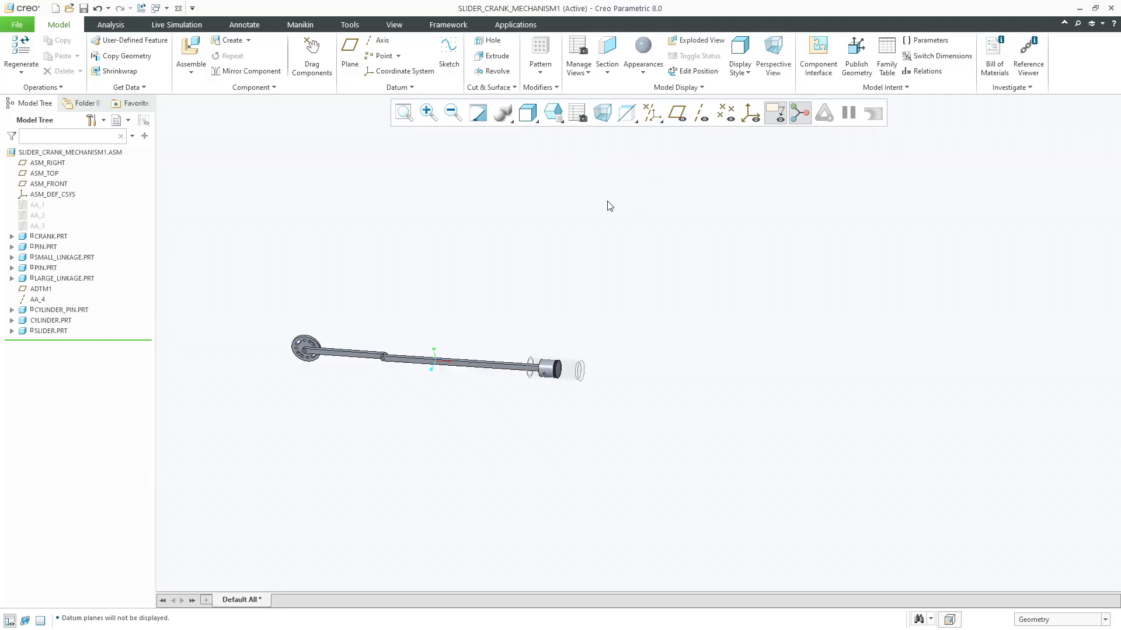
{"action": "left_click", "coordinate": [411, 116]}
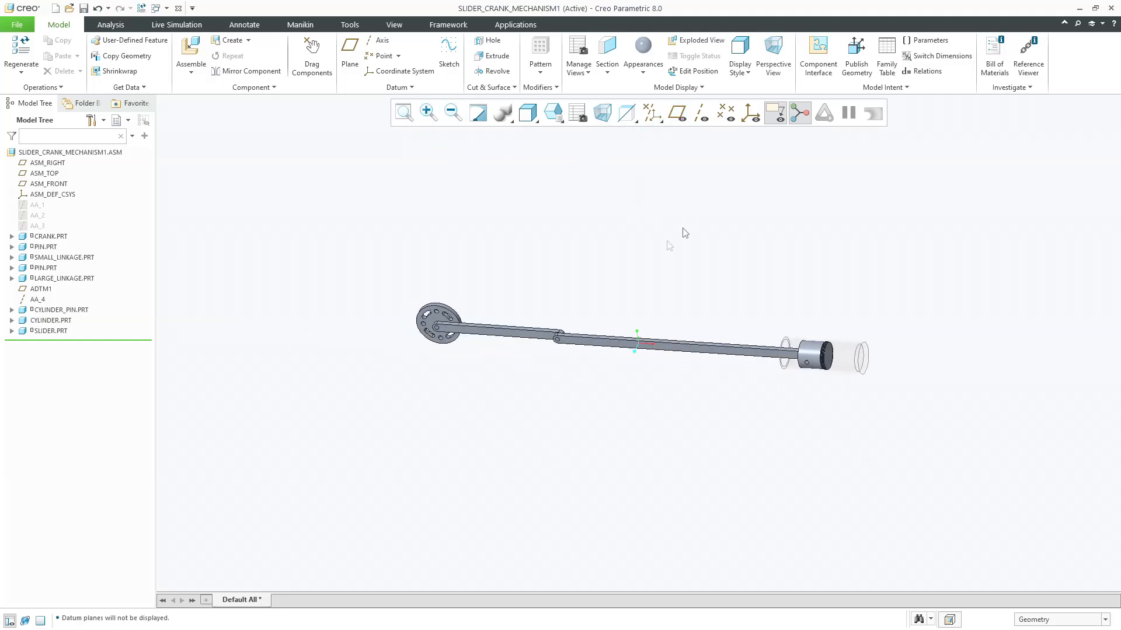
{"action": "scroll", "coordinate": [703, 379], "scroll_direction": "up", "scroll_amount": 3}
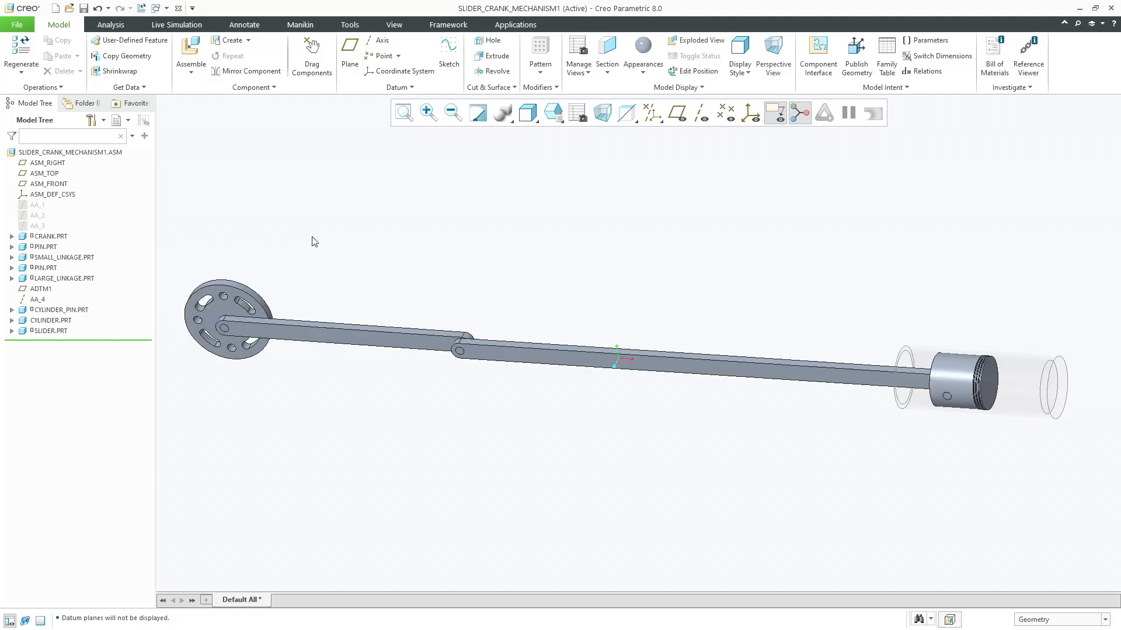
Apply the polished light-grey metal appearance from My Appearances to CRANK.PRT.
{"action": "left_click", "coordinate": [394, 25]}
{"action": "left_click", "coordinate": [120, 64]}
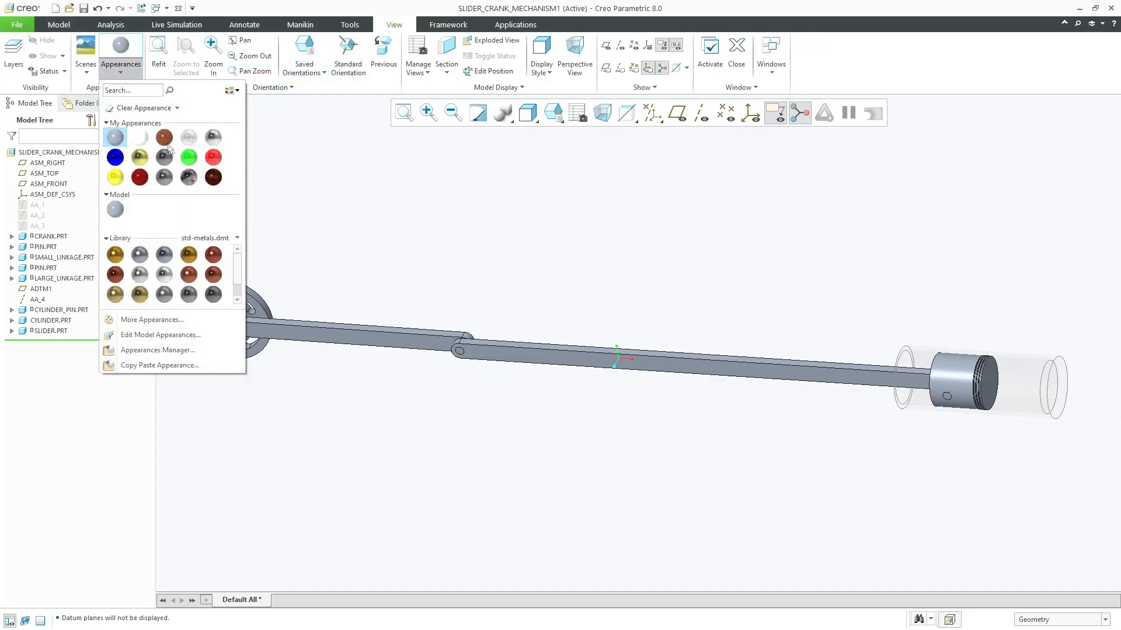
{"action": "left_click", "coordinate": [211, 141]}
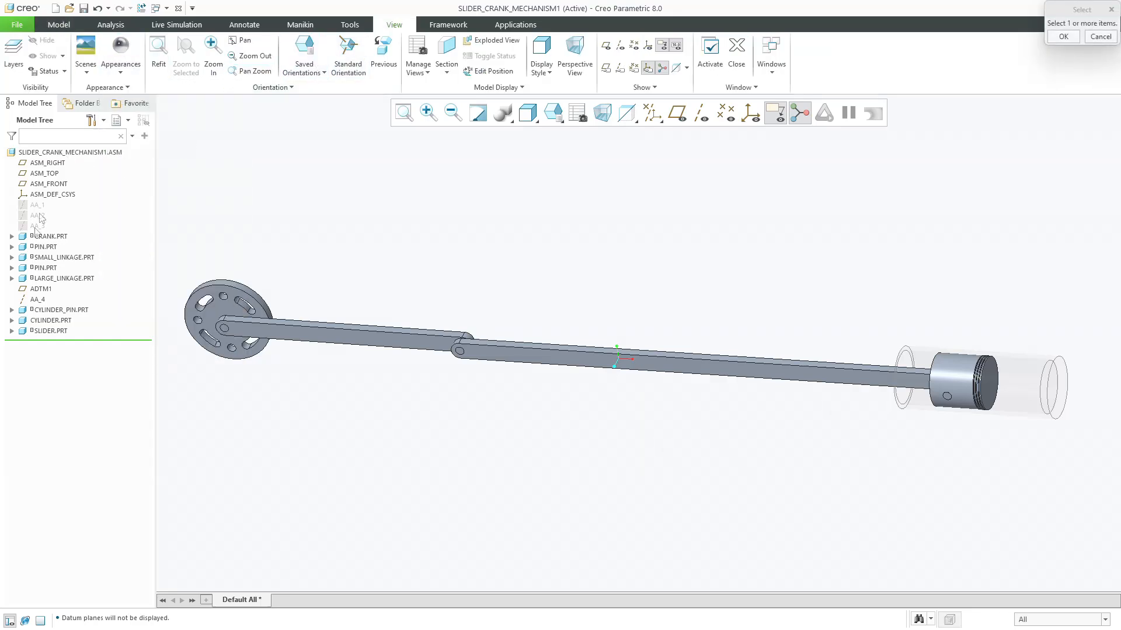
{"action": "middle_click", "coordinate": [177, 244]}
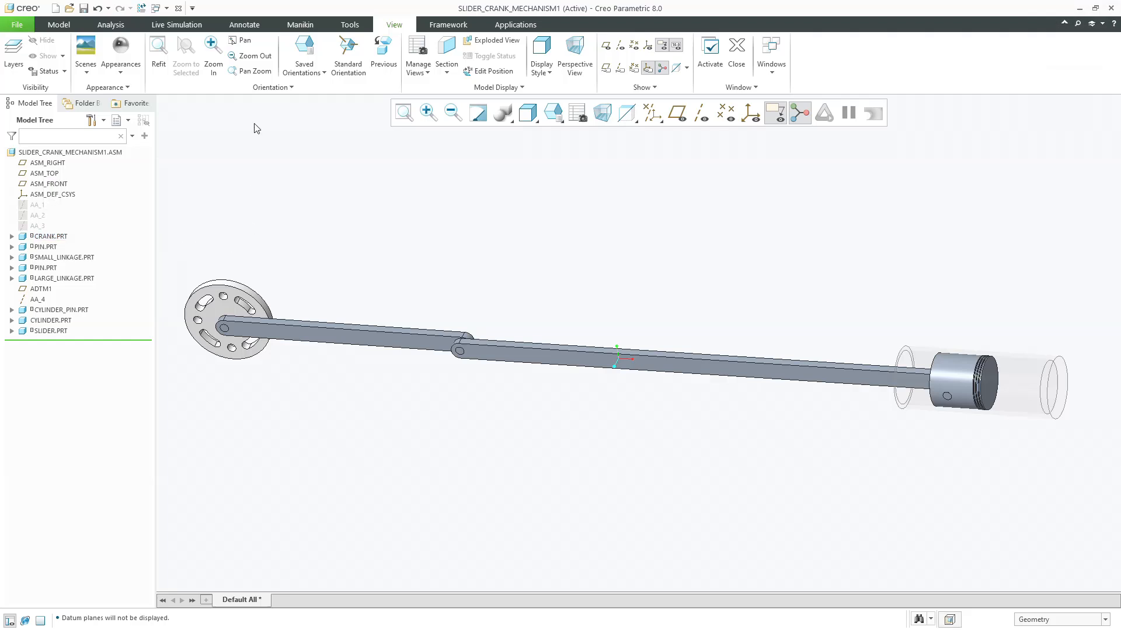
Apply the dark grey appearance from My Appearances to the PIN.PRT that joins the crank and the small linkage.
{"action": "left_click", "coordinate": [120, 58]}
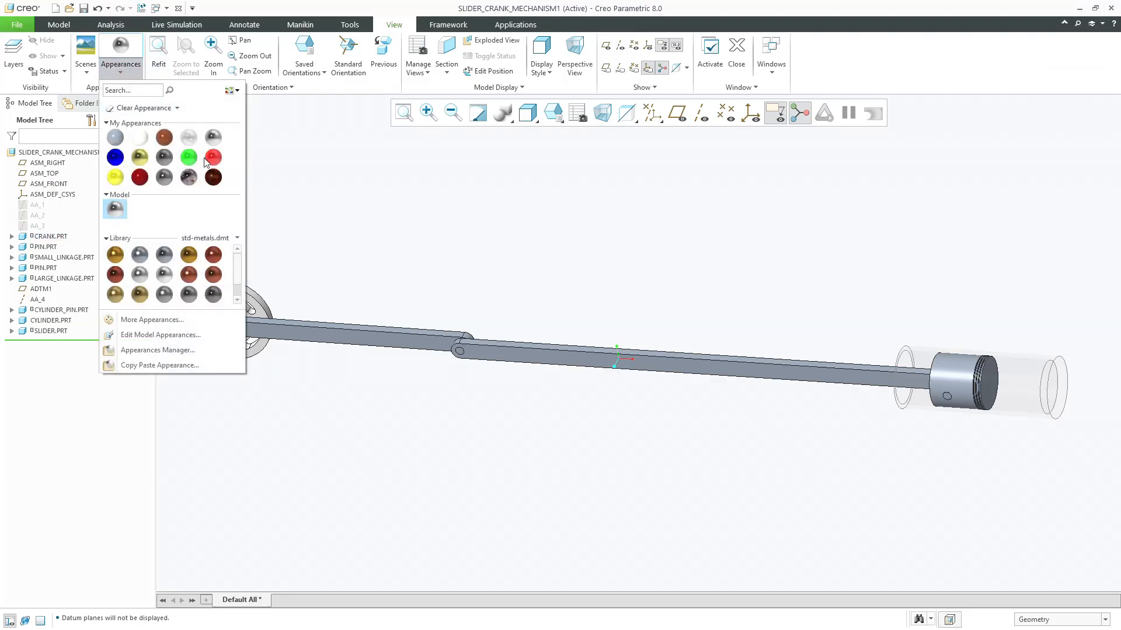
{"action": "left_click", "coordinate": [171, 158]}
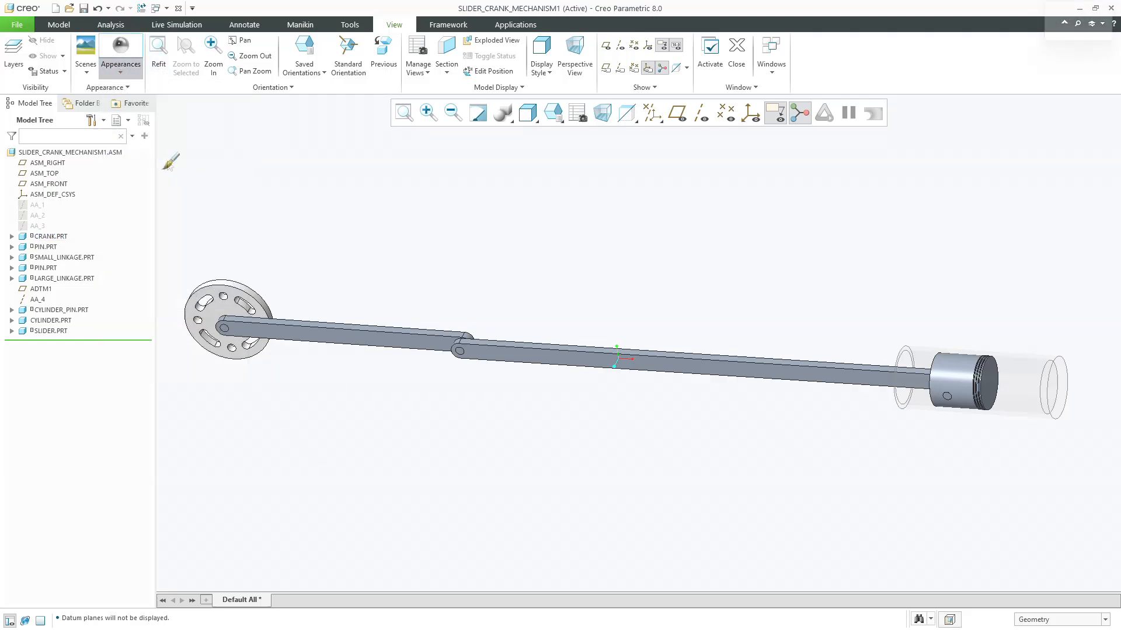
{"action": "left_click", "coordinate": [46, 247]}
{"action": "middle_click", "coordinate": [199, 242]}
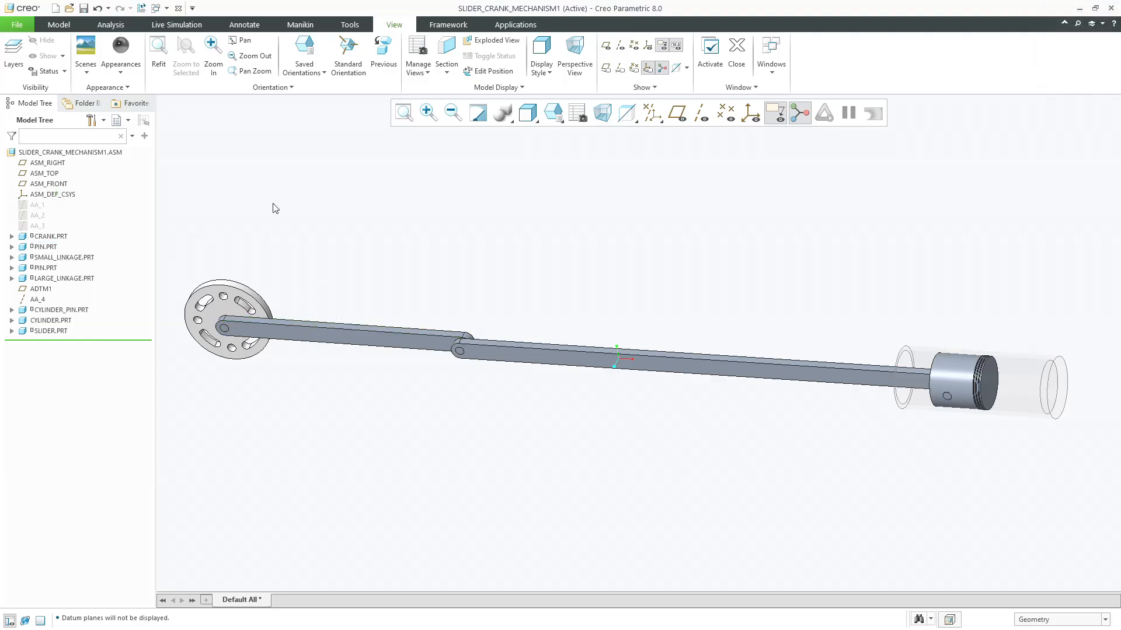
Apply the pale yellow metallic appearance to SMALL_LINKAGE.PRT.
{"action": "left_click", "coordinate": [120, 48]}
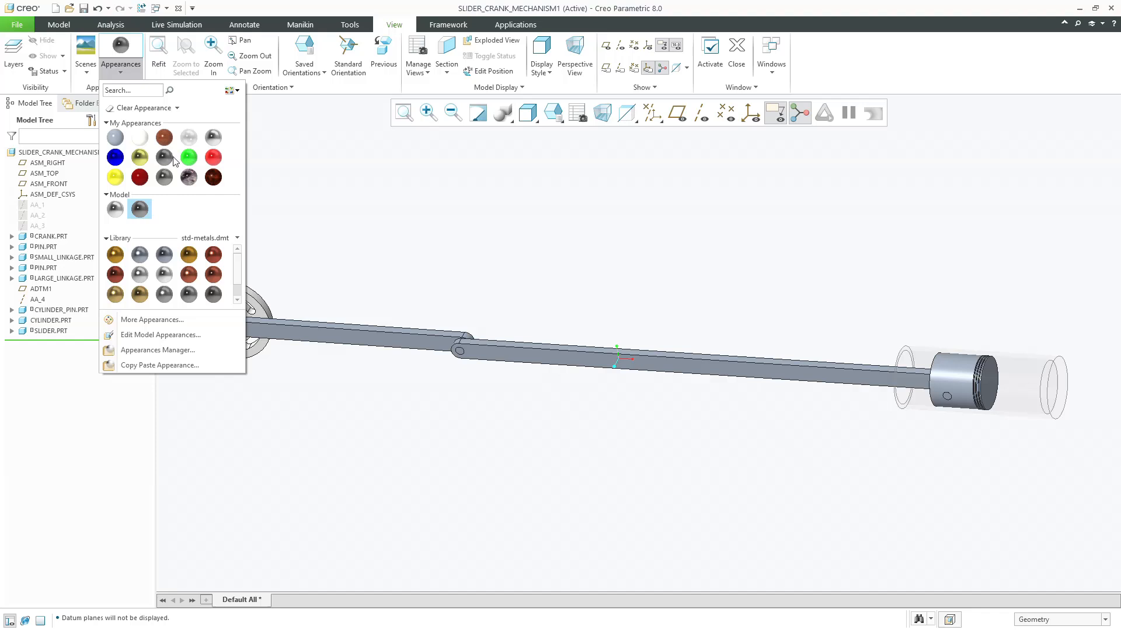
{"action": "left_click", "coordinate": [139, 157]}
{"action": "left_click", "coordinate": [327, 334]}
{"action": "middle_click", "coordinate": [223, 240]}
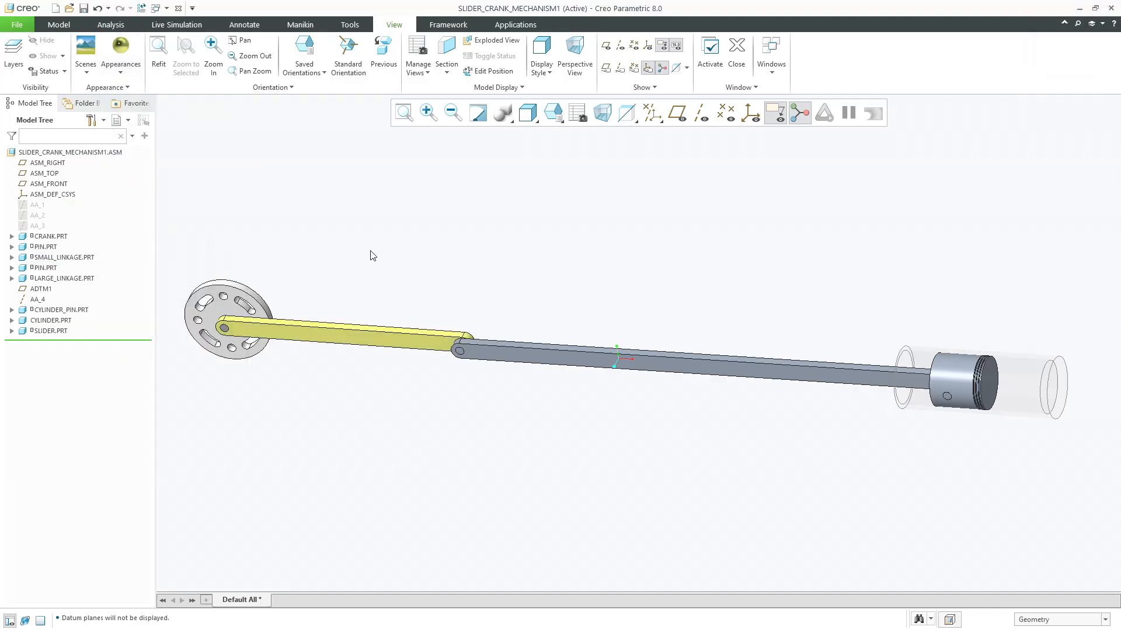
Apply the bright green appearance to LARGE_LINKAGE.PRT.
{"action": "left_click", "coordinate": [460, 356]}
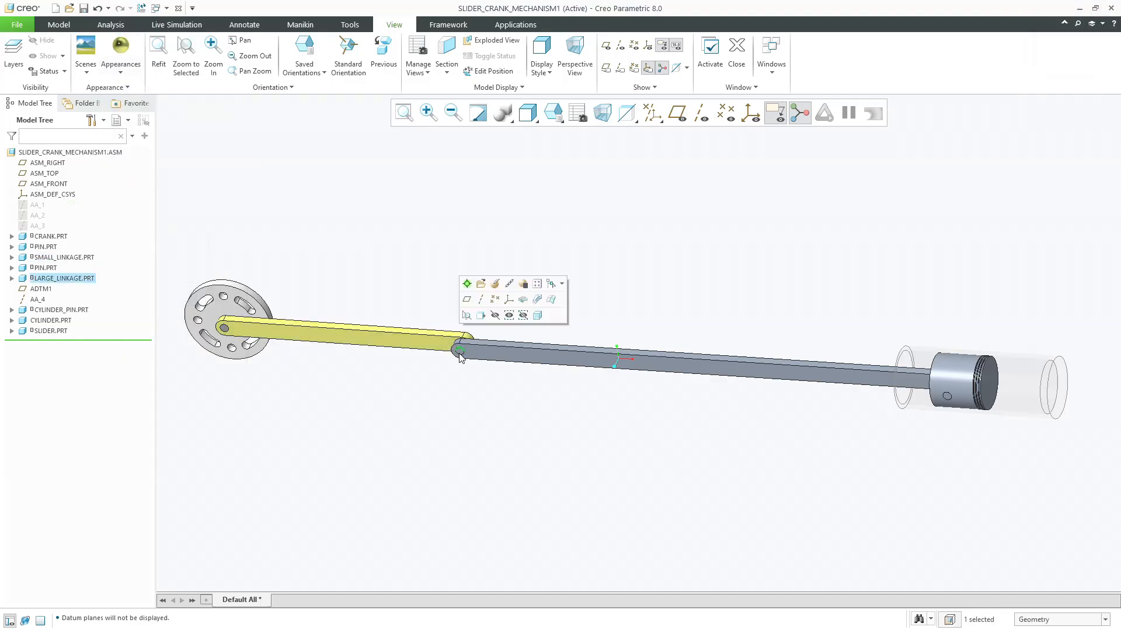
{"action": "left_click", "coordinate": [45, 268]}
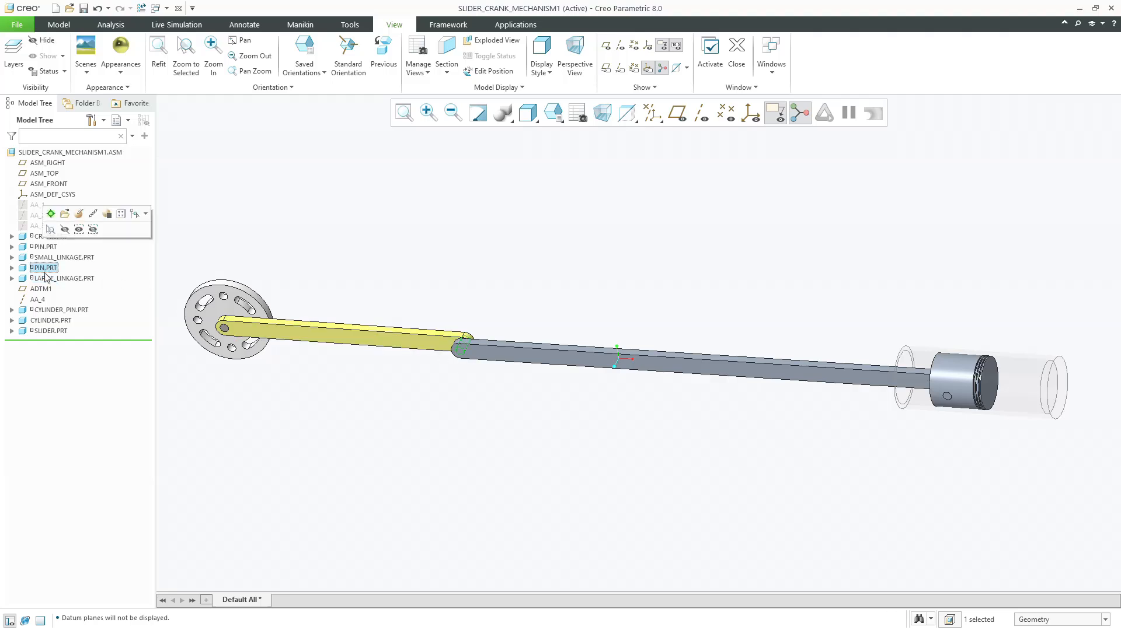
{"action": "left_click", "coordinate": [123, 71]}
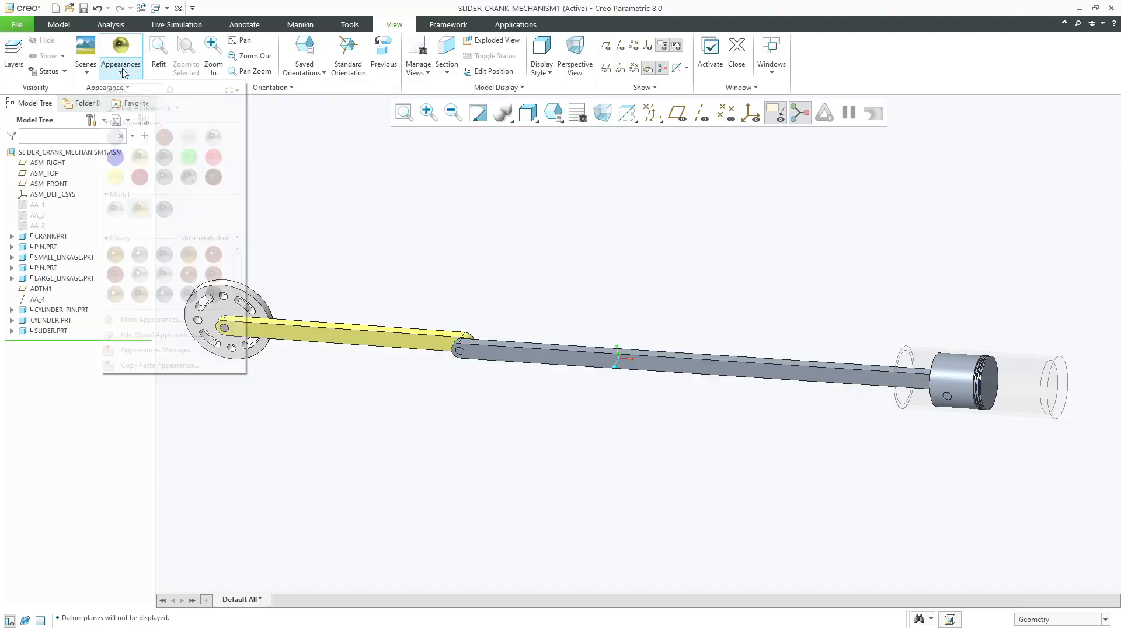
{"action": "left_click", "coordinate": [190, 157]}
{"action": "left_click", "coordinate": [85, 278]}
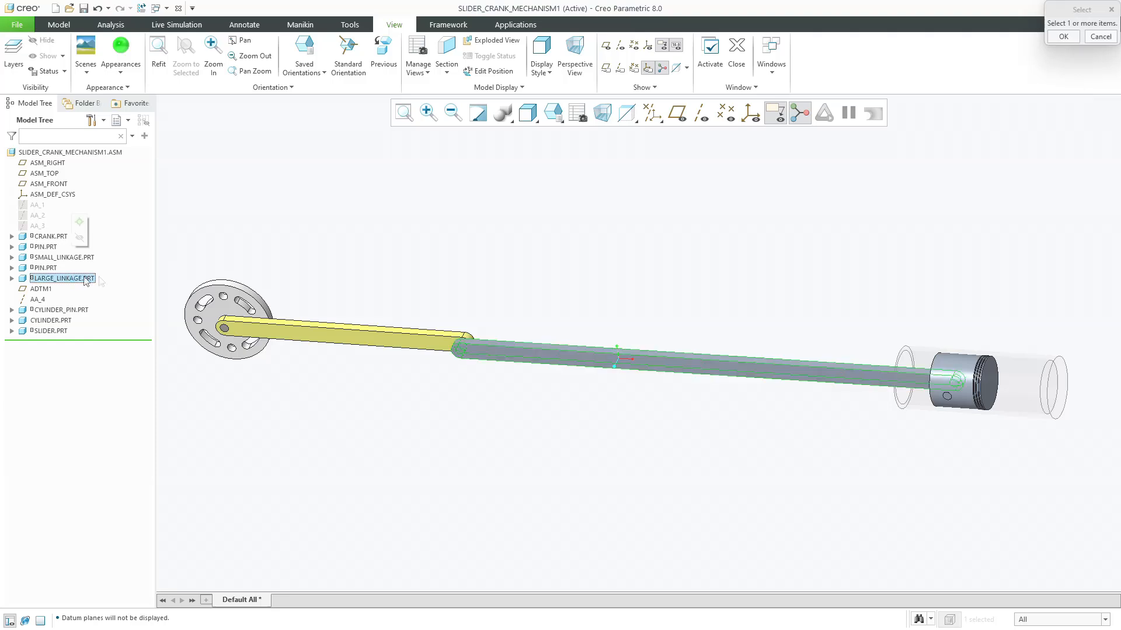
{"action": "middle_click", "coordinate": [246, 231]}
{"action": "scroll", "coordinate": [676, 345], "scroll_direction": "down", "scroll_amount": 4}
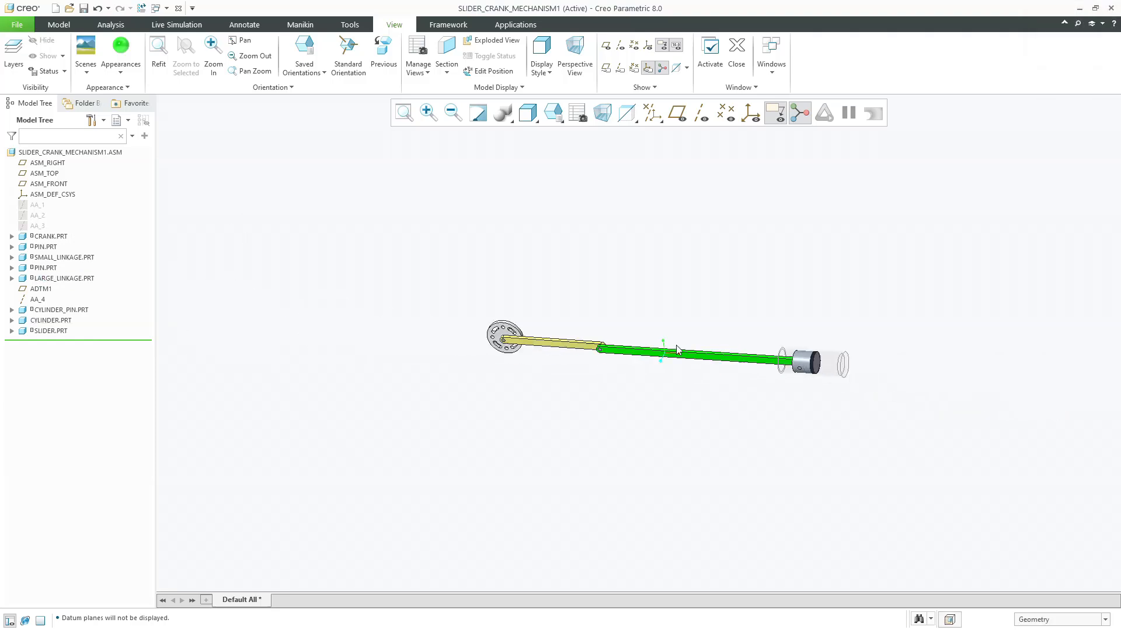
Apply the bright red appearance to CYLINDER_PIN.PRT.
{"action": "scroll", "coordinate": [863, 369], "scroll_direction": "up", "scroll_amount": 5}
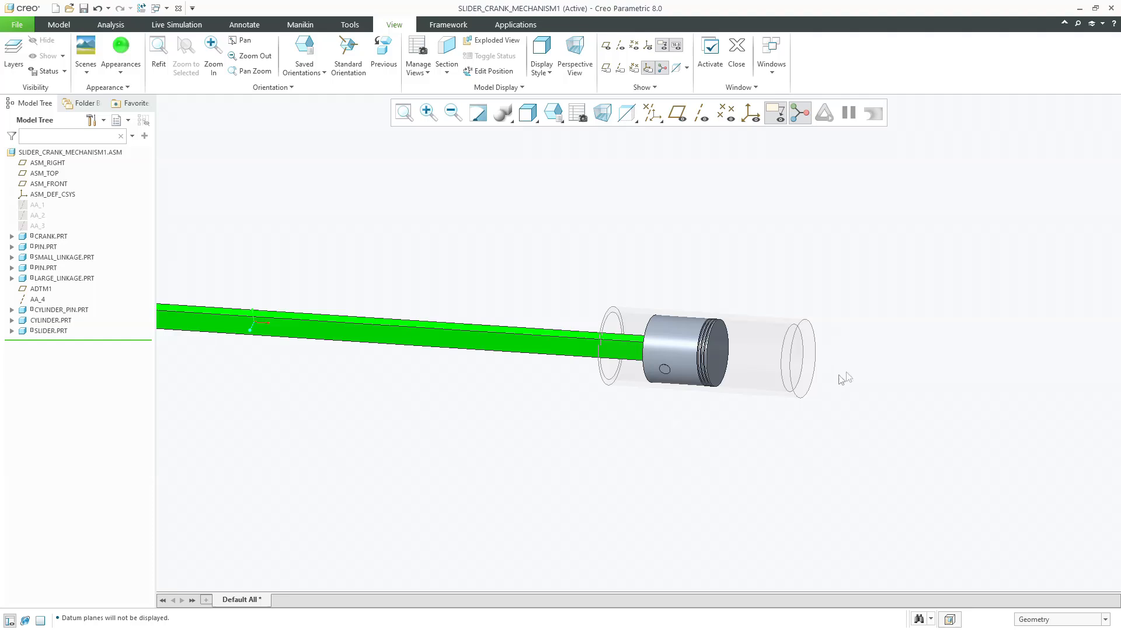
{"action": "left_click", "coordinate": [67, 320]}
{"action": "left_click", "coordinate": [265, 258]}
{"action": "left_click", "coordinate": [75, 310]}
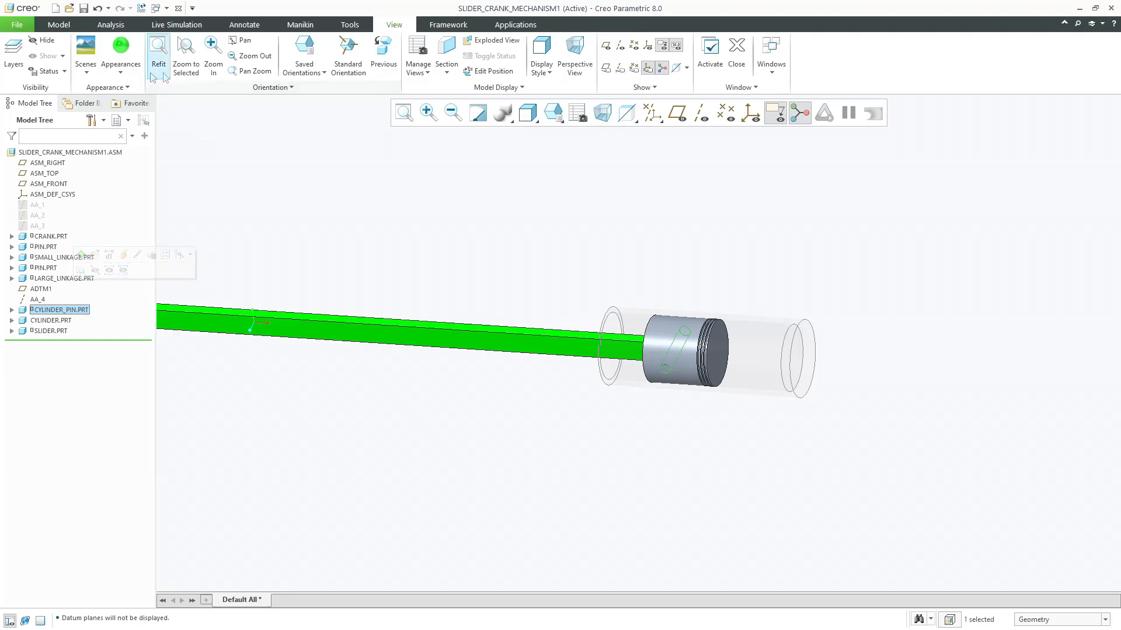
{"action": "left_click", "coordinate": [121, 51]}
{"action": "left_click", "coordinate": [213, 157]}
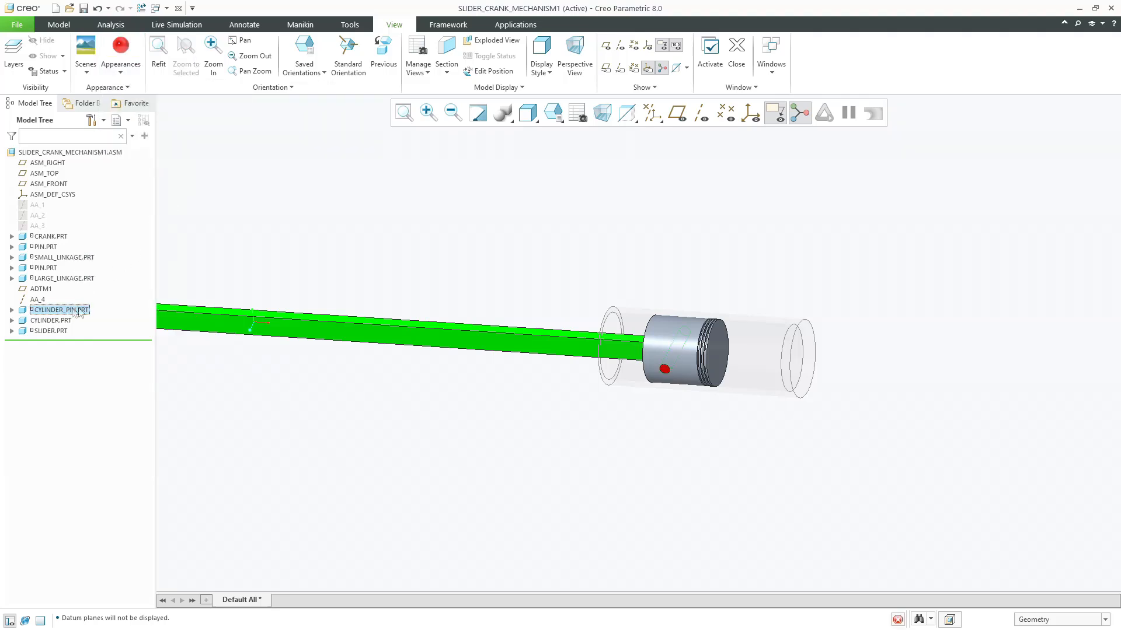
{"action": "left_click", "coordinate": [296, 270]}
{"action": "scroll", "coordinate": [387, 275], "scroll_direction": "up", "scroll_amount": 2}
{"action": "scroll", "coordinate": [749, 346], "scroll_direction": "up", "scroll_amount": 2}
{"action": "scroll", "coordinate": [655, 328], "scroll_direction": "down", "scroll_amount": 5}
{"action": "scroll", "coordinate": [608, 328], "scroll_direction": "up", "scroll_amount": 5}
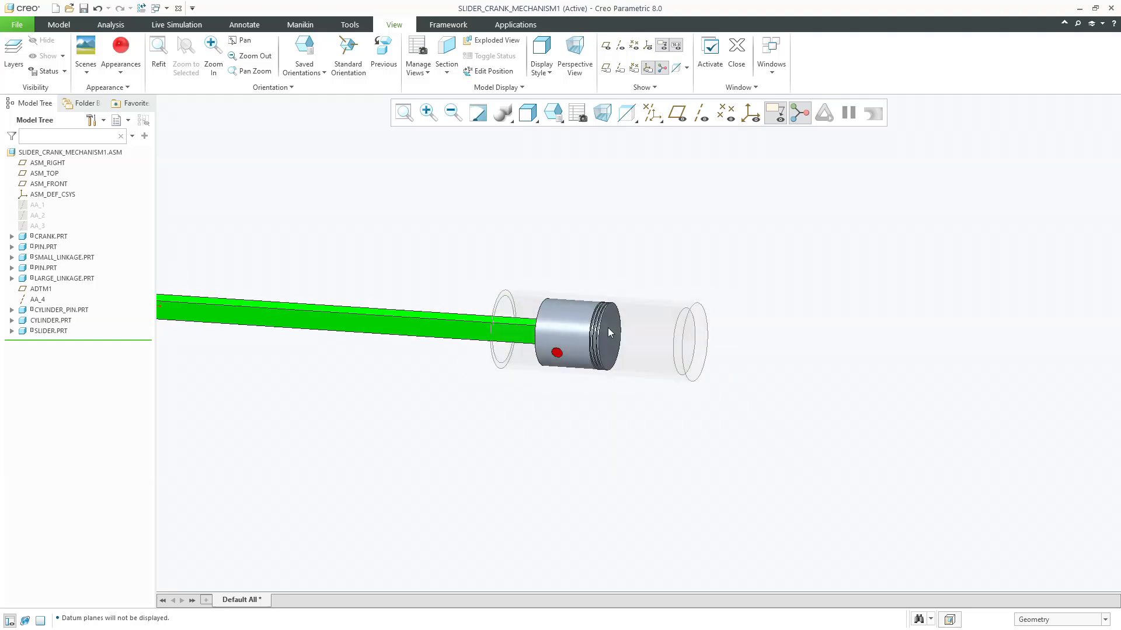
{"action": "scroll", "coordinate": [277, 353], "scroll_direction": "down", "scroll_amount": 2}
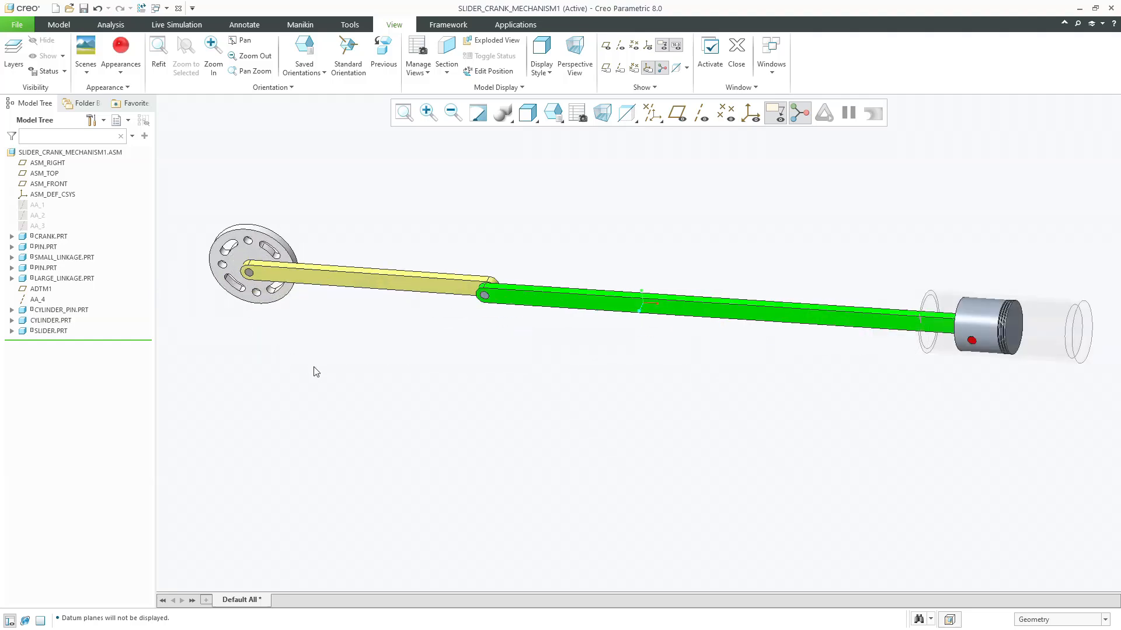
{"action": "middle_click_drag", "start_coordinate": [342, 341], "coordinate": [354, 348], "text": "shift"}
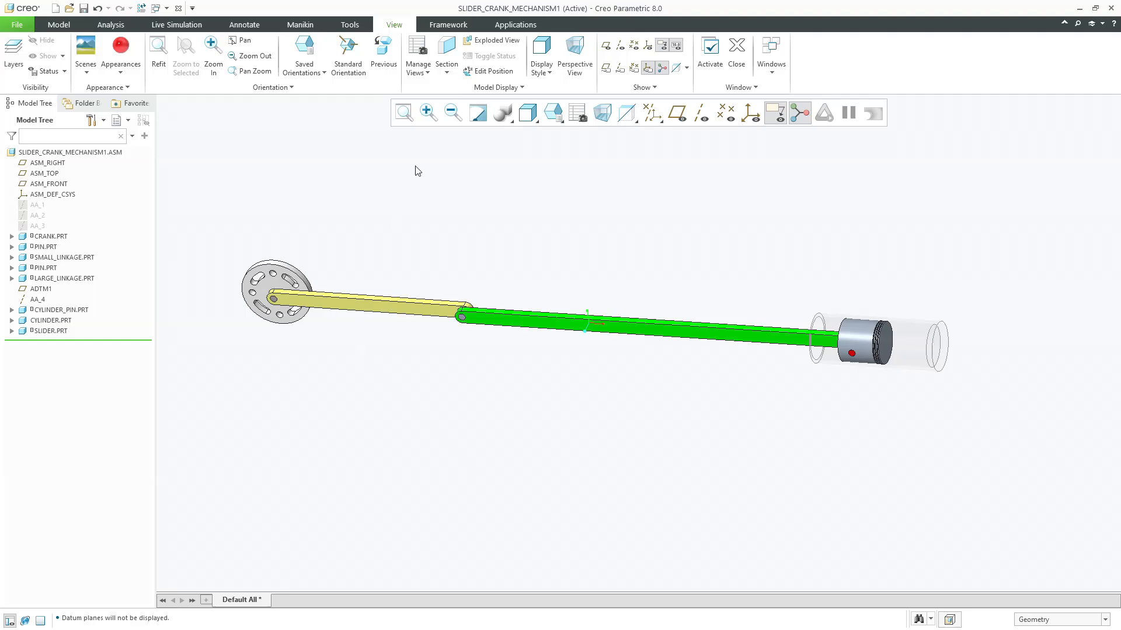
Switch the assembly to the Mechanism application.
{"action": "scroll", "coordinate": [505, 95], "scroll_direction": "down", "scroll_amount": 5}
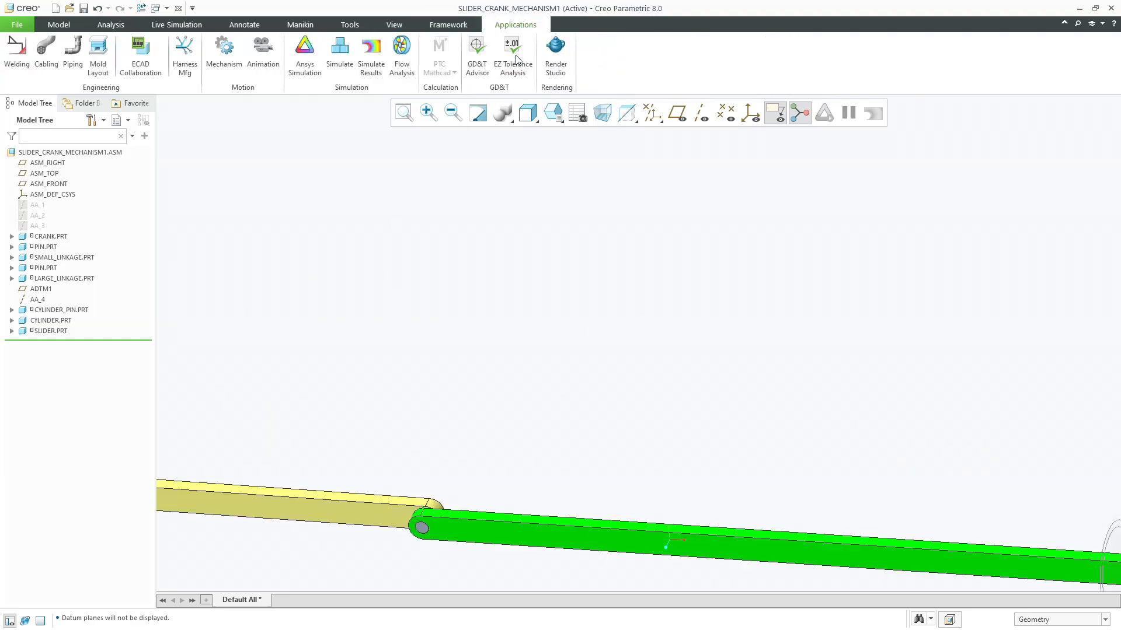
{"action": "left_click", "coordinate": [404, 111]}
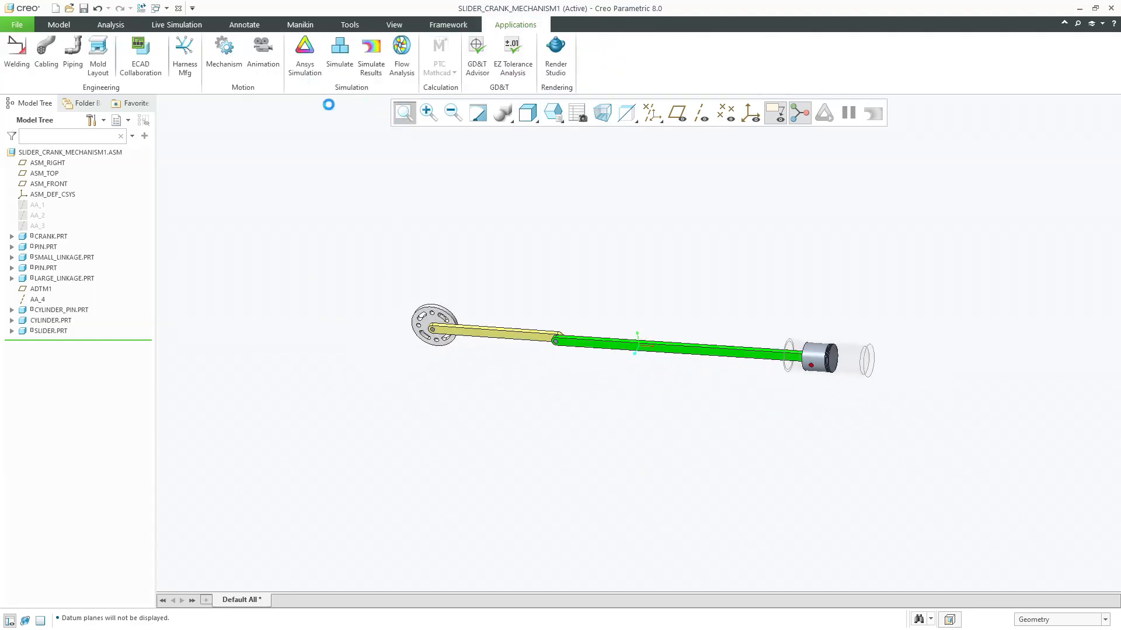
{"action": "left_click", "coordinate": [223, 57]}
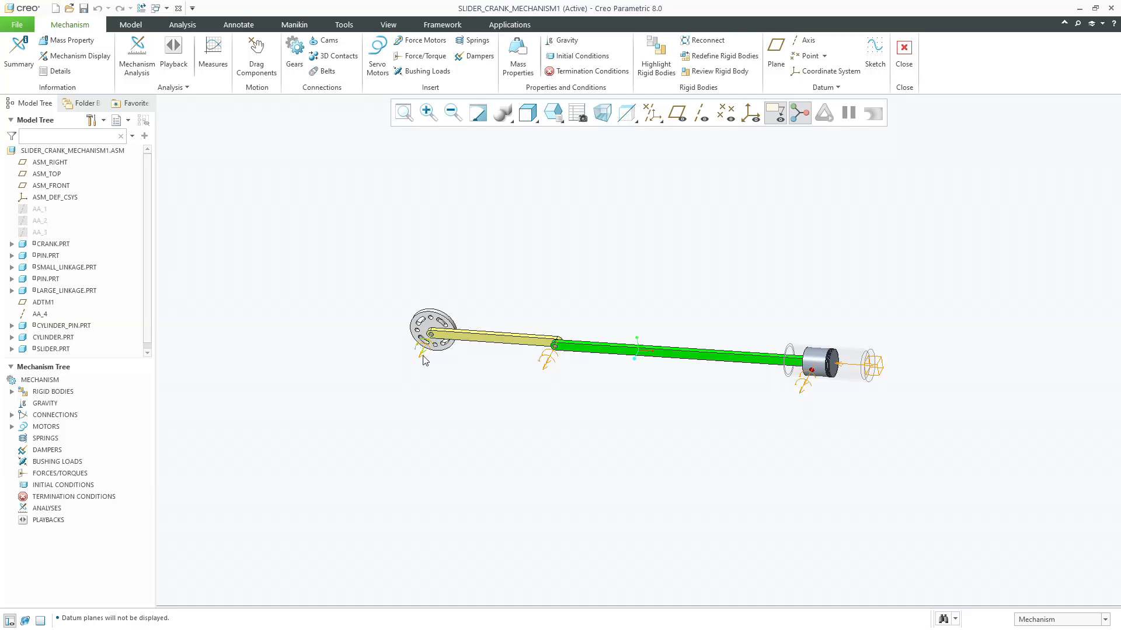
Start a servo motor with the crank's rotation axis as its driven entity.
{"action": "scroll", "coordinate": [424, 360], "scroll_direction": "down", "scroll_amount": 6}
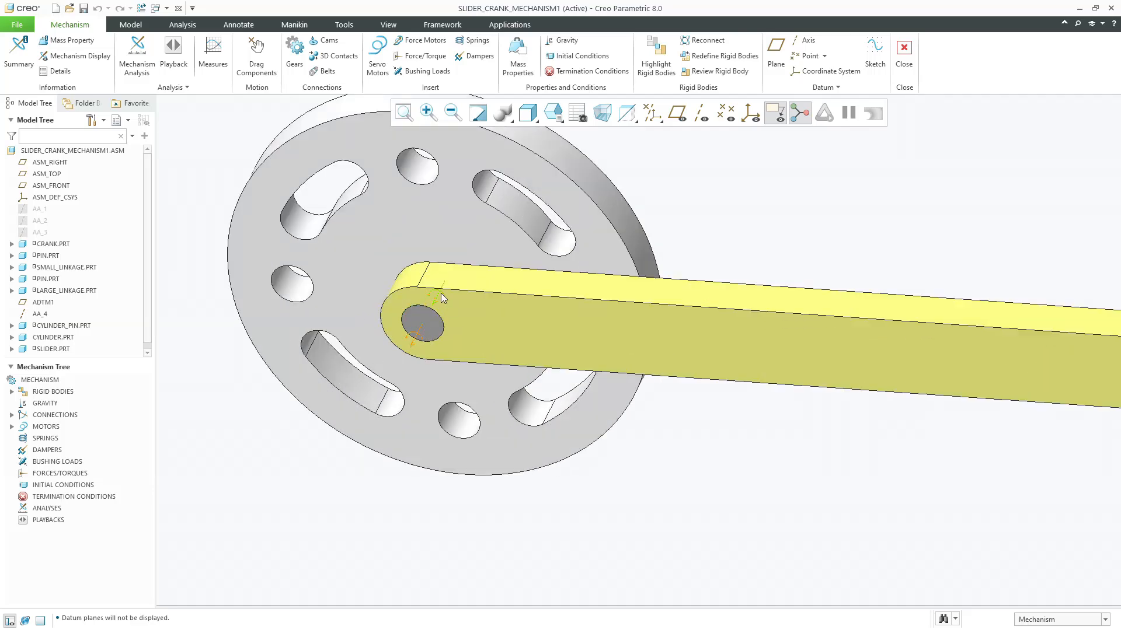
{"action": "left_click", "coordinate": [377, 50]}
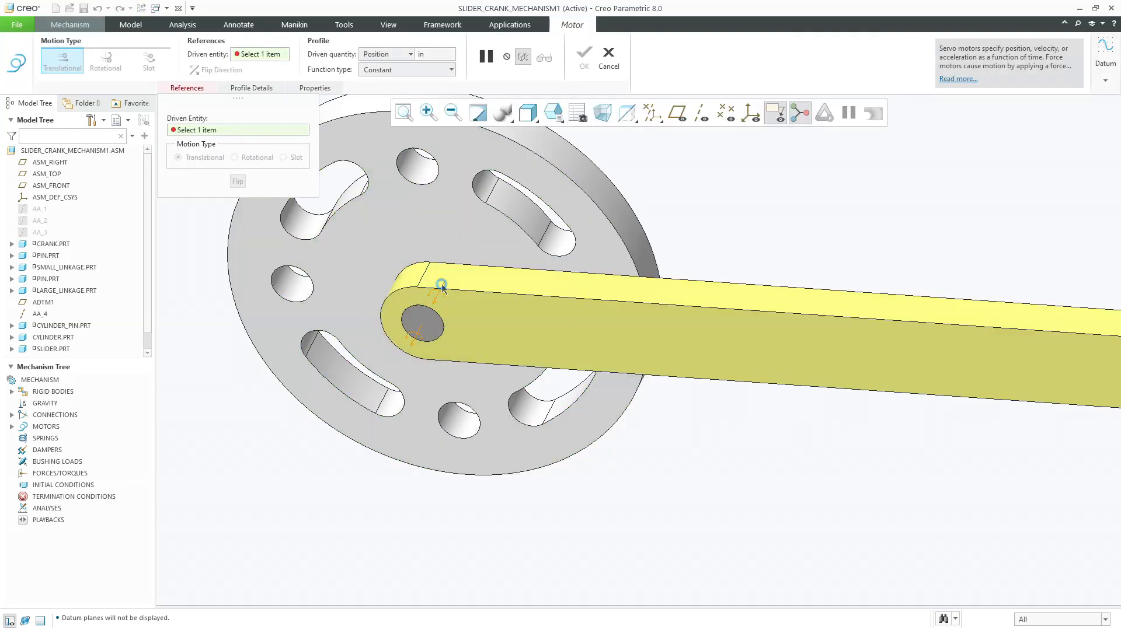
{"action": "left_click", "coordinate": [442, 284]}
Set the servo motor's driven quantity to Angular Velocity in its profile.
{"action": "left_click", "coordinate": [267, 88]}
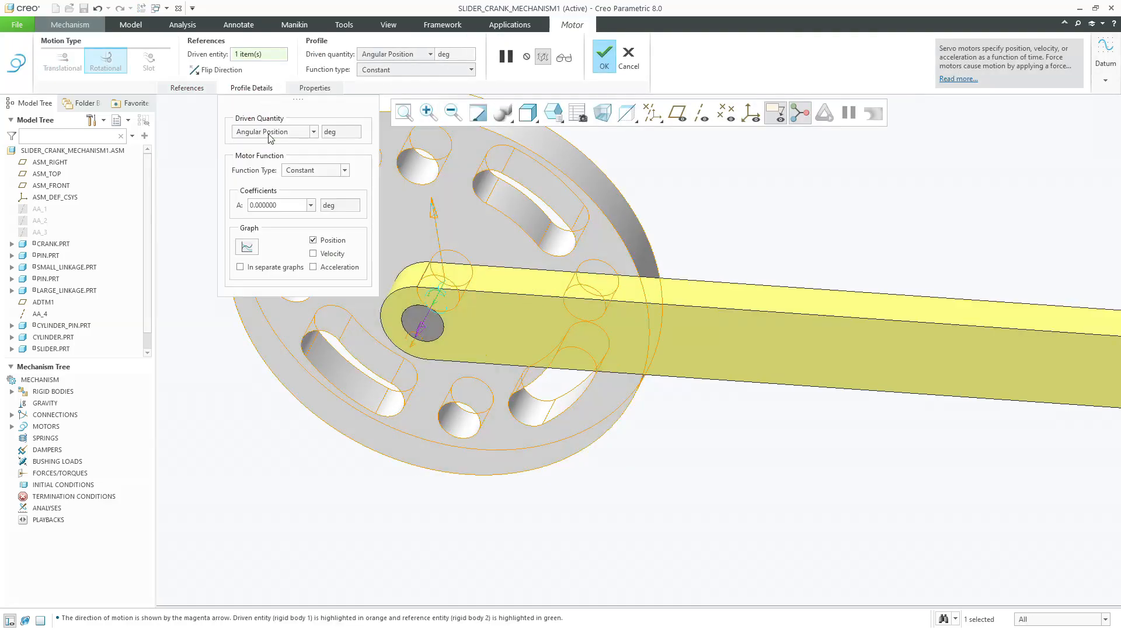
{"action": "left_click", "coordinate": [270, 138]}
{"action": "left_click", "coordinate": [272, 154]}
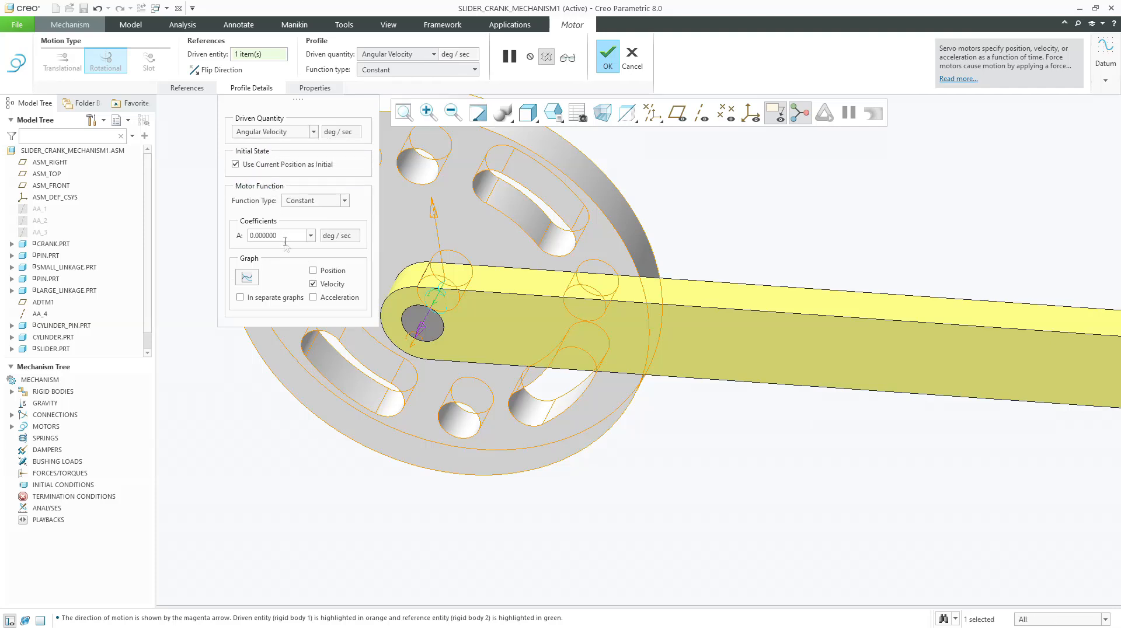
Set the servo motor's constant angular velocity coefficient A to 2 deg/sec and finish creating the motor.
{"action": "type", "text": "2"}
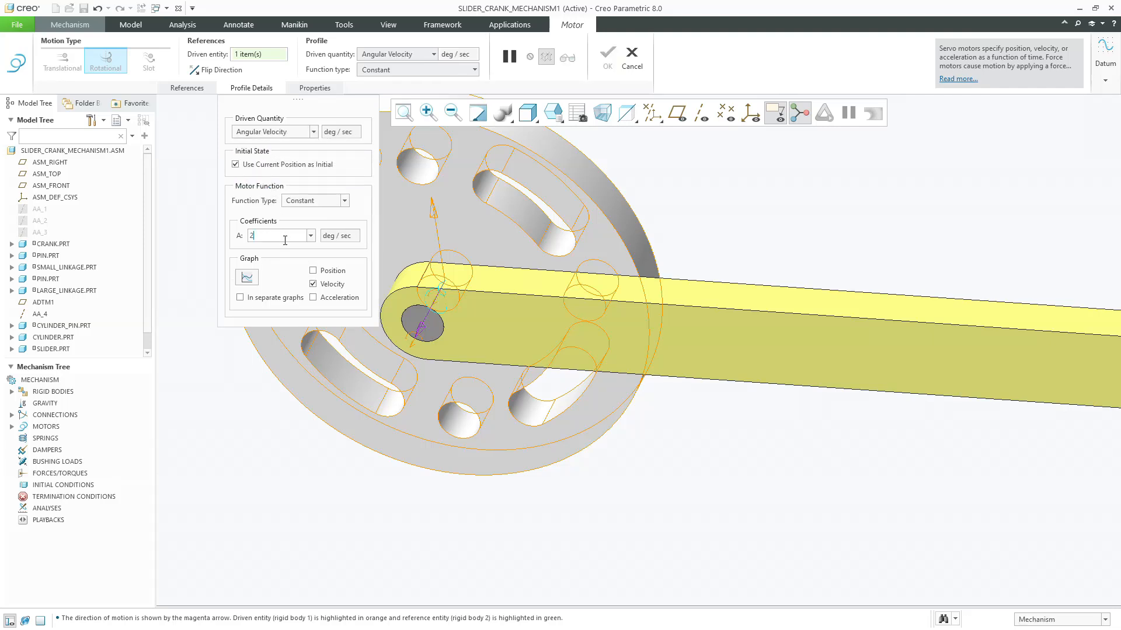
{"action": "key", "text": "Return"}
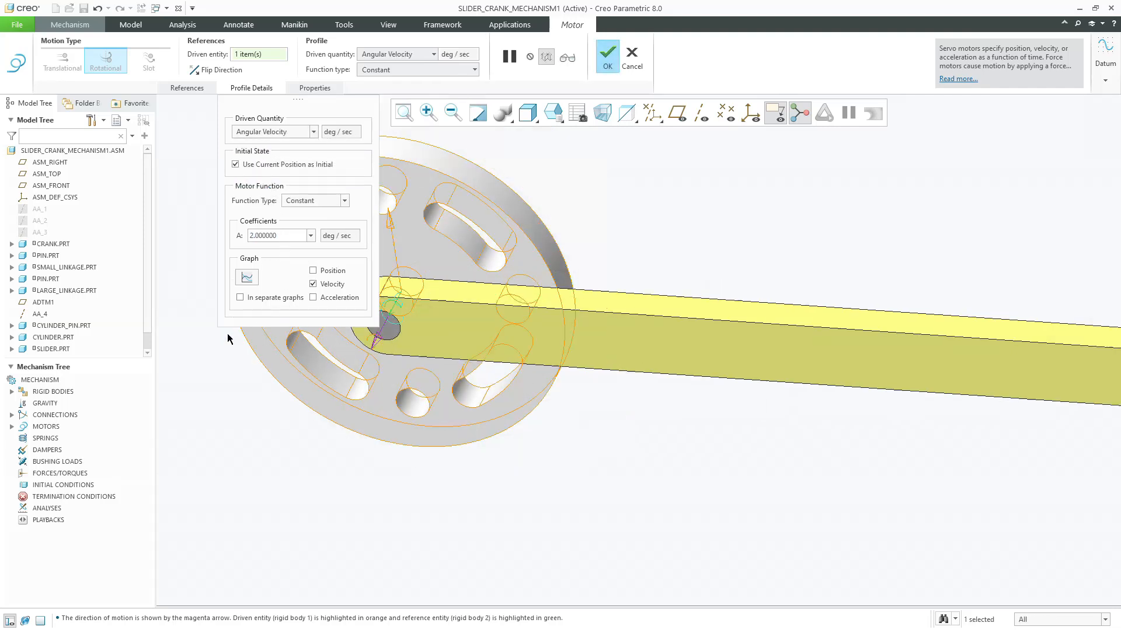
{"action": "left_click", "coordinate": [606, 58]}
{"action": "scroll", "coordinate": [508, 232], "scroll_direction": "down", "scroll_amount": 3}
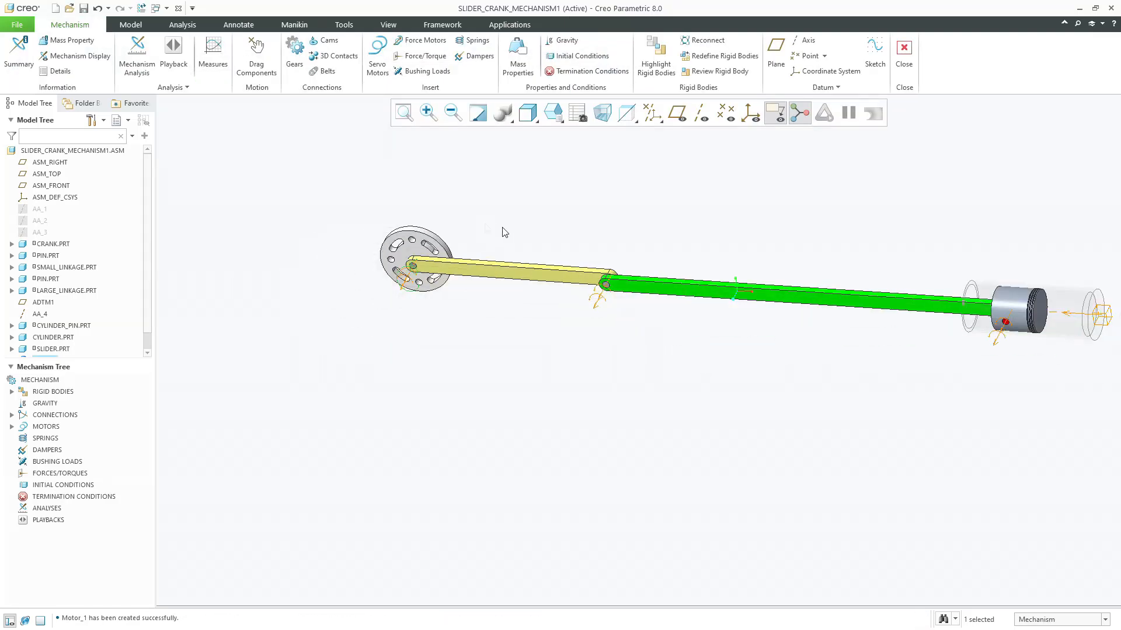
Run a position analysis of the mechanism with an end time of 100, then discard the analysis definition.
{"action": "scroll", "coordinate": [557, 284], "scroll_direction": "up", "scroll_amount": 1}
{"action": "scroll", "coordinate": [706, 248], "scroll_direction": "down", "scroll_amount": 1}
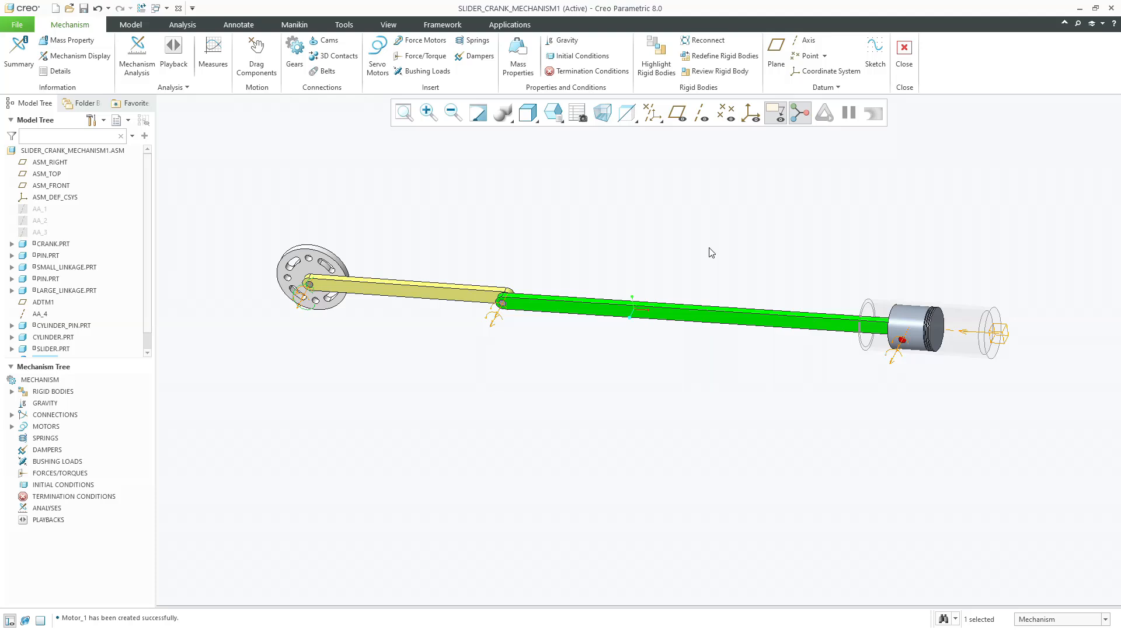
{"action": "left_click", "coordinate": [150, 77]}
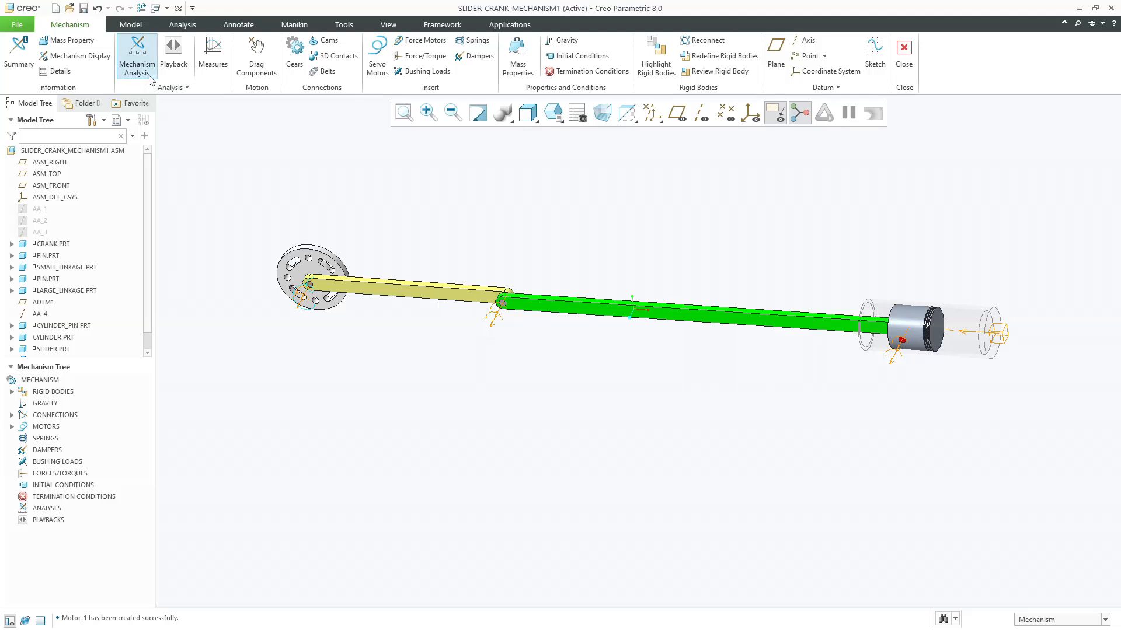
{"action": "scroll", "coordinate": [592, 295], "scroll_direction": "down", "scroll_amount": 1}
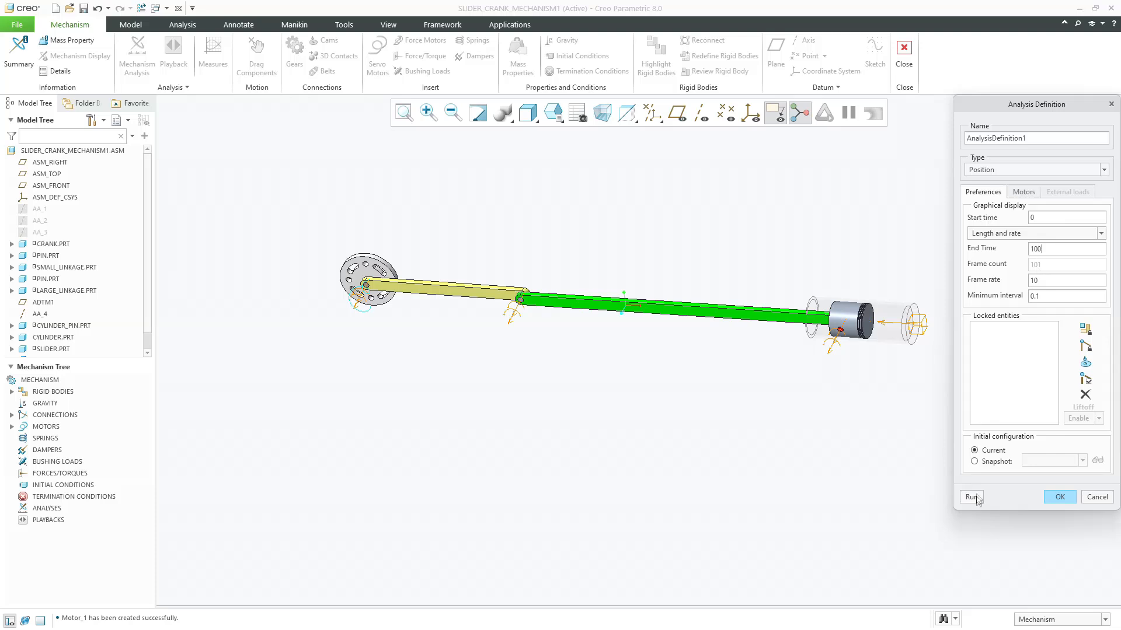
{"action": "scroll", "coordinate": [927, 323], "scroll_direction": "up", "scroll_amount": 1}
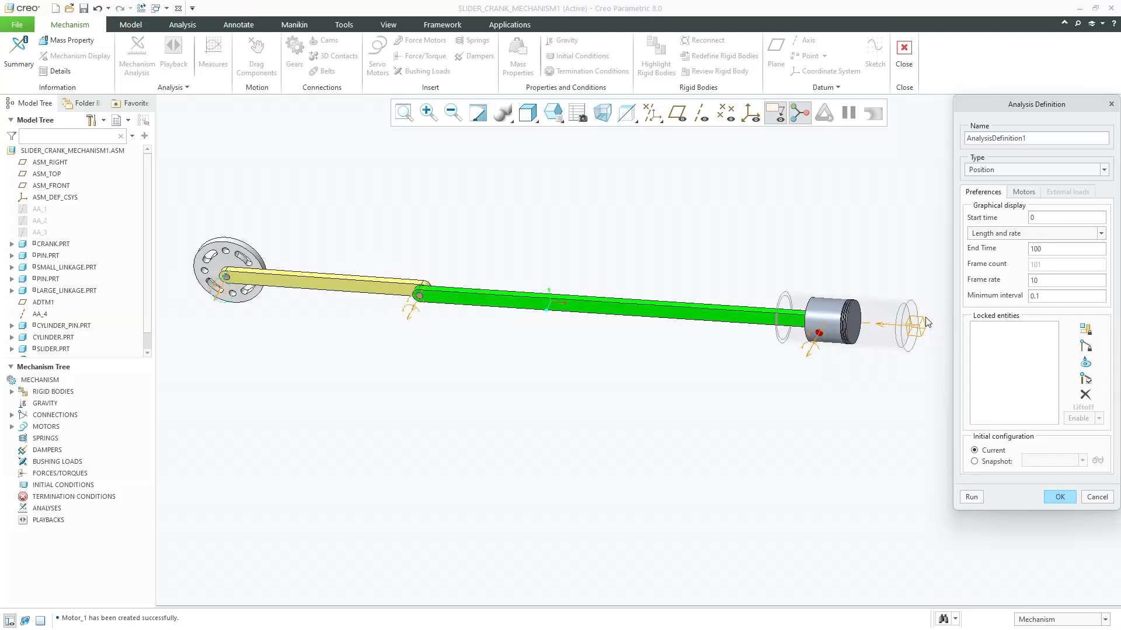
{"action": "left_click", "coordinate": [972, 498]}
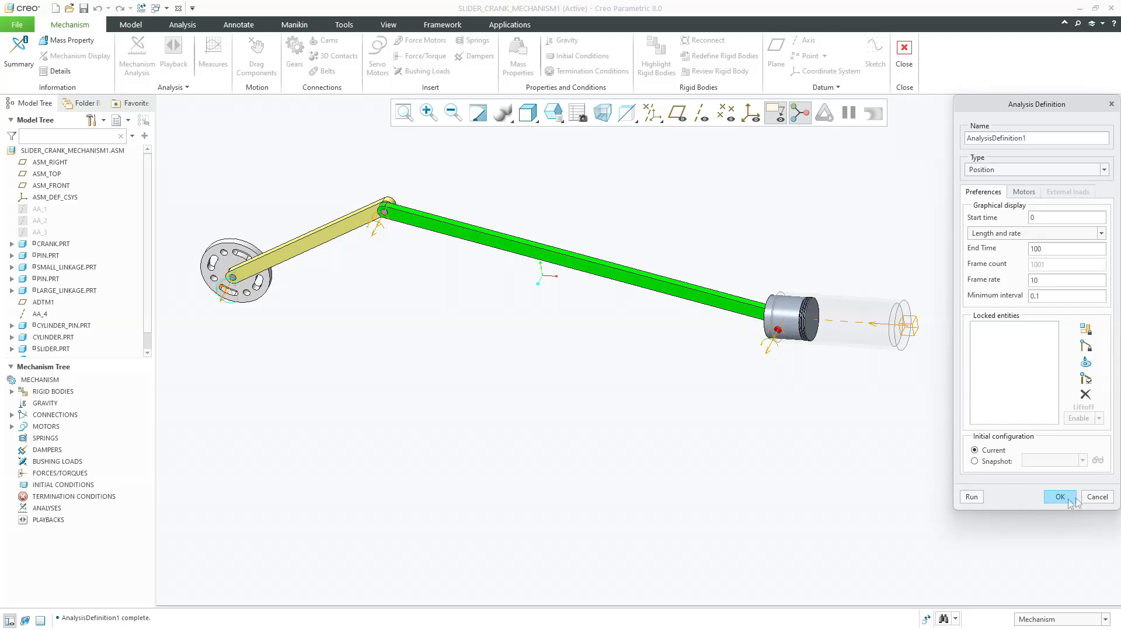
{"action": "left_click", "coordinate": [1097, 497]}
Leave the Mechanism application and set the Distance constraint offset of CYLINDER.PRT to 750.
{"action": "left_click", "coordinate": [904, 52]}
{"action": "left_click", "coordinate": [862, 315]}
{"action": "left_click", "coordinate": [910, 240]}
{"action": "left_click", "coordinate": [815, 290]}
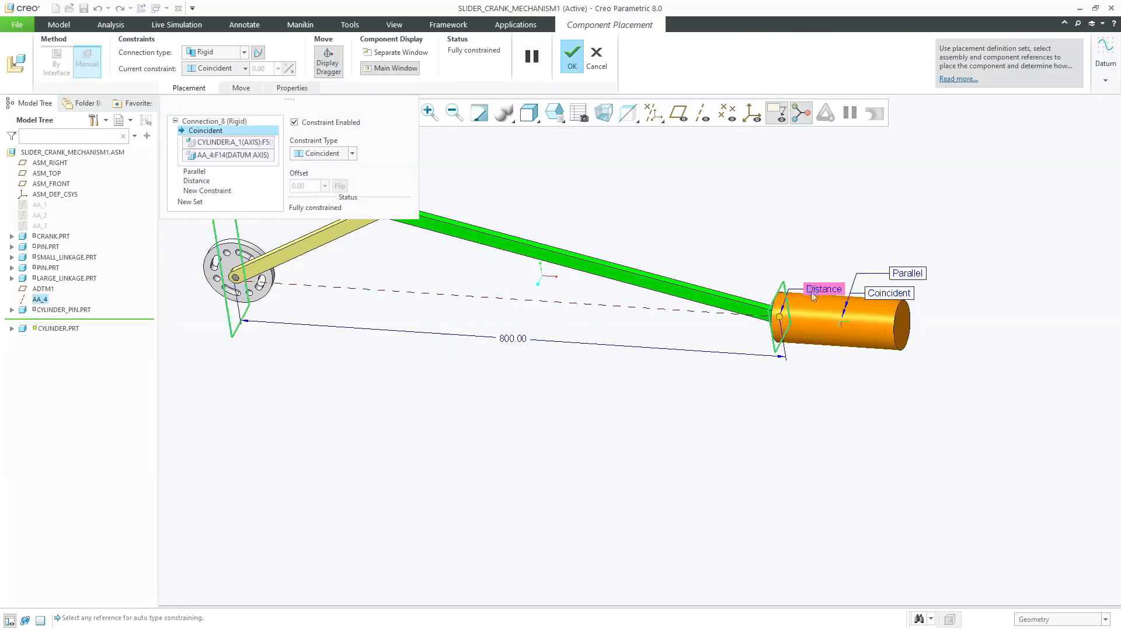
{"action": "double_click", "coordinate": [524, 340]}
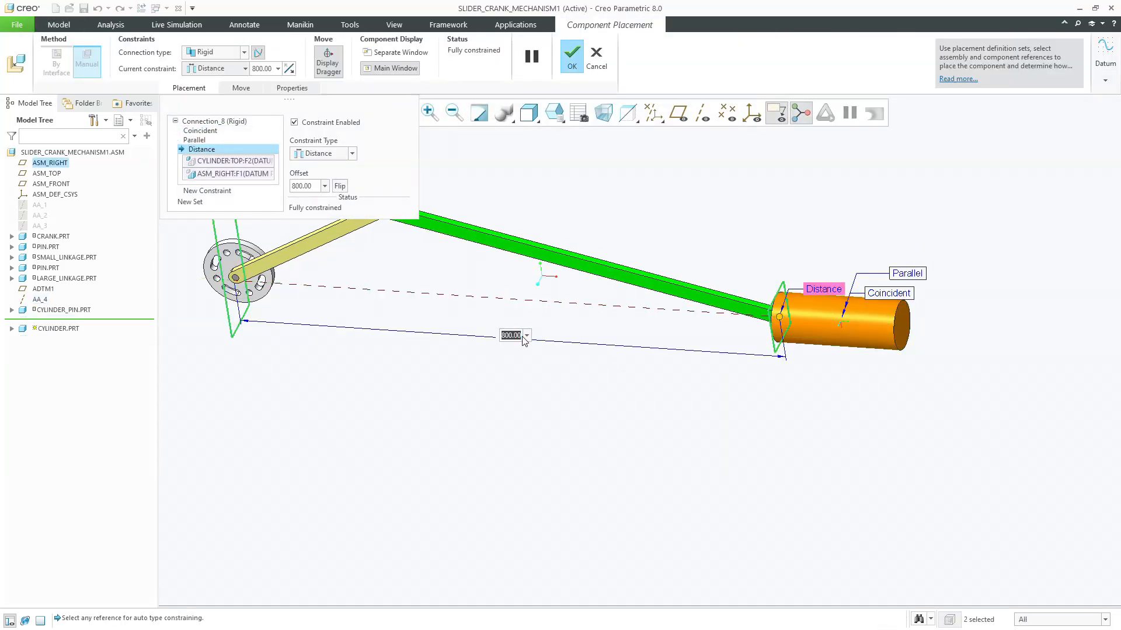
{"action": "key", "text": "Return"}
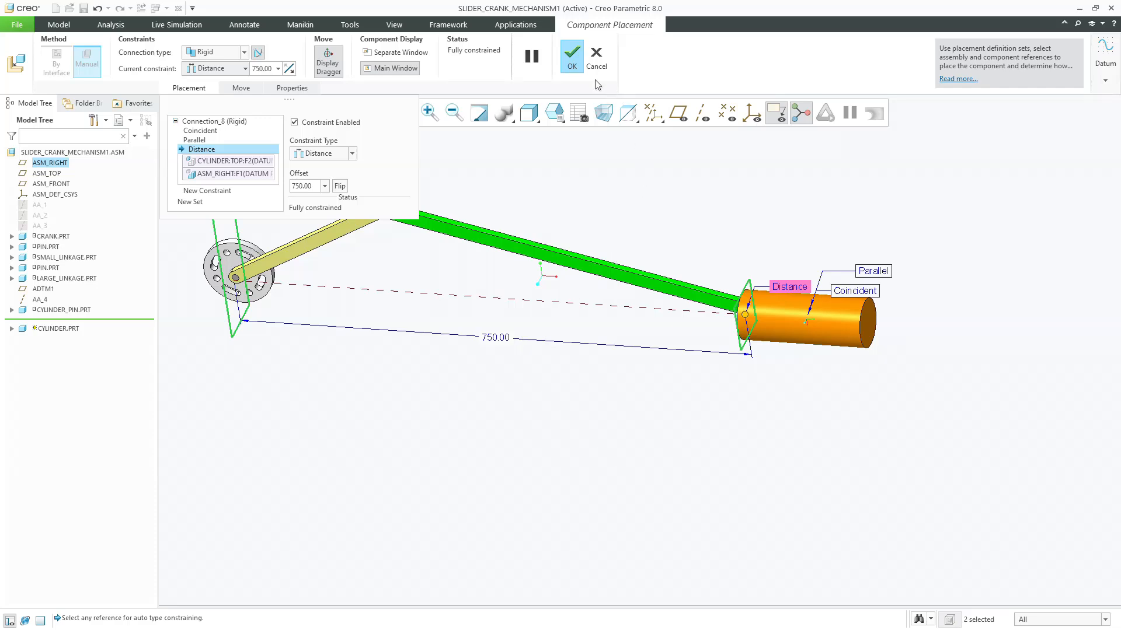
{"action": "left_click", "coordinate": [578, 65]}
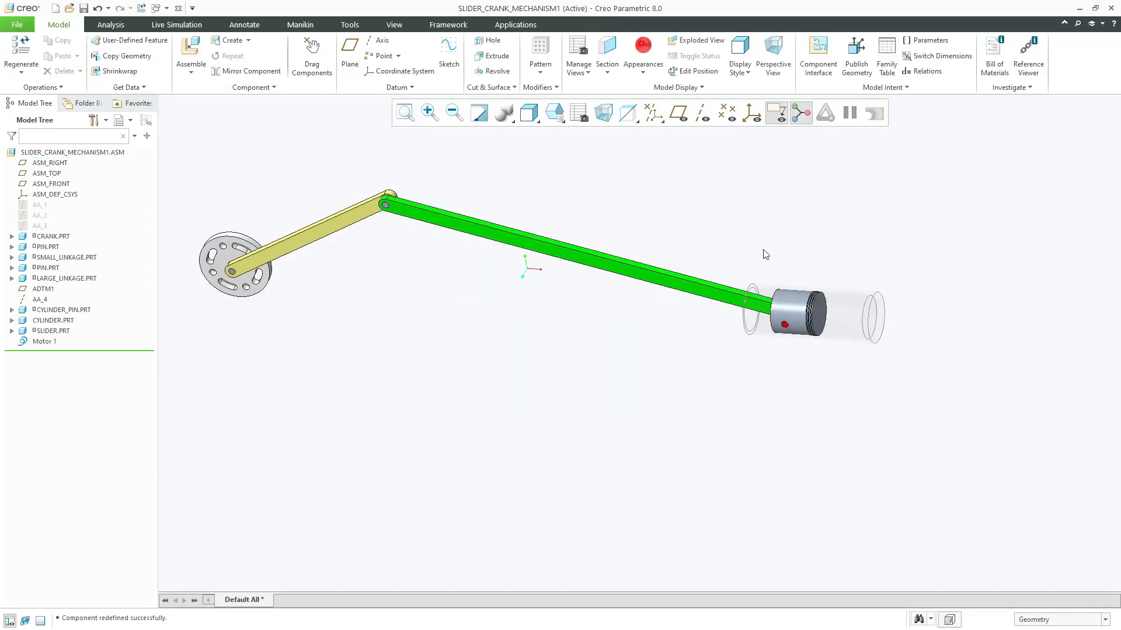
Return to the Mechanism application and set Motor 1's constant angular velocity to 20 deg/sec.
{"action": "left_click", "coordinate": [405, 113]}
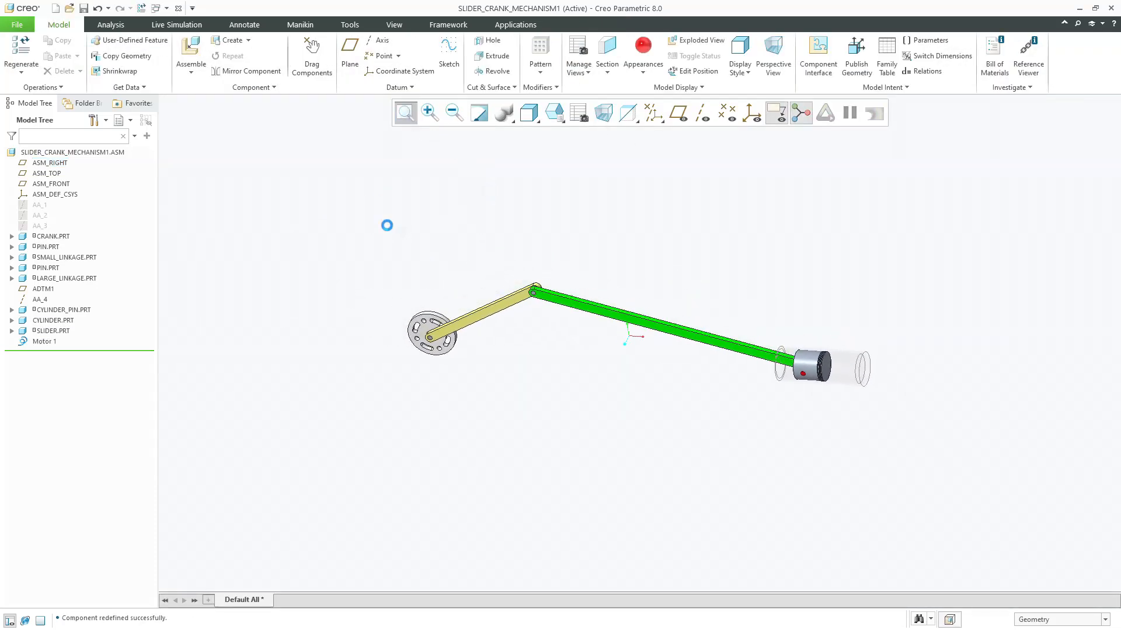
{"action": "scroll", "coordinate": [521, 81], "scroll_direction": "down", "scroll_amount": 1}
{"action": "scroll", "coordinate": [521, 81], "scroll_direction": "down", "scroll_amount": 7}
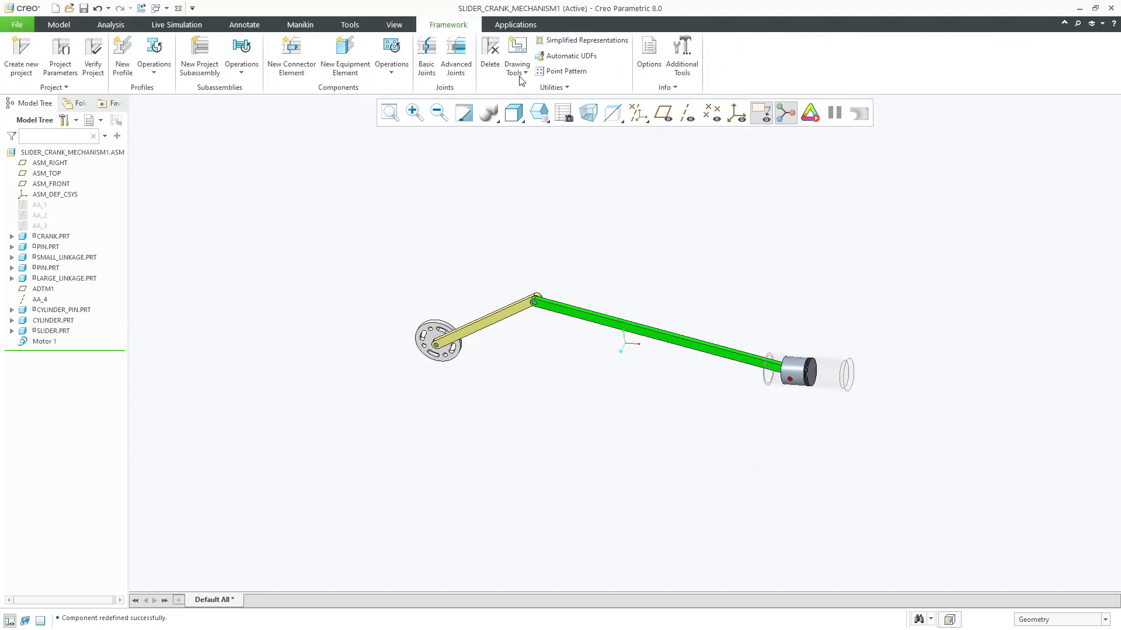
{"action": "left_click", "coordinate": [223, 62]}
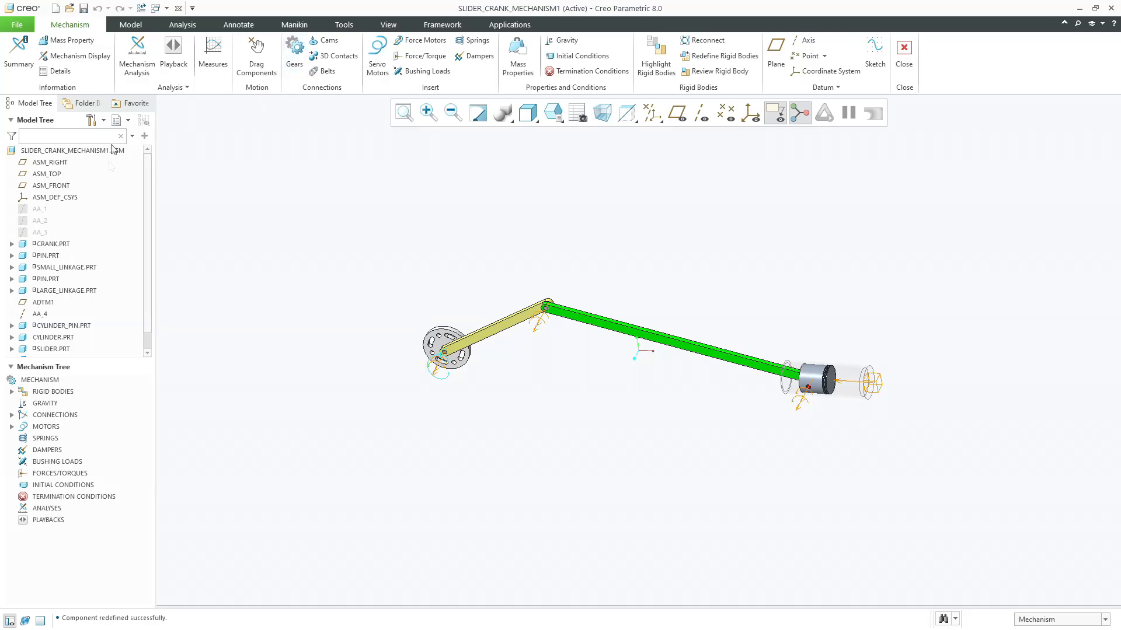
{"action": "scroll", "coordinate": [46, 344], "scroll_direction": "down", "scroll_amount": 1}
{"action": "left_click", "coordinate": [45, 344]}
{"action": "left_click", "coordinate": [54, 293]}
{"action": "left_click", "coordinate": [252, 88]}
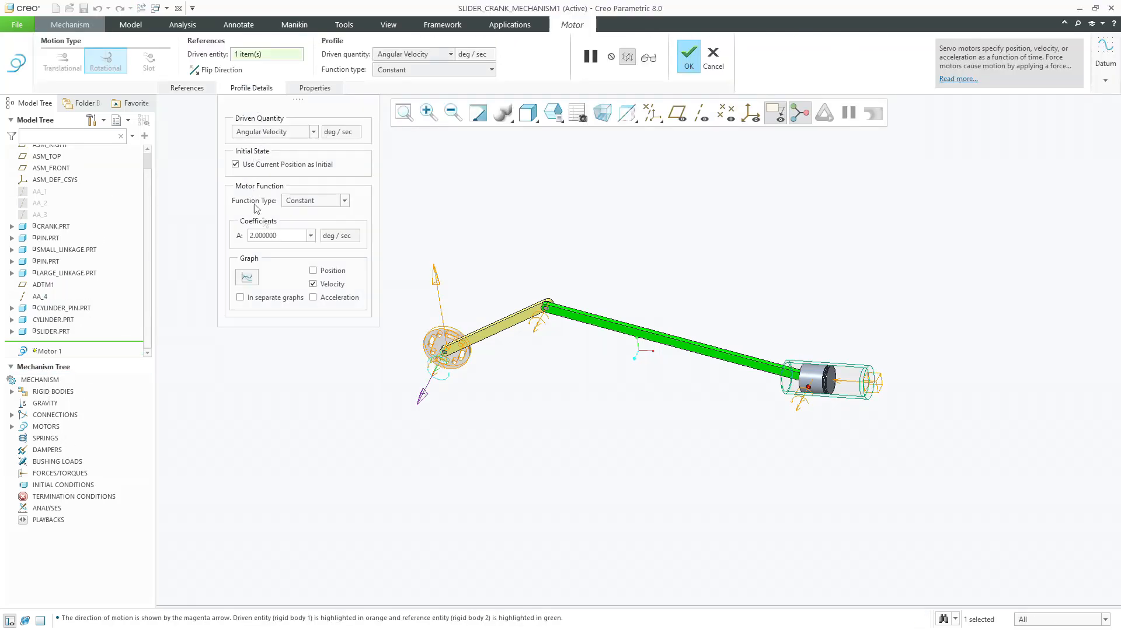
{"action": "type", "text": "20"}
{"action": "middle_click", "coordinate": [483, 190]}
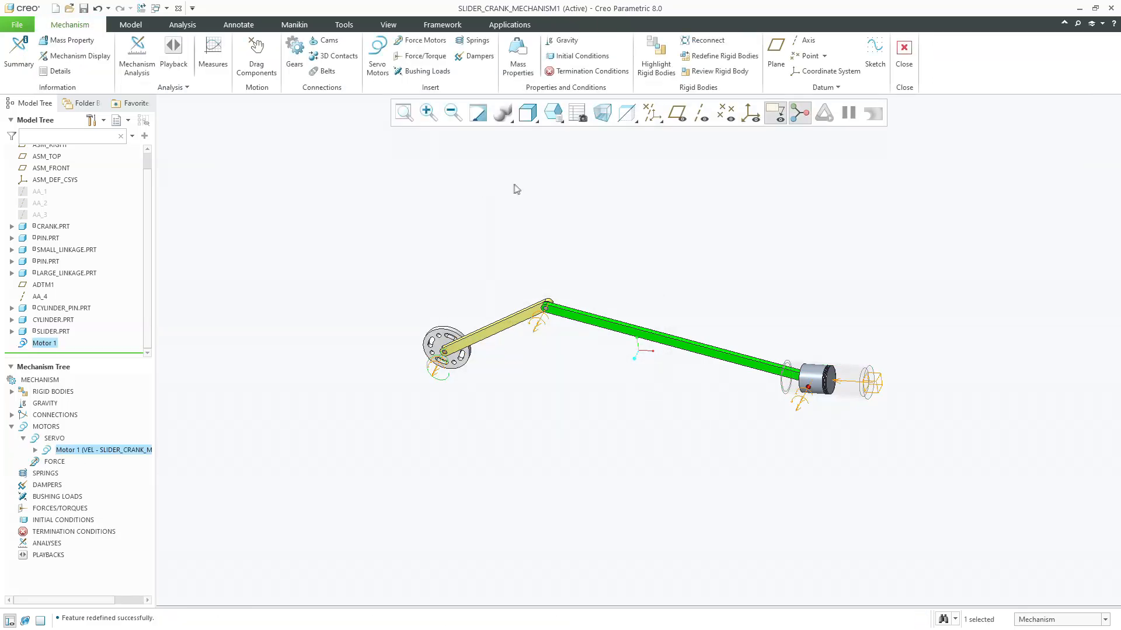
Run a position analysis of the faster crank with an end time of 100 and close its definition.
{"action": "left_click", "coordinate": [137, 52]}
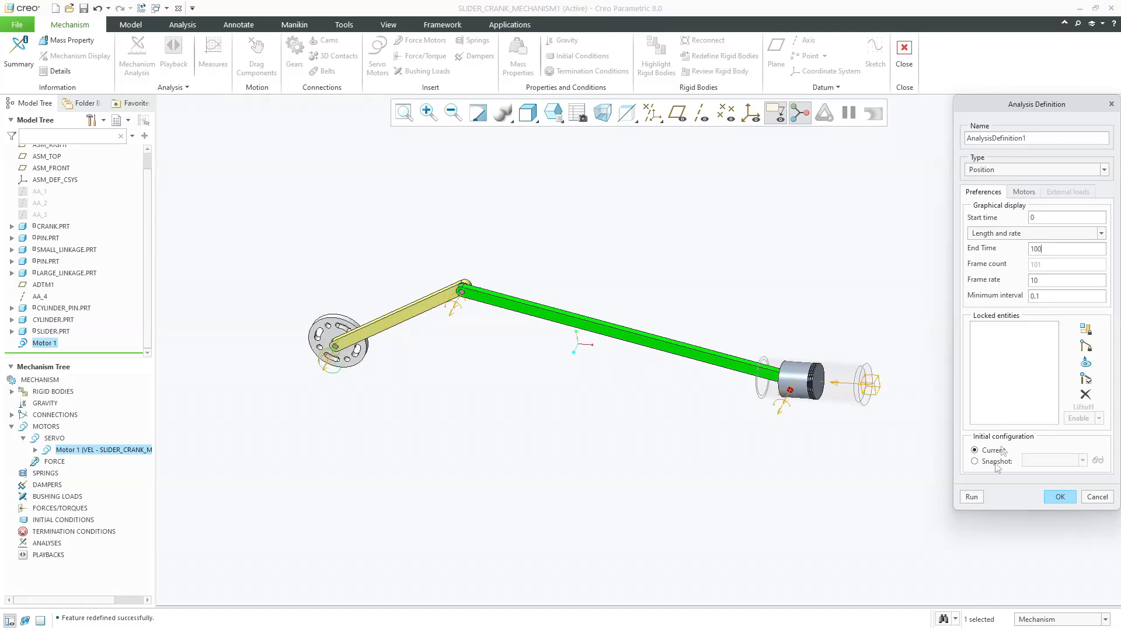
{"action": "left_click", "coordinate": [968, 498]}
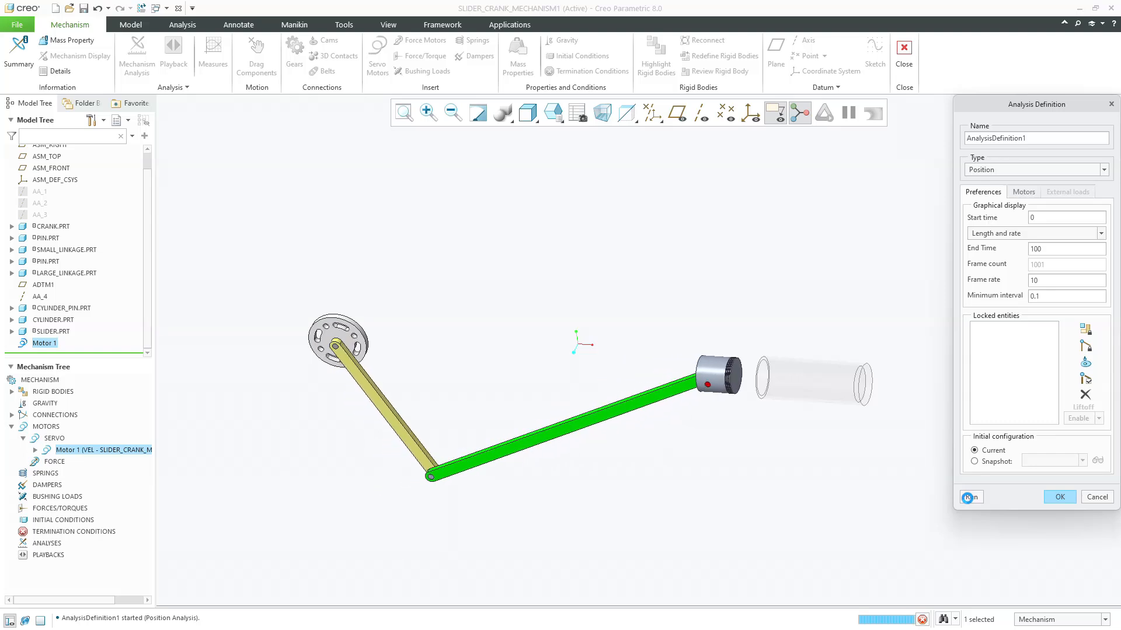
{"action": "left_click", "coordinate": [1058, 497]}
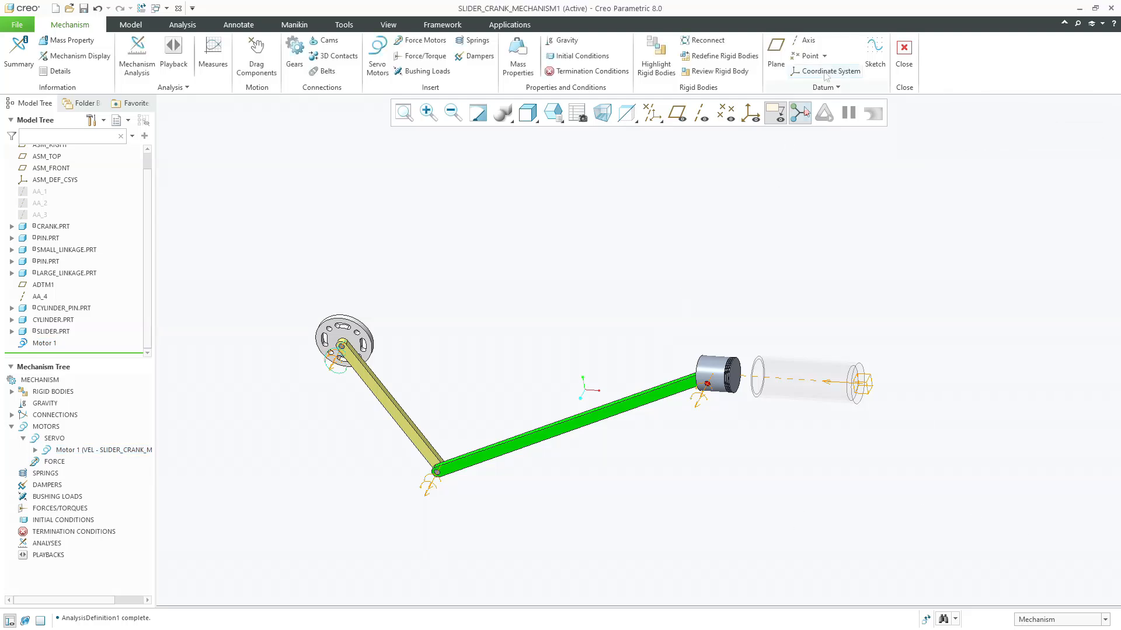
Leave the Mechanism application, set the length of Extrude 1 in SMALL_LINKAGE.PRT to 150, and regenerate the assembly.
{"action": "left_click", "coordinate": [903, 54]}
{"action": "left_click", "coordinate": [408, 423]}
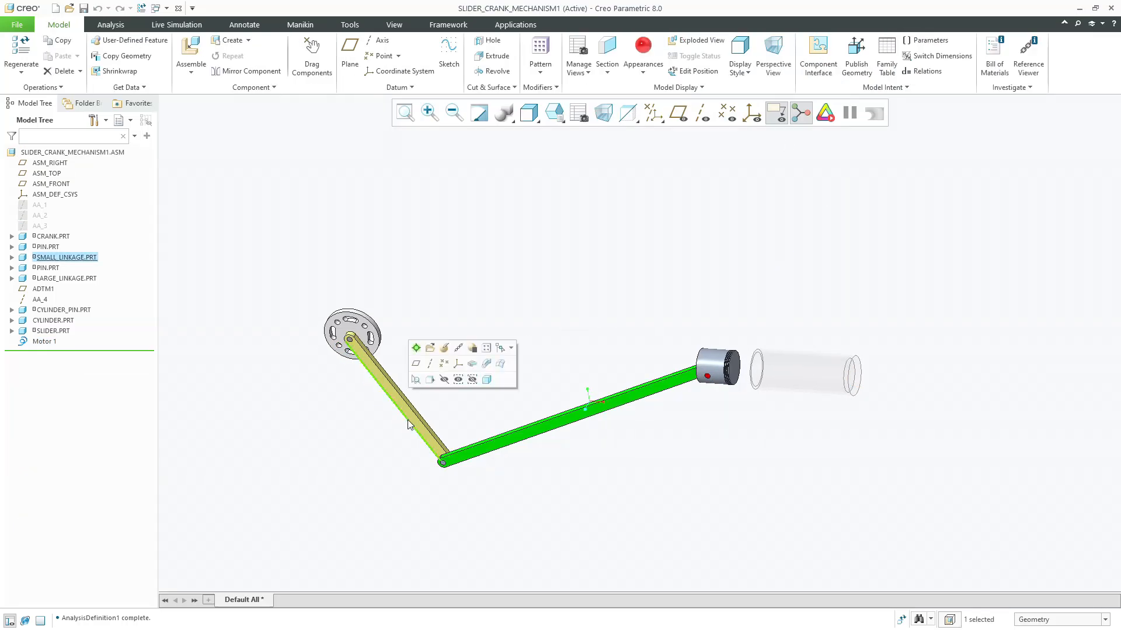
{"action": "left_click", "coordinate": [12, 257]}
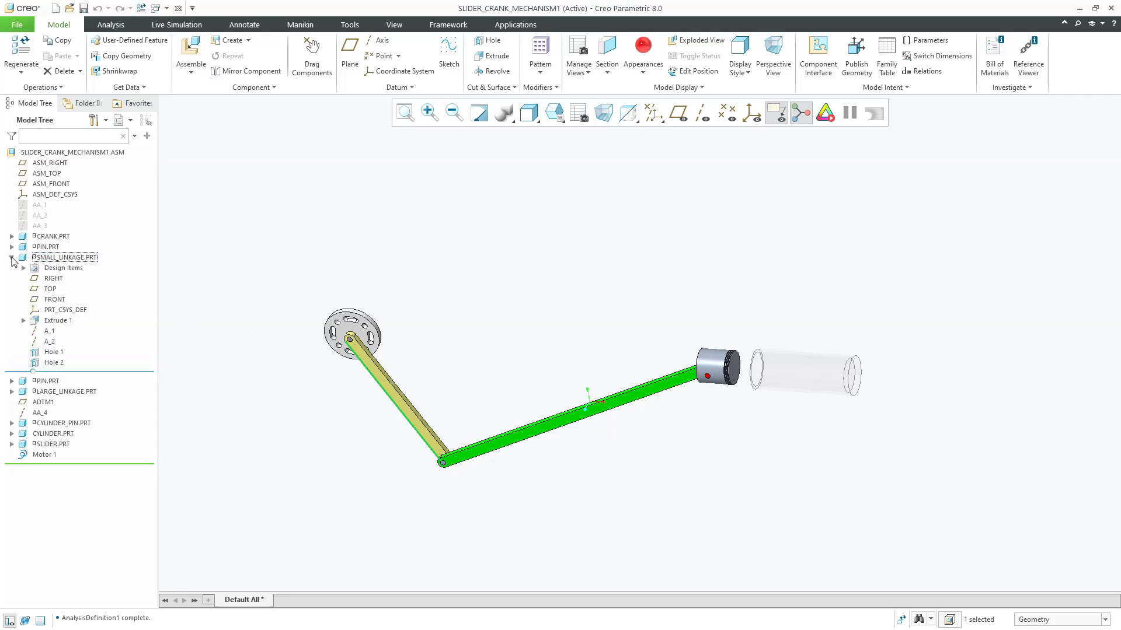
{"action": "left_click", "coordinate": [56, 321]}
{"action": "left_click", "coordinate": [69, 255]}
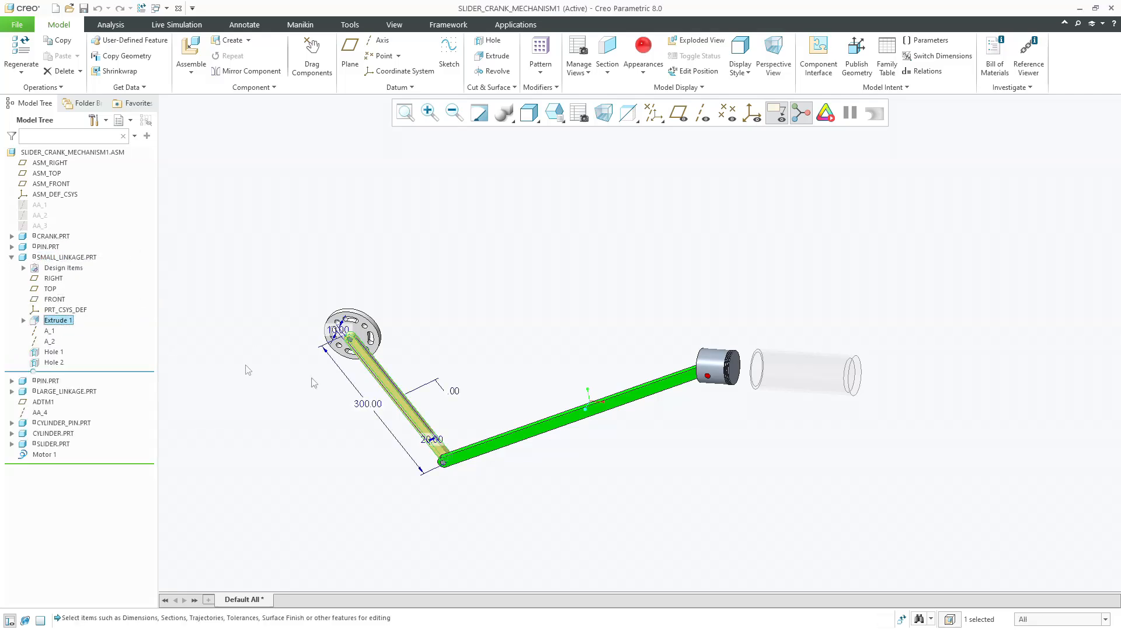
{"action": "double_click", "coordinate": [363, 403]}
{"action": "type", "text": "150"}
{"action": "key", "text": "Return"}
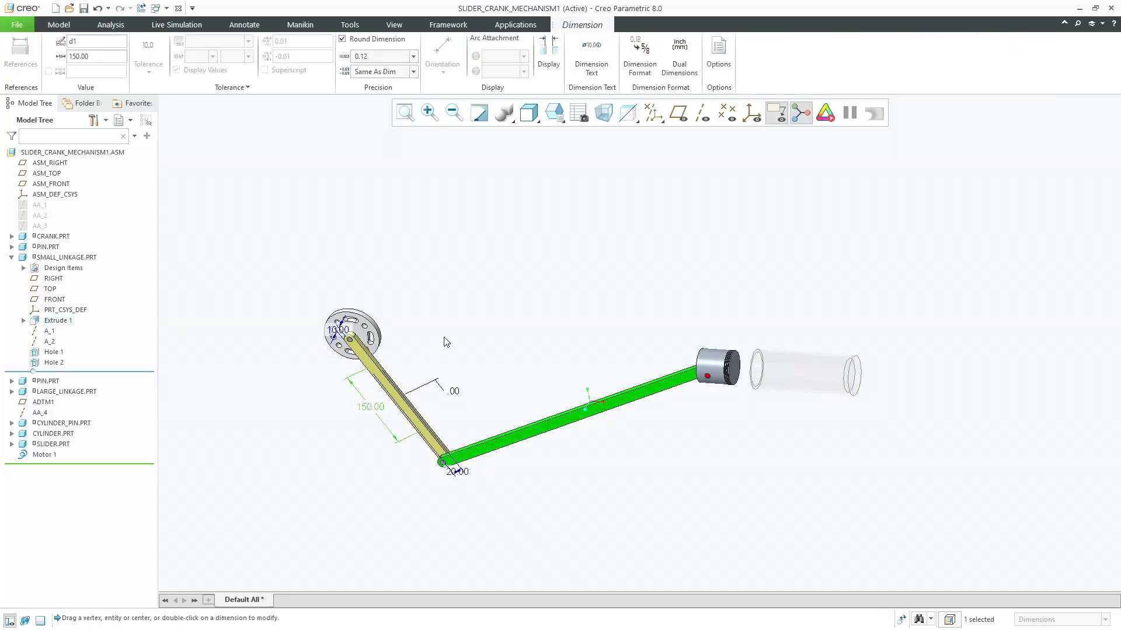
{"action": "left_click", "coordinate": [447, 342]}
{"action": "left_click", "coordinate": [32, 67]}
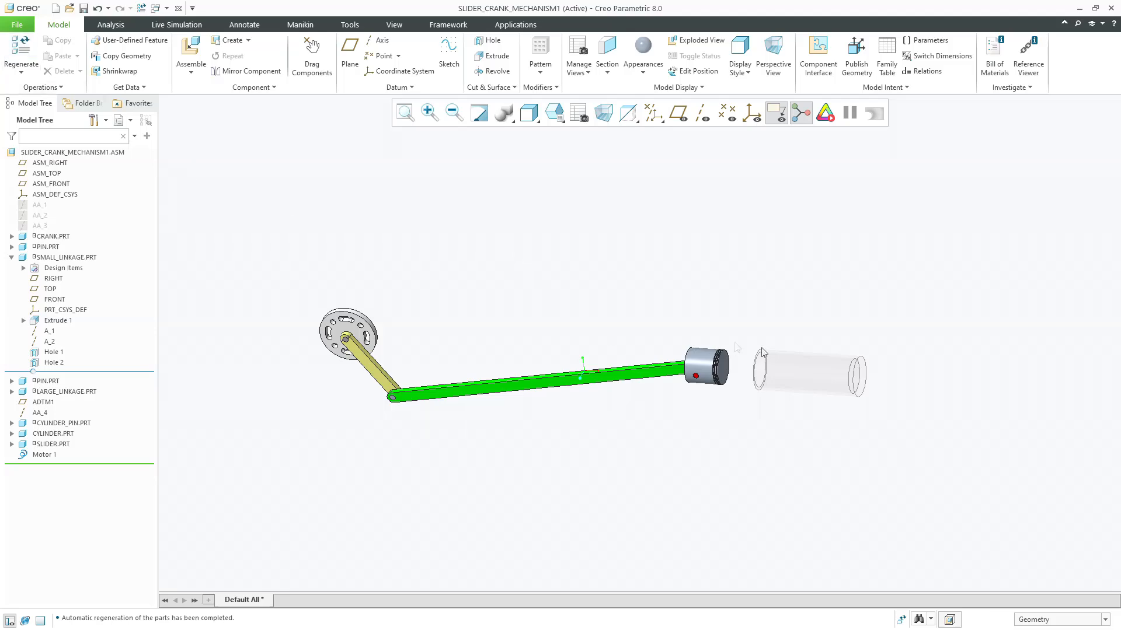
Redefine the placement of CYLINDER.PRT with a Distance constraint offset of 500.
{"action": "left_click", "coordinate": [816, 377]}
{"action": "left_click", "coordinate": [837, 300]}
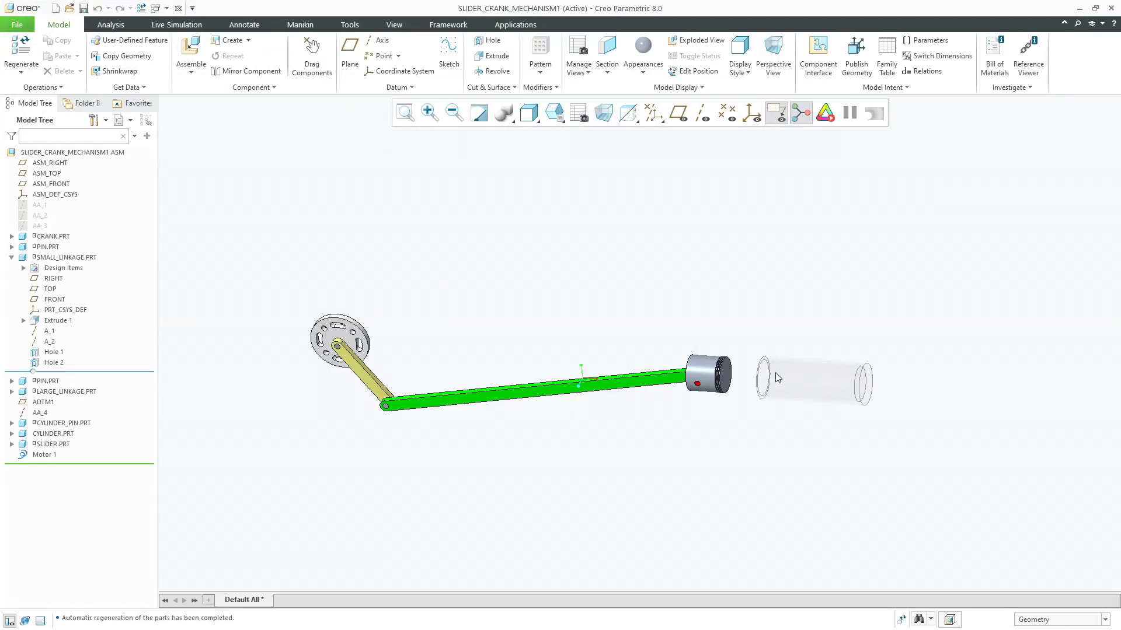
{"action": "left_click", "coordinate": [789, 372]}
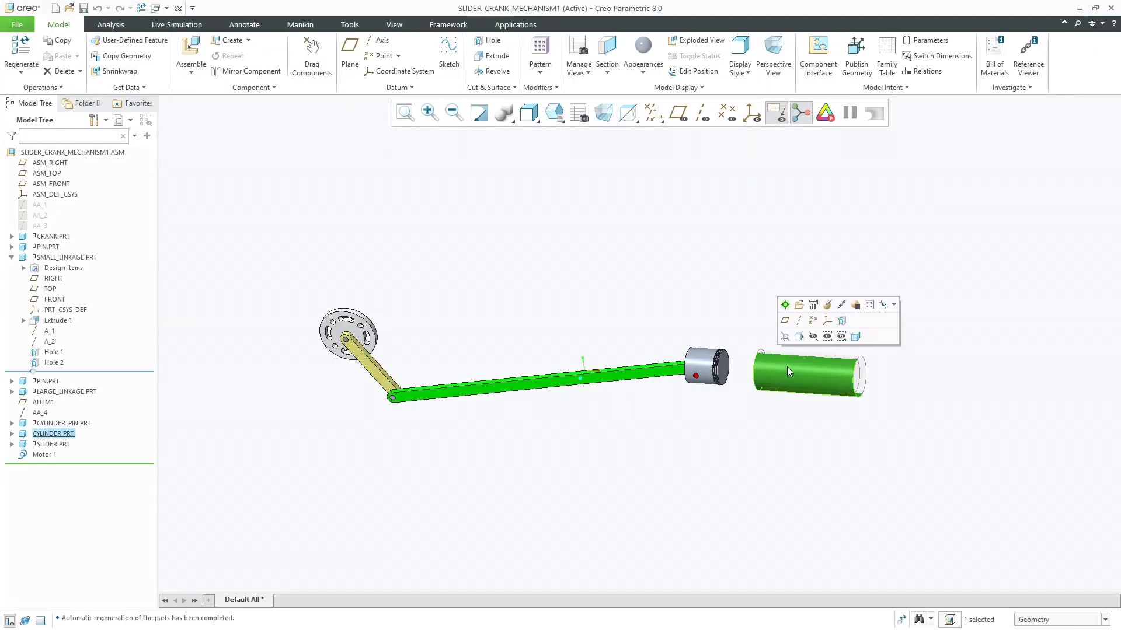
{"action": "left_click", "coordinate": [826, 304]}
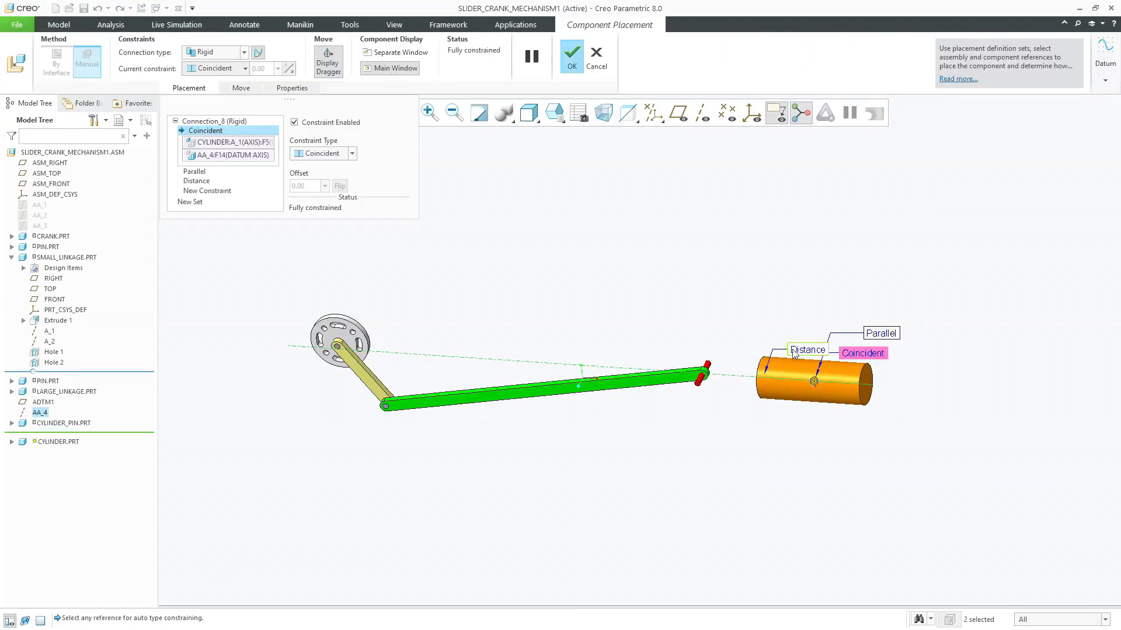
{"action": "left_click", "coordinate": [796, 350]}
{"action": "double_click", "coordinate": [563, 408]}
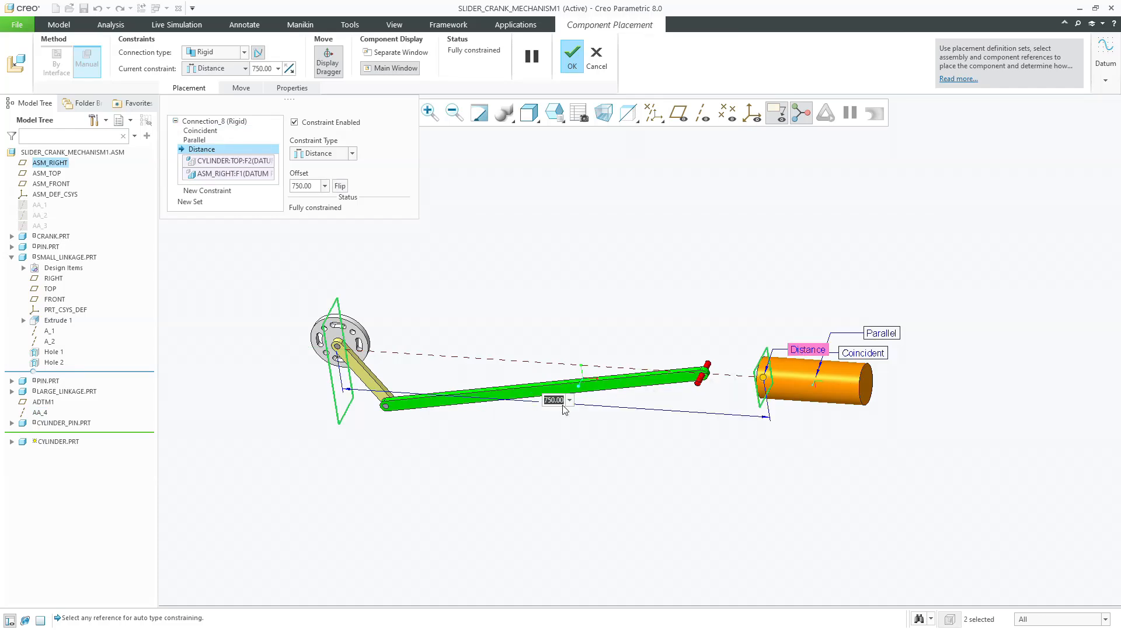
{"action": "key", "text": "Return"}
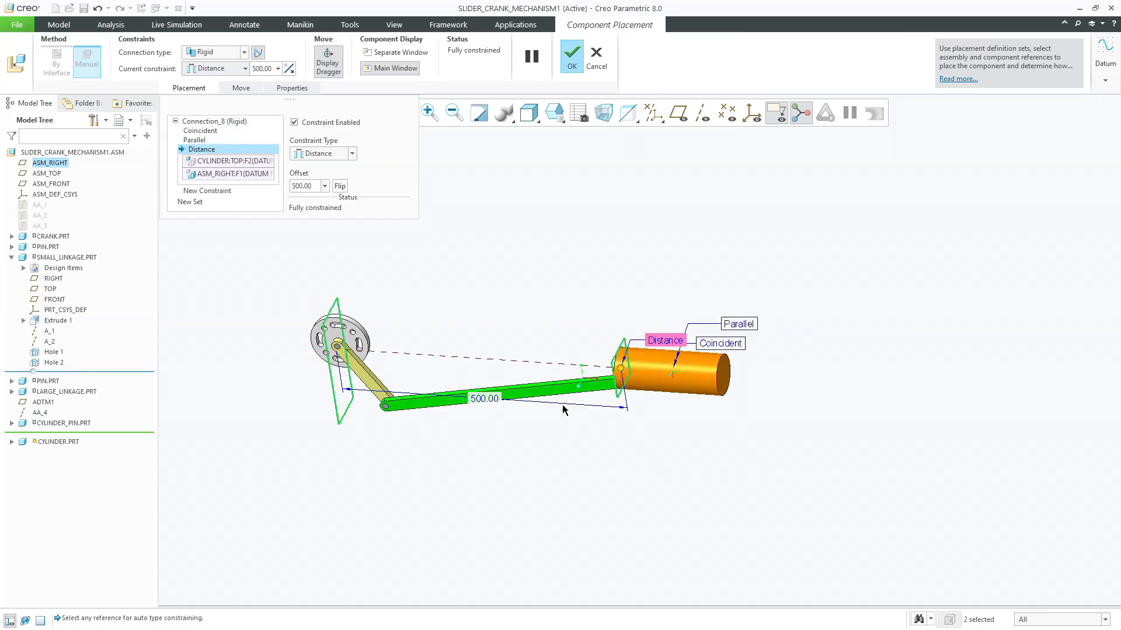
{"action": "left_click", "coordinate": [571, 57]}
{"action": "left_click", "coordinate": [615, 239]}
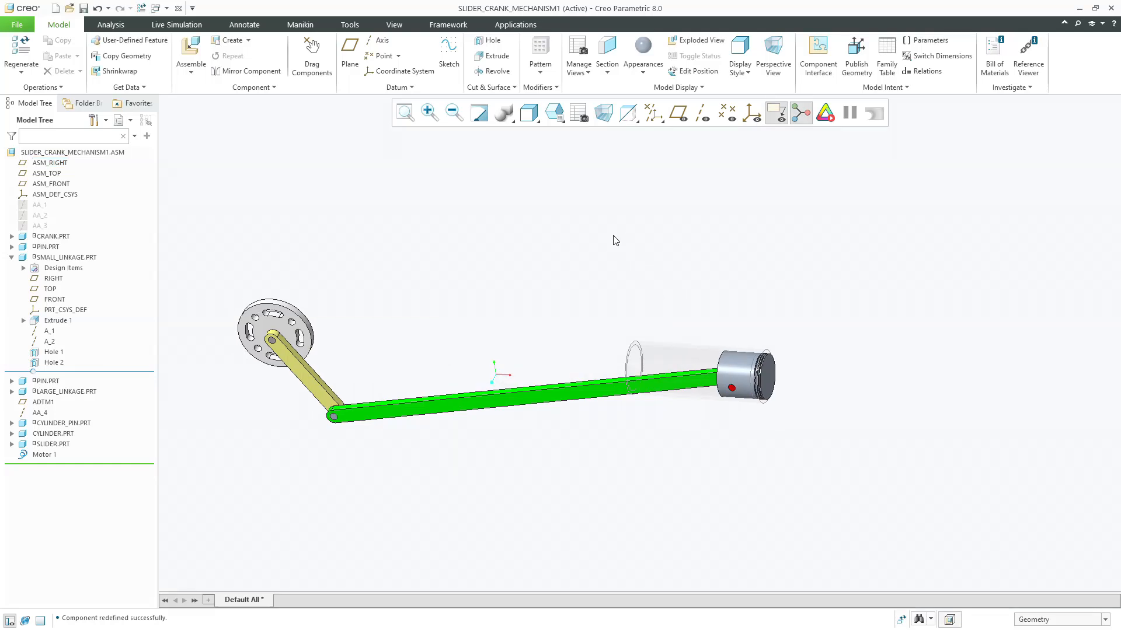
Move CYLINDER.PRT farther from the crank by increasing the offset of its Distance constraint.
{"action": "left_click", "coordinate": [682, 358]}
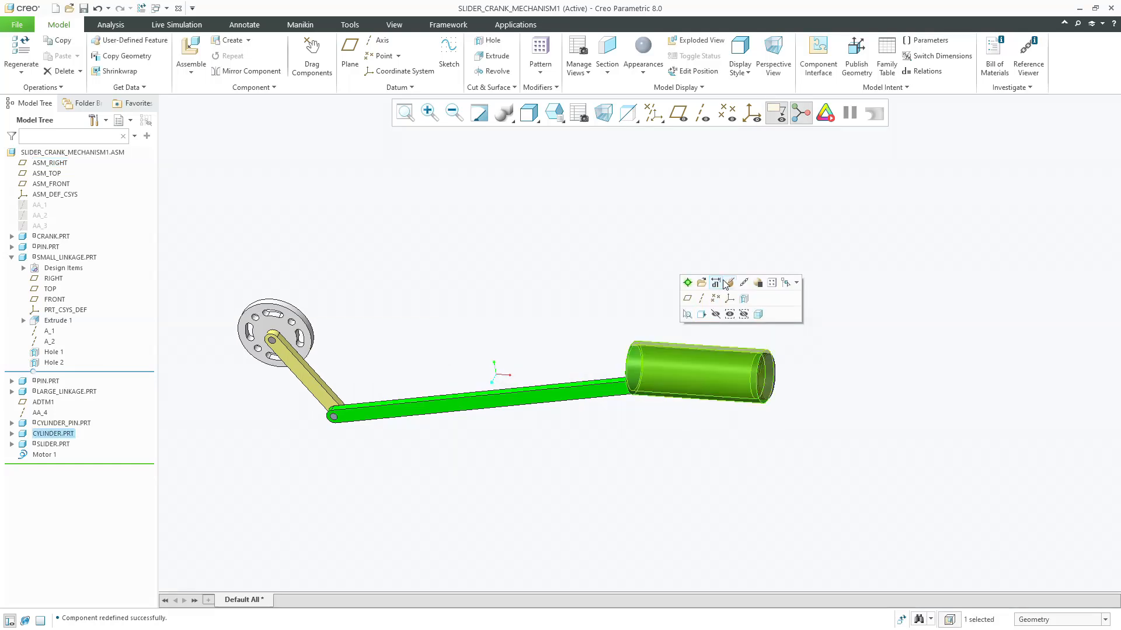
{"action": "left_click", "coordinate": [730, 283]}
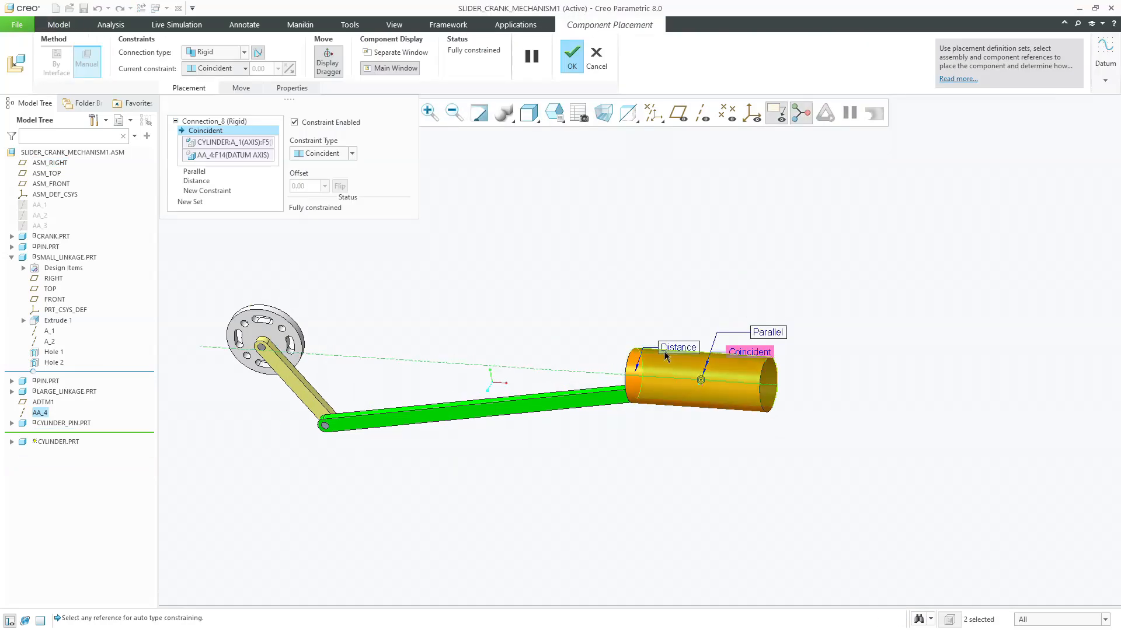
{"action": "left_click", "coordinate": [676, 347]}
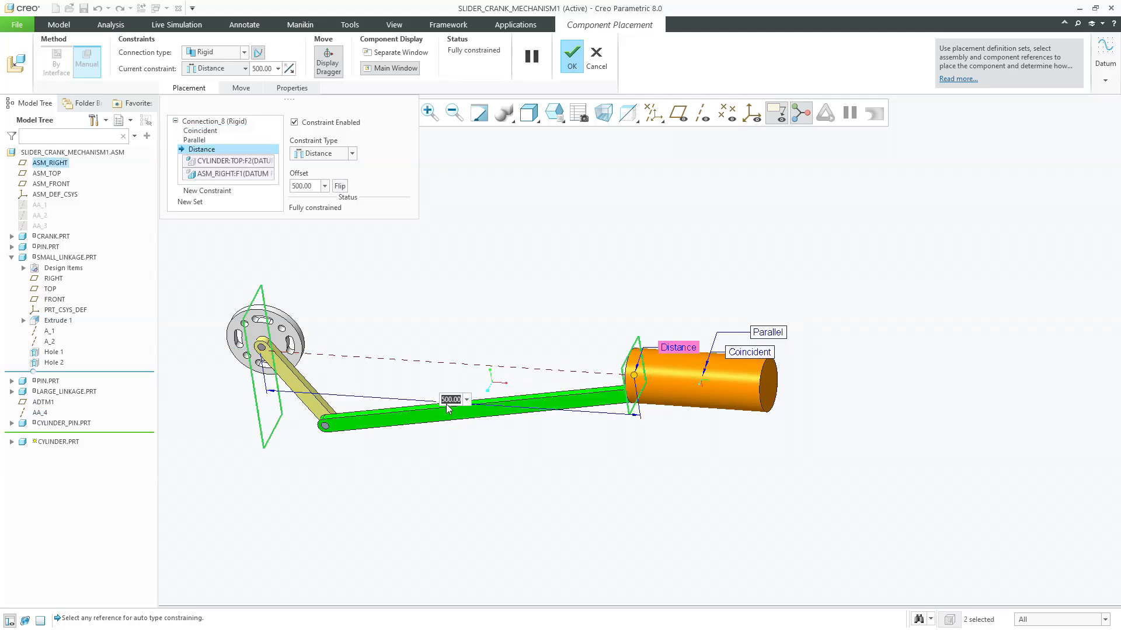
{"action": "key", "text": "Return"}
{"action": "middle_click", "coordinate": [549, 277]}
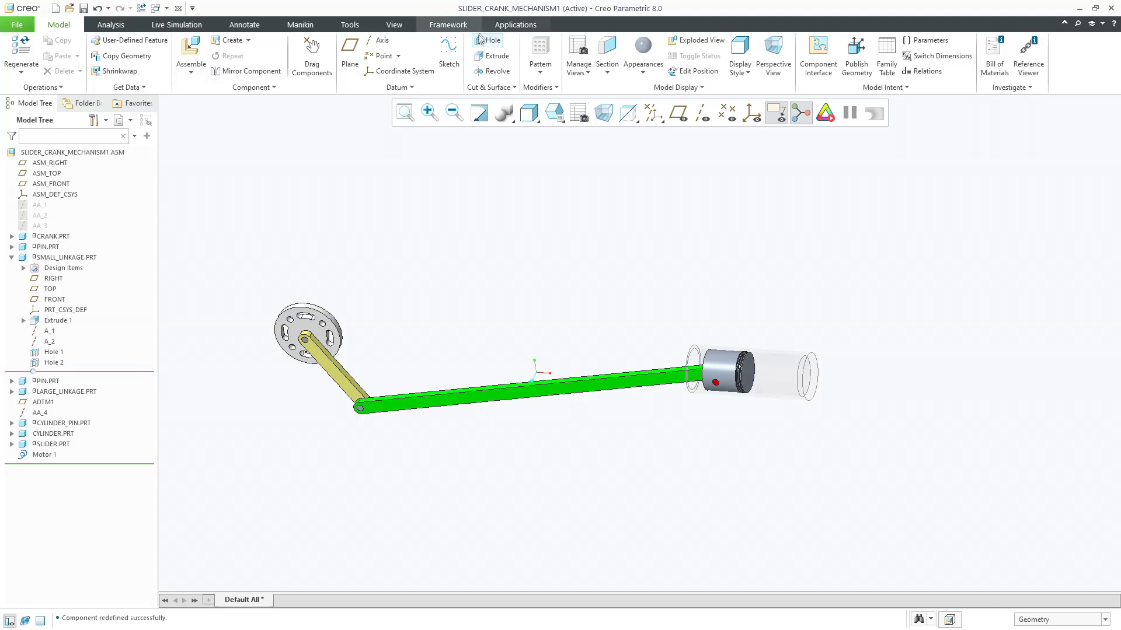
Reopen the Mechanism application and set Motor 1's constant angular velocity to 72 deg/sec.
{"action": "left_click", "coordinate": [449, 25]}
{"action": "left_click", "coordinate": [516, 25]}
{"action": "left_click", "coordinate": [224, 56]}
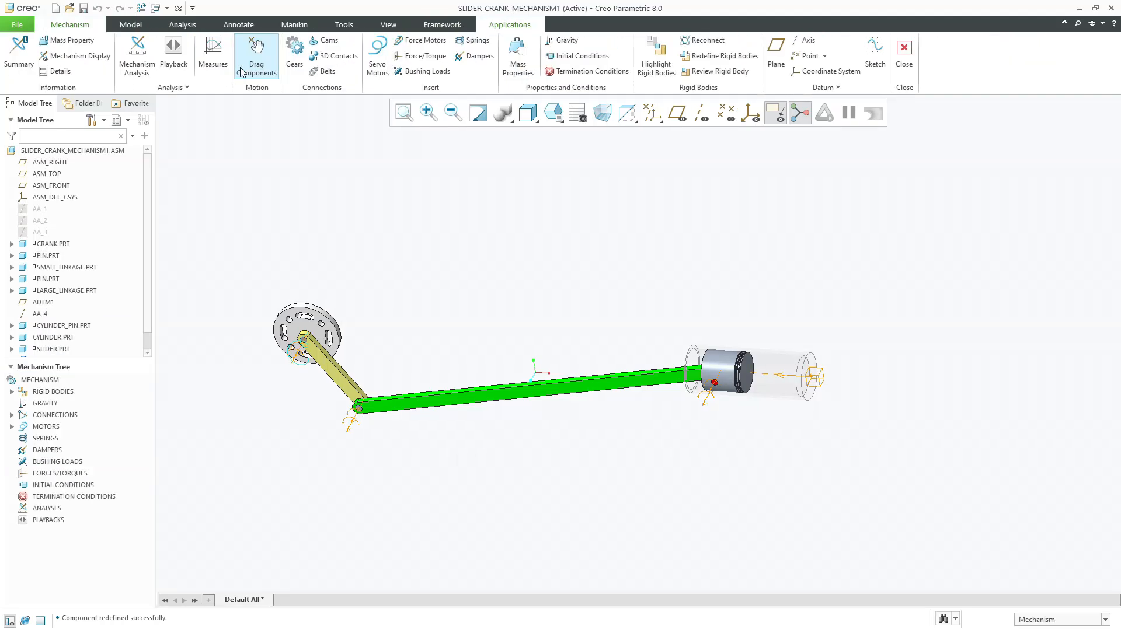
{"action": "scroll", "coordinate": [81, 259], "scroll_direction": "down", "scroll_amount": 1}
{"action": "left_click", "coordinate": [55, 342]}
{"action": "left_click", "coordinate": [64, 289]}
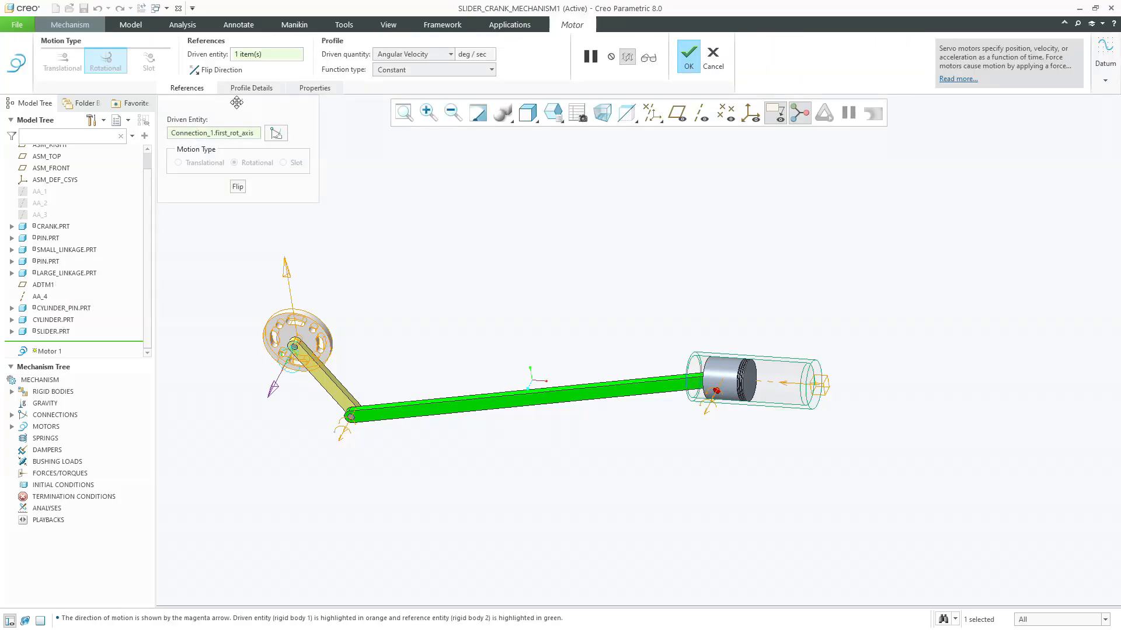
{"action": "left_click", "coordinate": [238, 89]}
{"action": "type", "text": "72"}
{"action": "middle_click", "coordinate": [461, 259]}
Run a position analysis of the shortened-linkage mechanism with an end time of 100.
{"action": "left_click", "coordinate": [137, 55]}
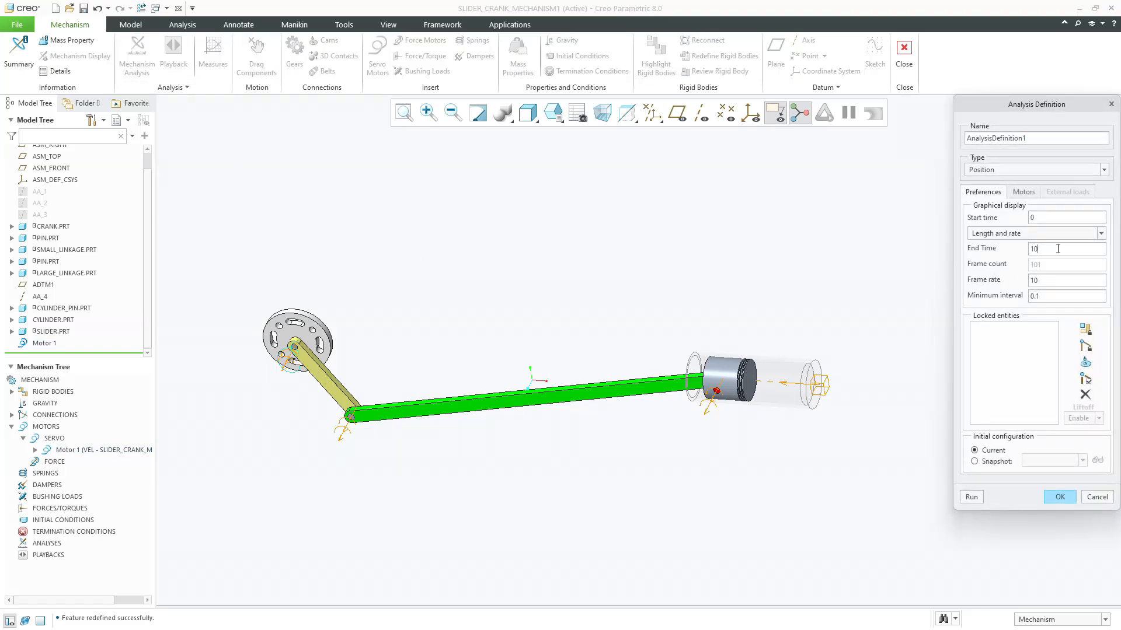
{"action": "left_click", "coordinate": [967, 497]}
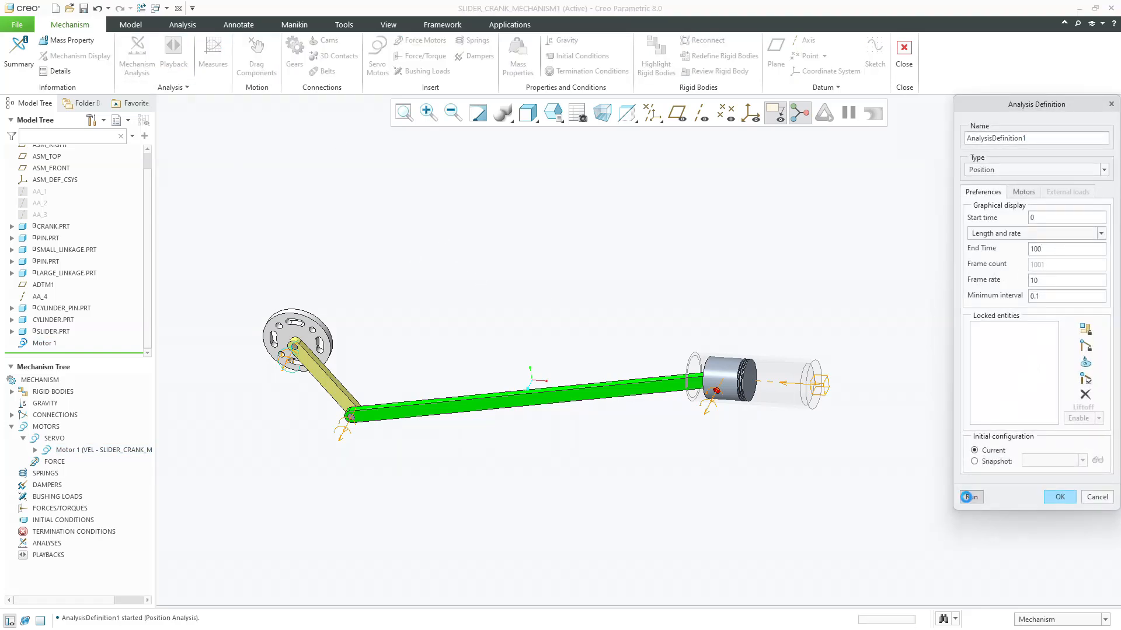